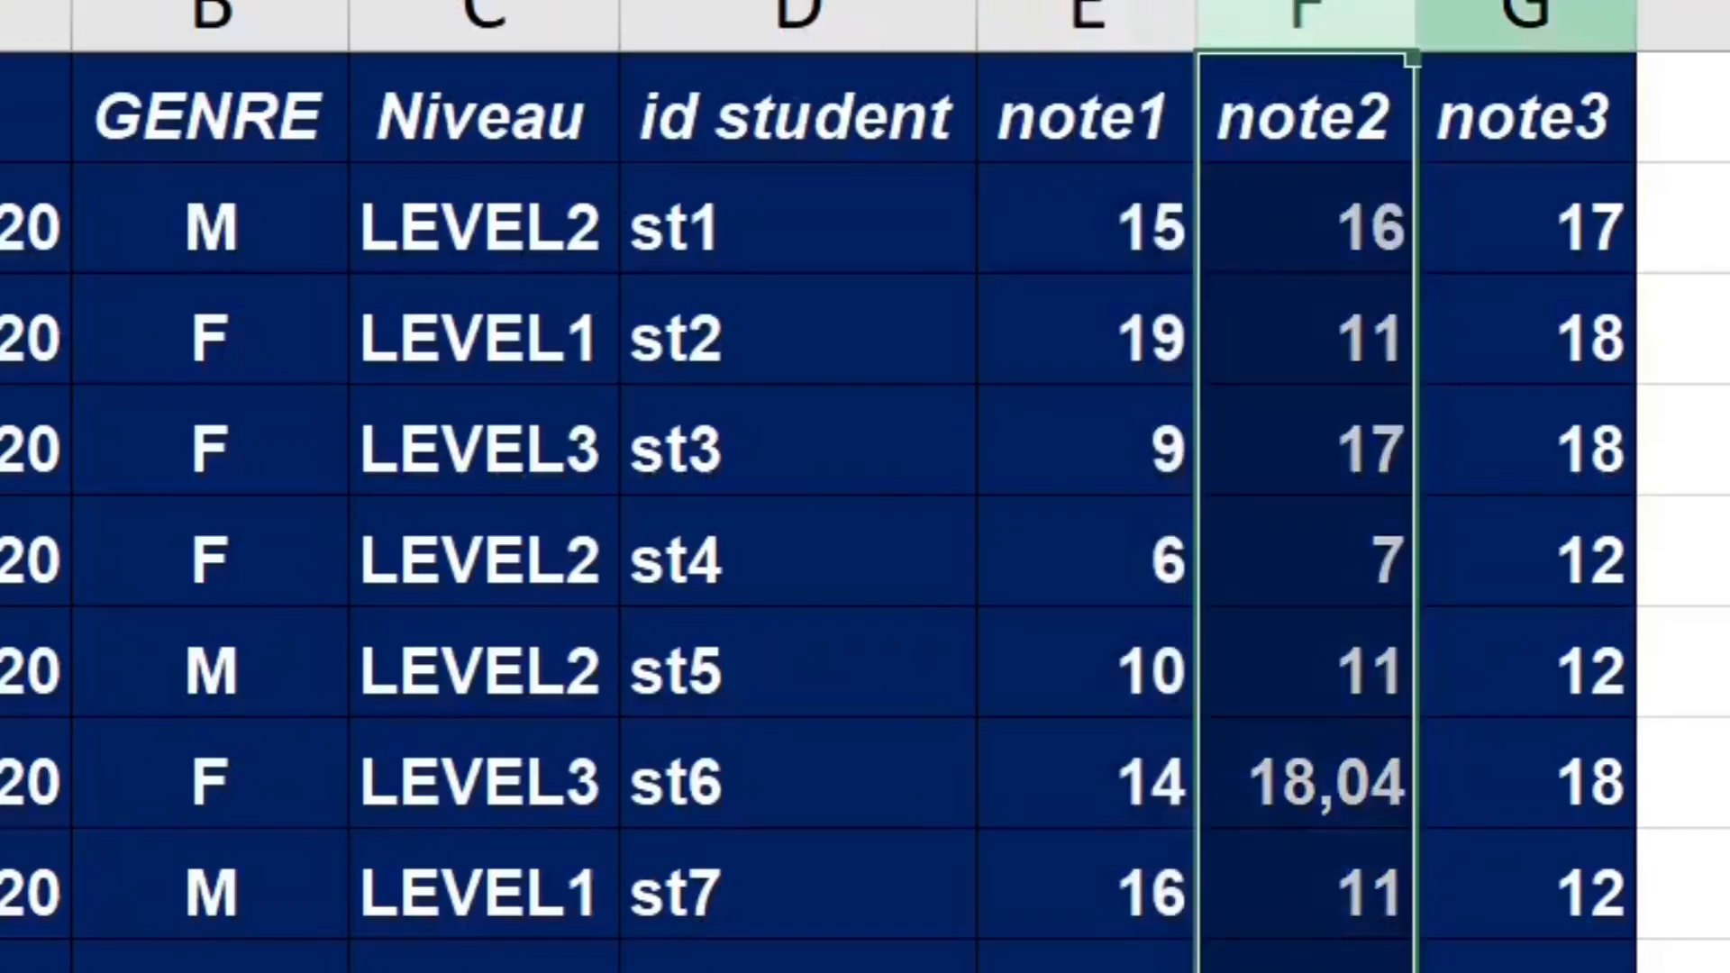
Review the note1, note2 and note3 columns of the student data
click(1109, 7)
click(1525, 9)
click(1117, 18)
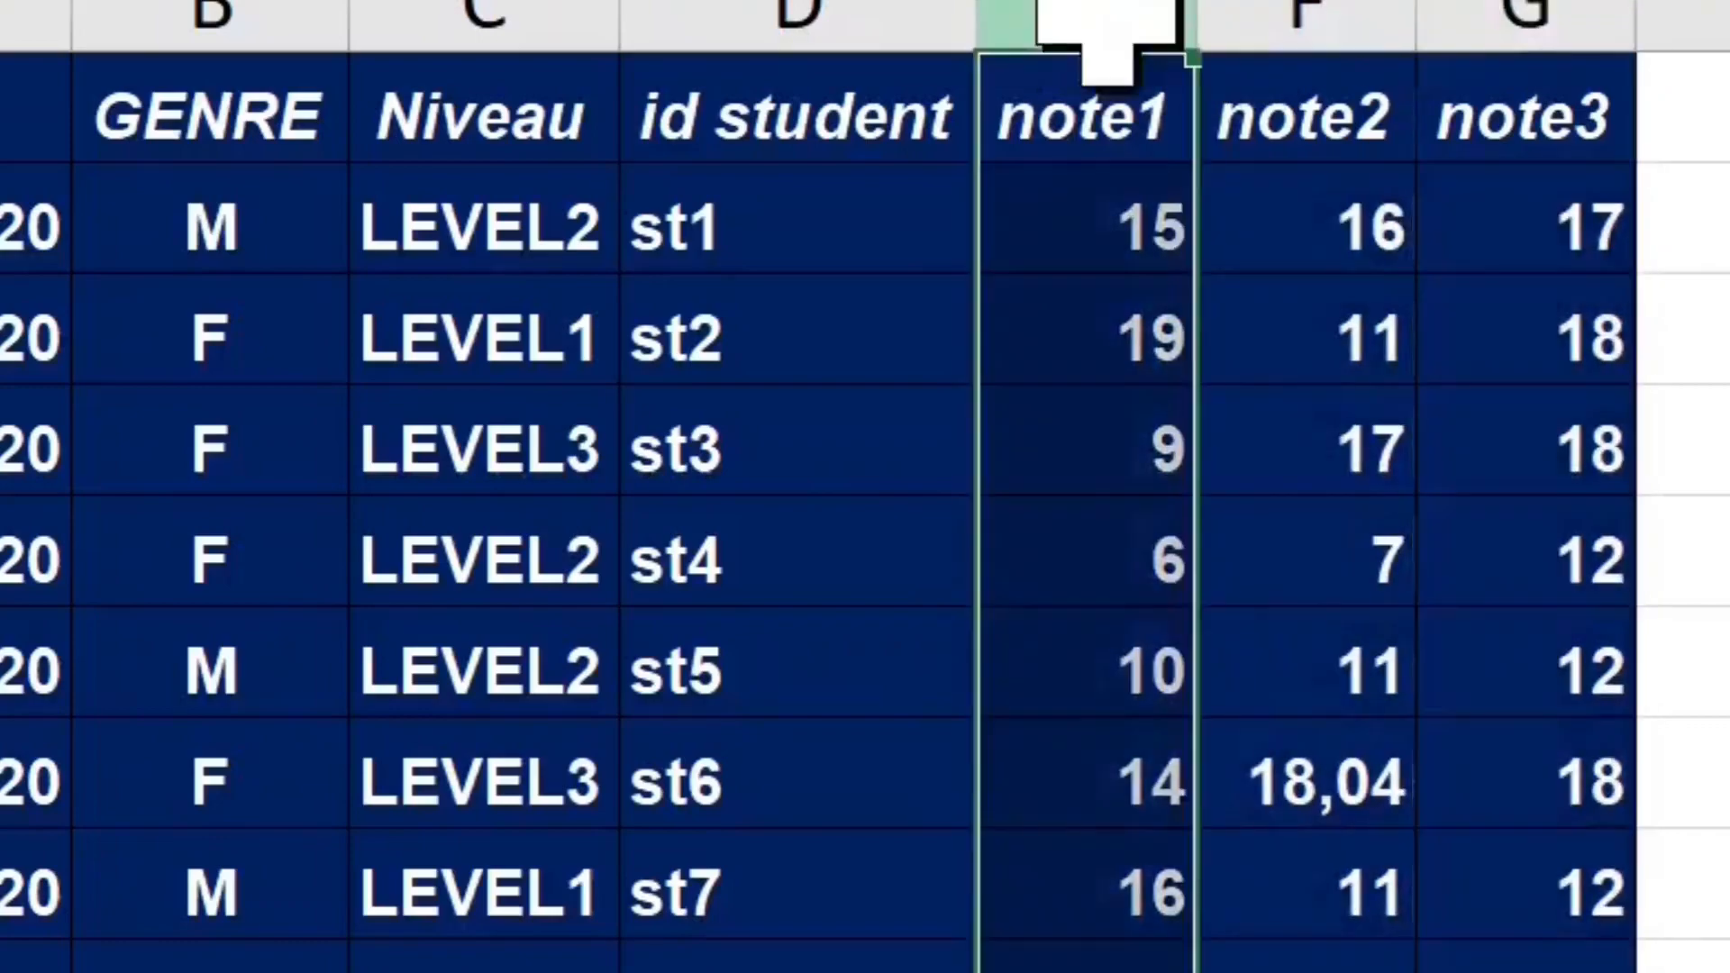
click(1020, 106)
drag(1020, 106, 1537, 116)
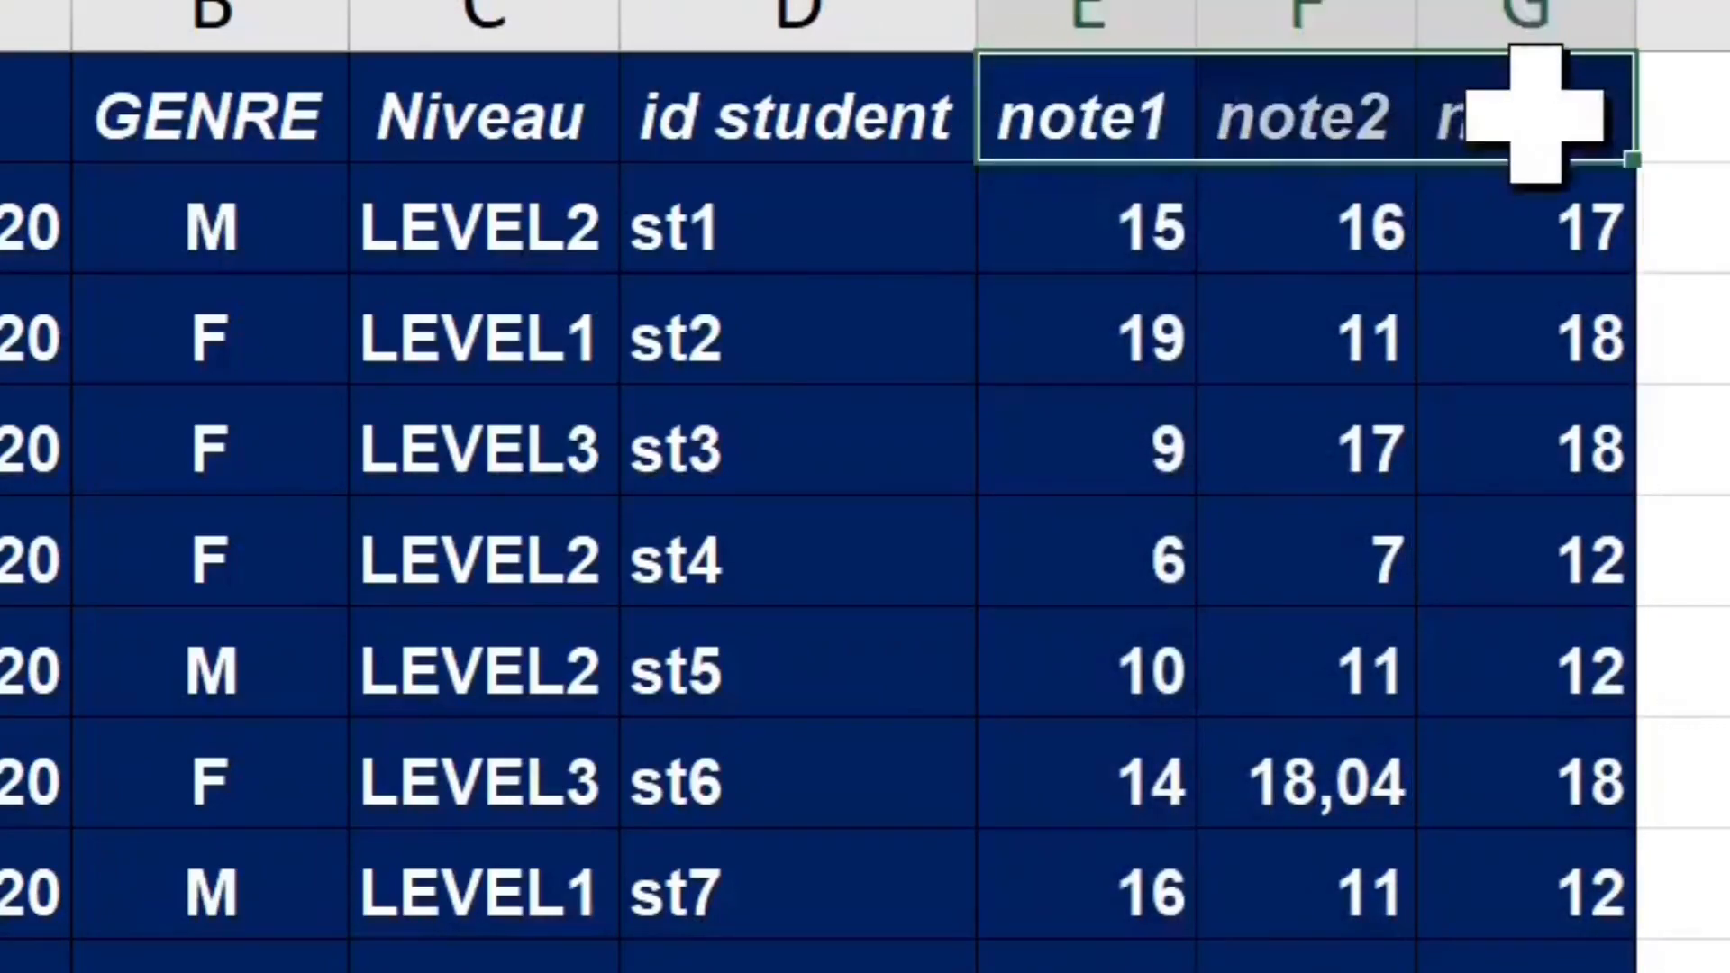
click(857, 348)
Create a pivot table on a new worksheet from the range DATA!$A$1:$G$425
click(515, 453)
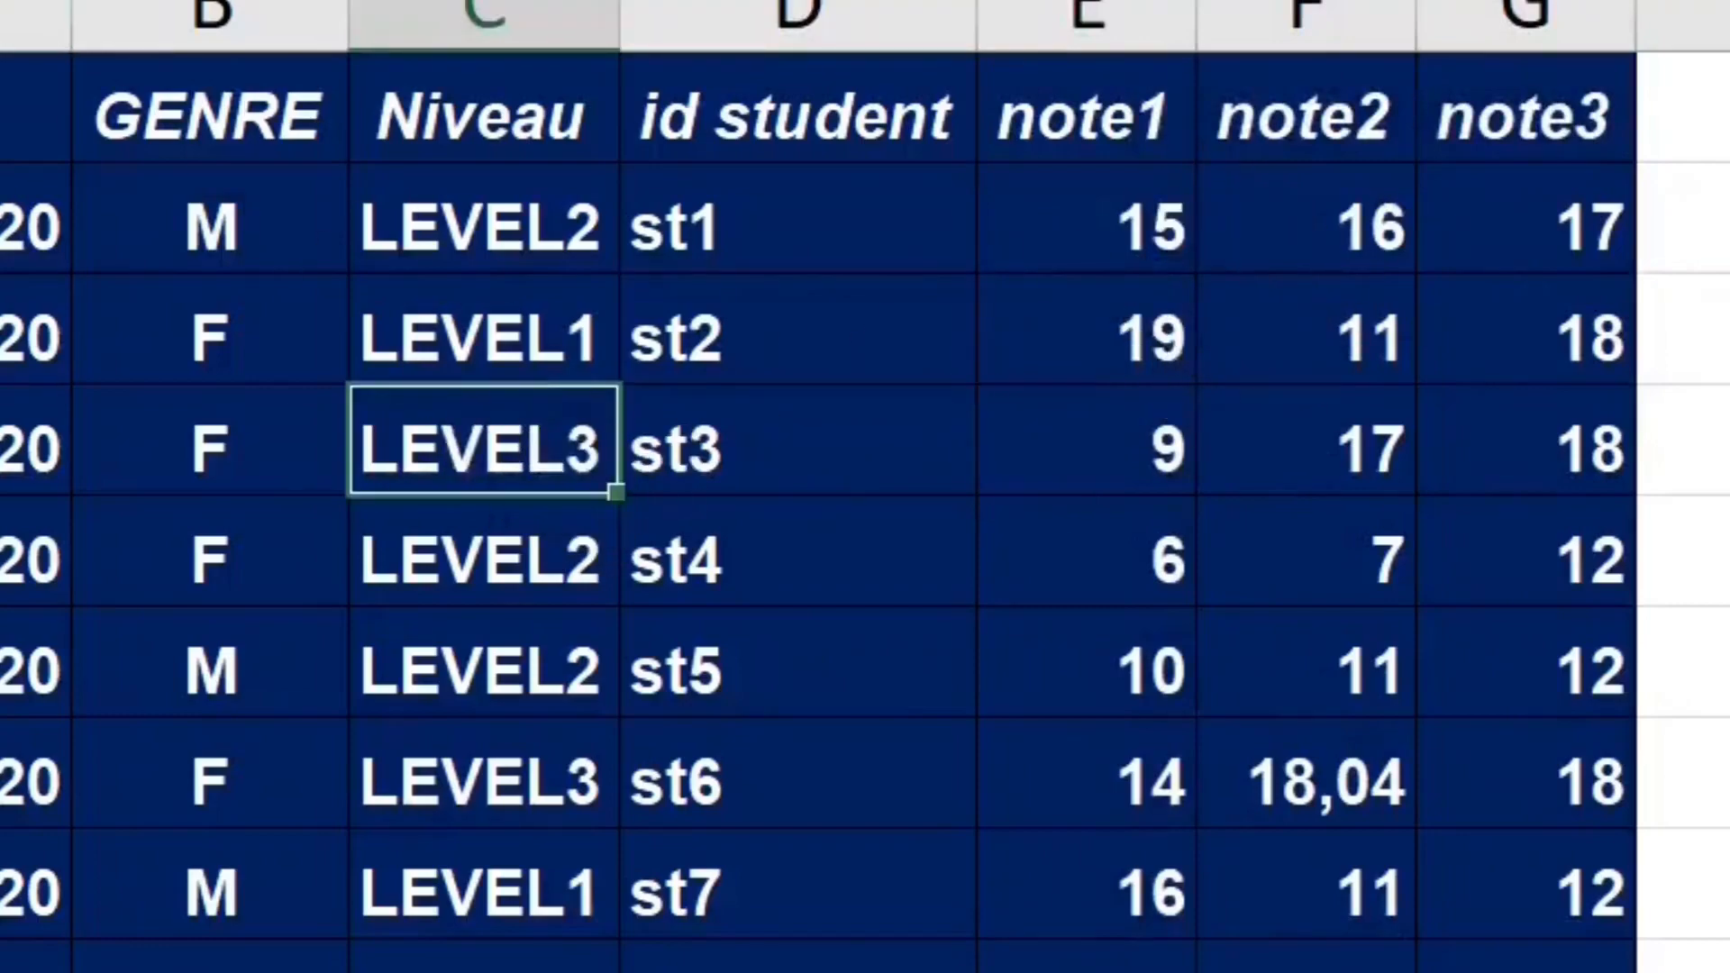
click(802, 122)
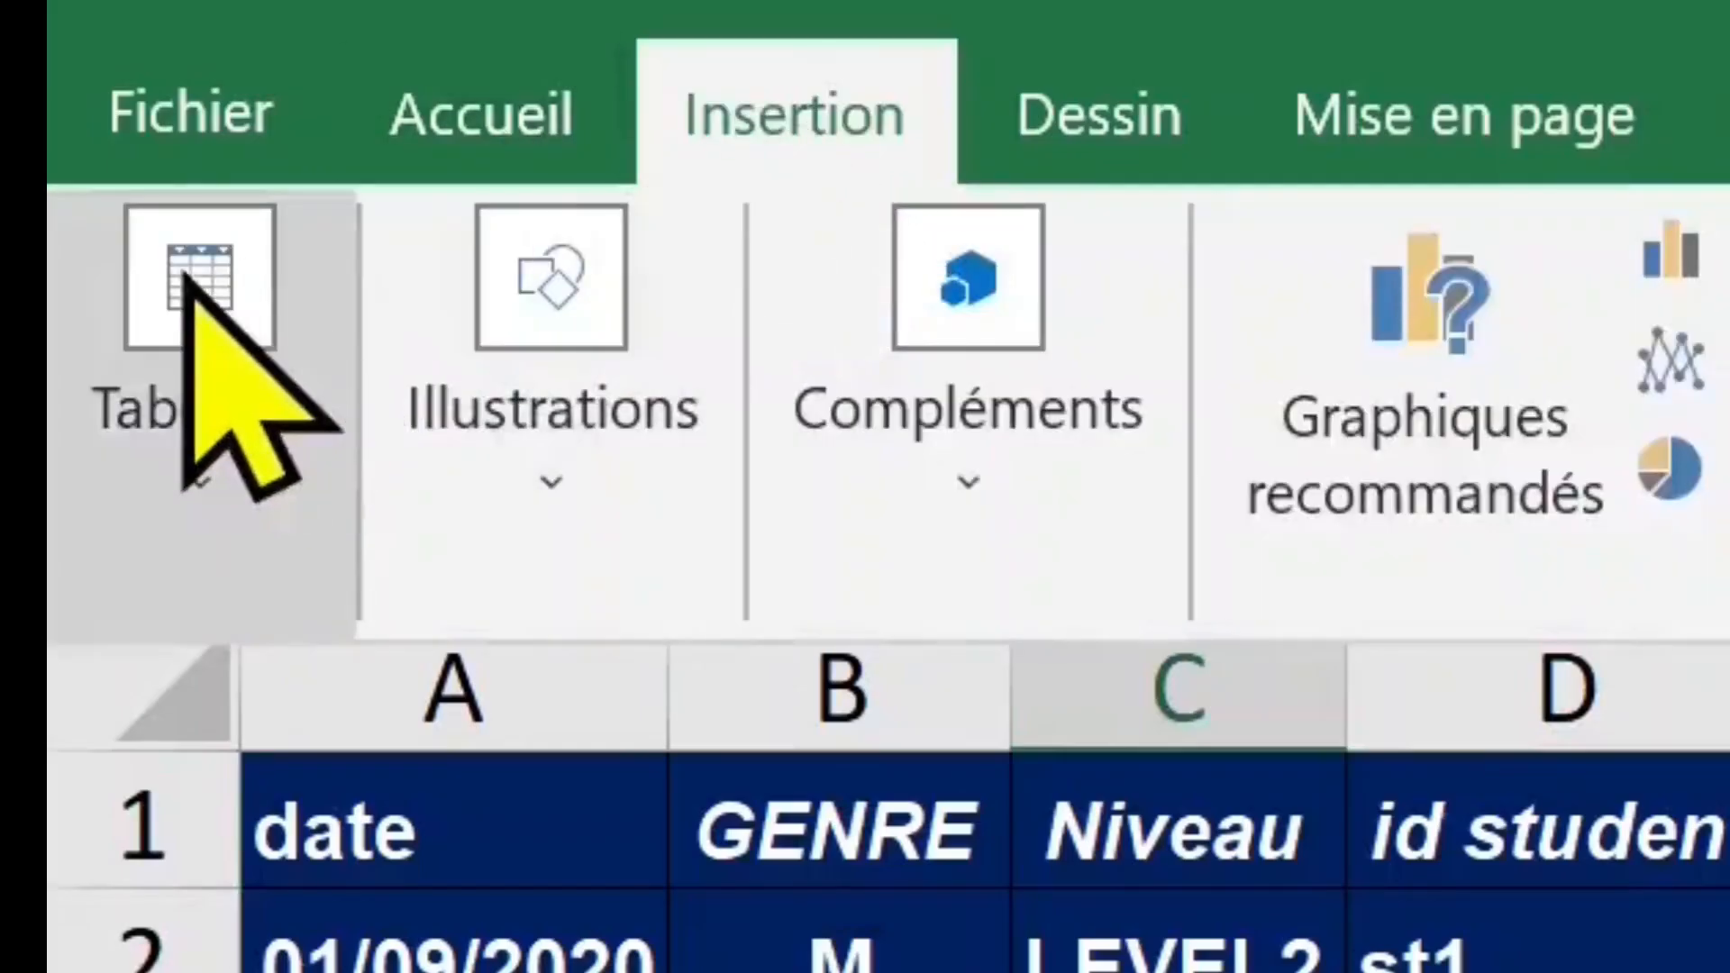
click(194, 284)
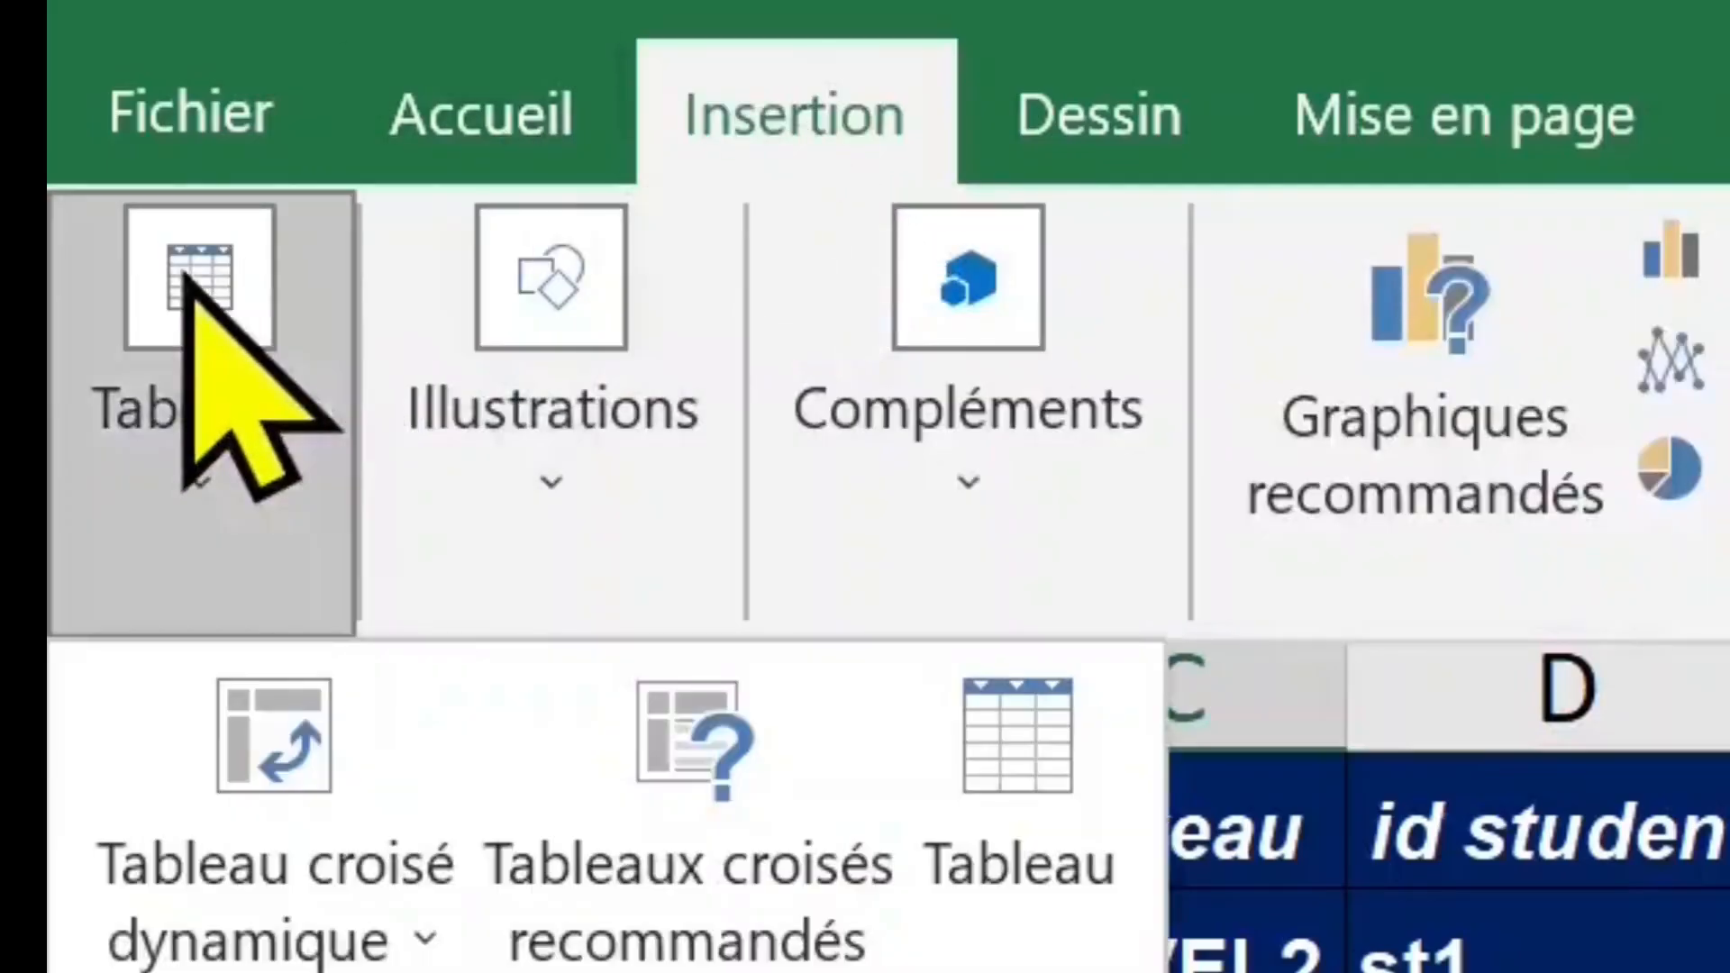
click(278, 698)
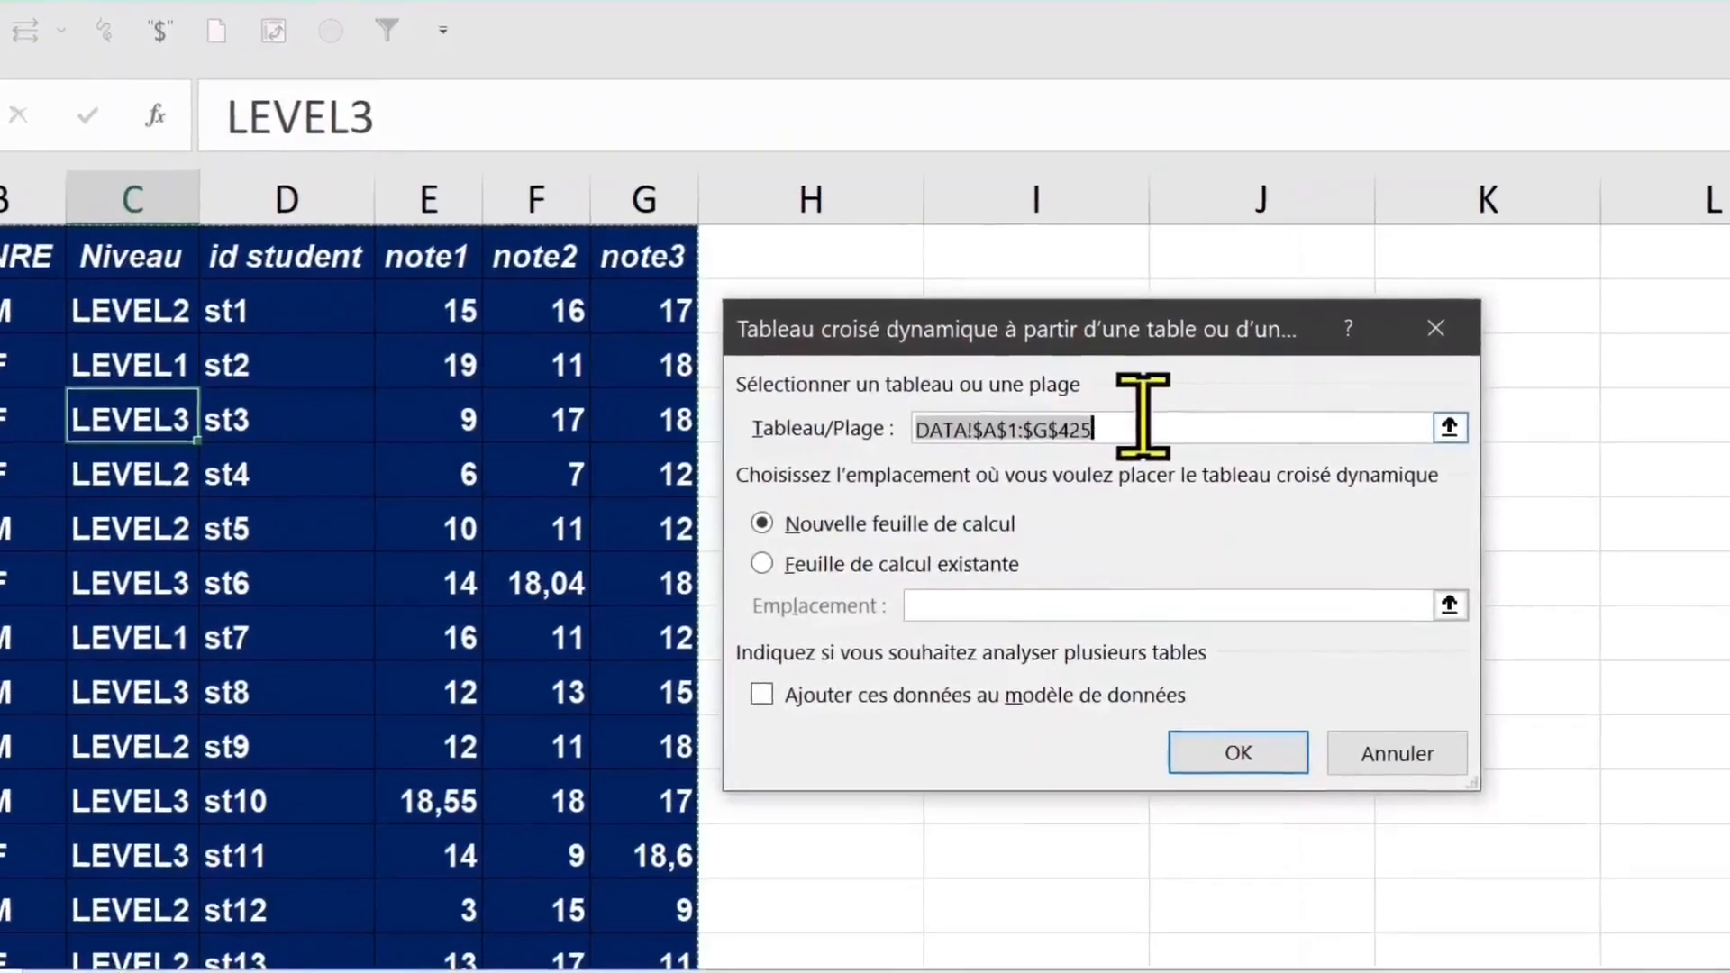
click(1144, 423)
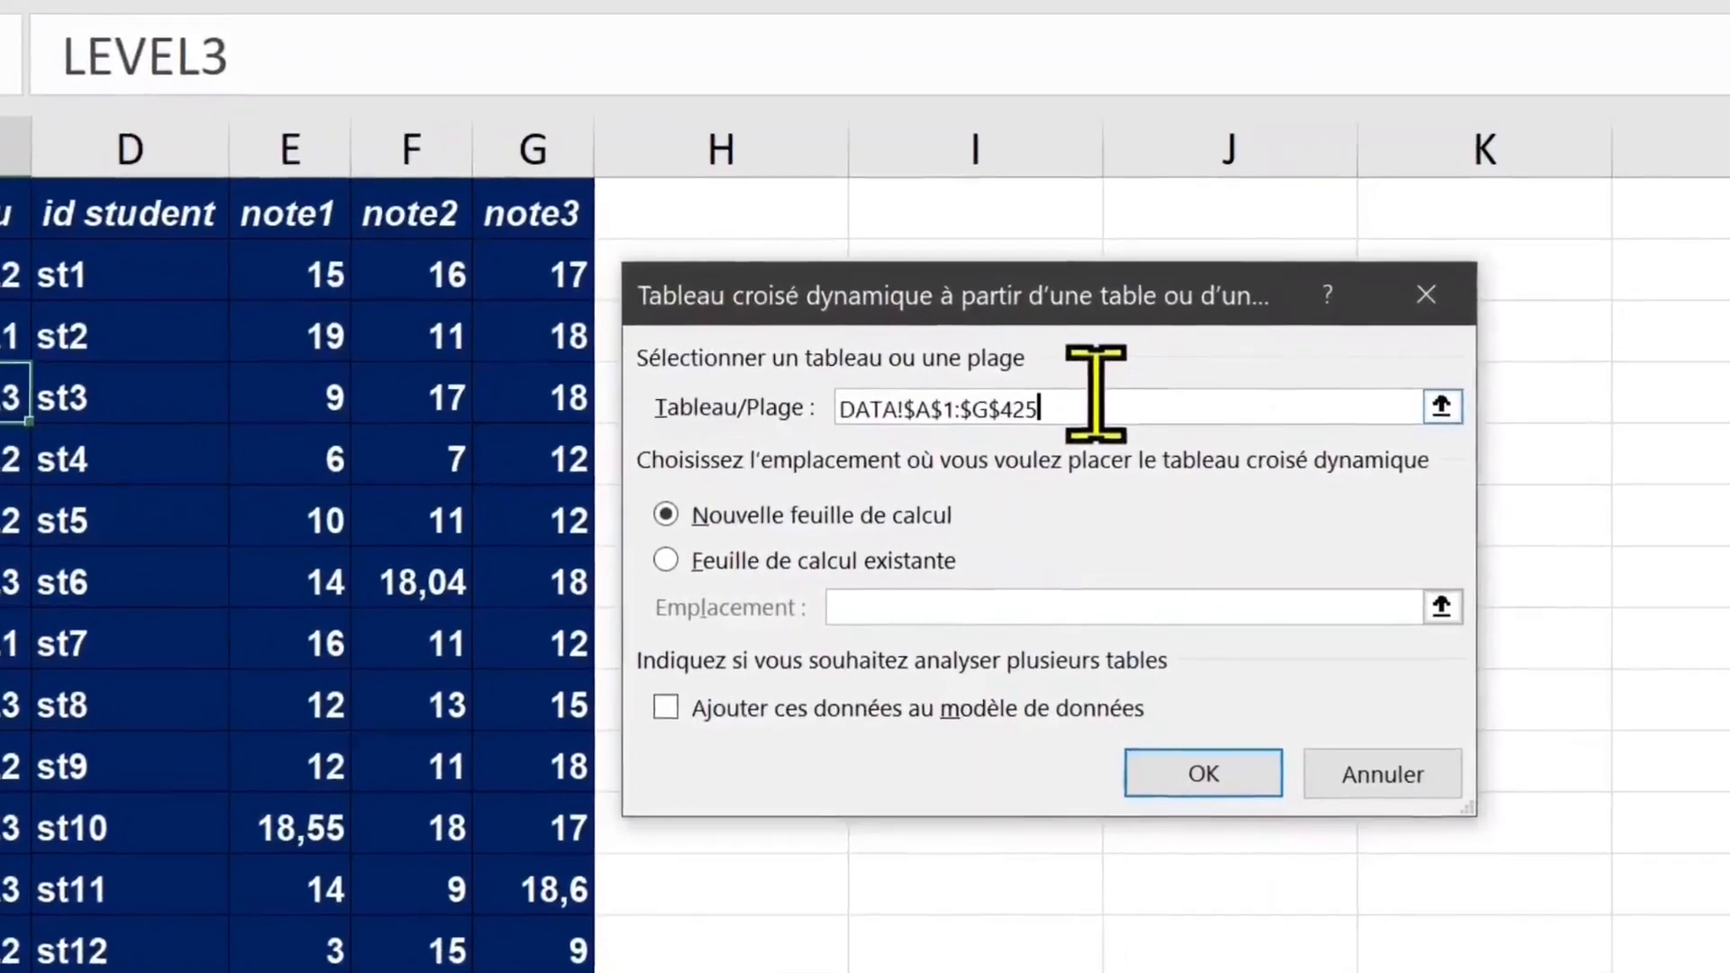
drag(0, 257, 287, 257)
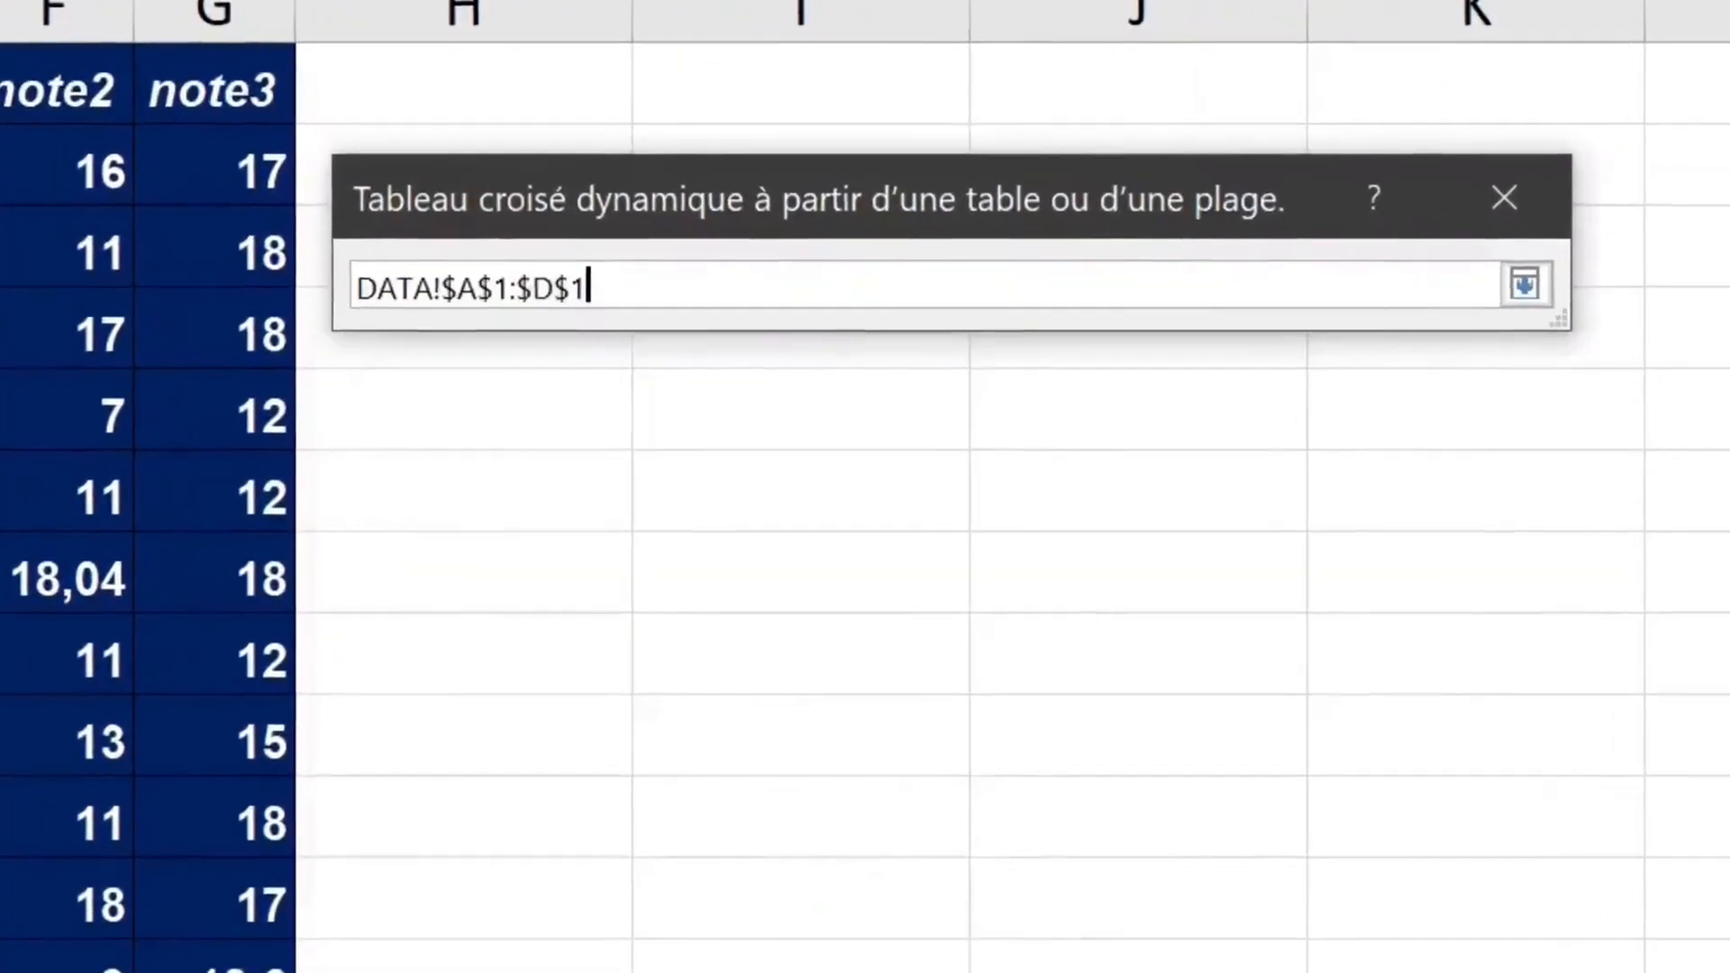
drag(0, 85, 163, 72)
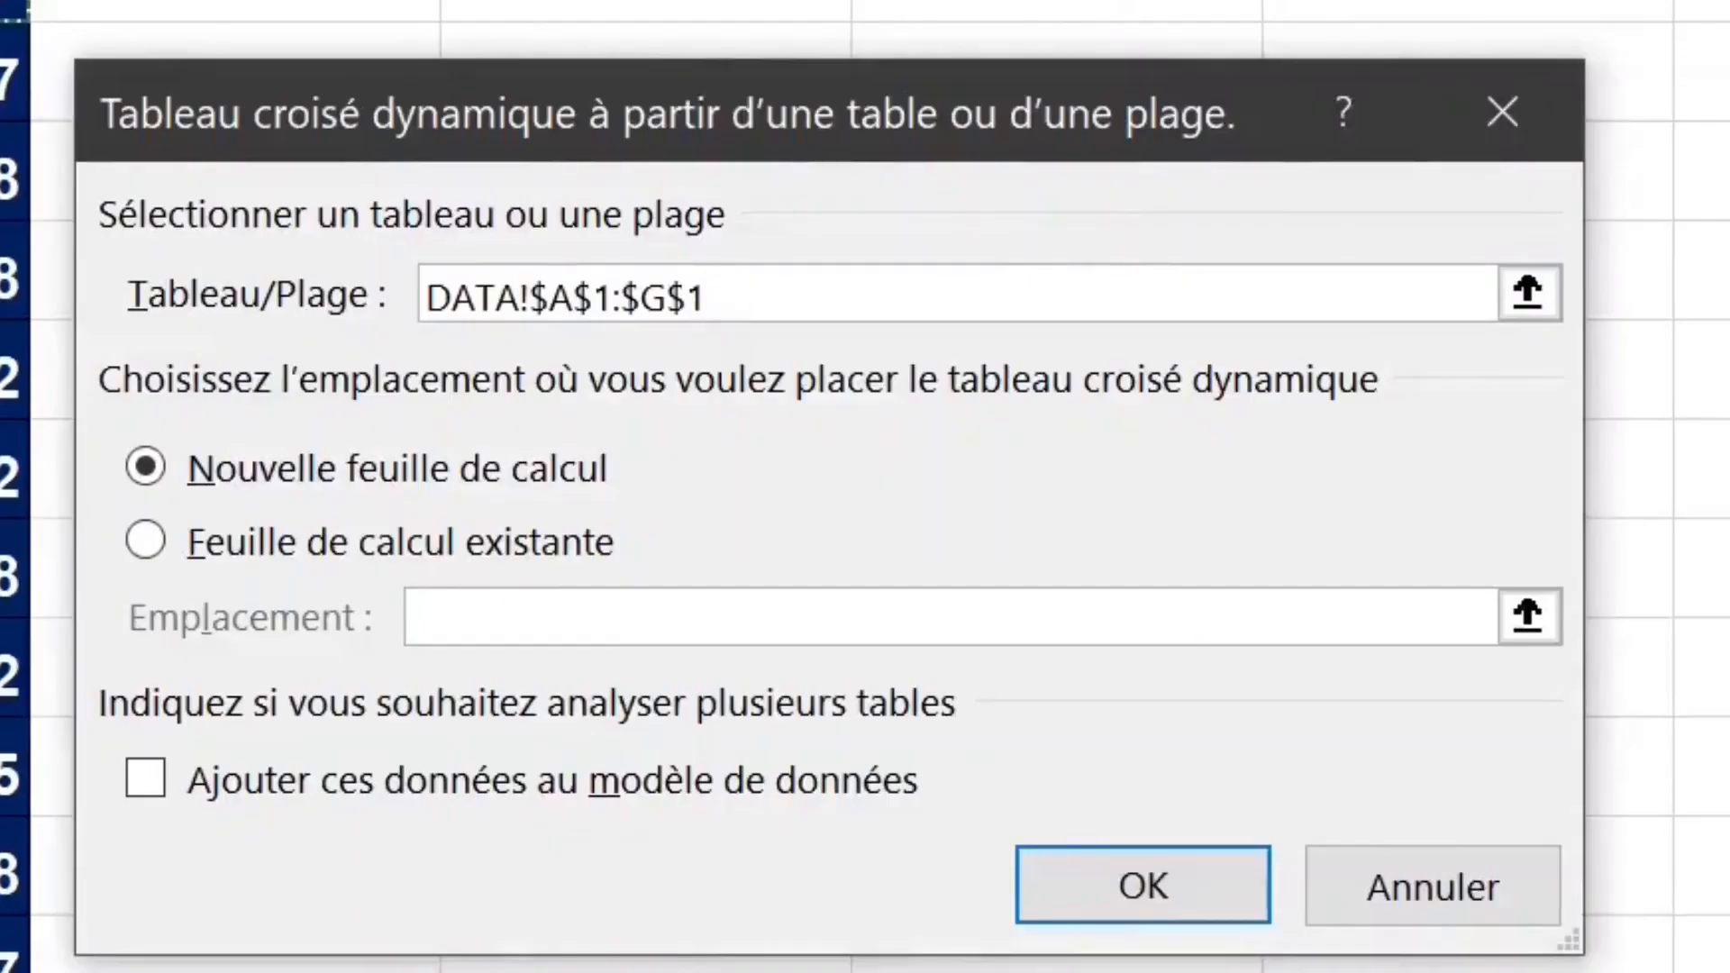
key(ctrl+shift+Down)
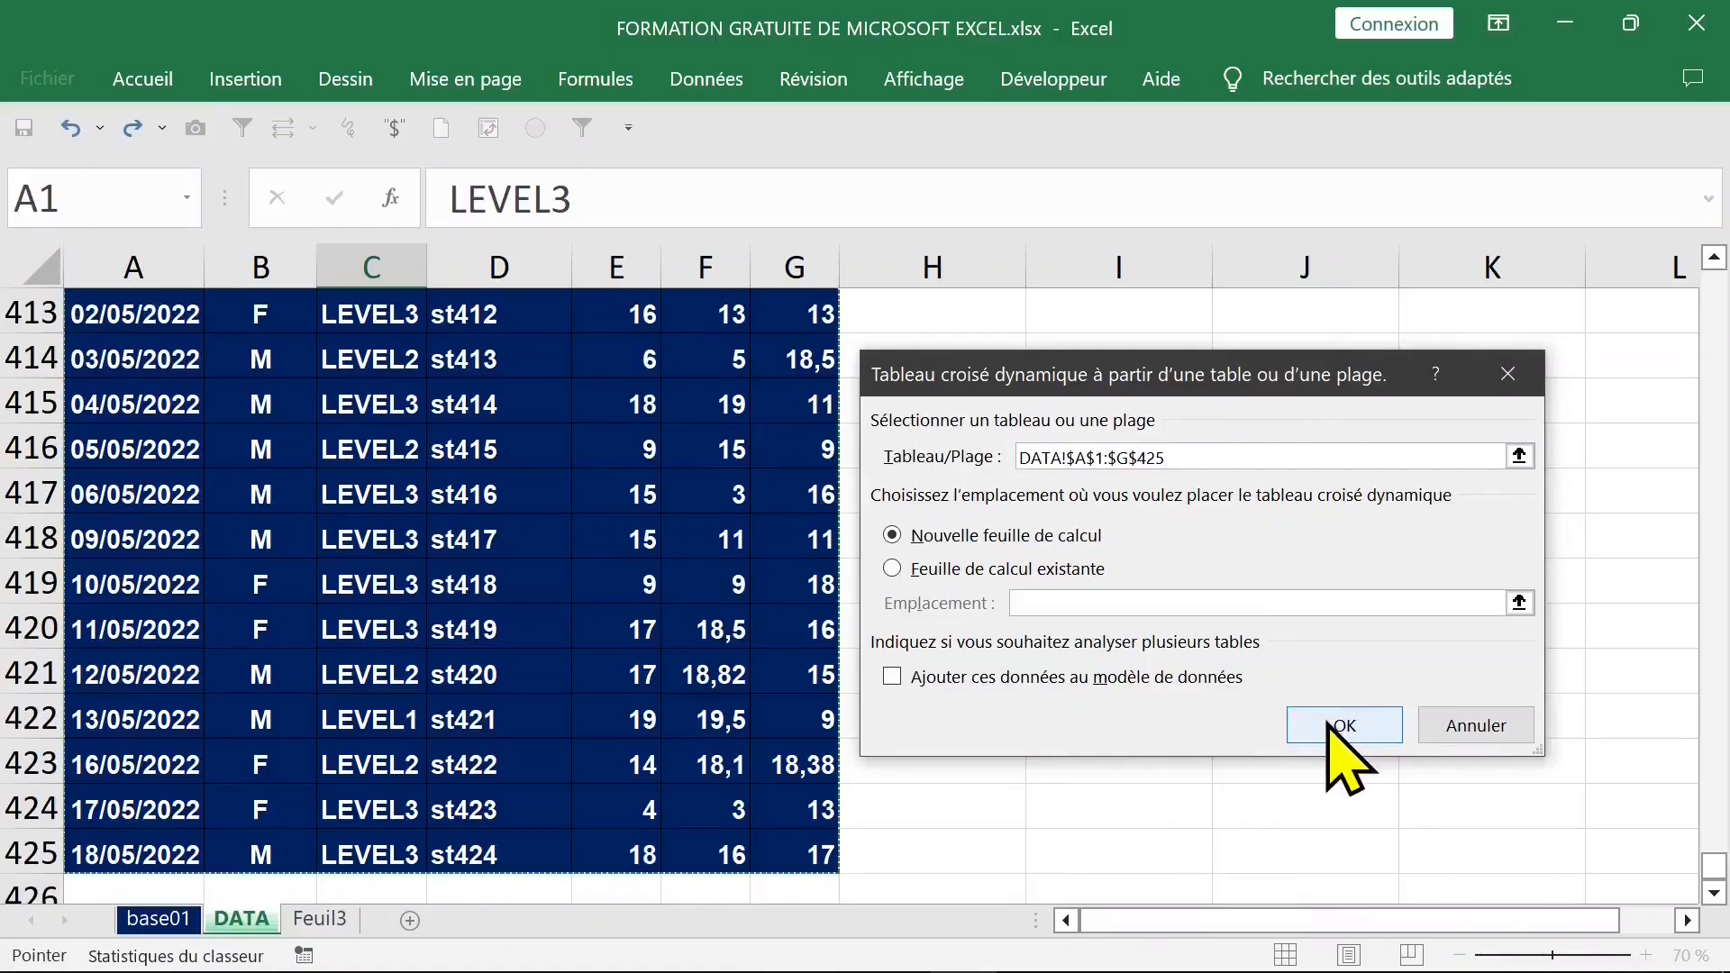
click(1127, 888)
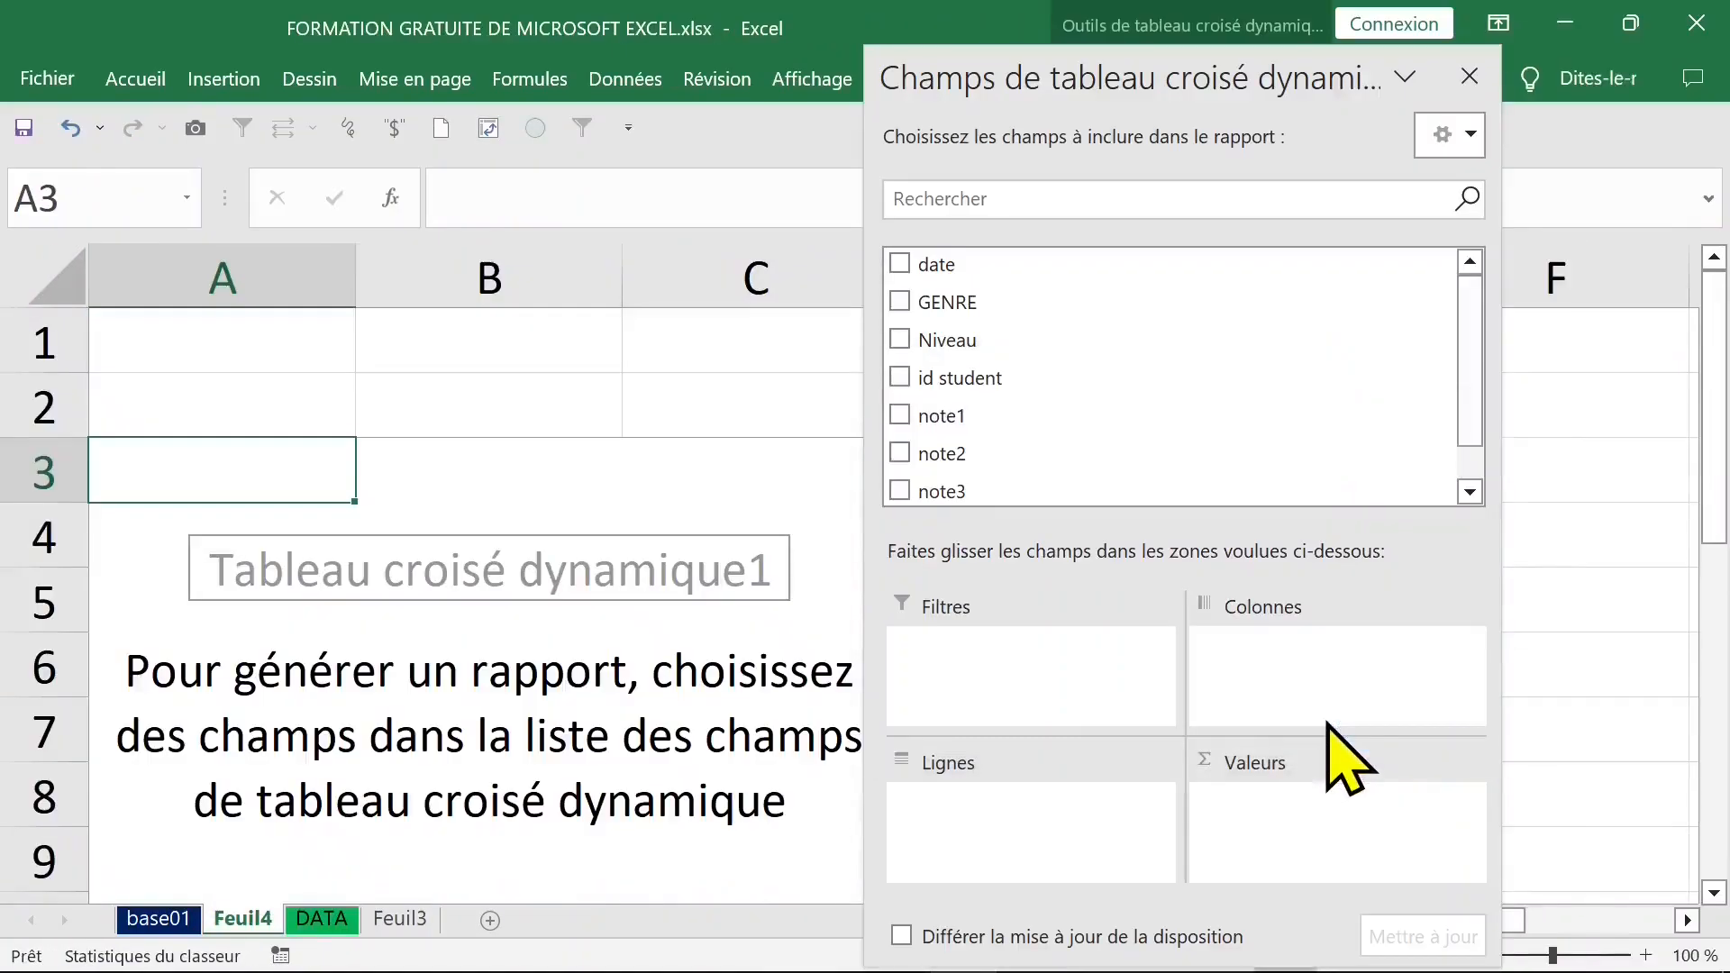
Place the GENRE field in the pivot table's rows and its count in the values, and close the field list
click(900, 301)
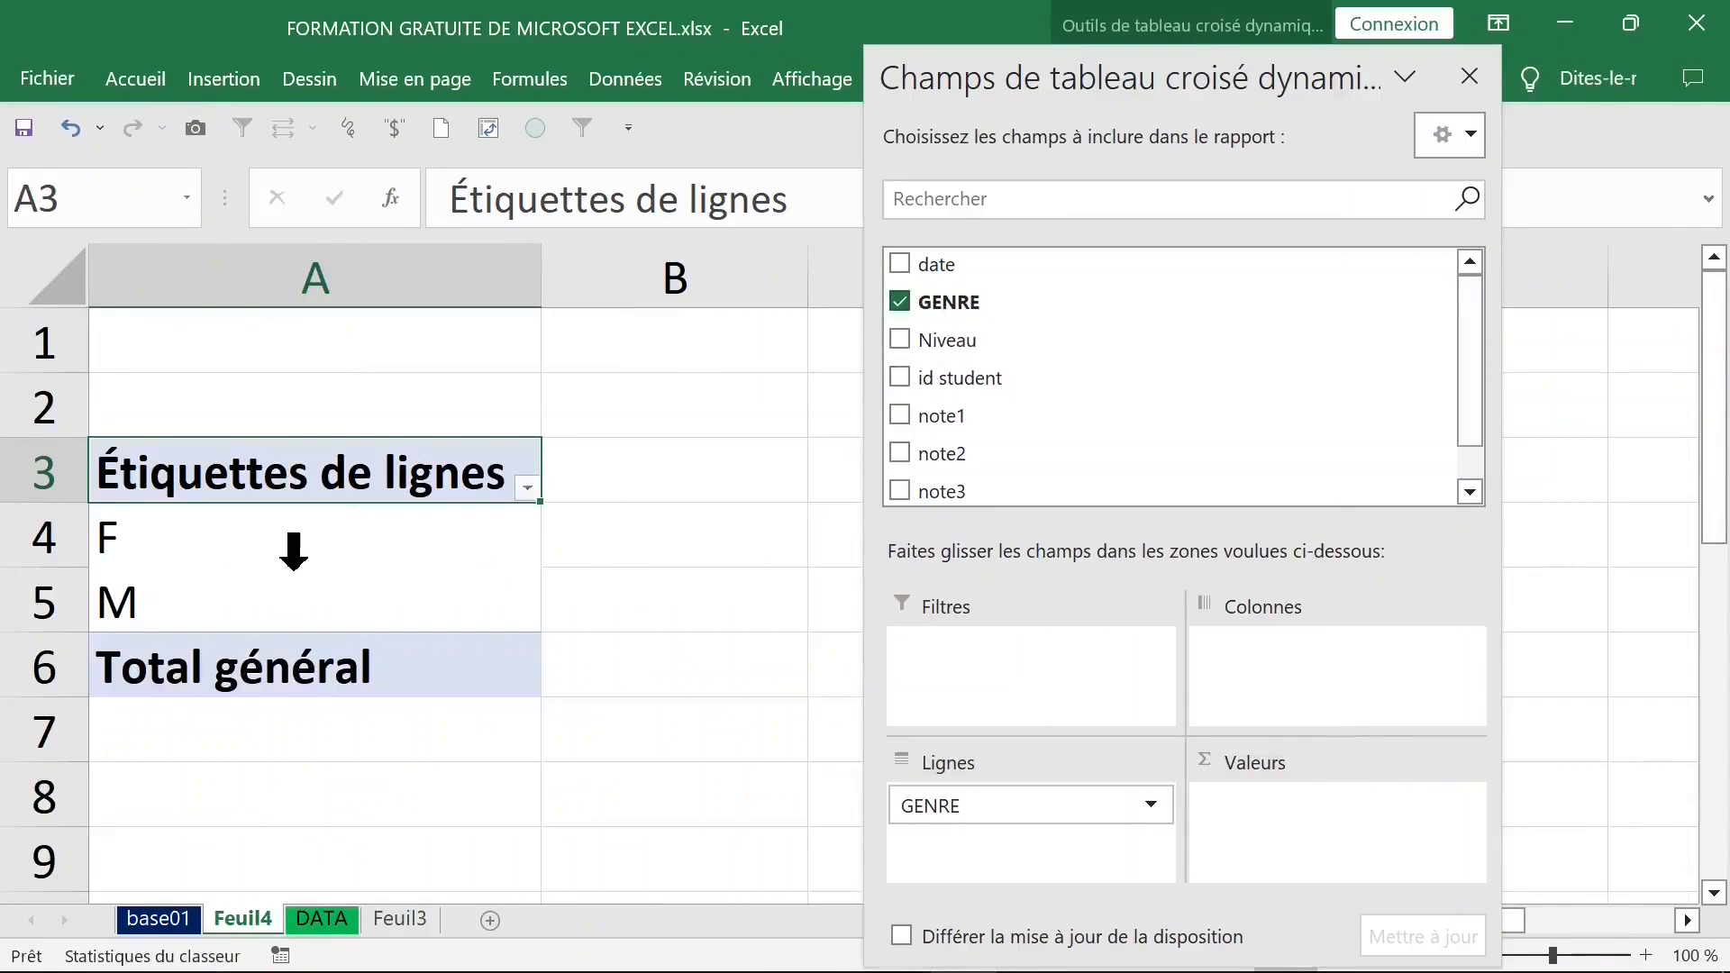
click(321, 919)
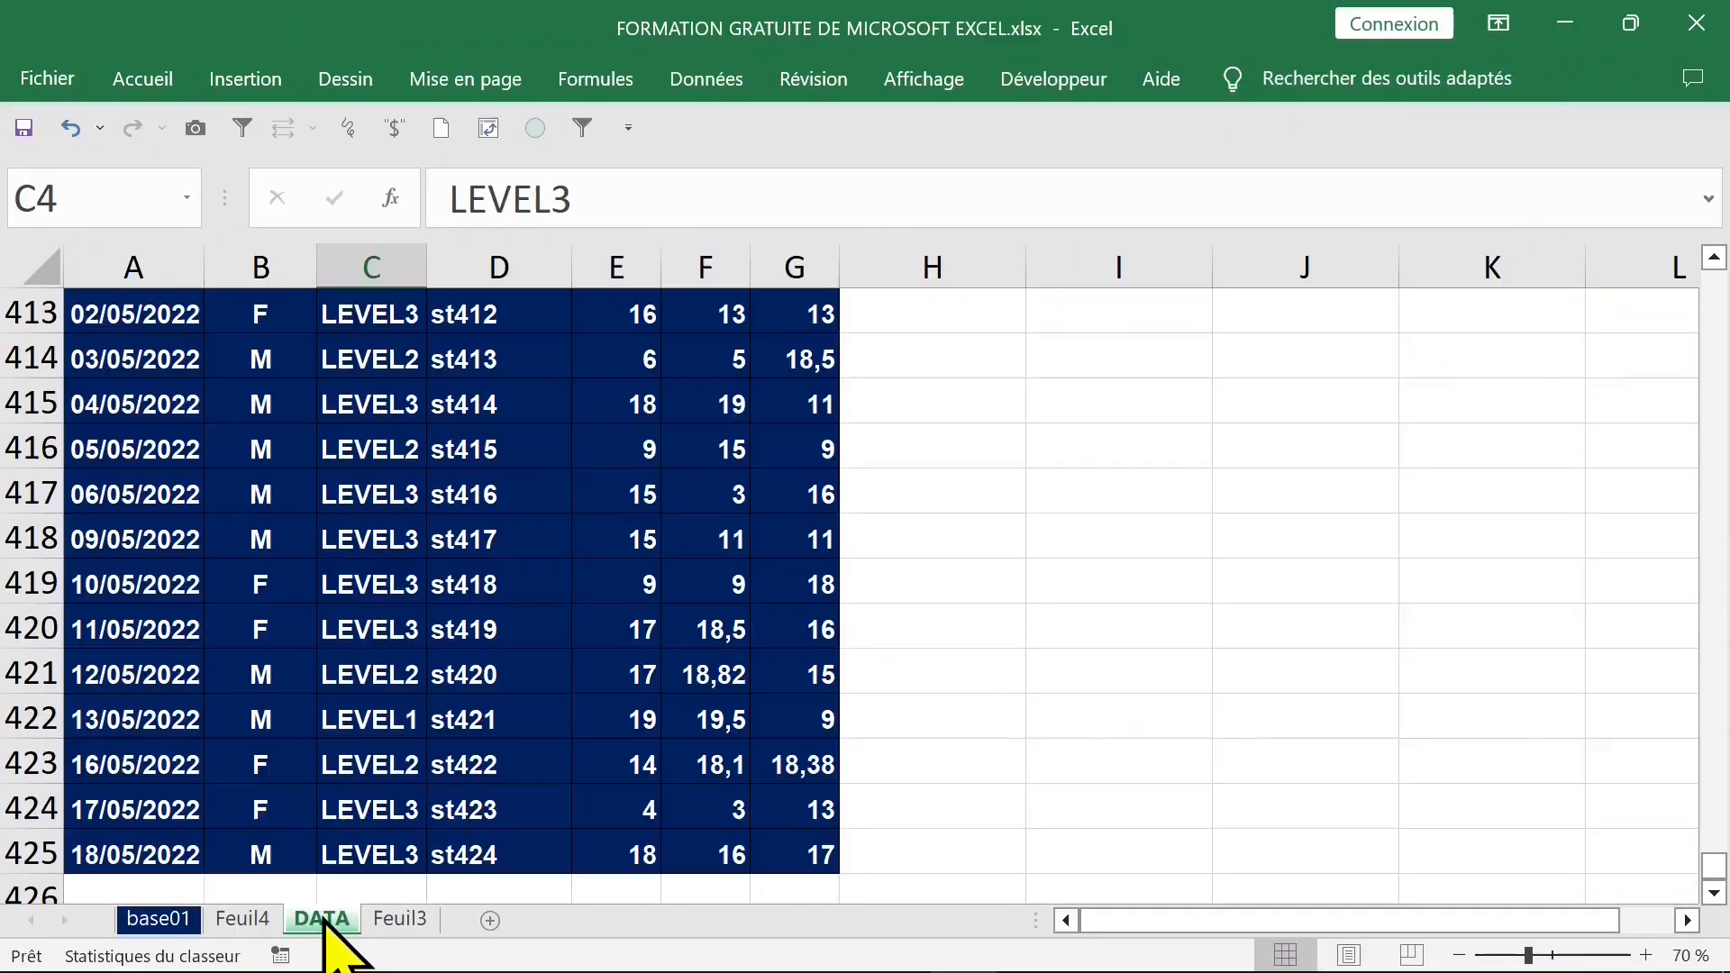
click(261, 232)
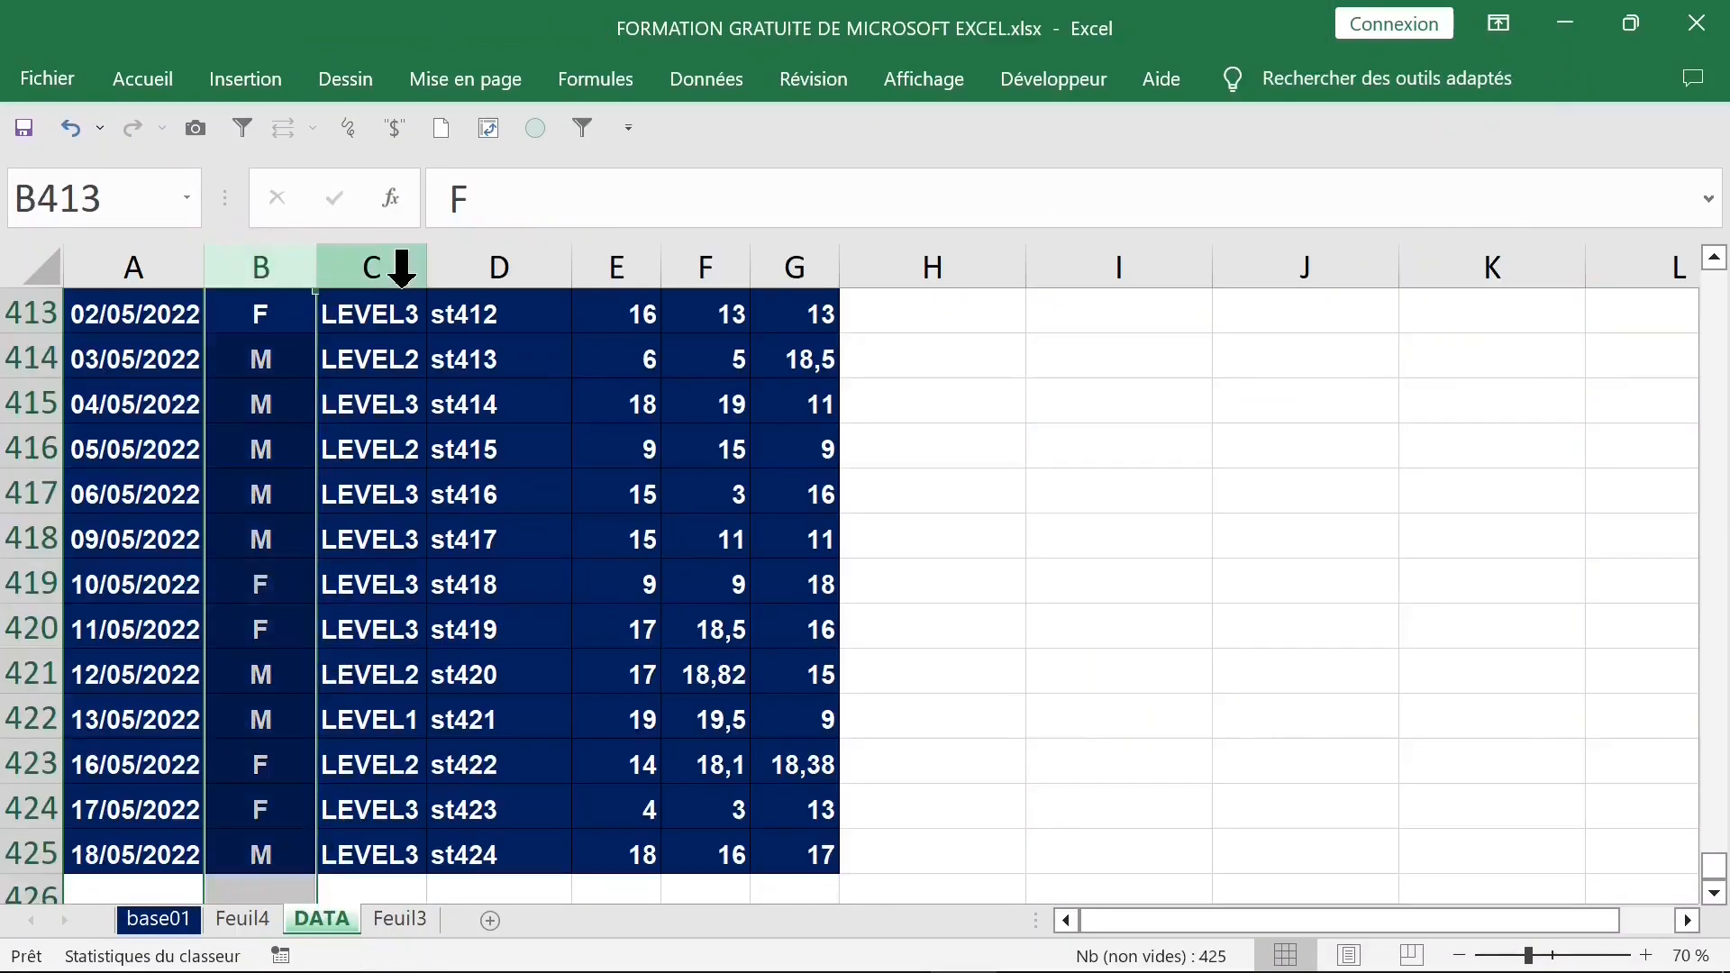
click(257, 921)
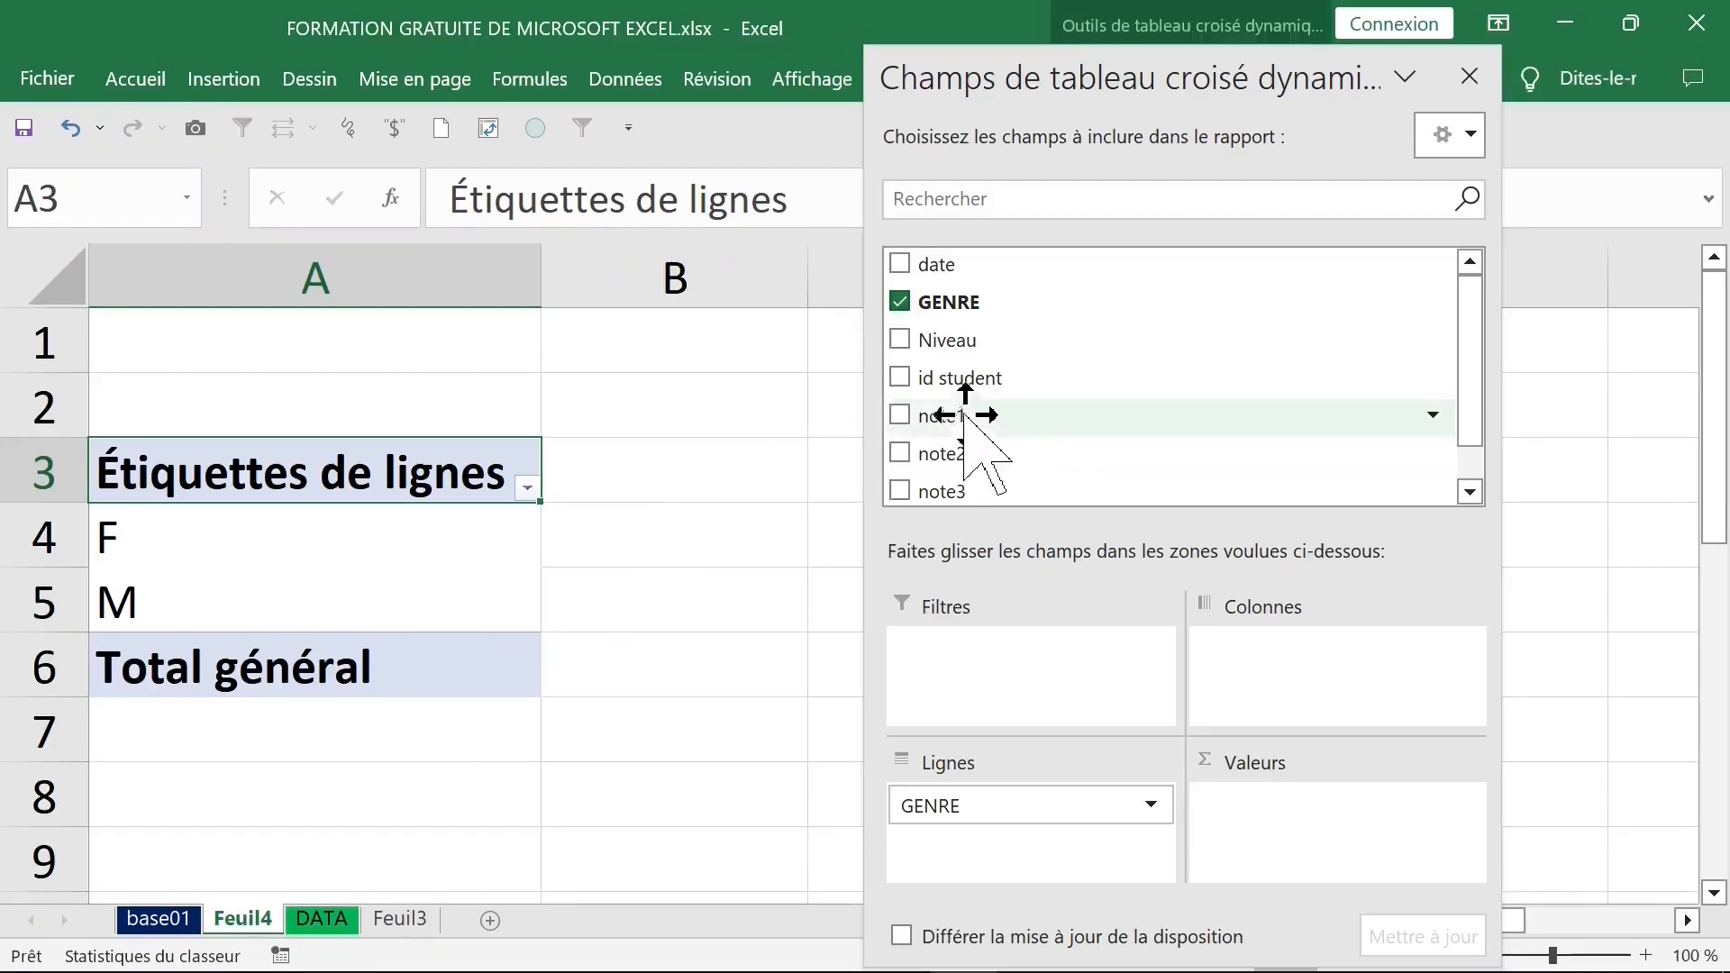
click(436, 545)
click(417, 598)
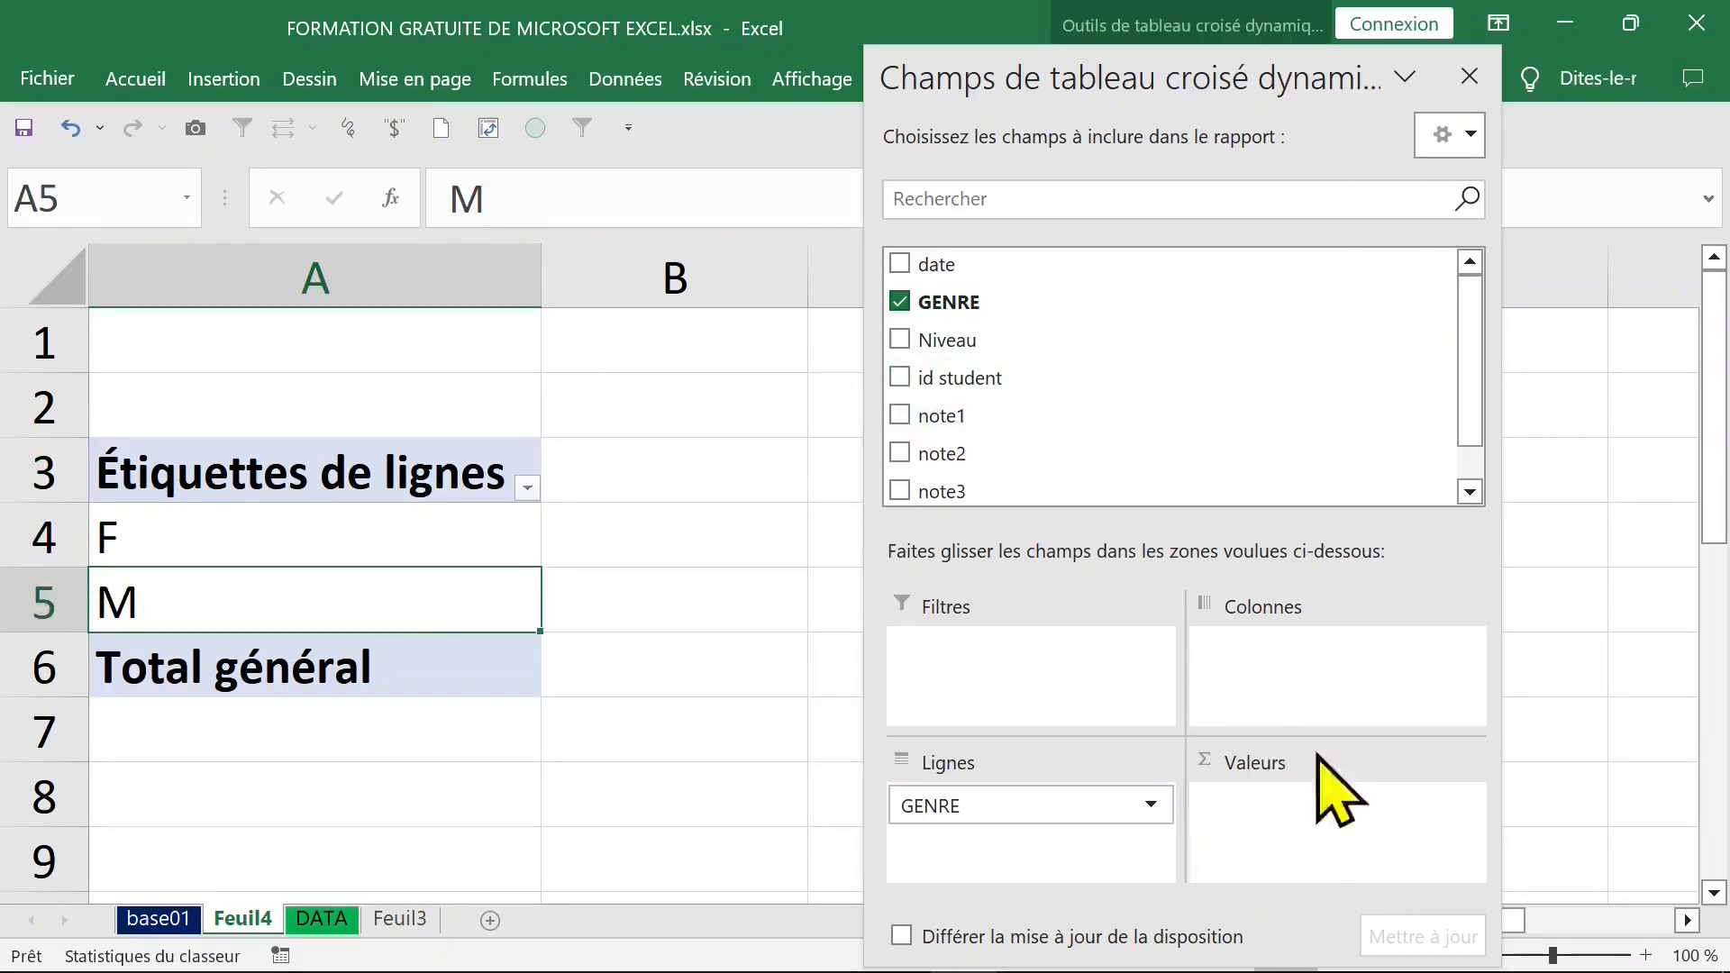
drag(1017, 302, 1311, 793)
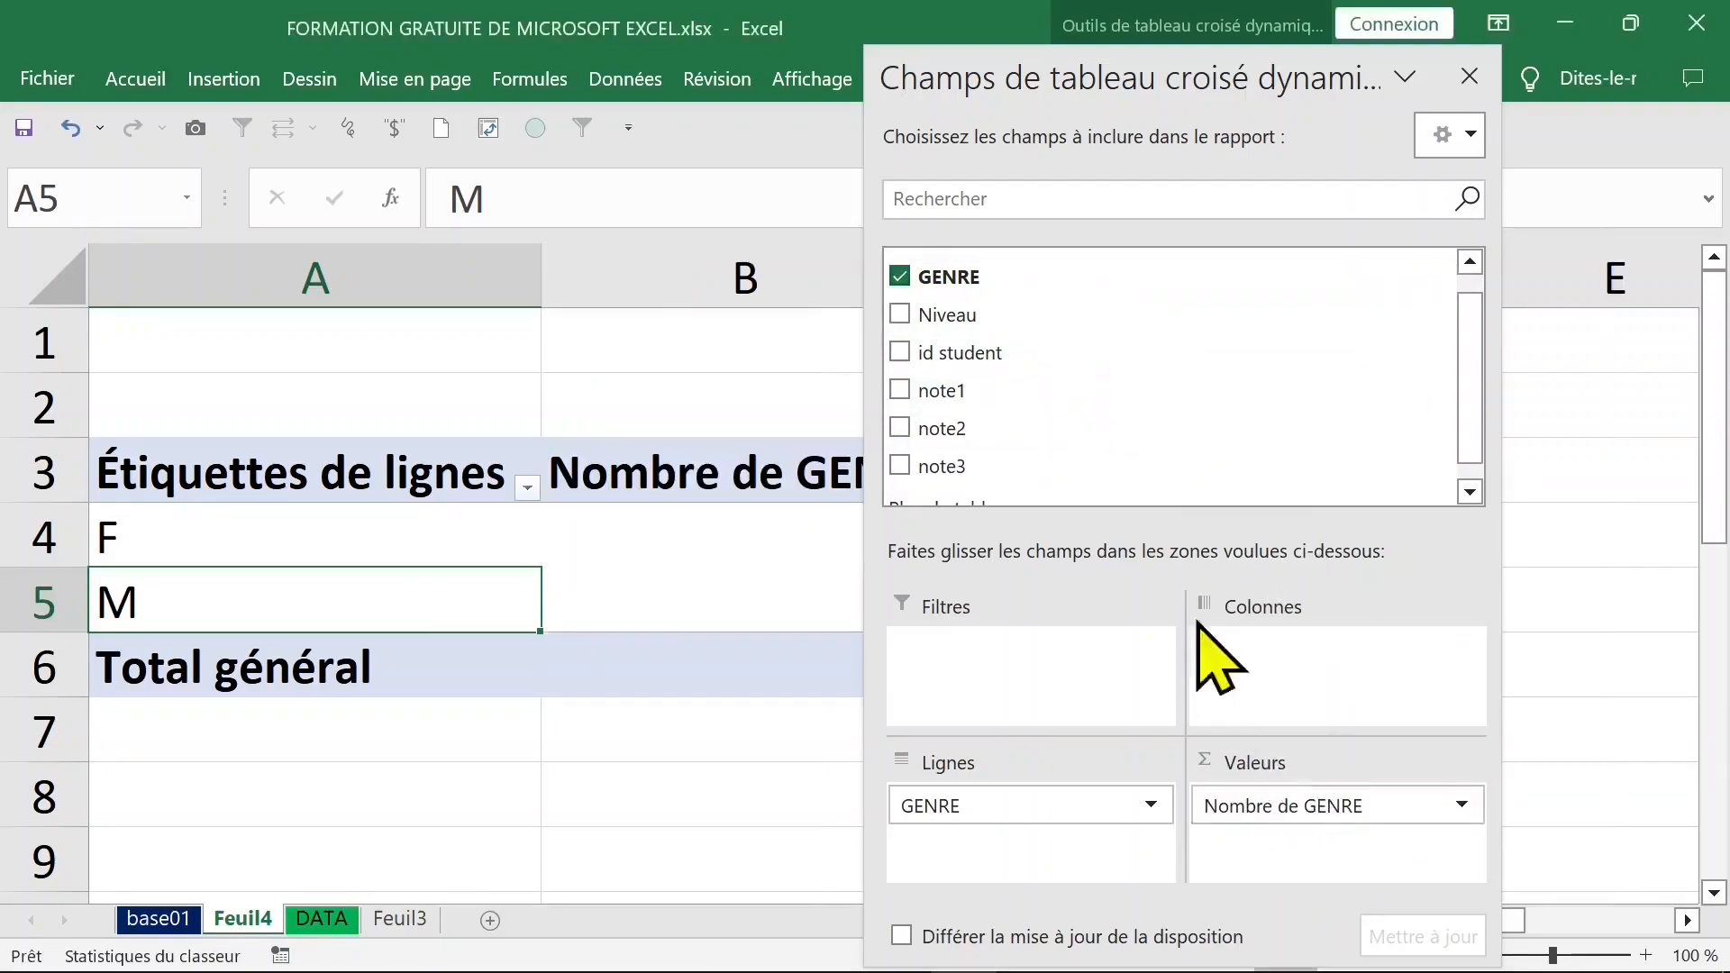
click(1478, 76)
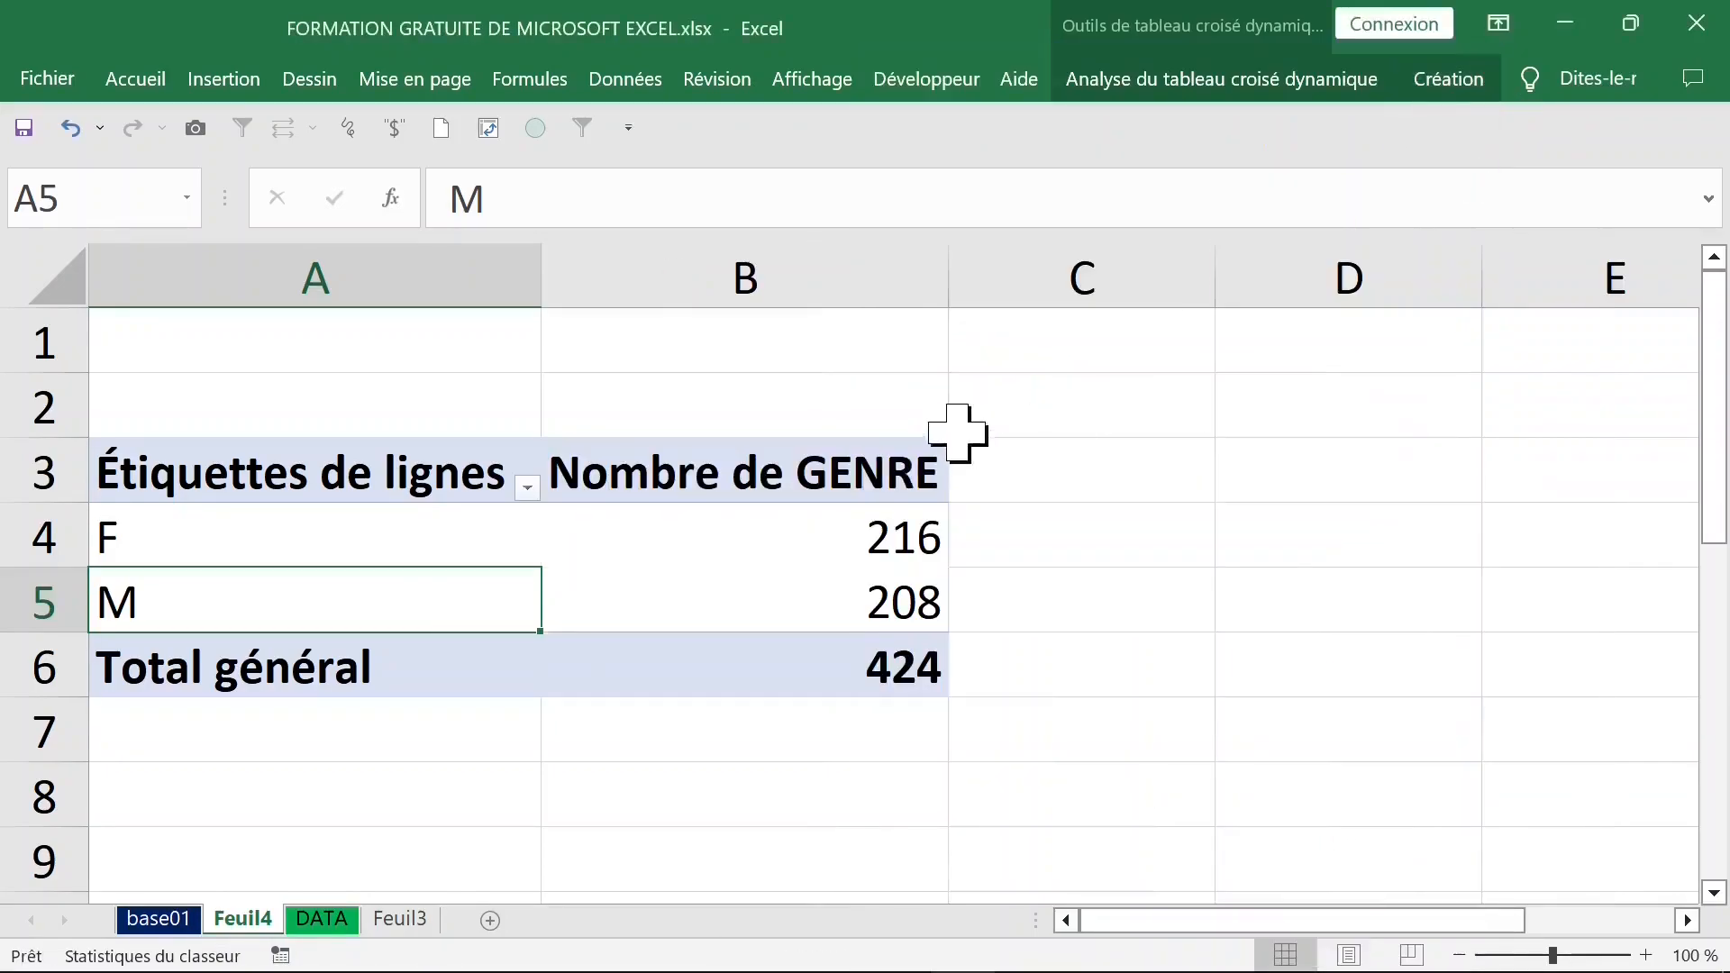
Examine the pivot table's F and M counts and compare them with the GENRE column on the DATA sheet
click(712, 531)
click(378, 541)
click(406, 581)
click(734, 547)
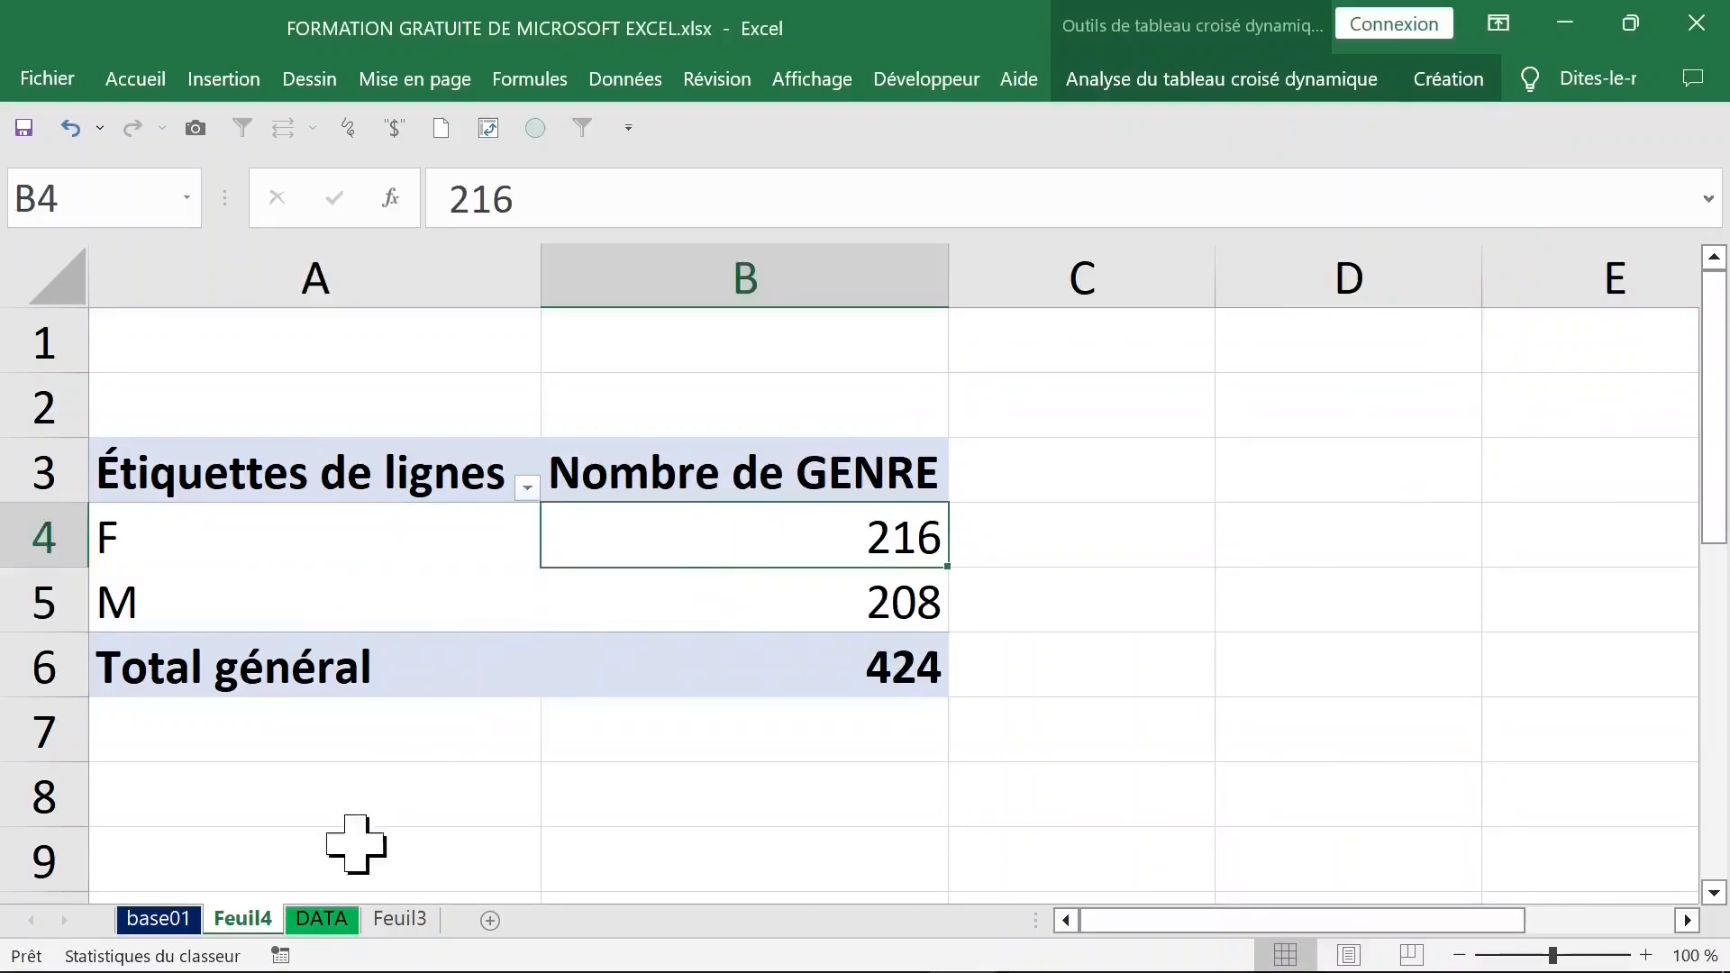
click(323, 919)
click(257, 396)
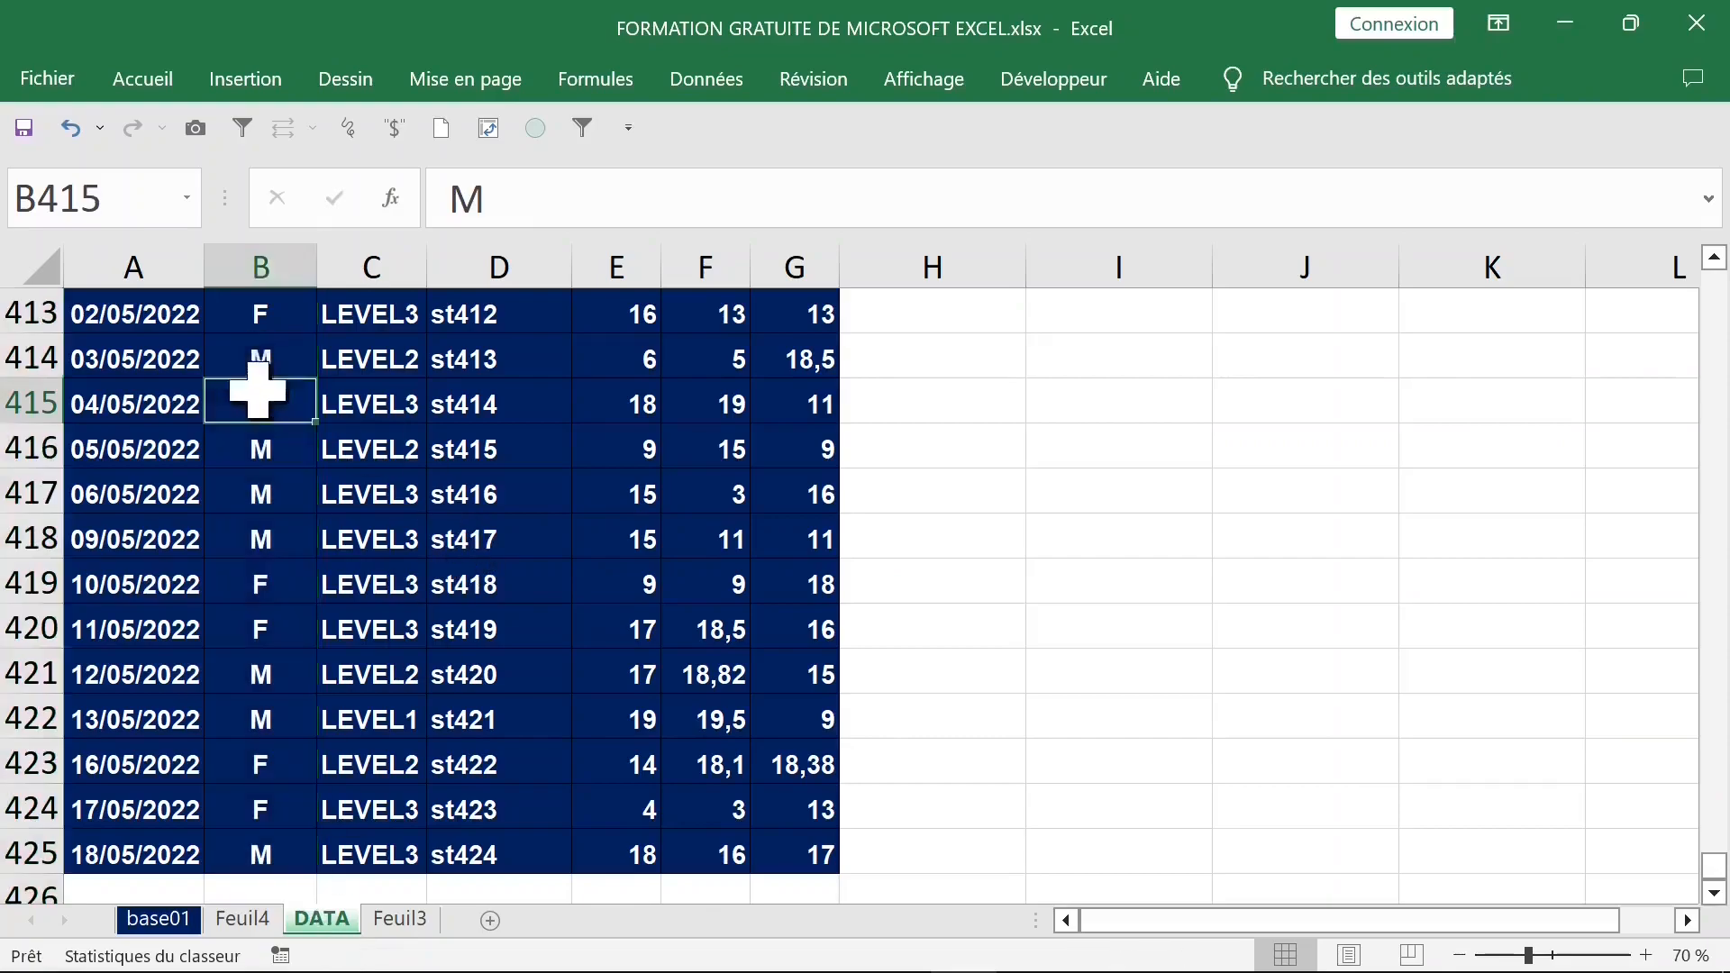
click(270, 257)
click(270, 358)
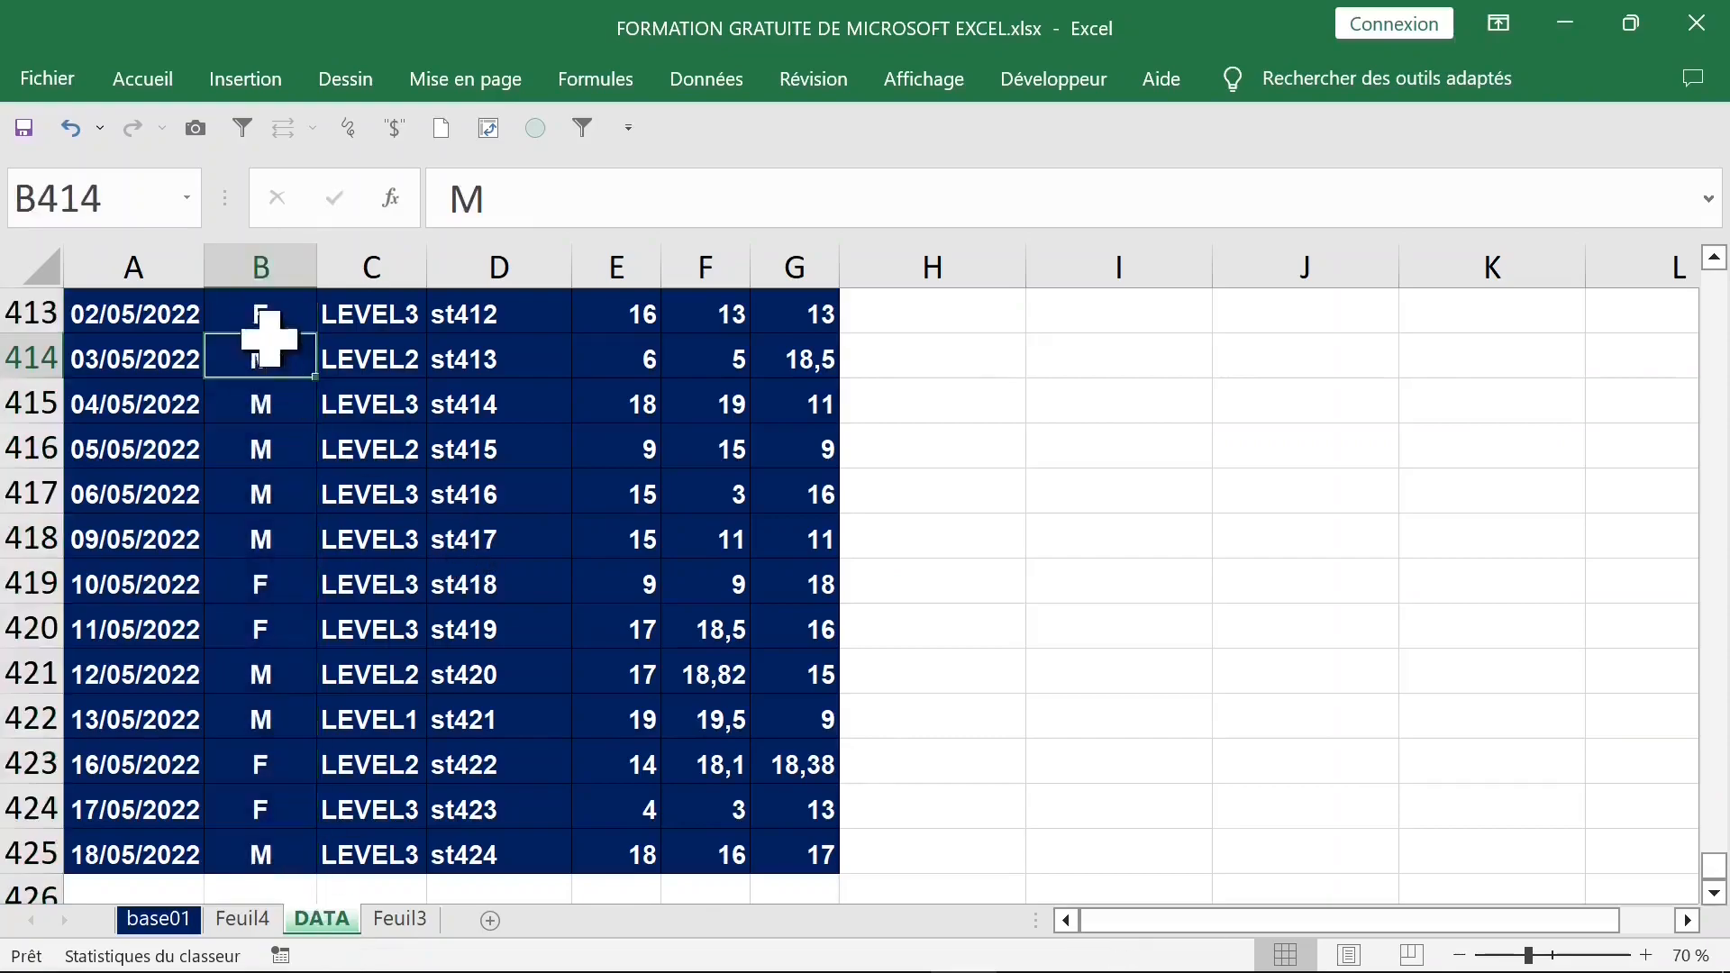
key(ctrl+Up)
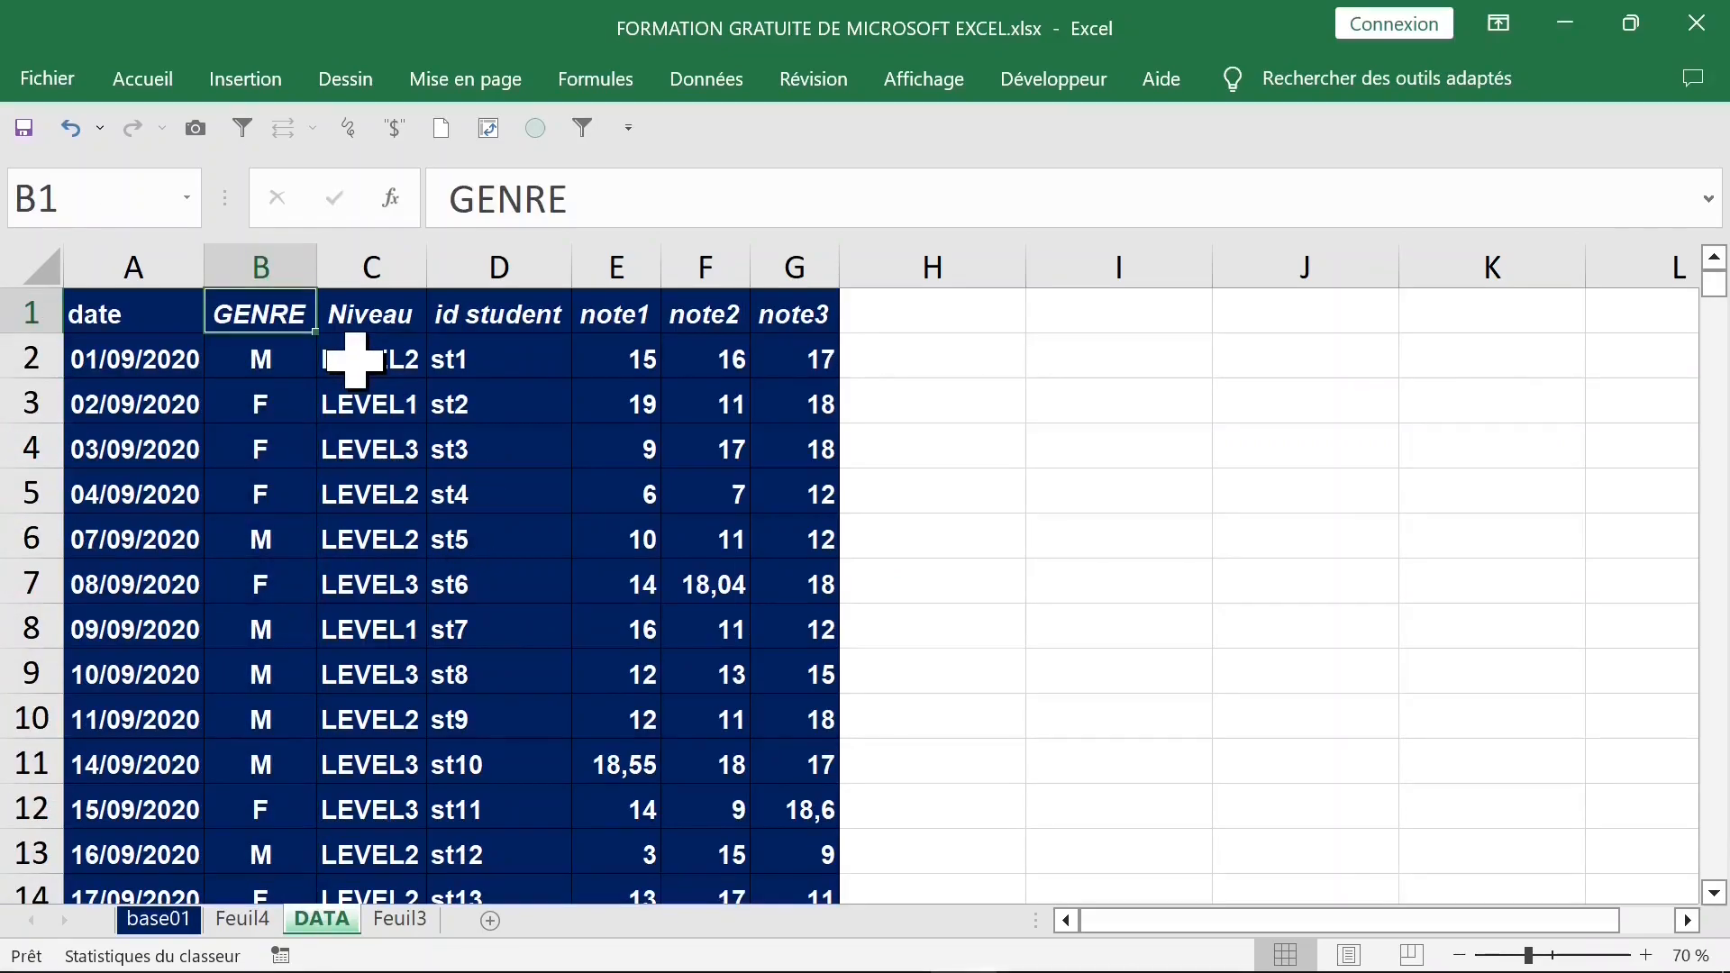
click(244, 919)
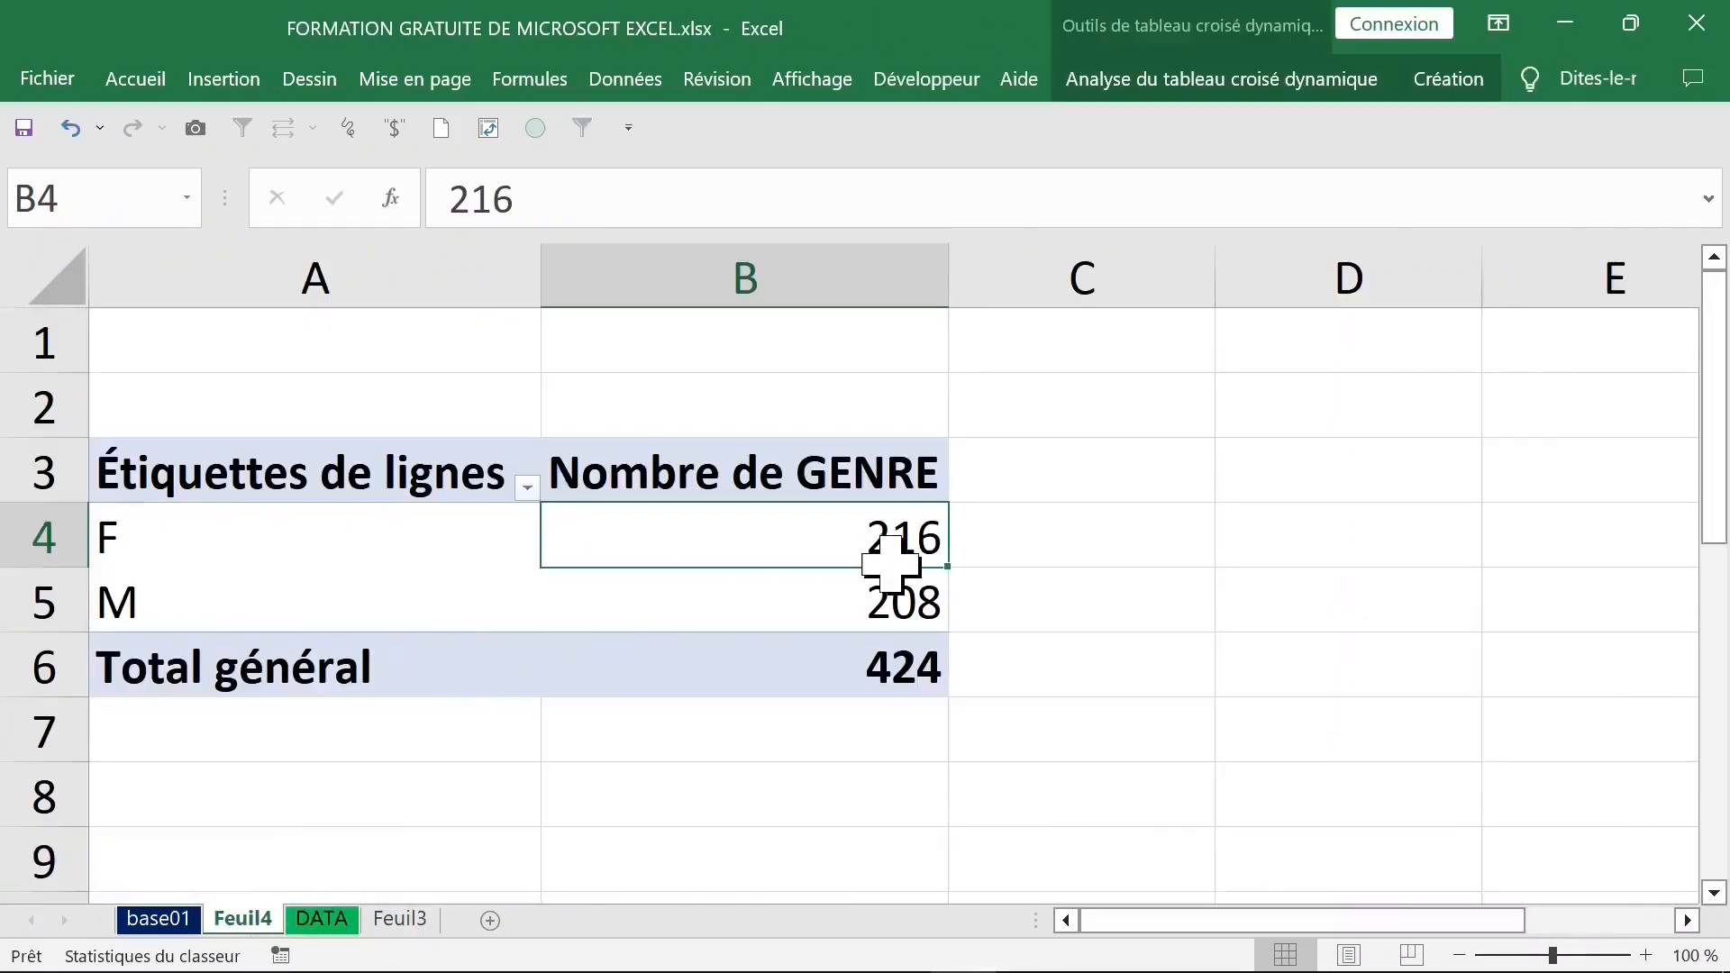
click(834, 606)
click(973, 529)
click(856, 532)
Try entering 216/424 in cell C4 beside the F row, and clear the cell
click(1127, 536)
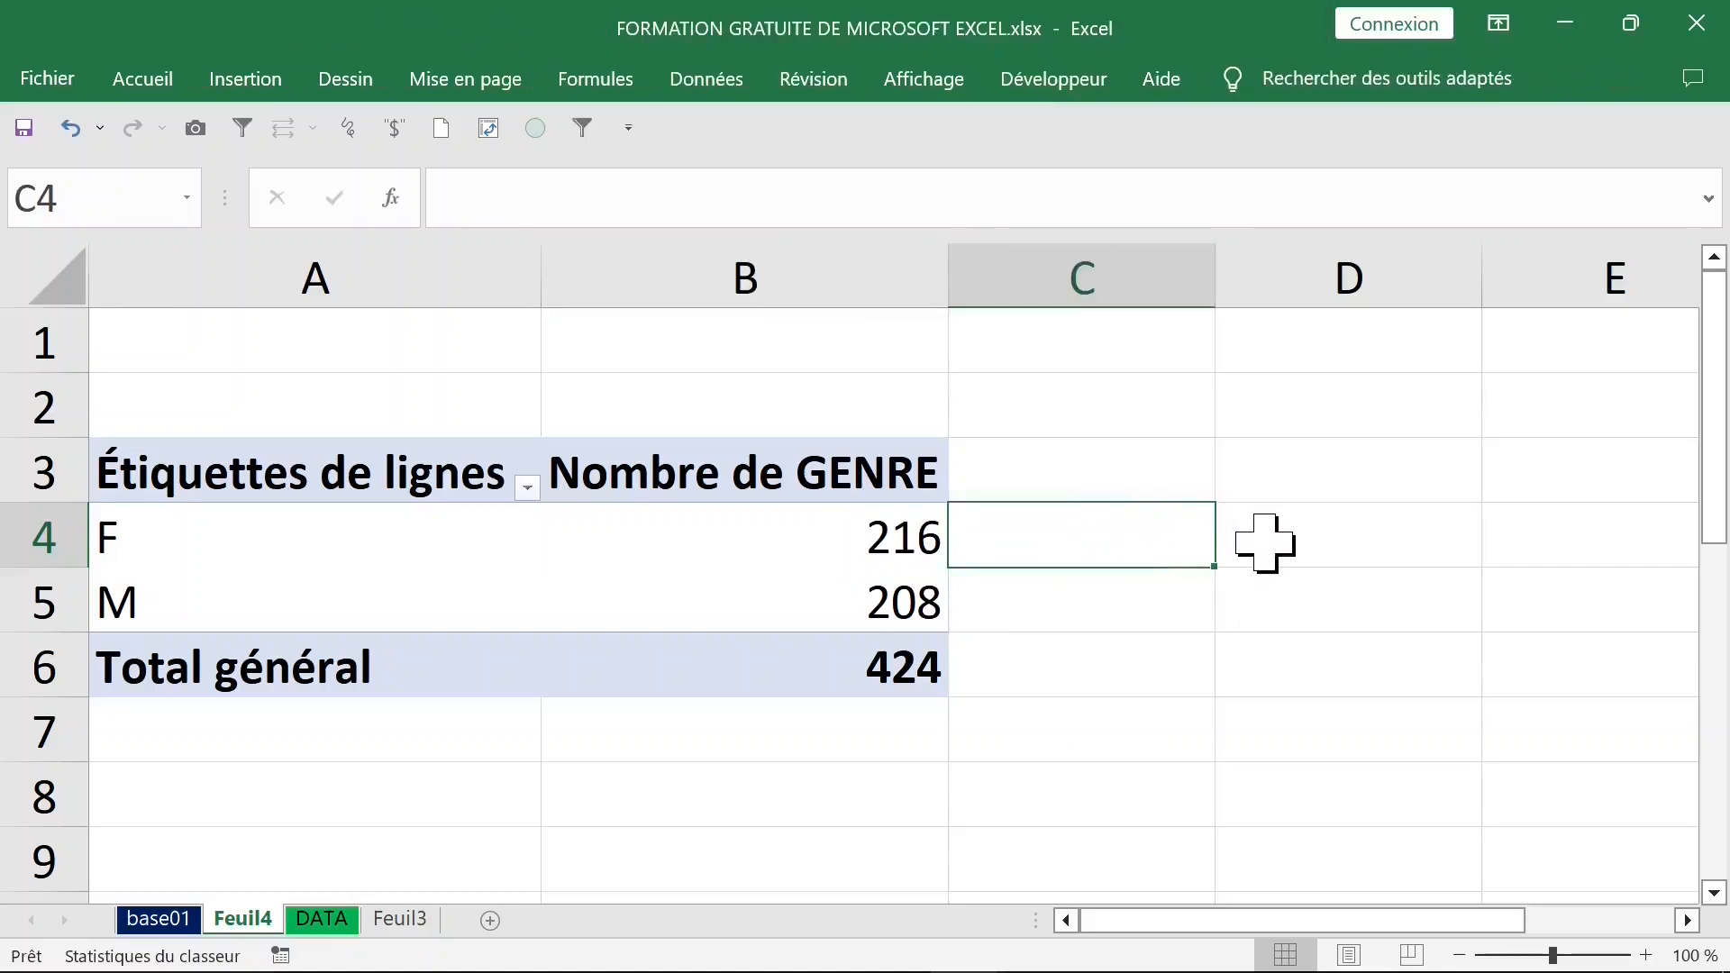
text(216/424)
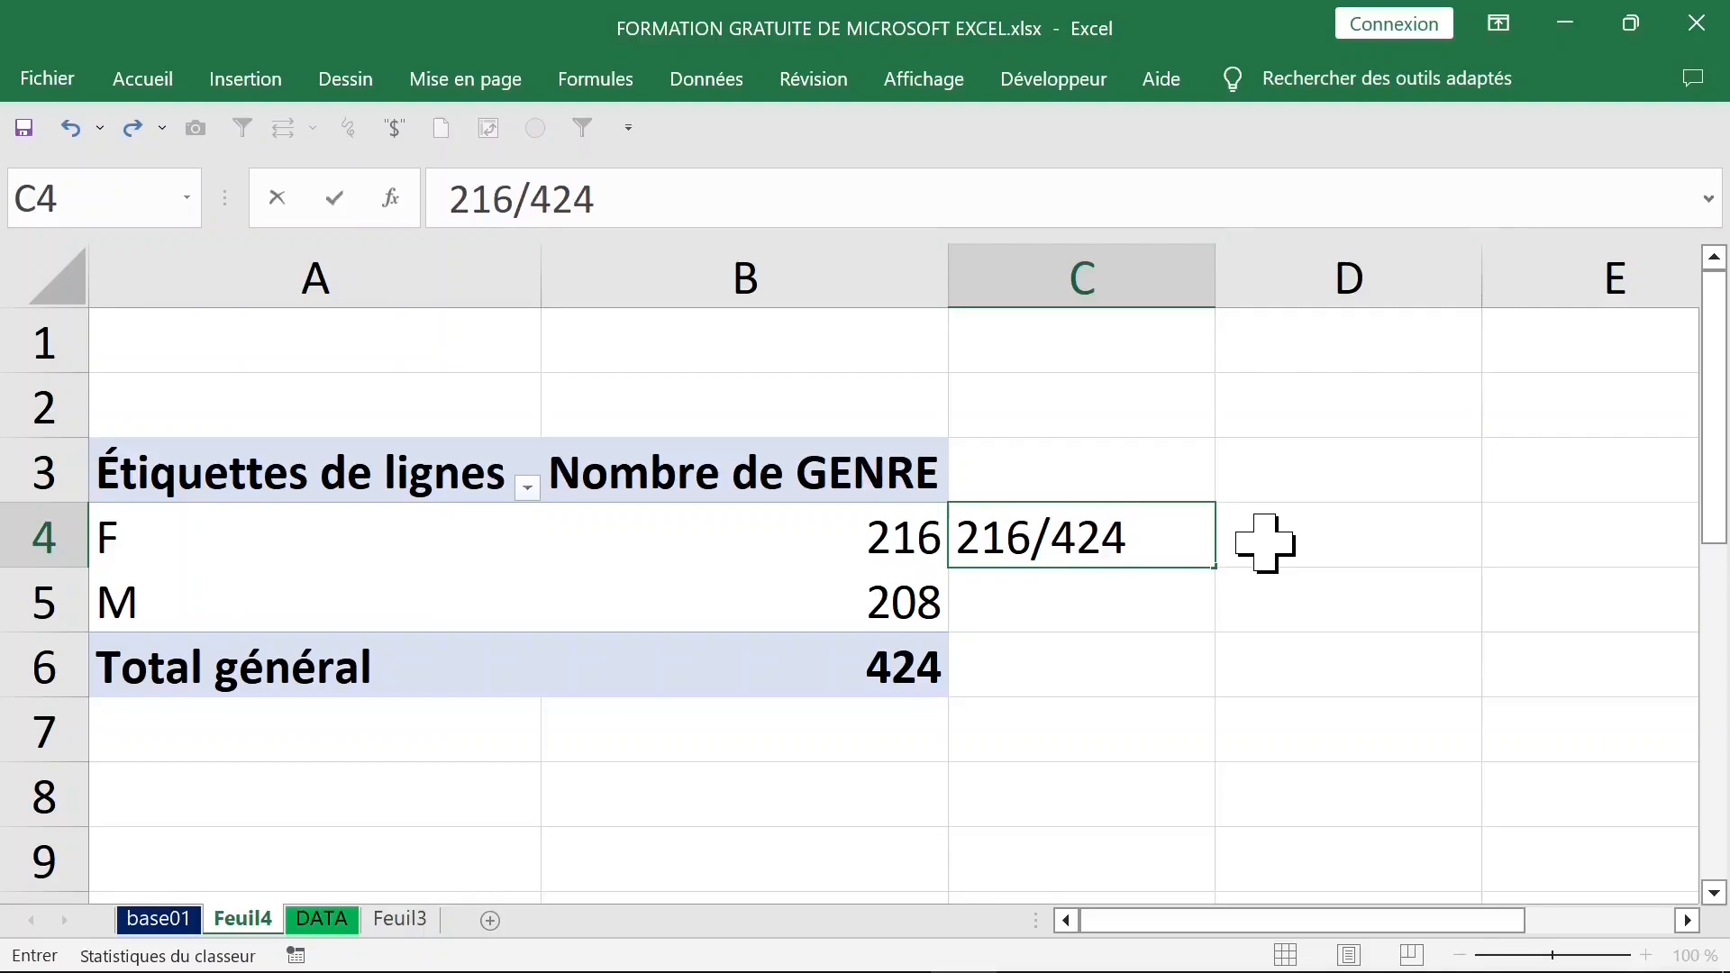
key(Return)
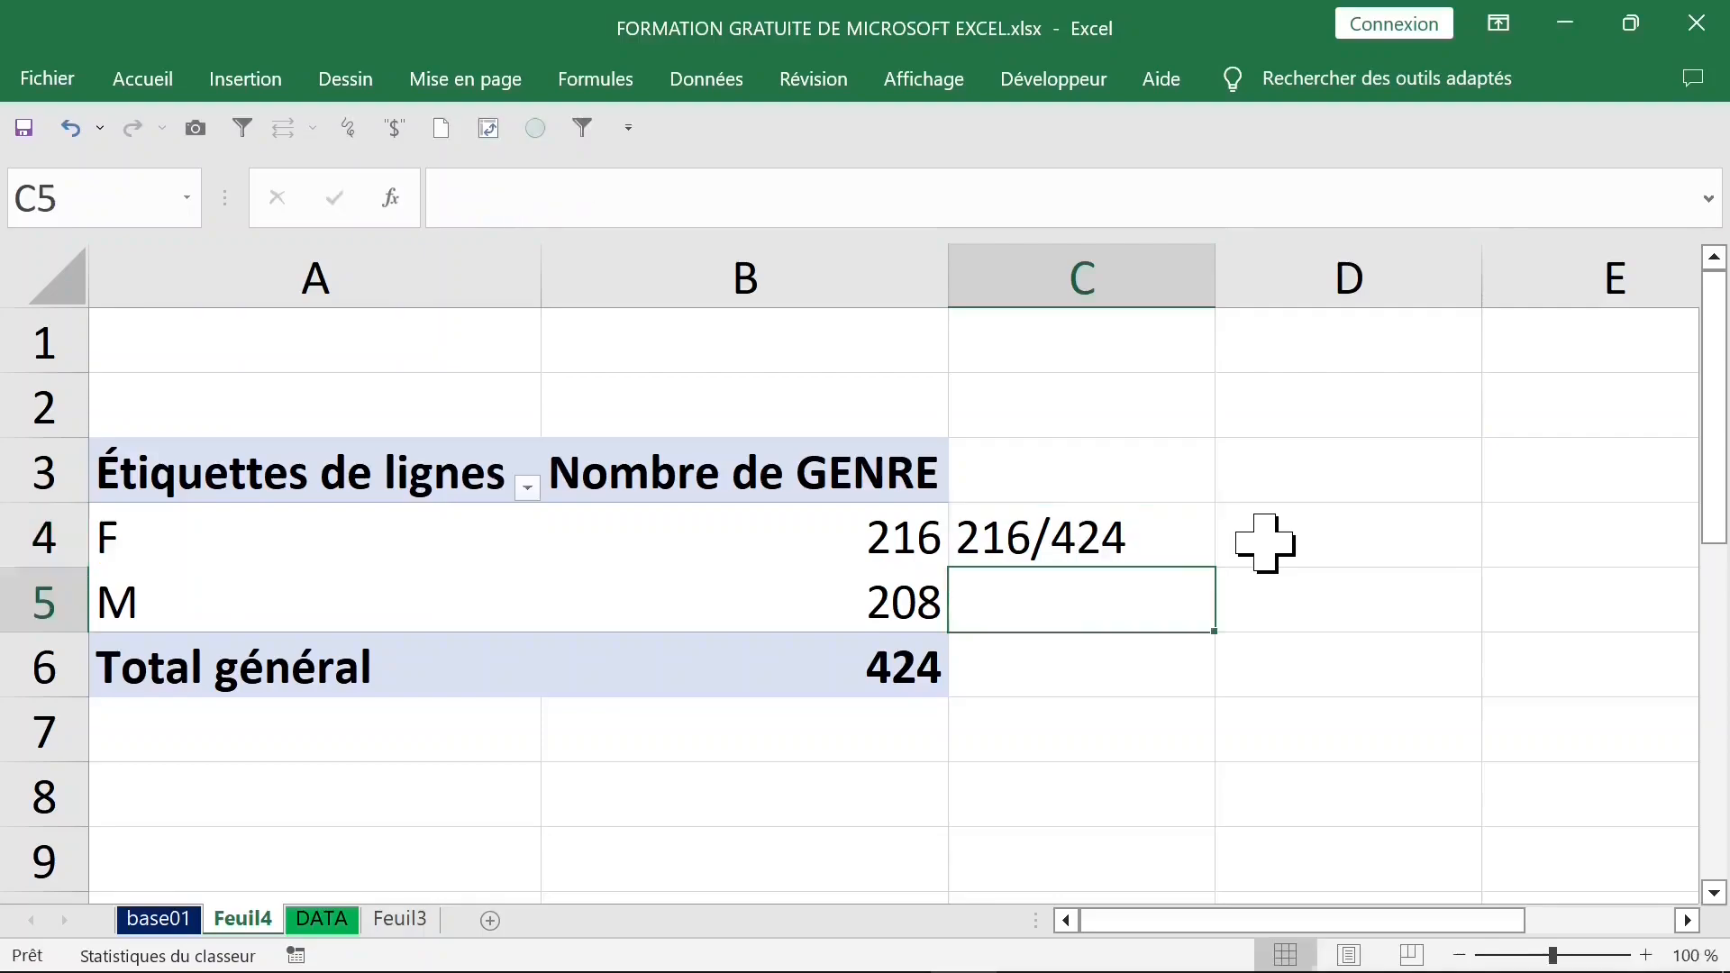
click(1141, 538)
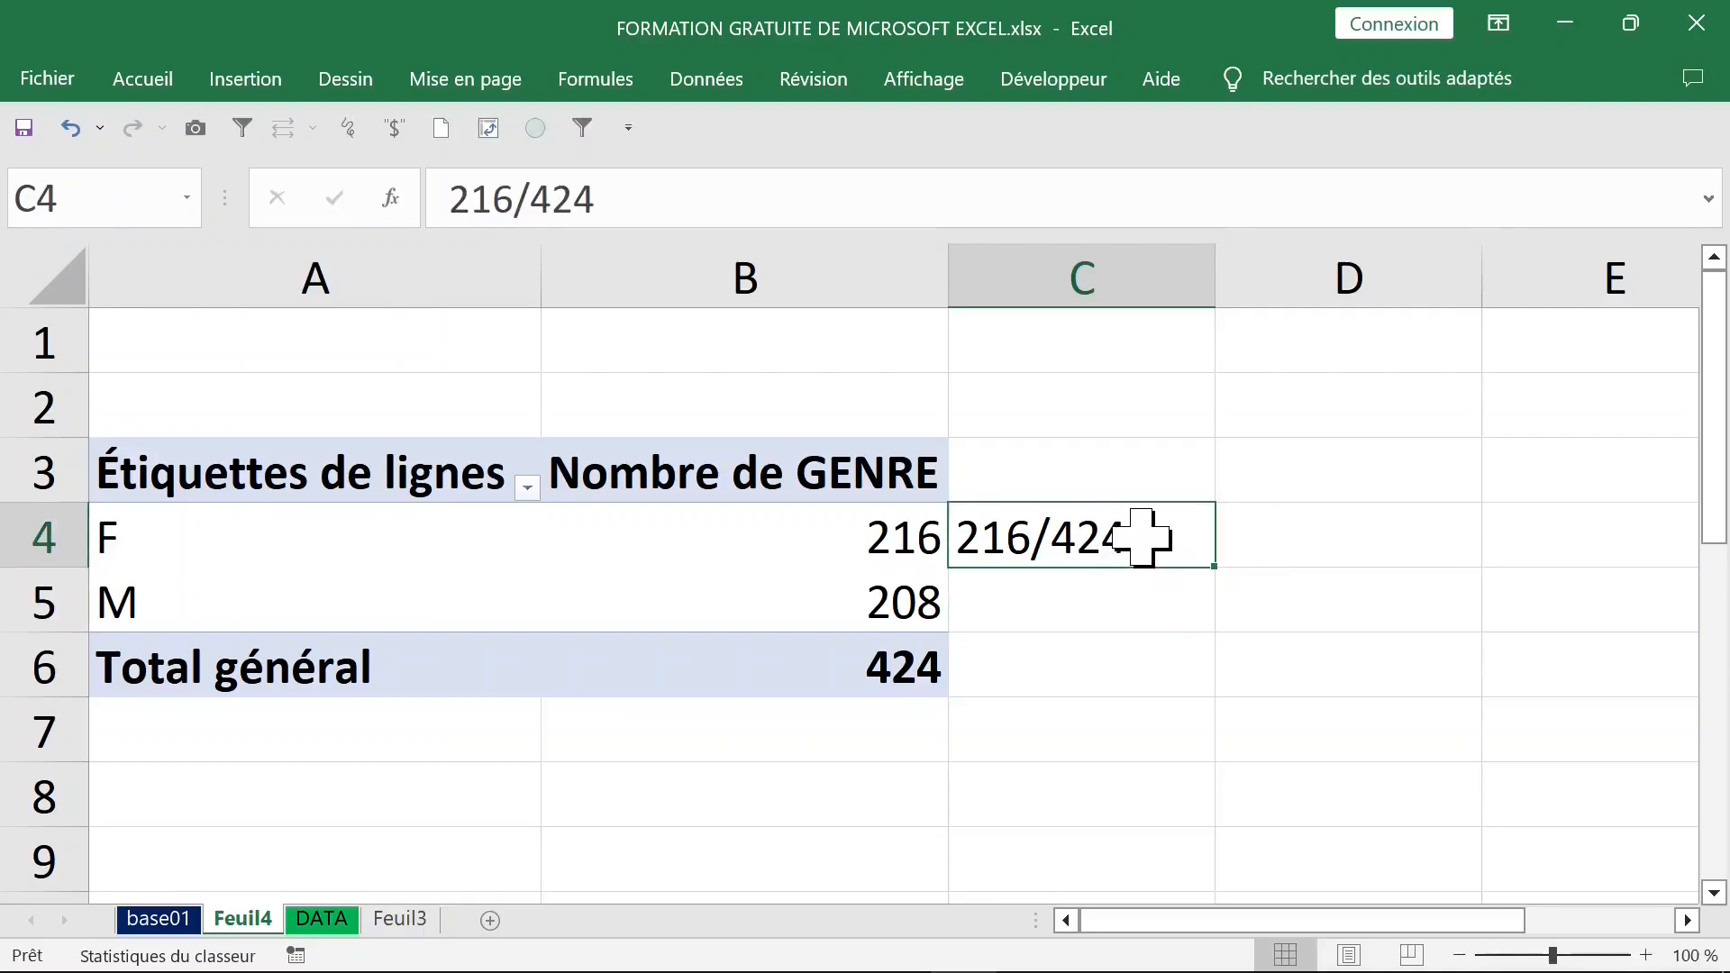
key(Delete)
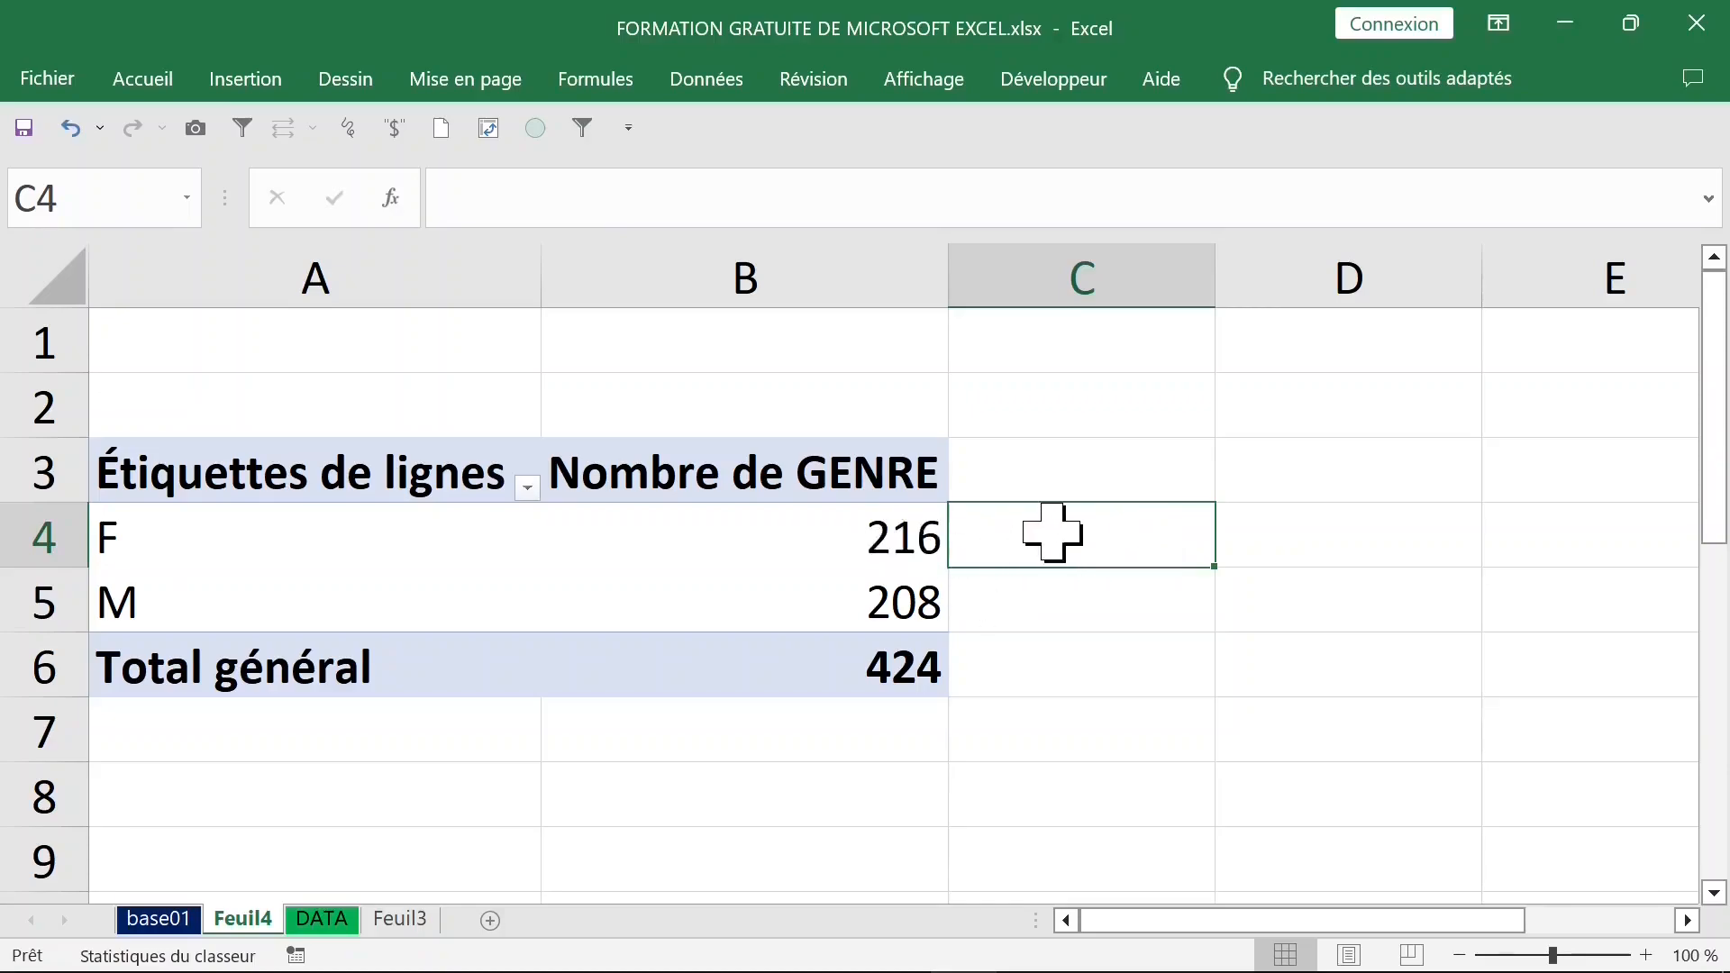
Enter the formula =B4/$B$6 in cell C4 to calculate the F share of the grand total
text(=)
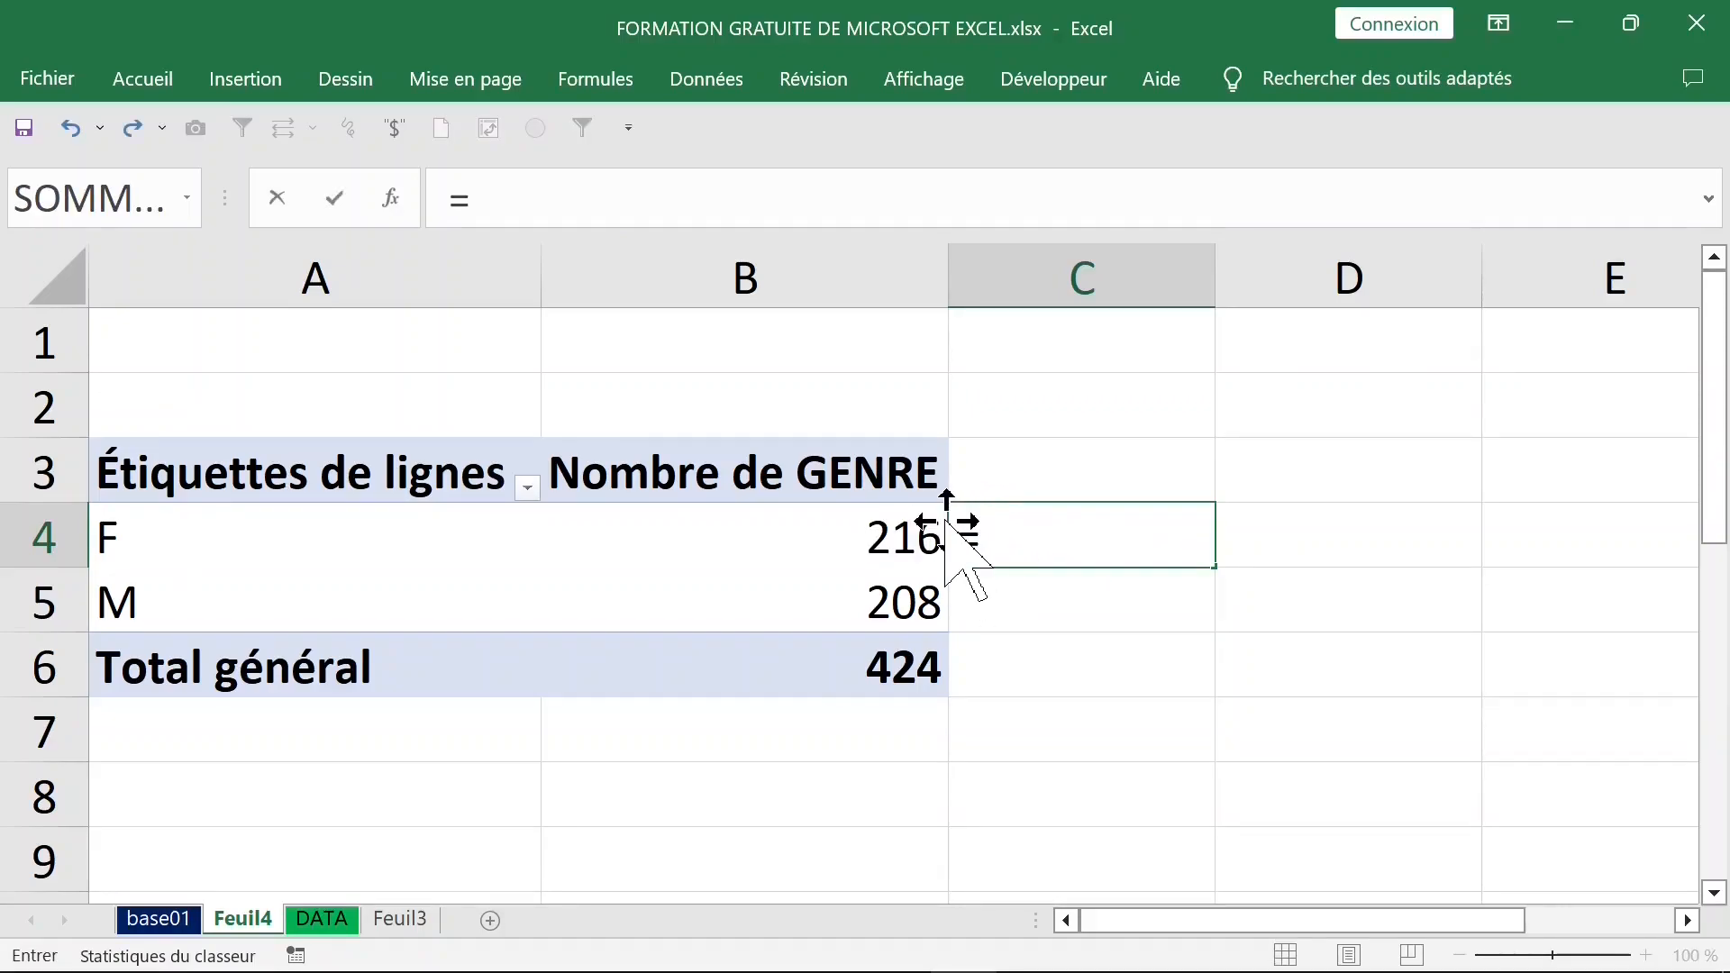
text(b)
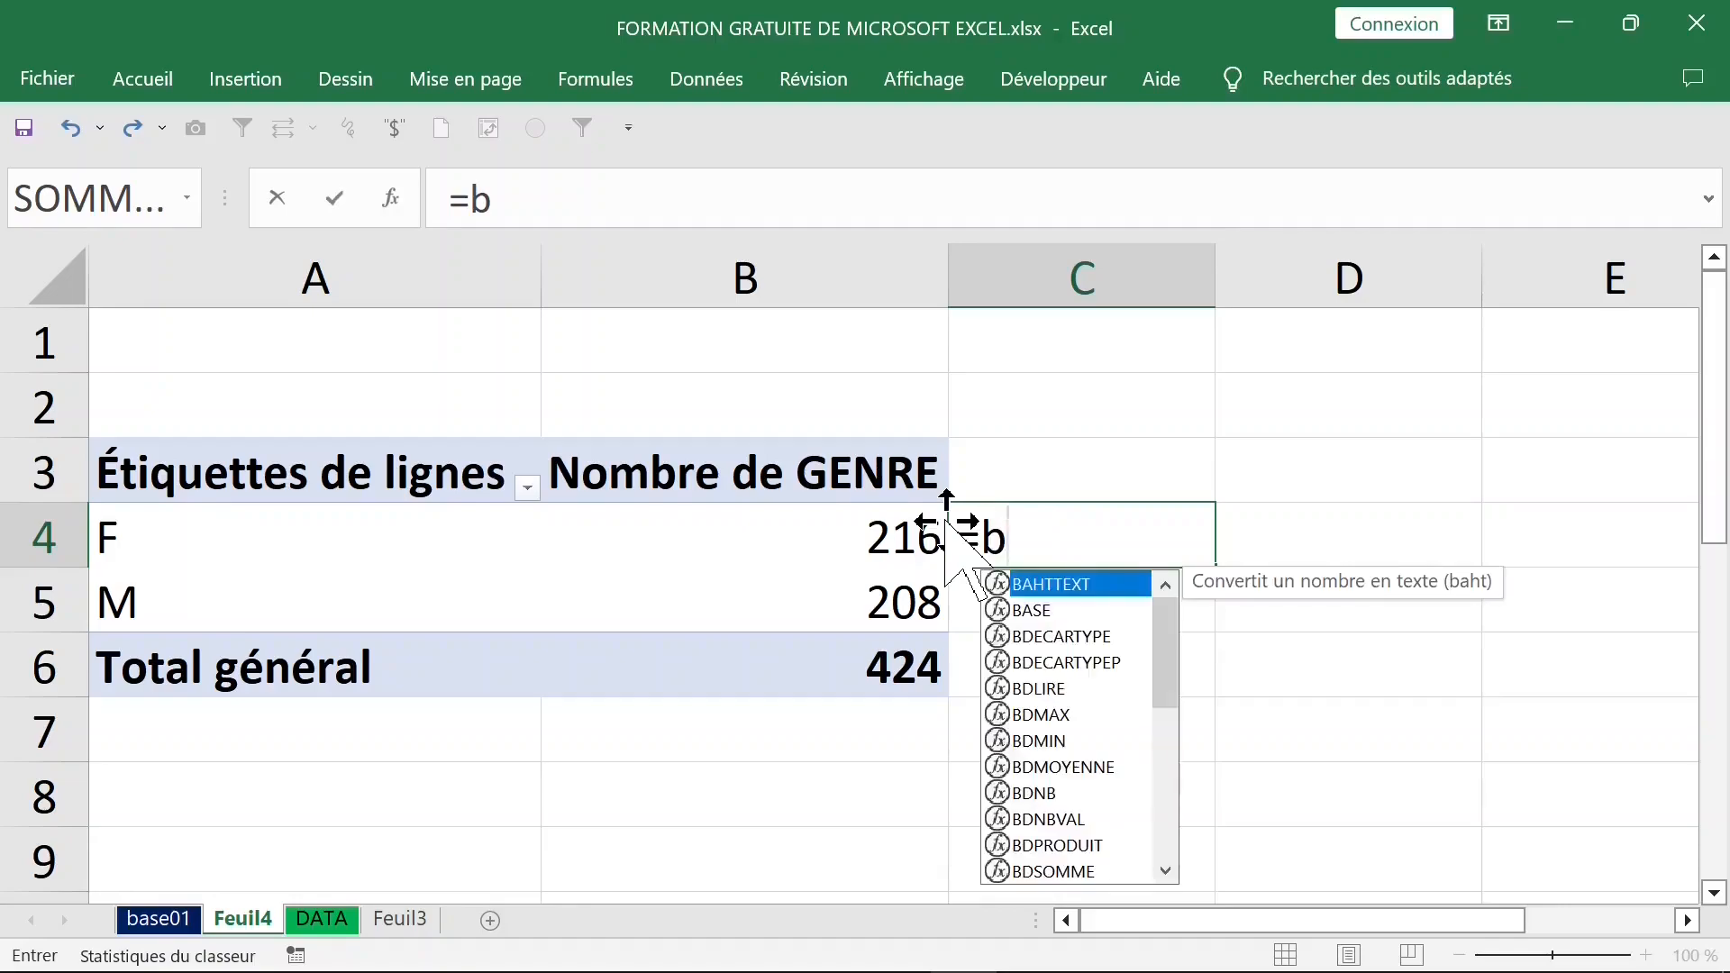
text(4)
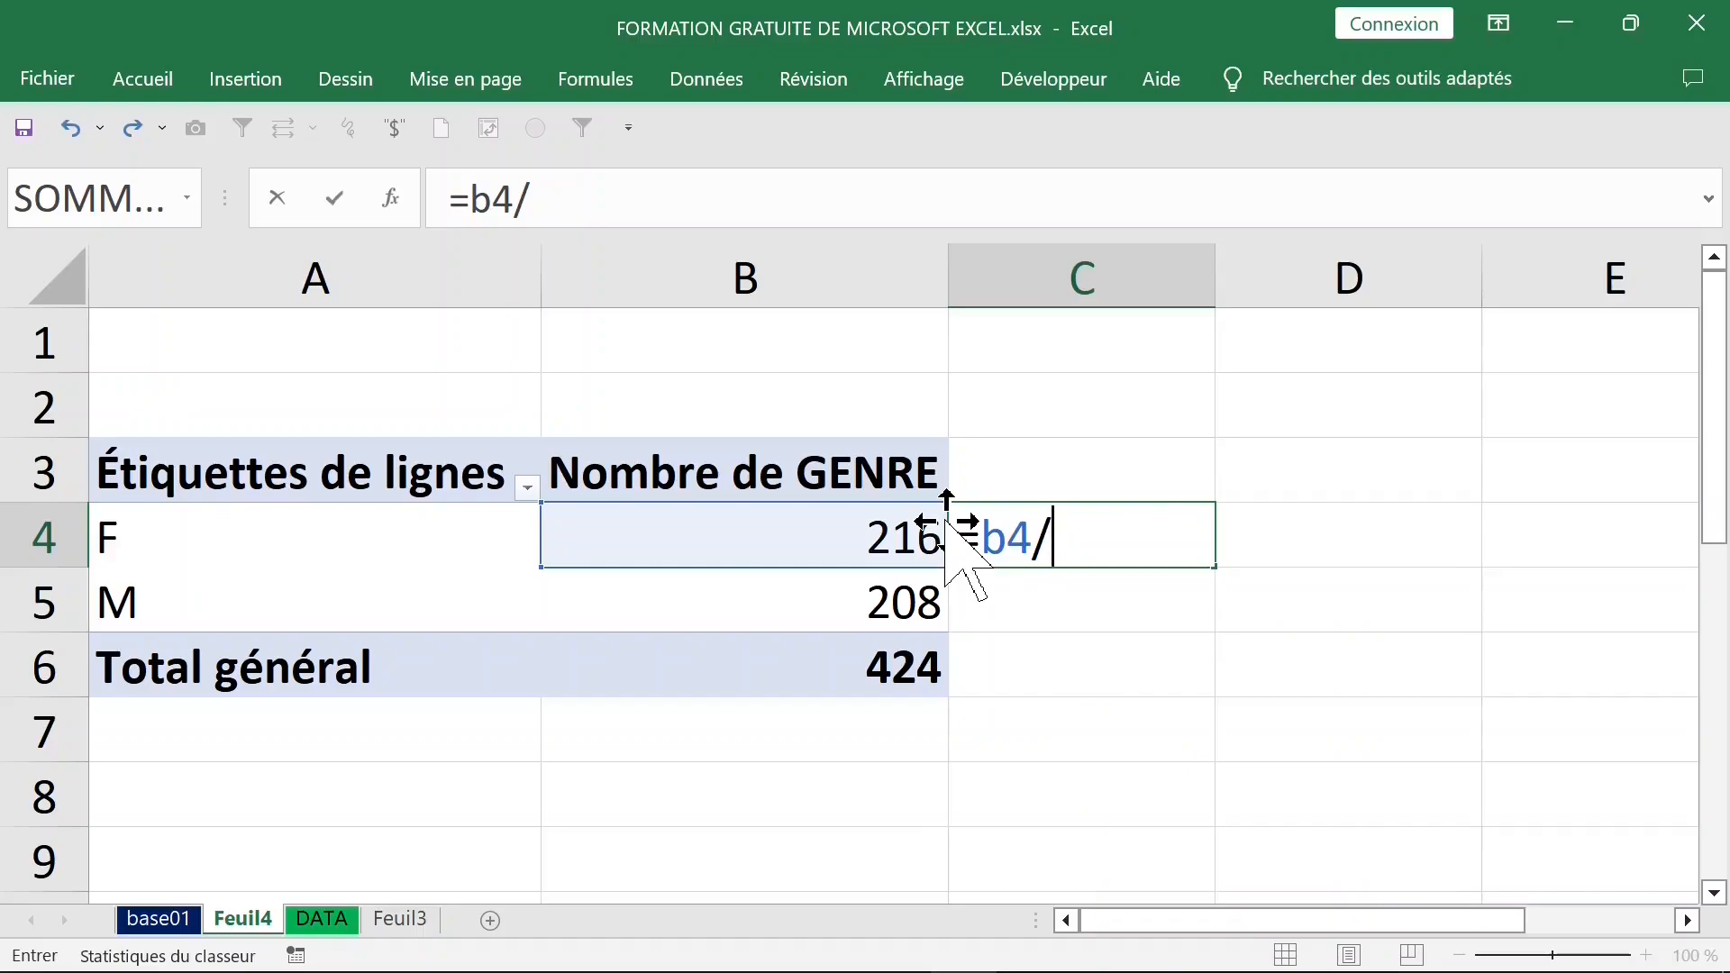
text(/b6)
key(F4)
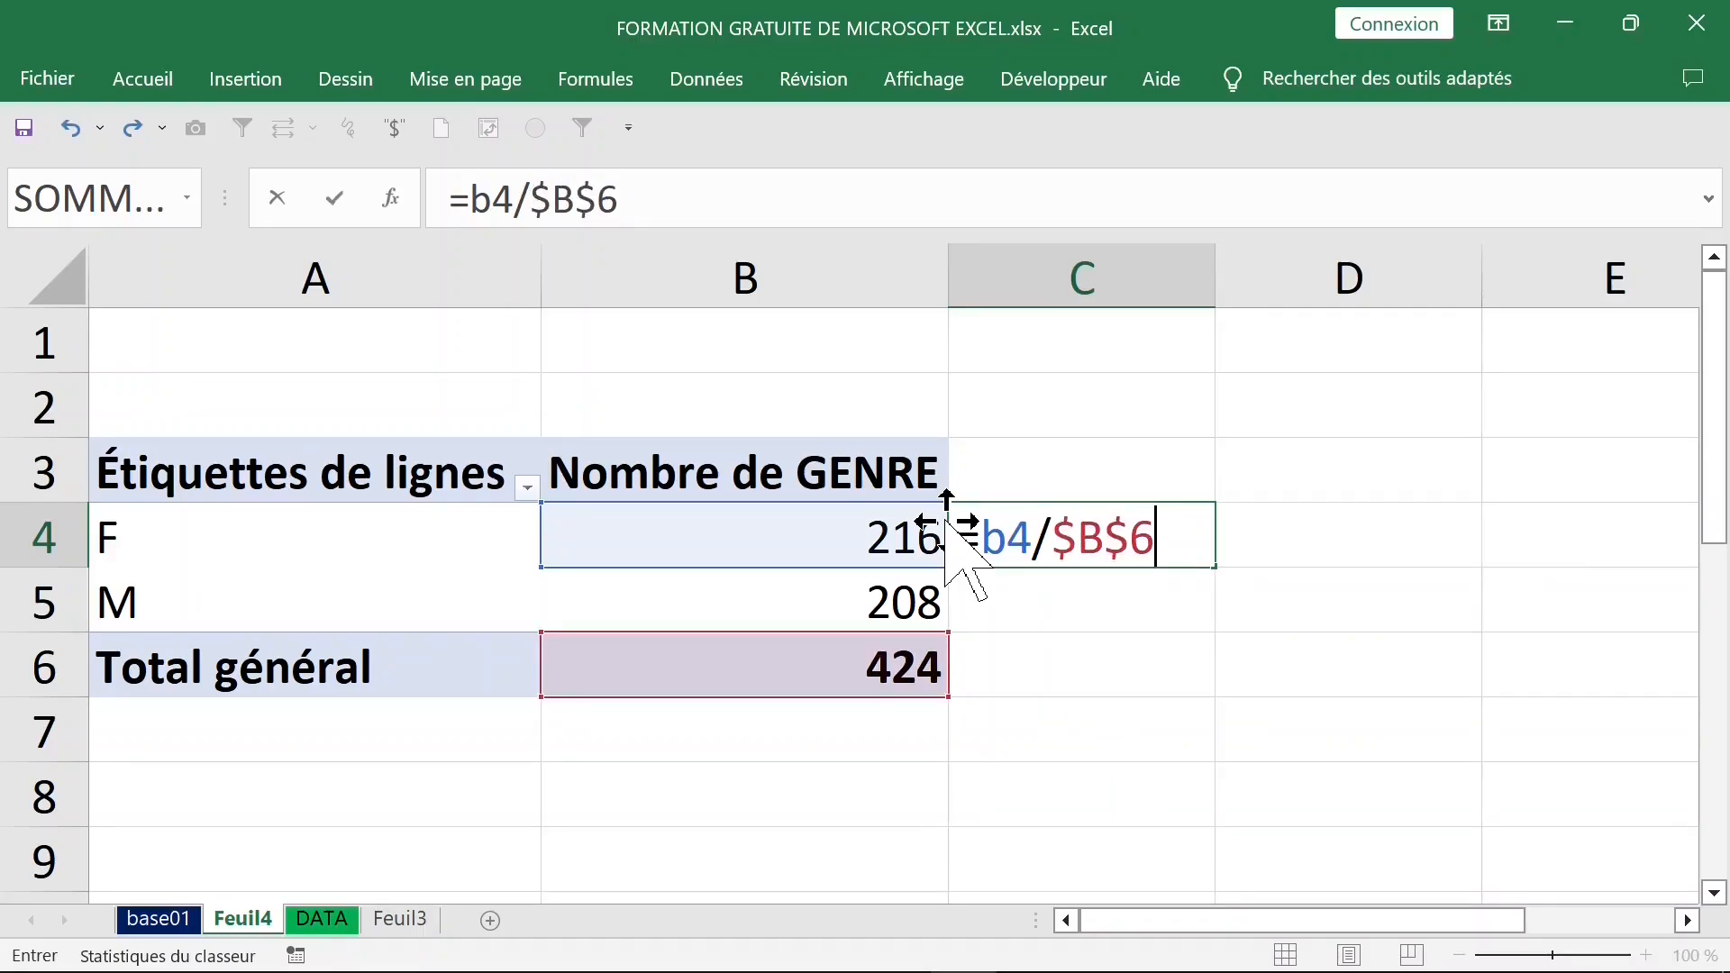
key(Return)
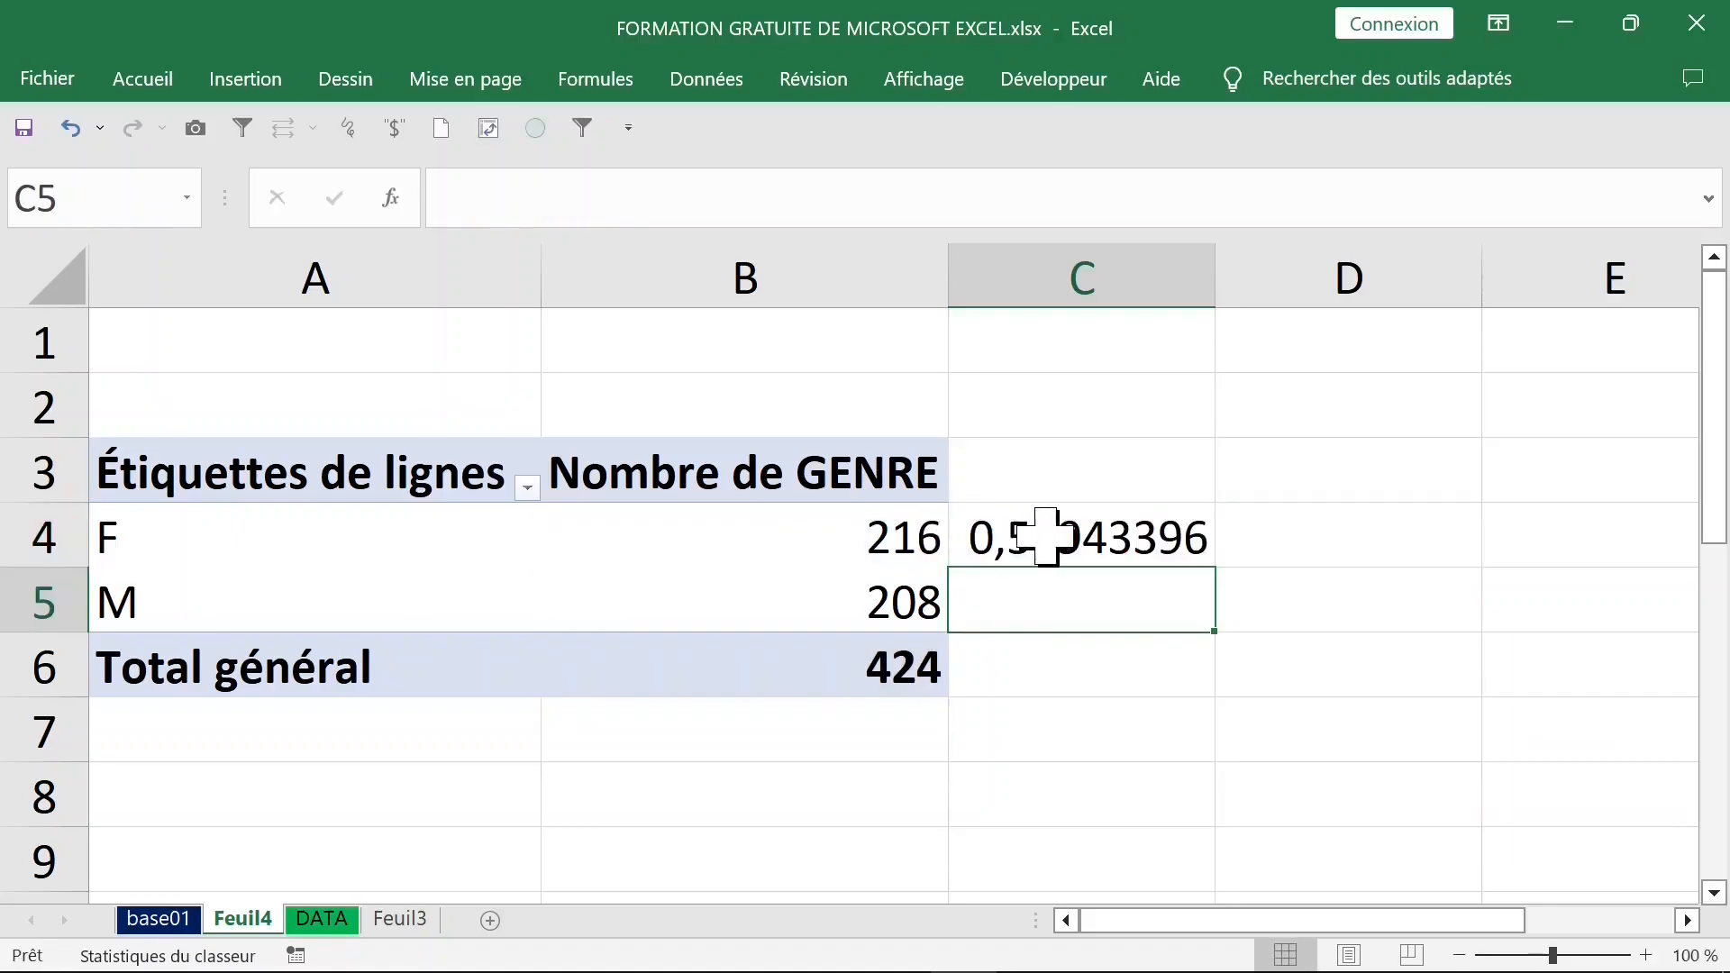
Fill the share formula from C4 down to C6 and format these cells as percentages
click(1013, 524)
drag(1215, 569, 1217, 676)
click(137, 70)
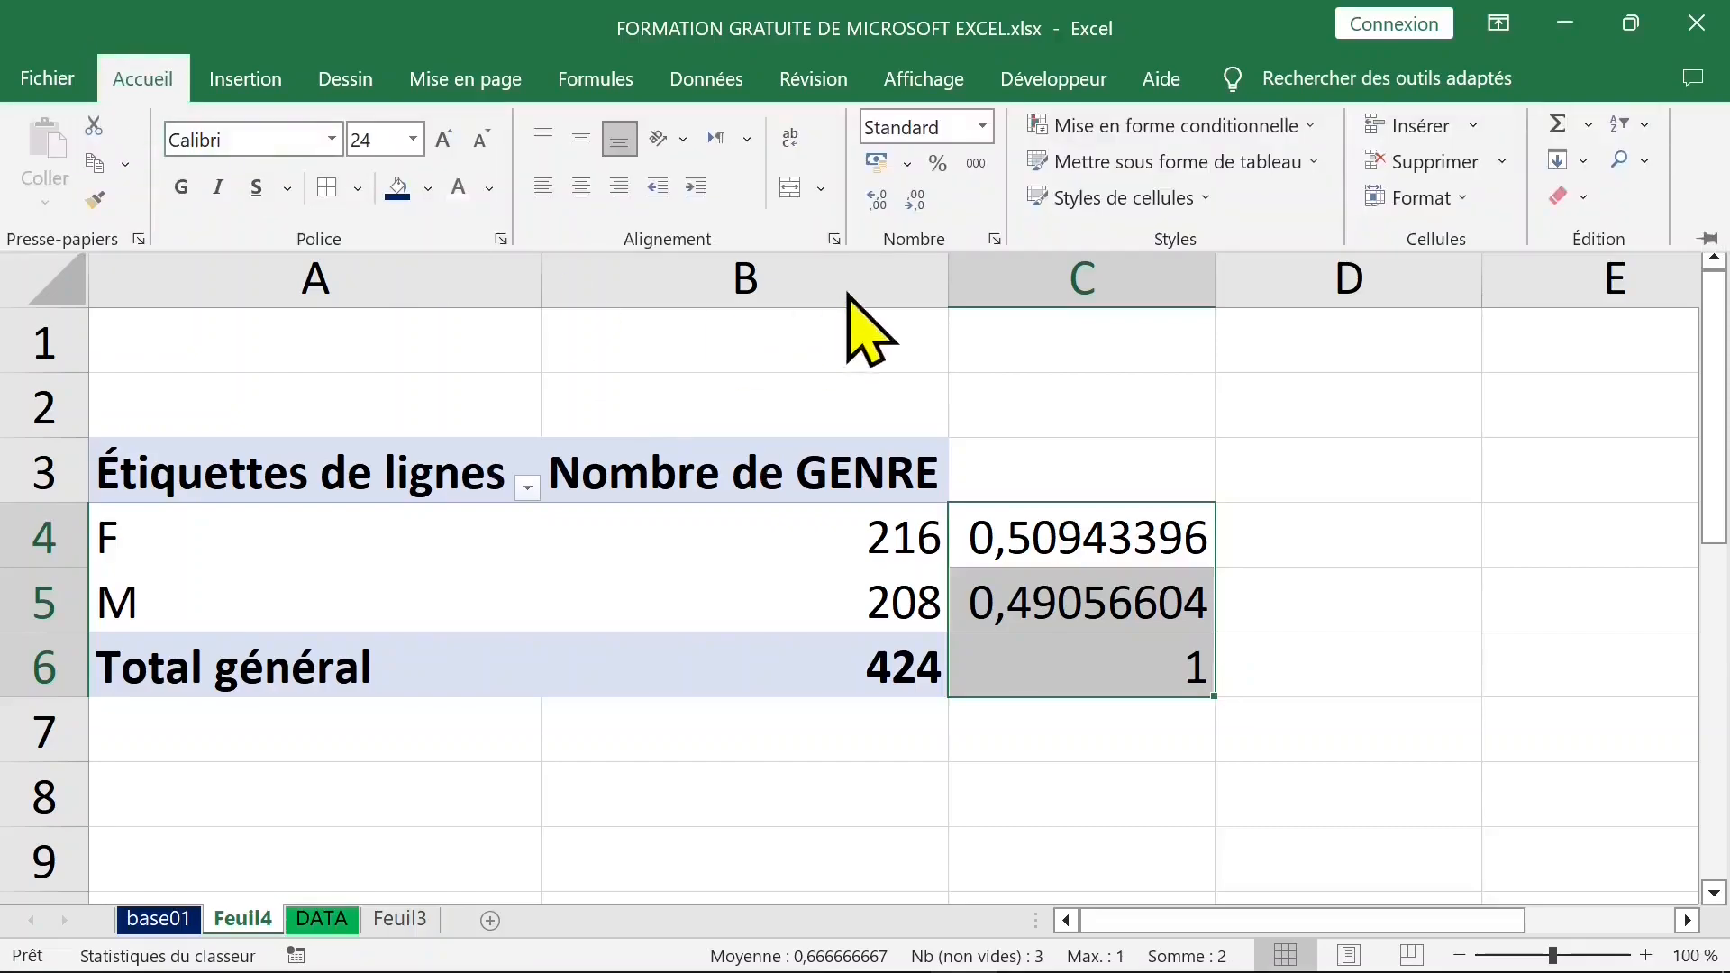
click(942, 165)
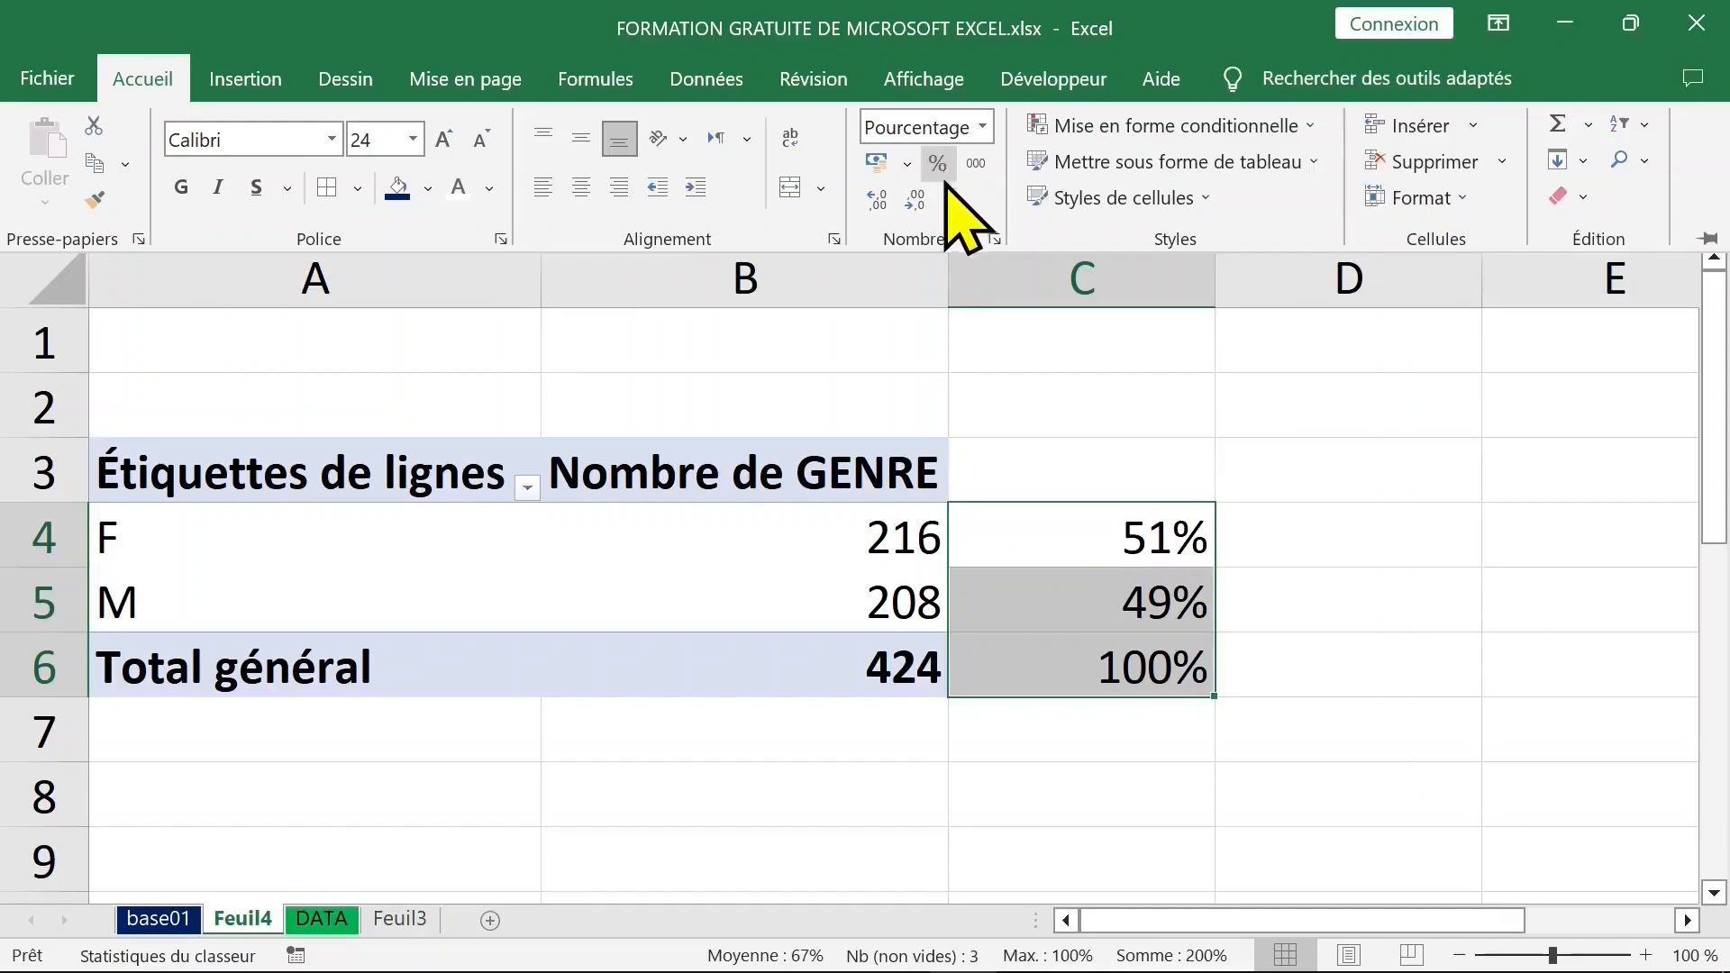
Clear the share formulas in C4:C6 and display the pivot table's GENRE counts as % du total de la colonne
key(Delete)
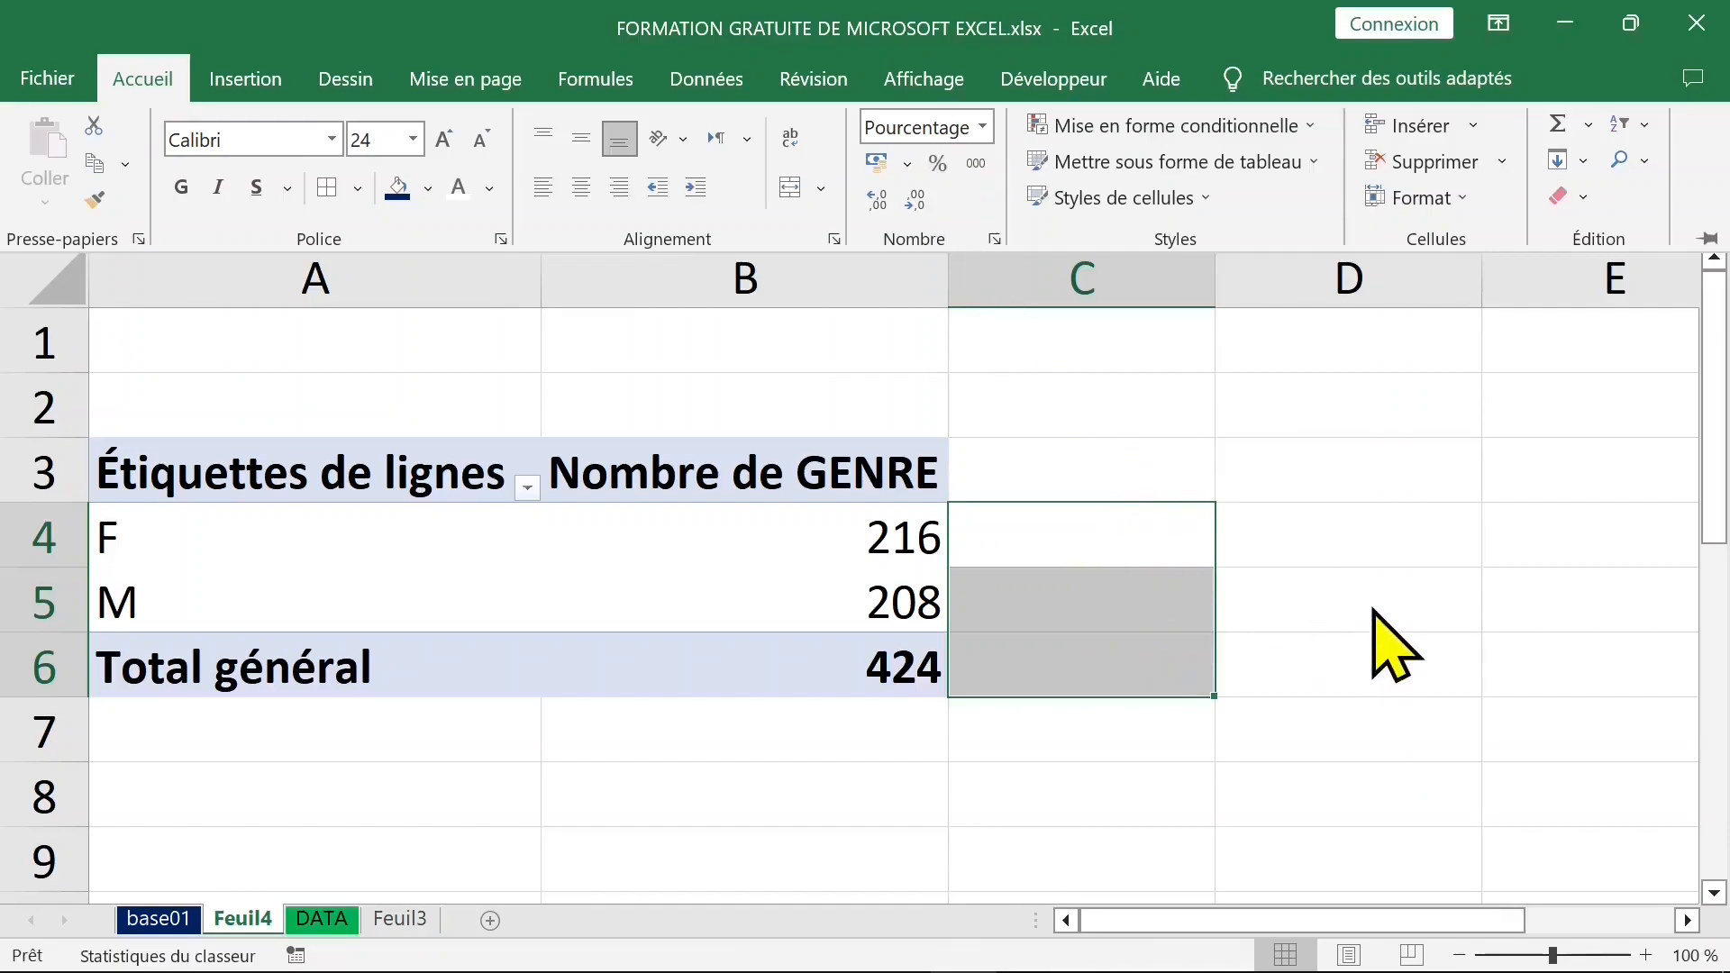
key(ctrl+F1)
click(818, 534)
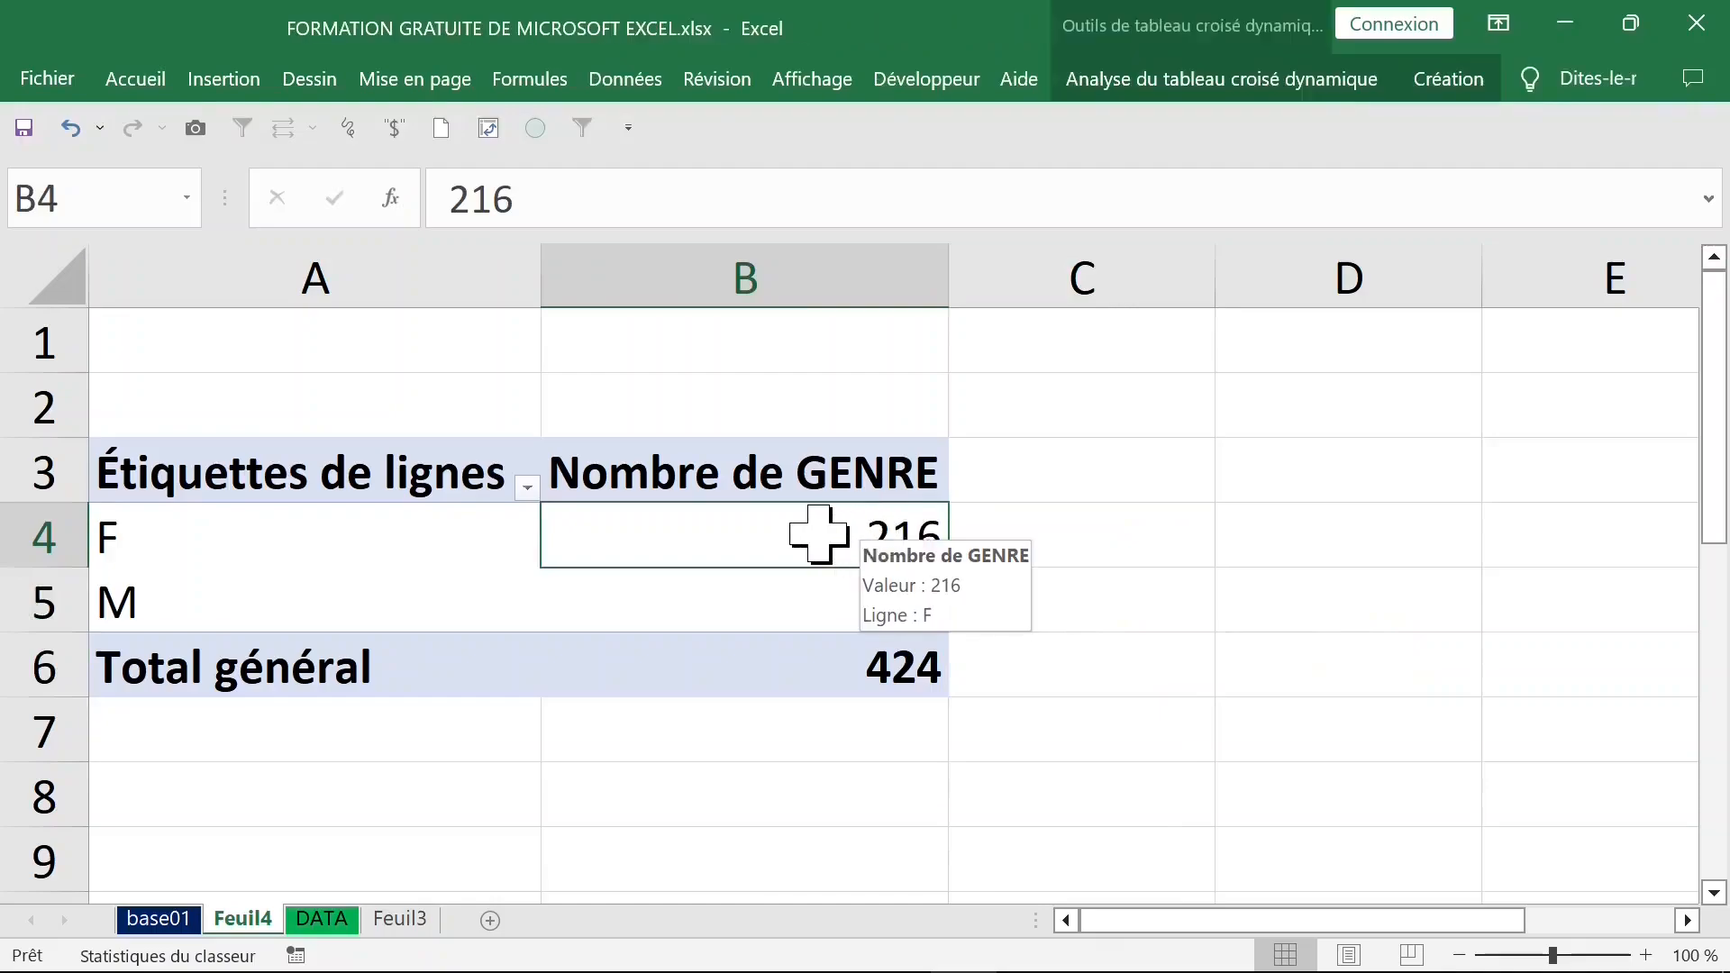
right_click(820, 535)
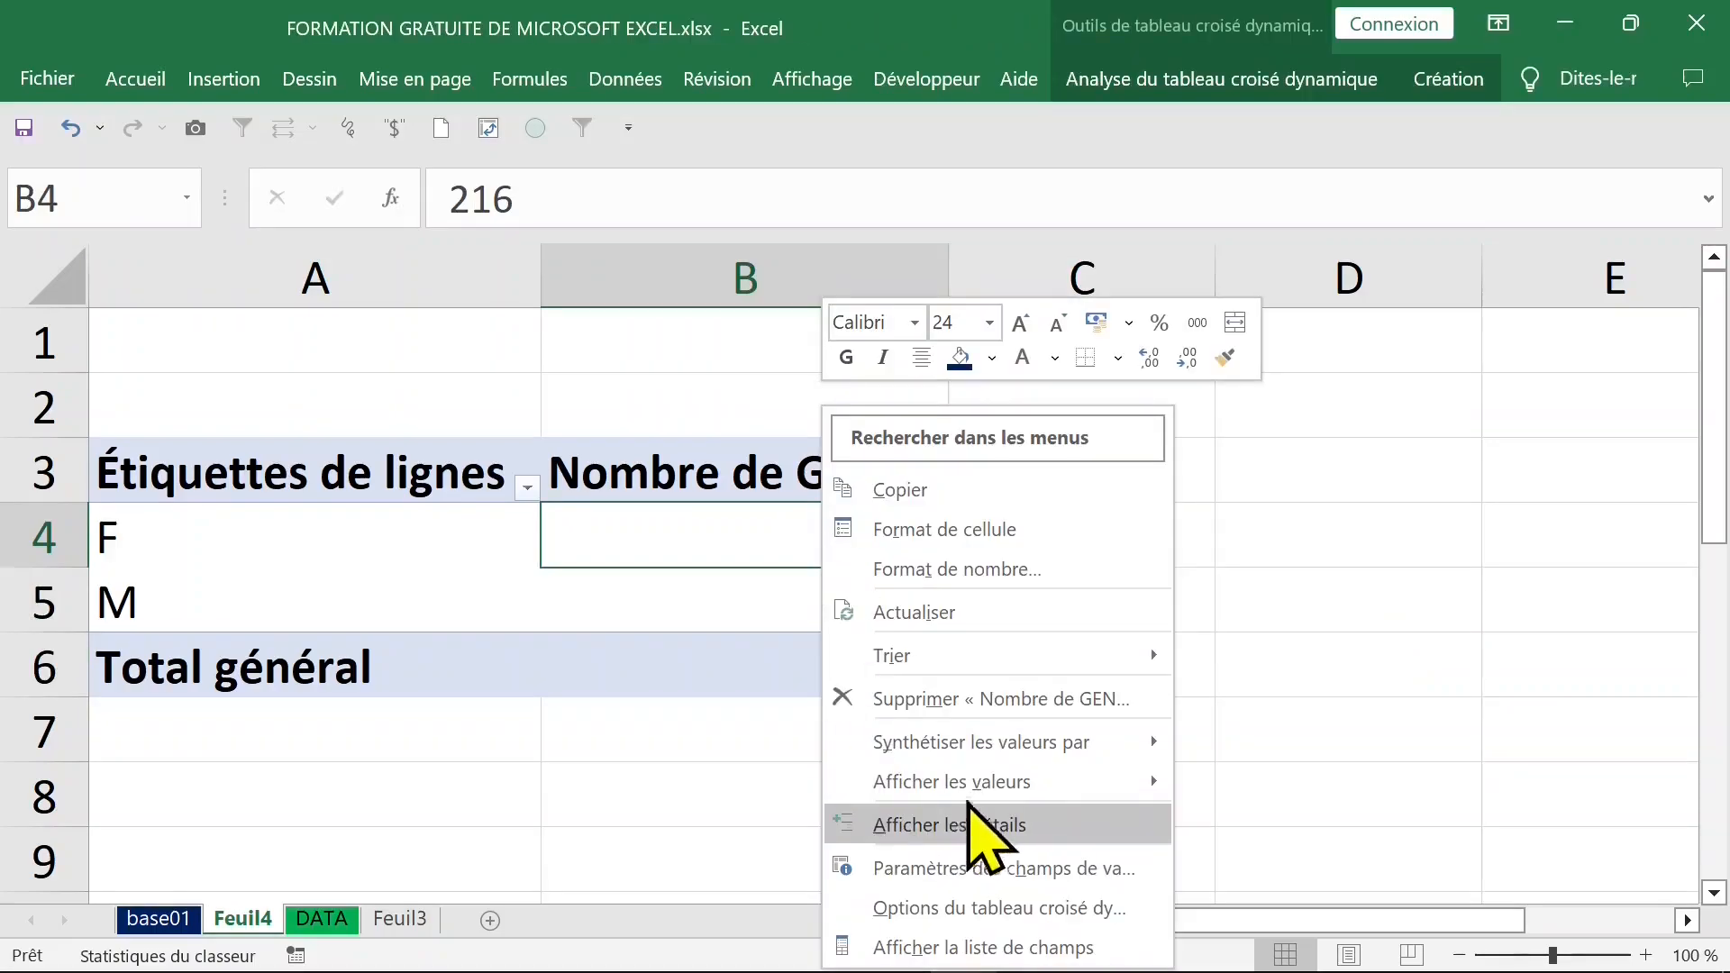
mouse_move(943, 784)
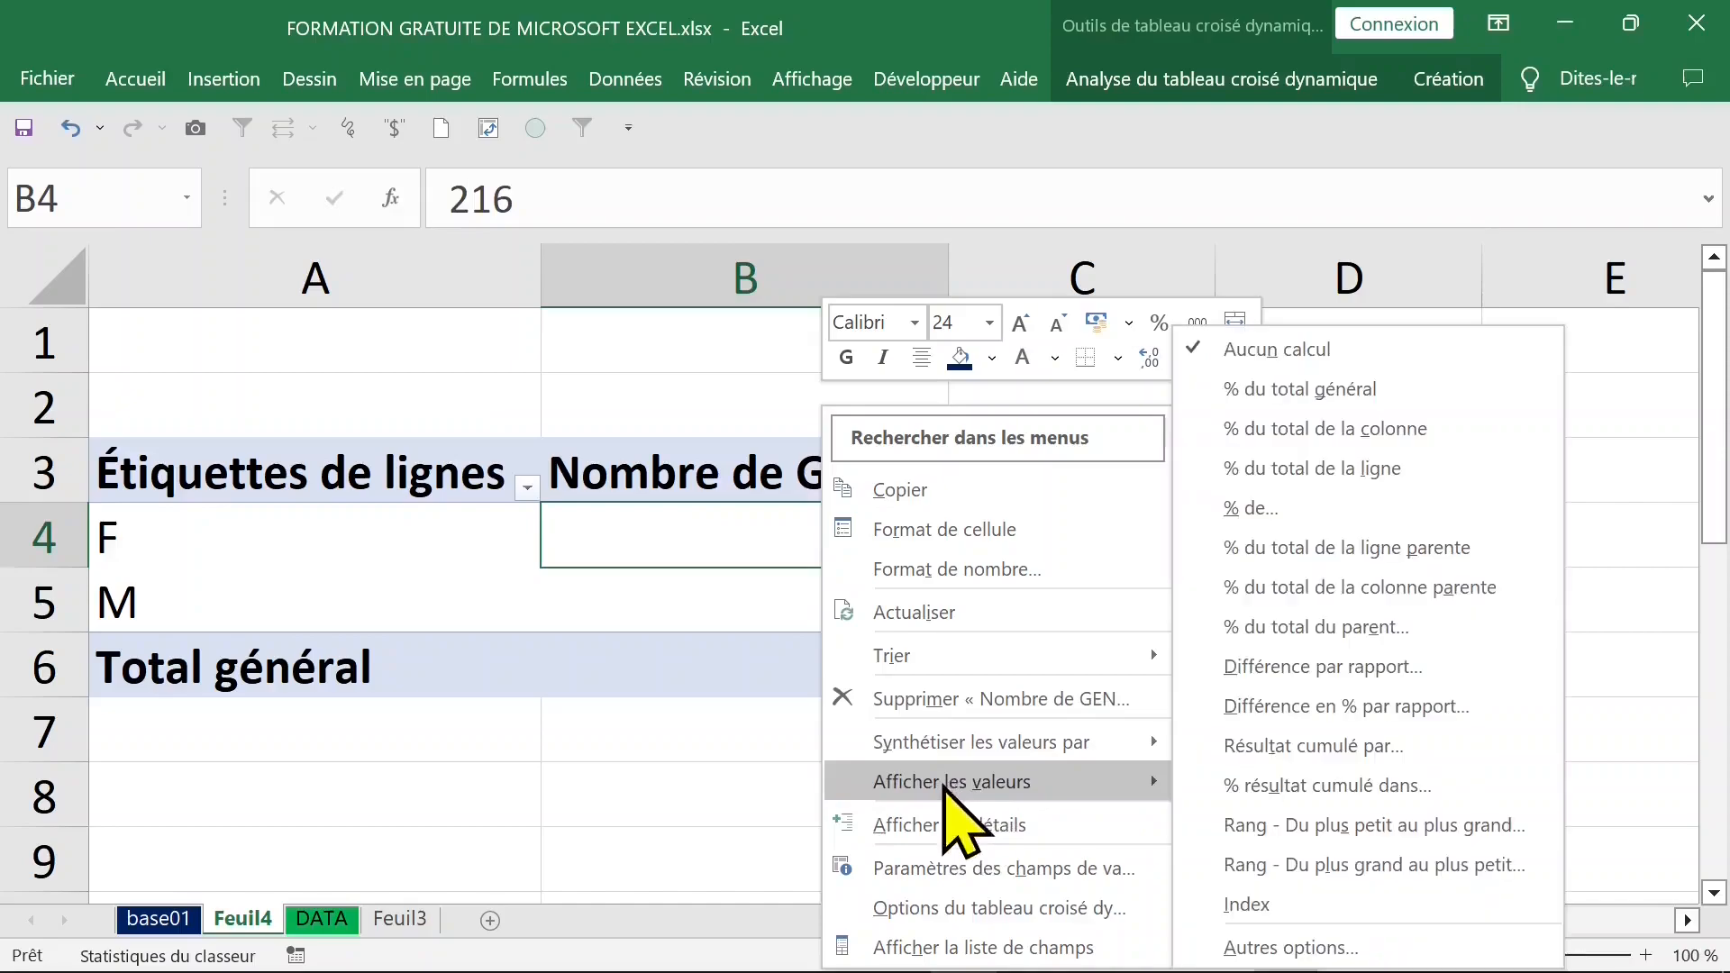
click(1298, 437)
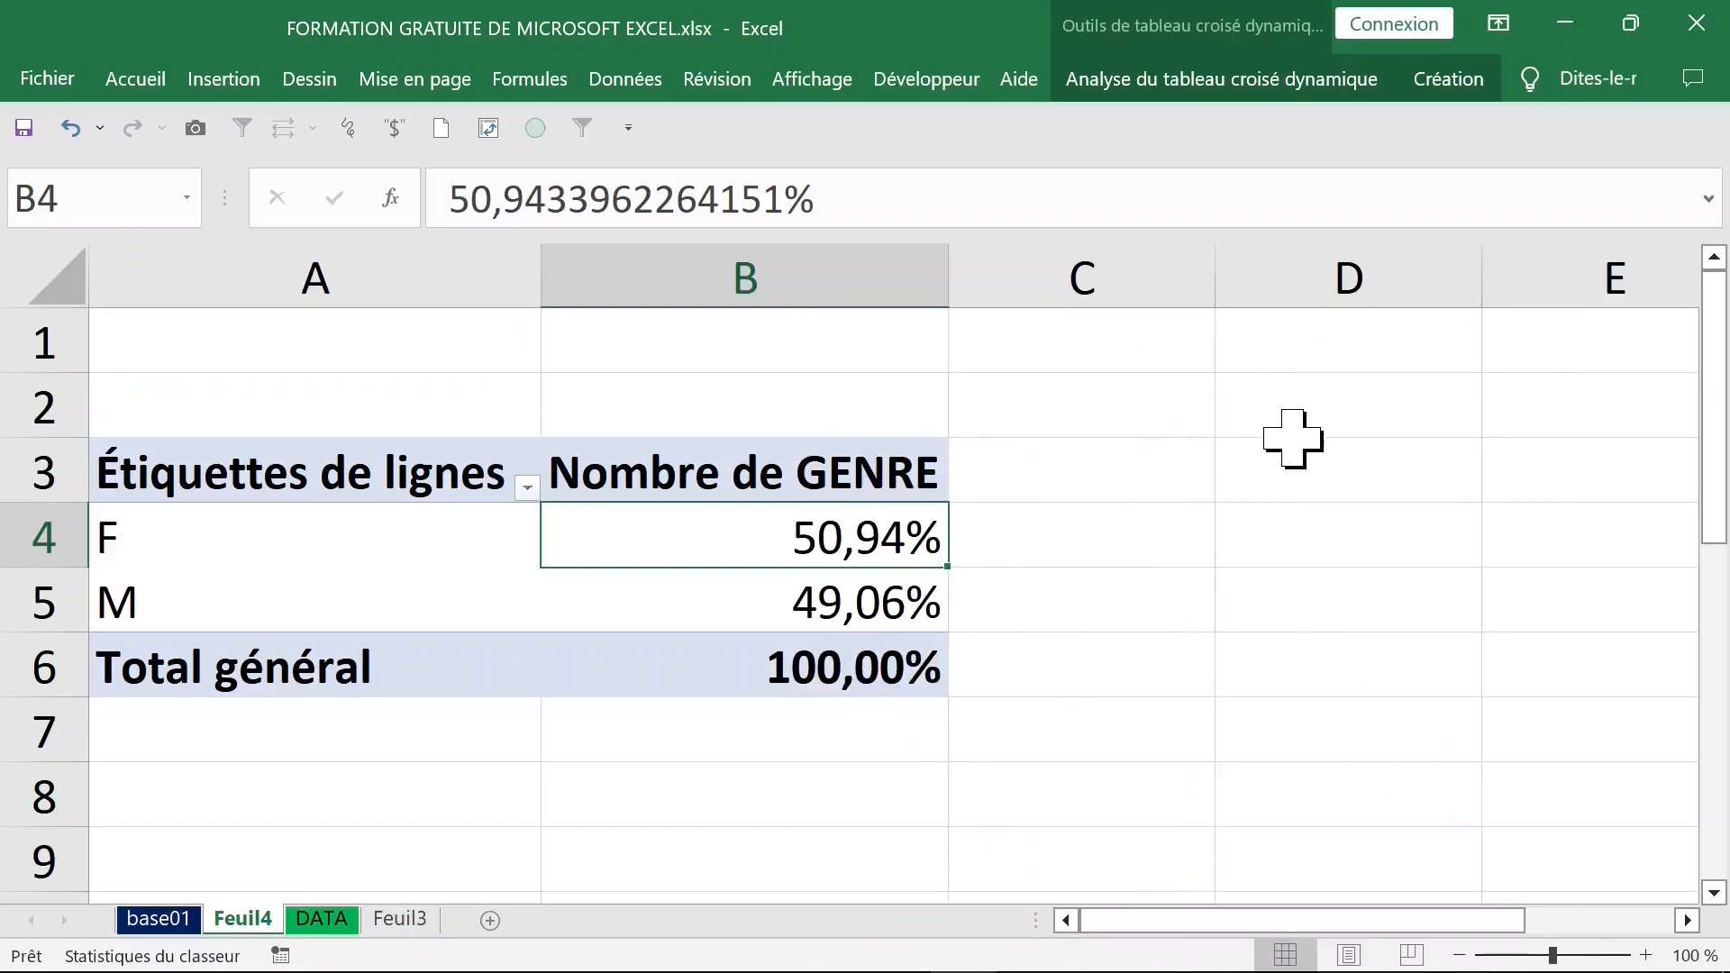
Set the number format of the Nombre de GENRE values to Pourcentage with 0 decimals
right_click(728, 544)
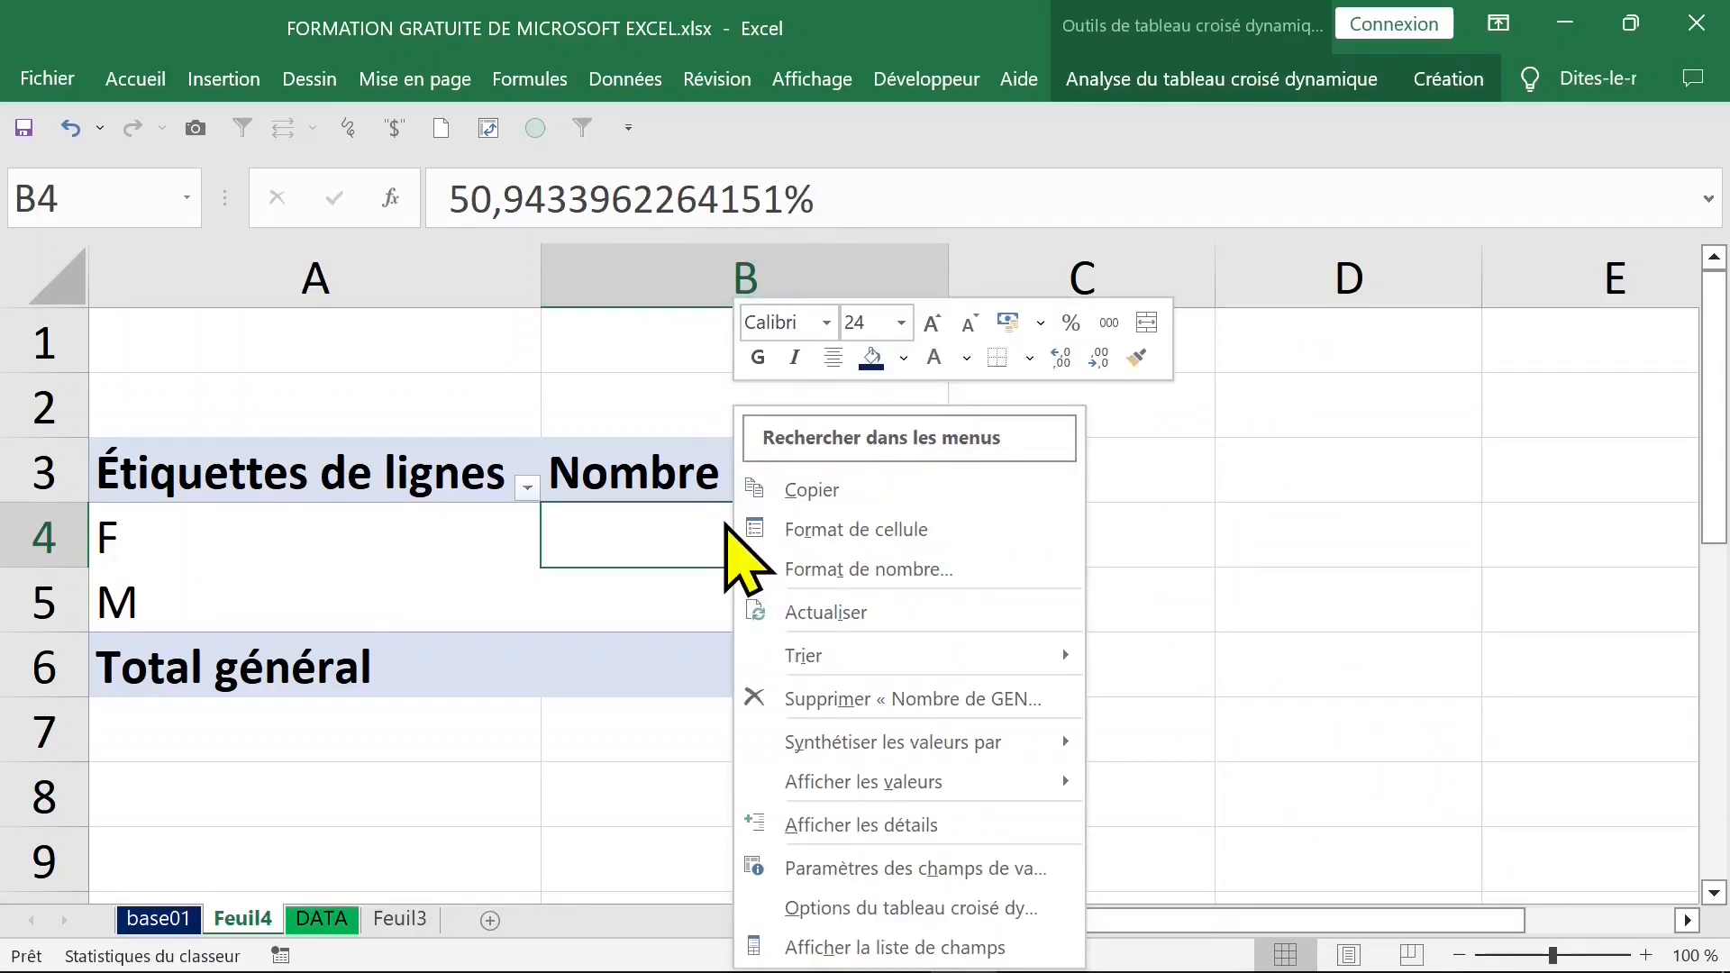
click(777, 569)
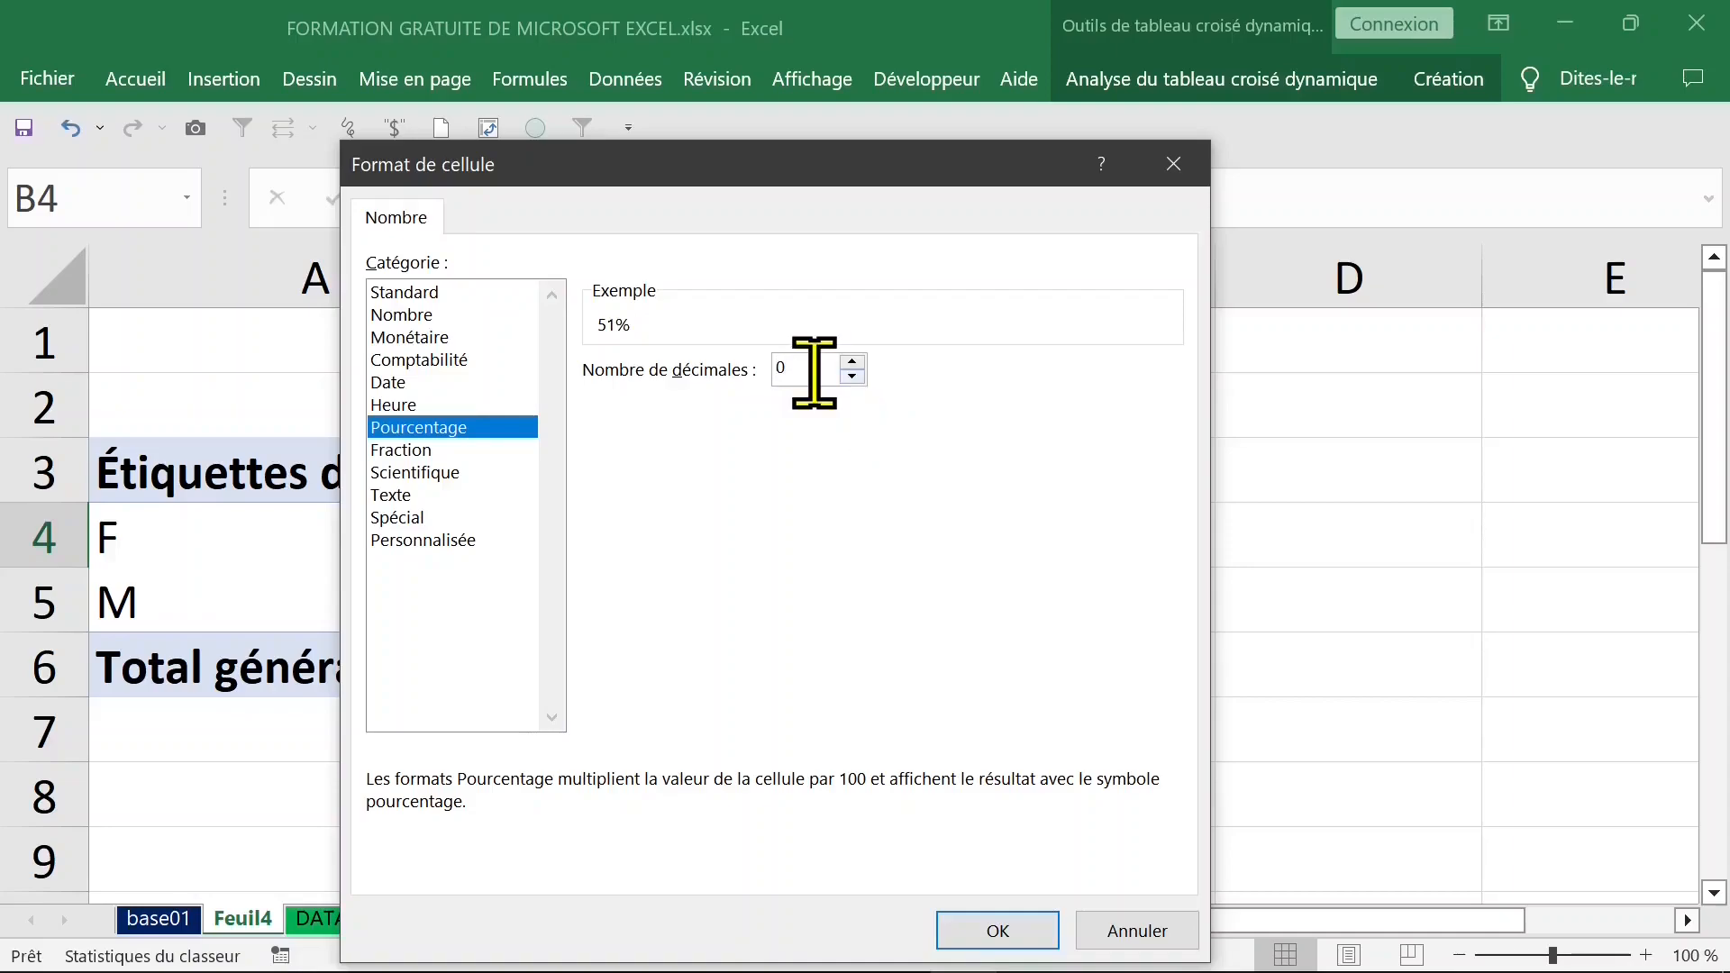
click(1000, 933)
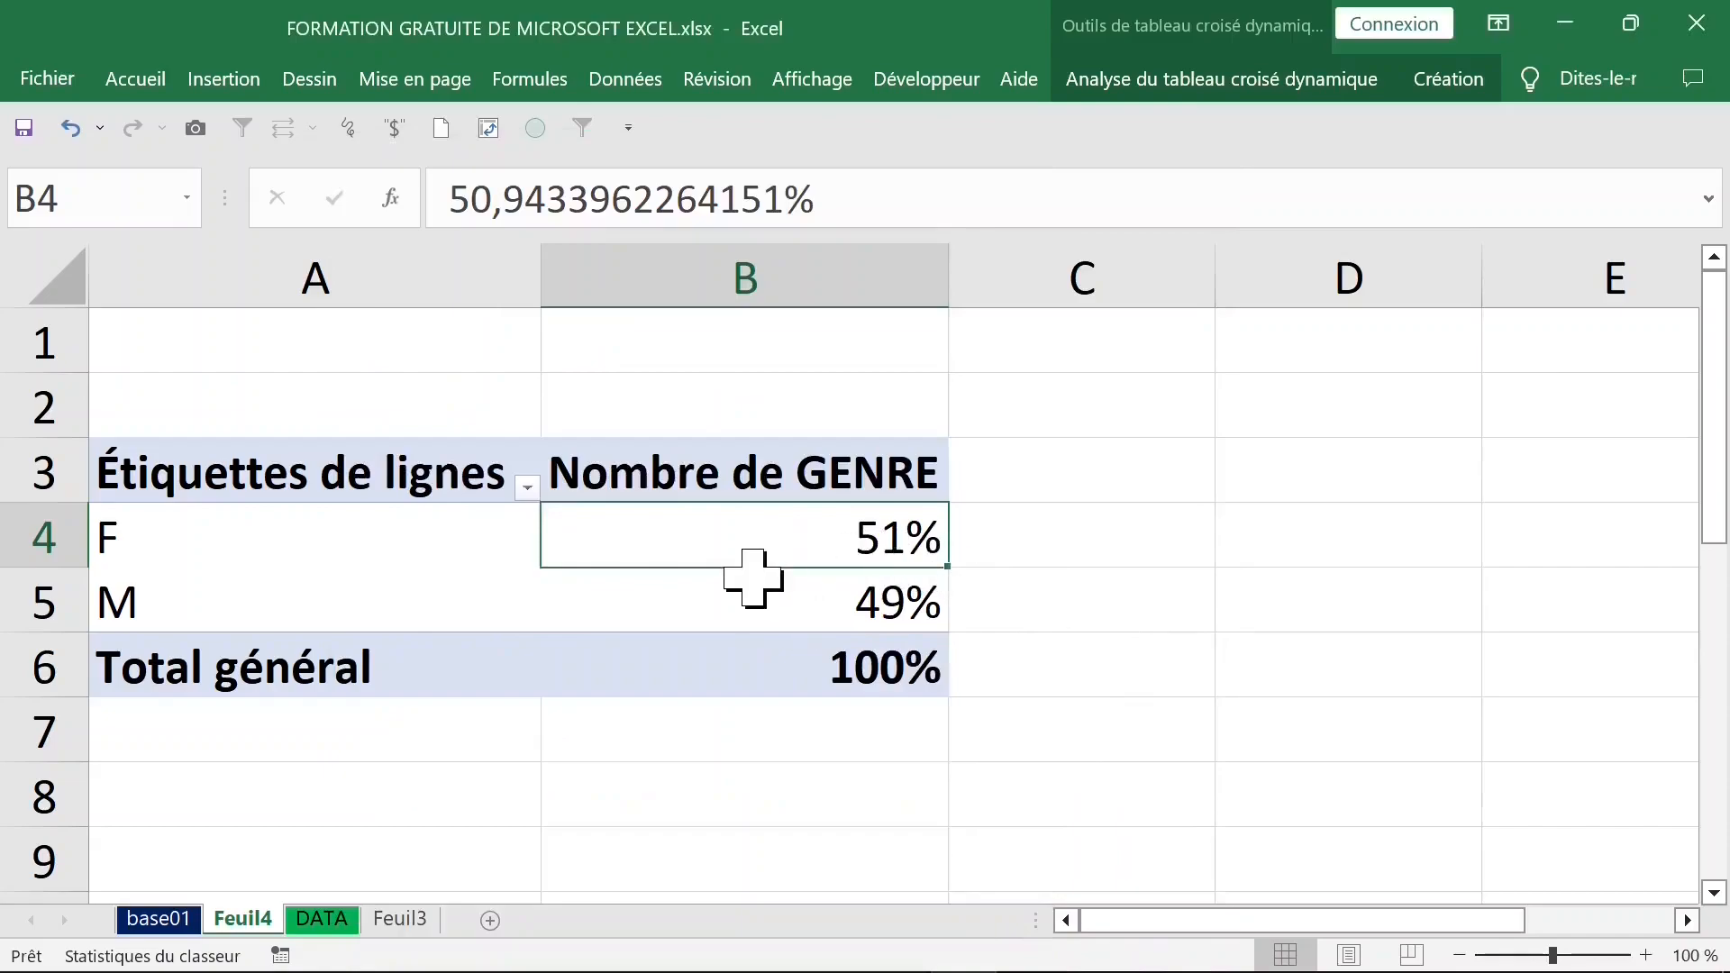
Display the pivot table's field list and add GENRE a second time to the Valeurs area
drag(1006, 524, 1003, 630)
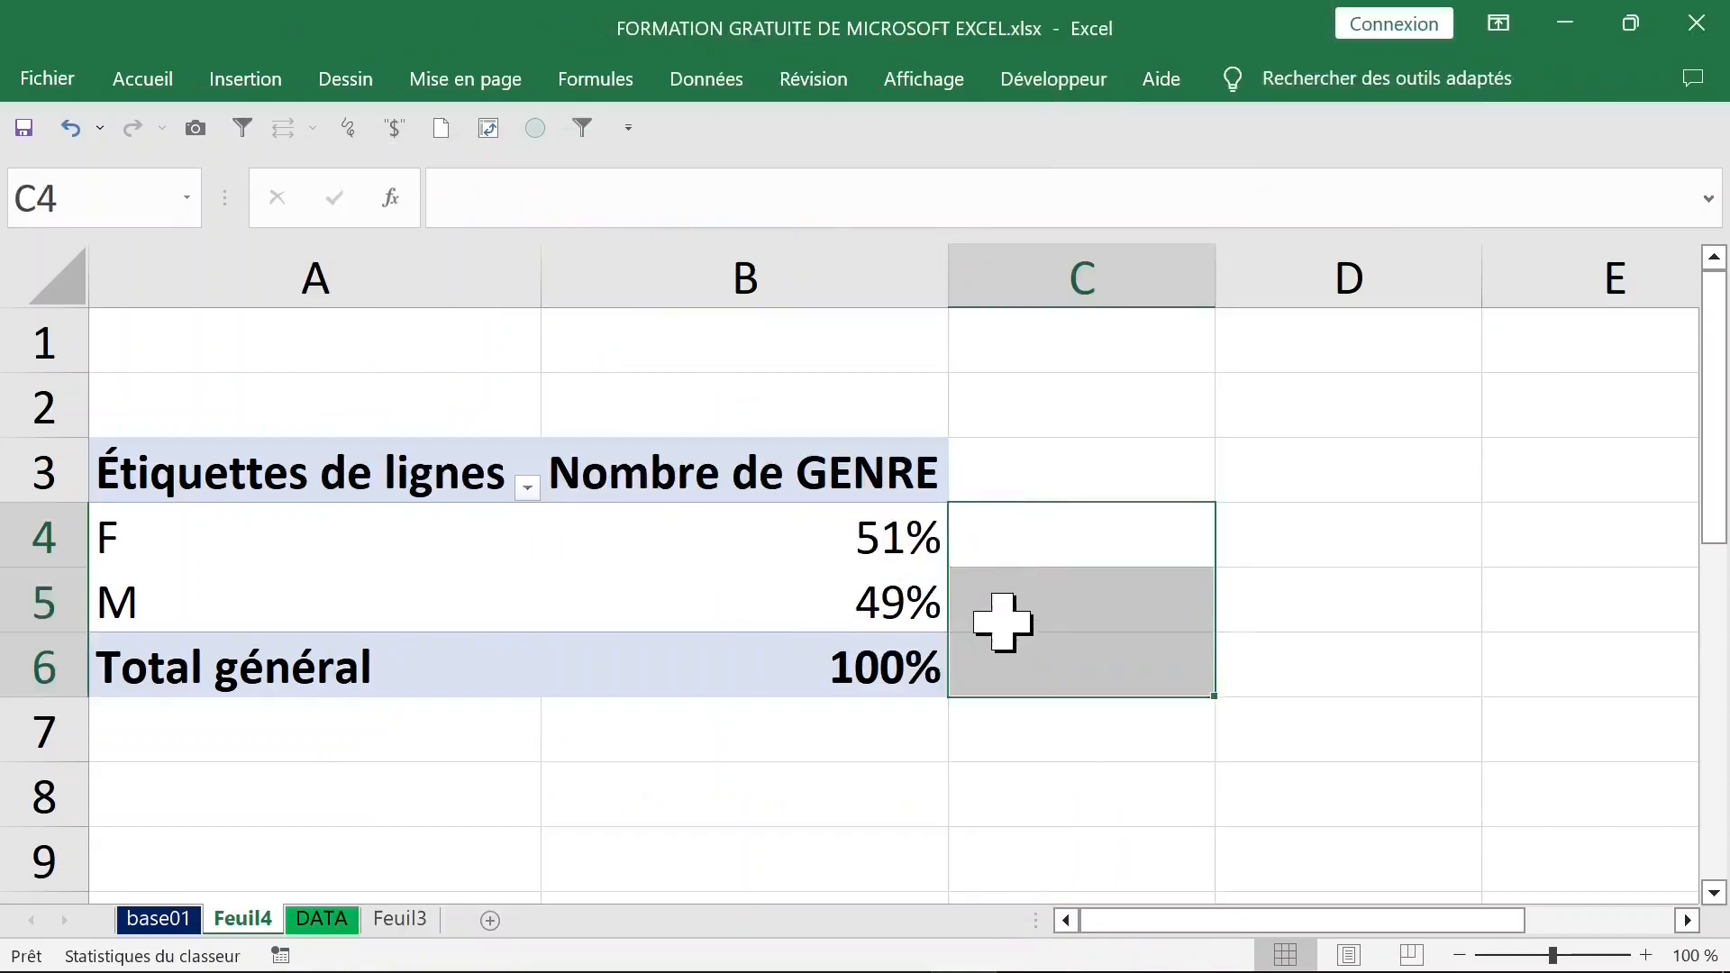
click(805, 536)
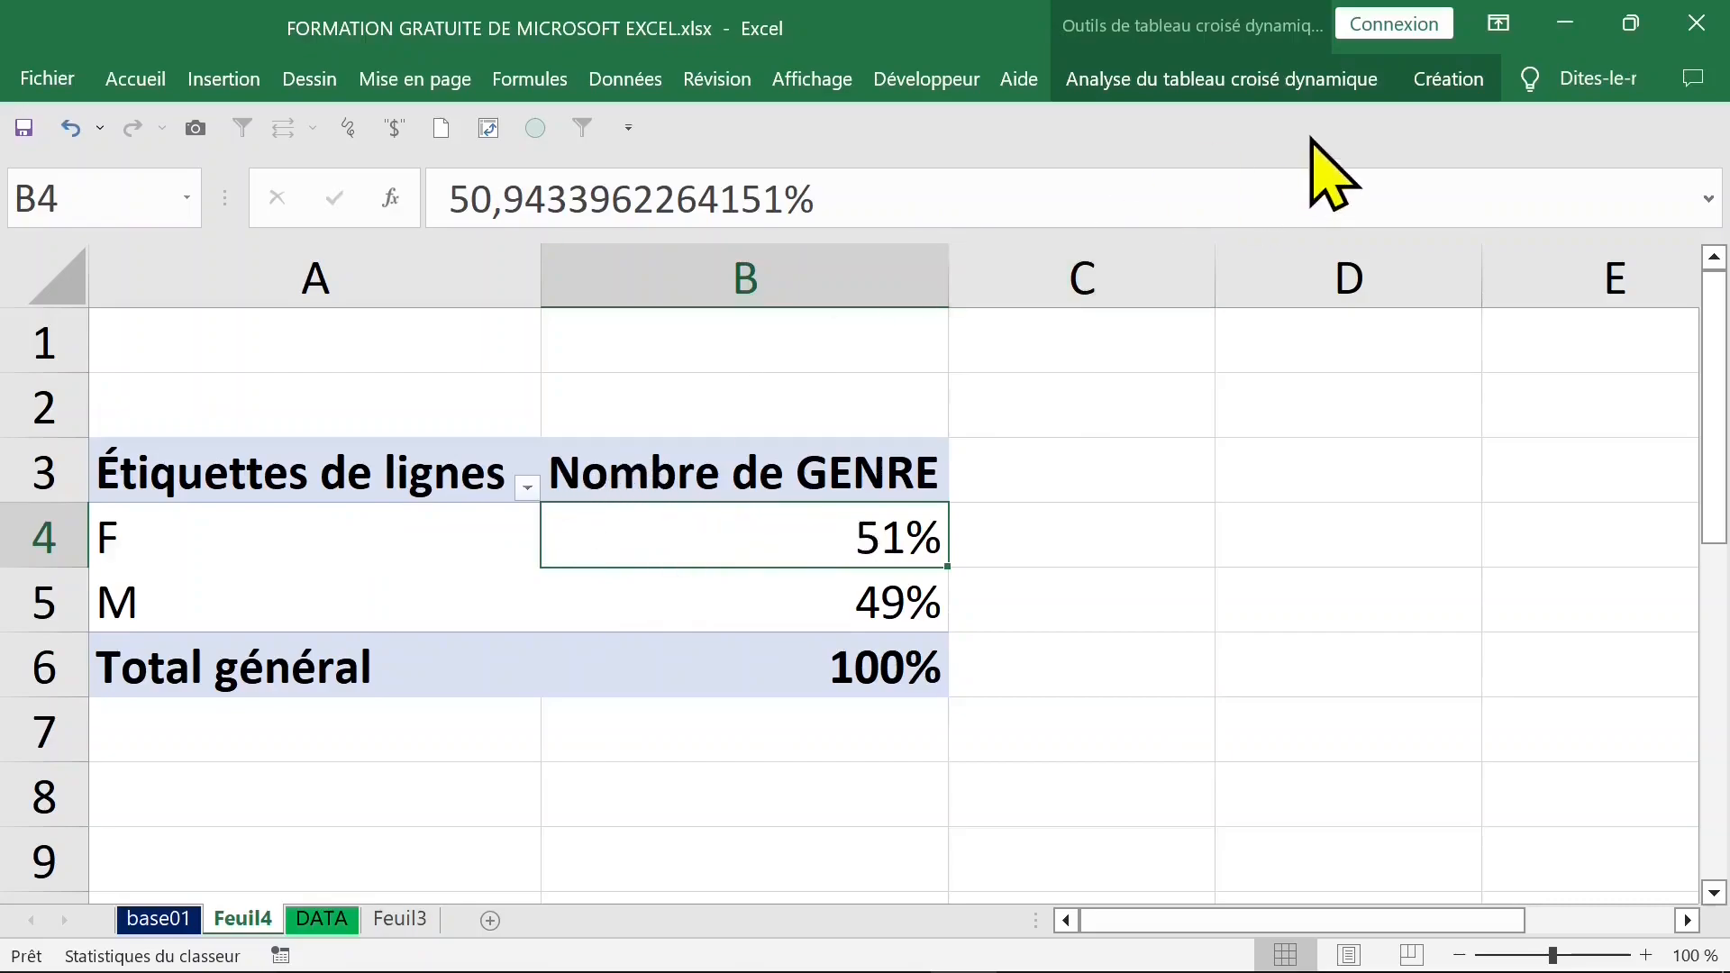
click(1343, 82)
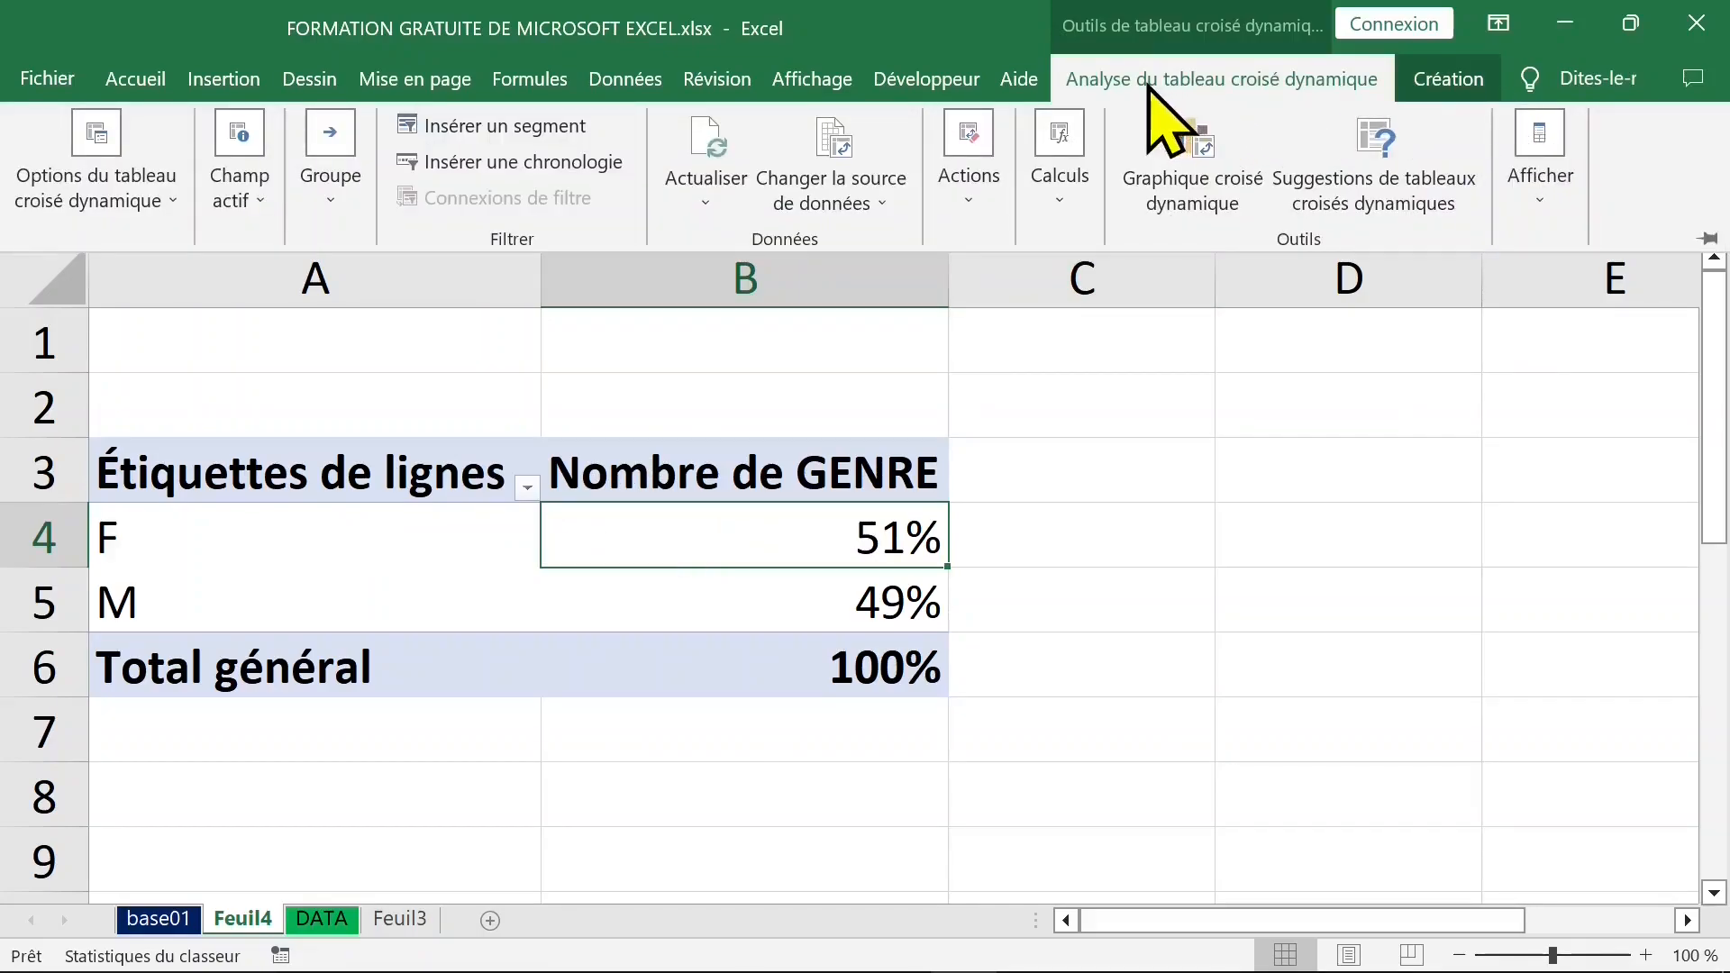
click(1566, 227)
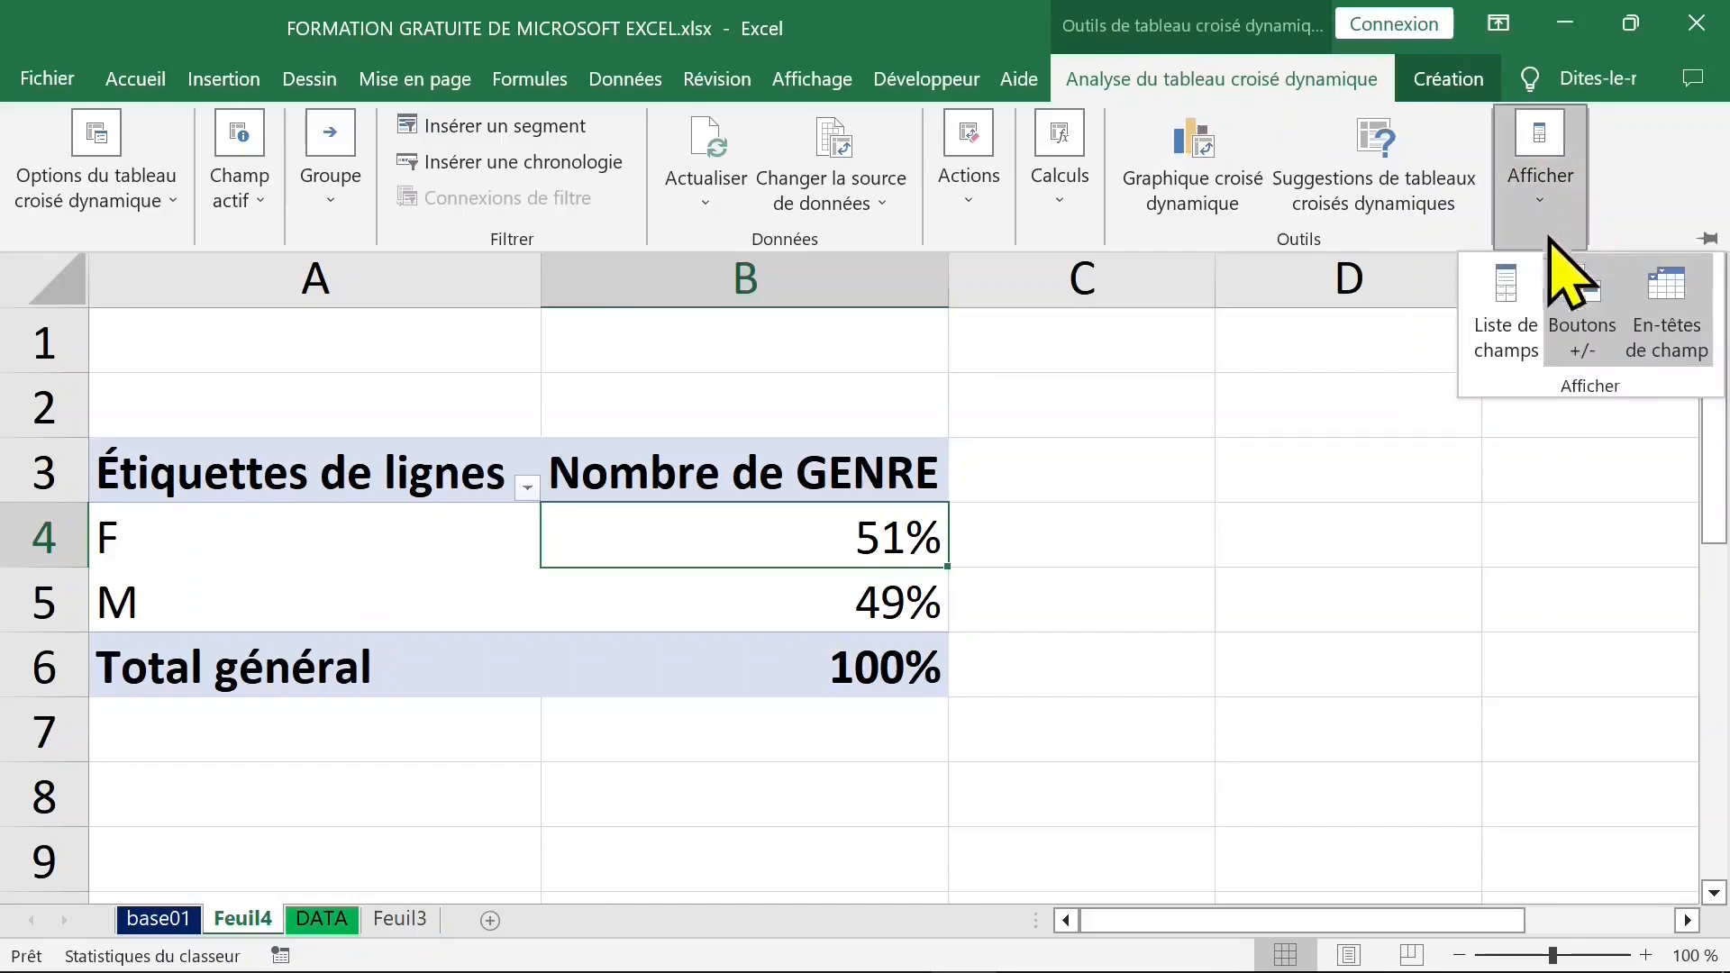
click(1523, 287)
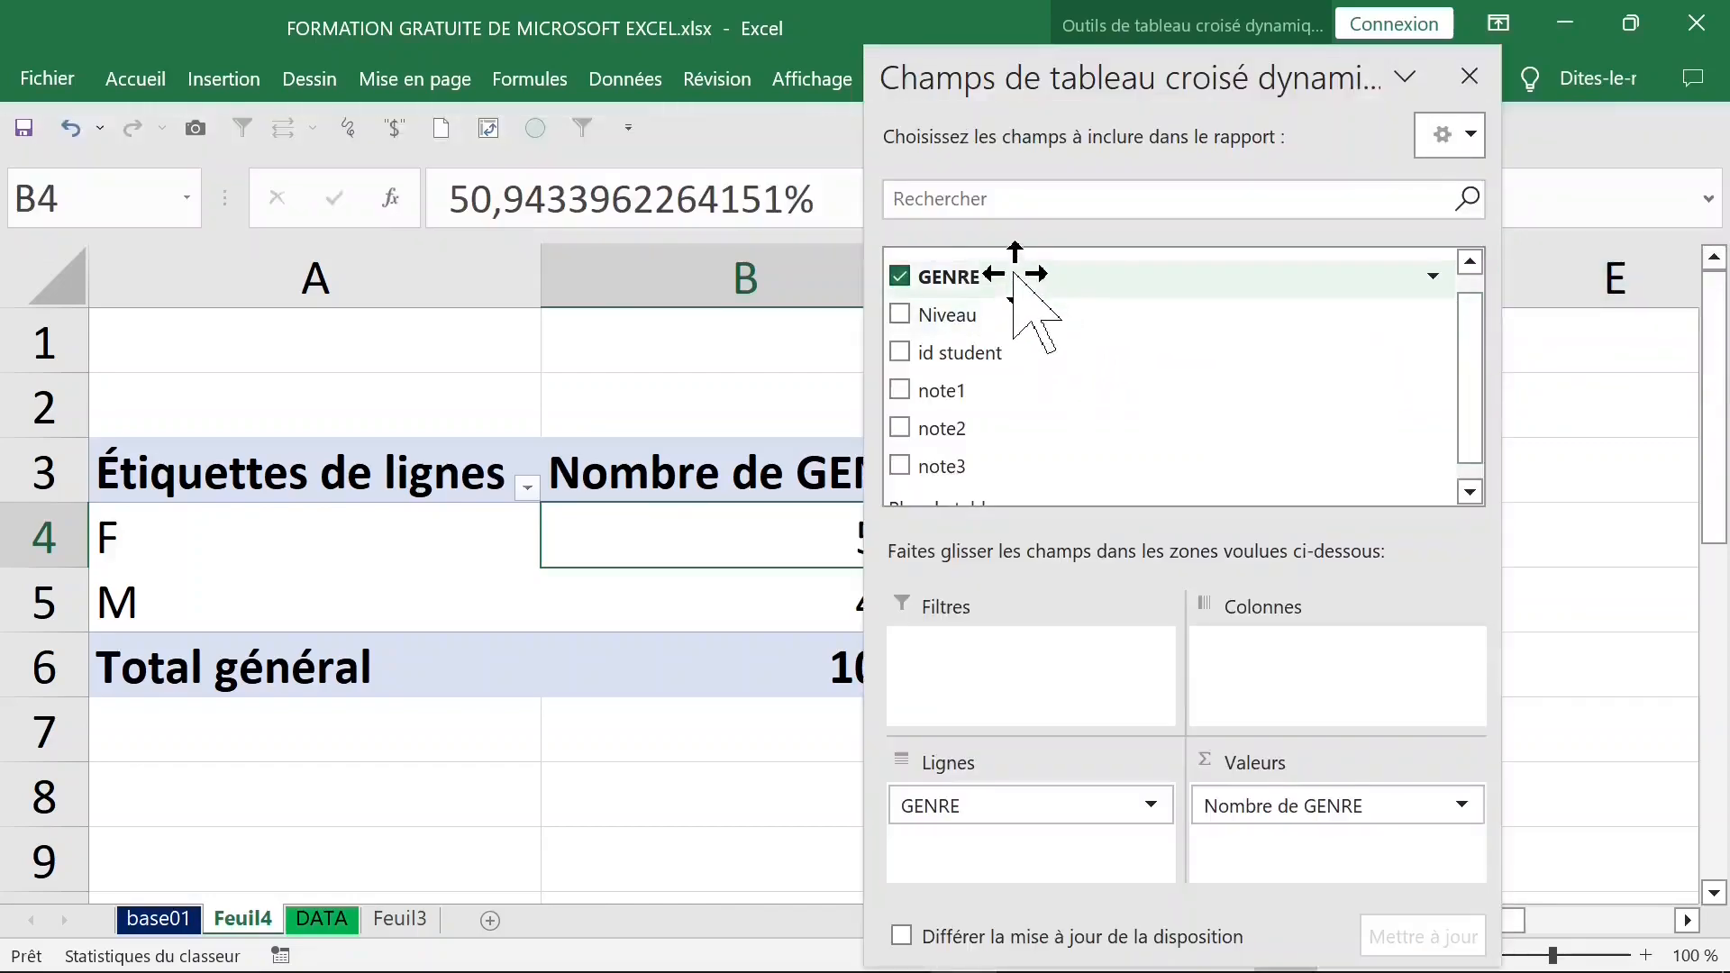
drag(1013, 272, 1306, 865)
Place Nombre de GENRE2 before Nombre de GENRE in the Valeurs area and close the field list
drag(1262, 93, 419, 87)
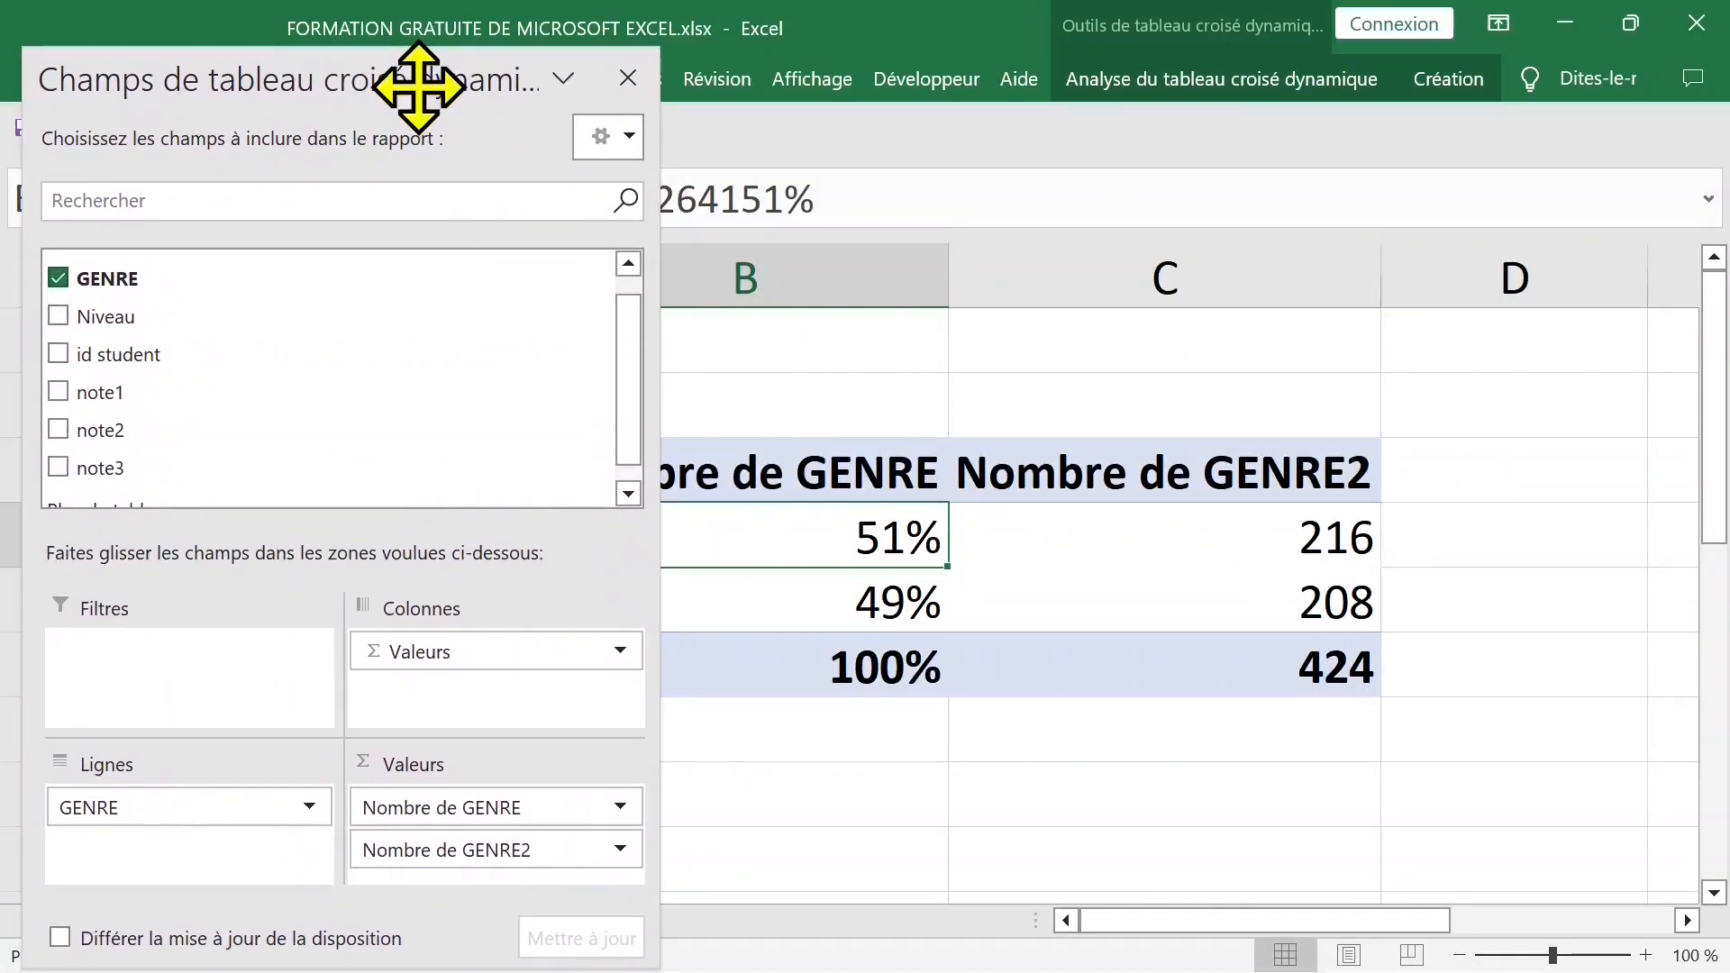
click(506, 849)
drag(507, 850, 509, 793)
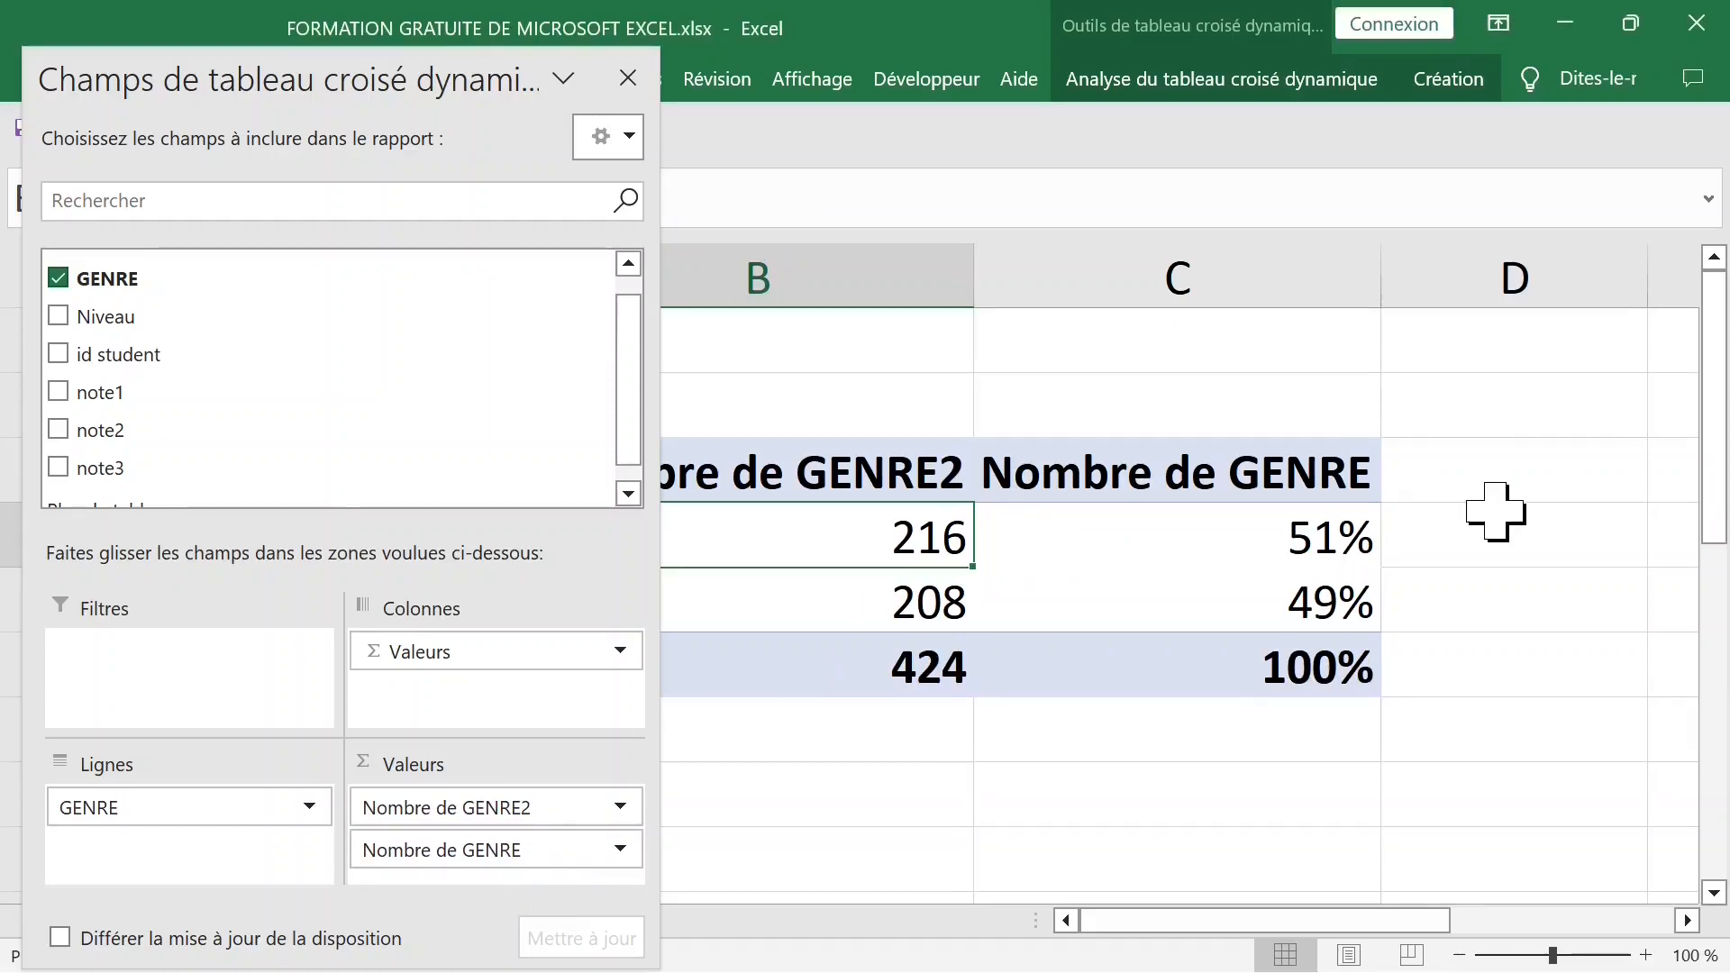
click(628, 79)
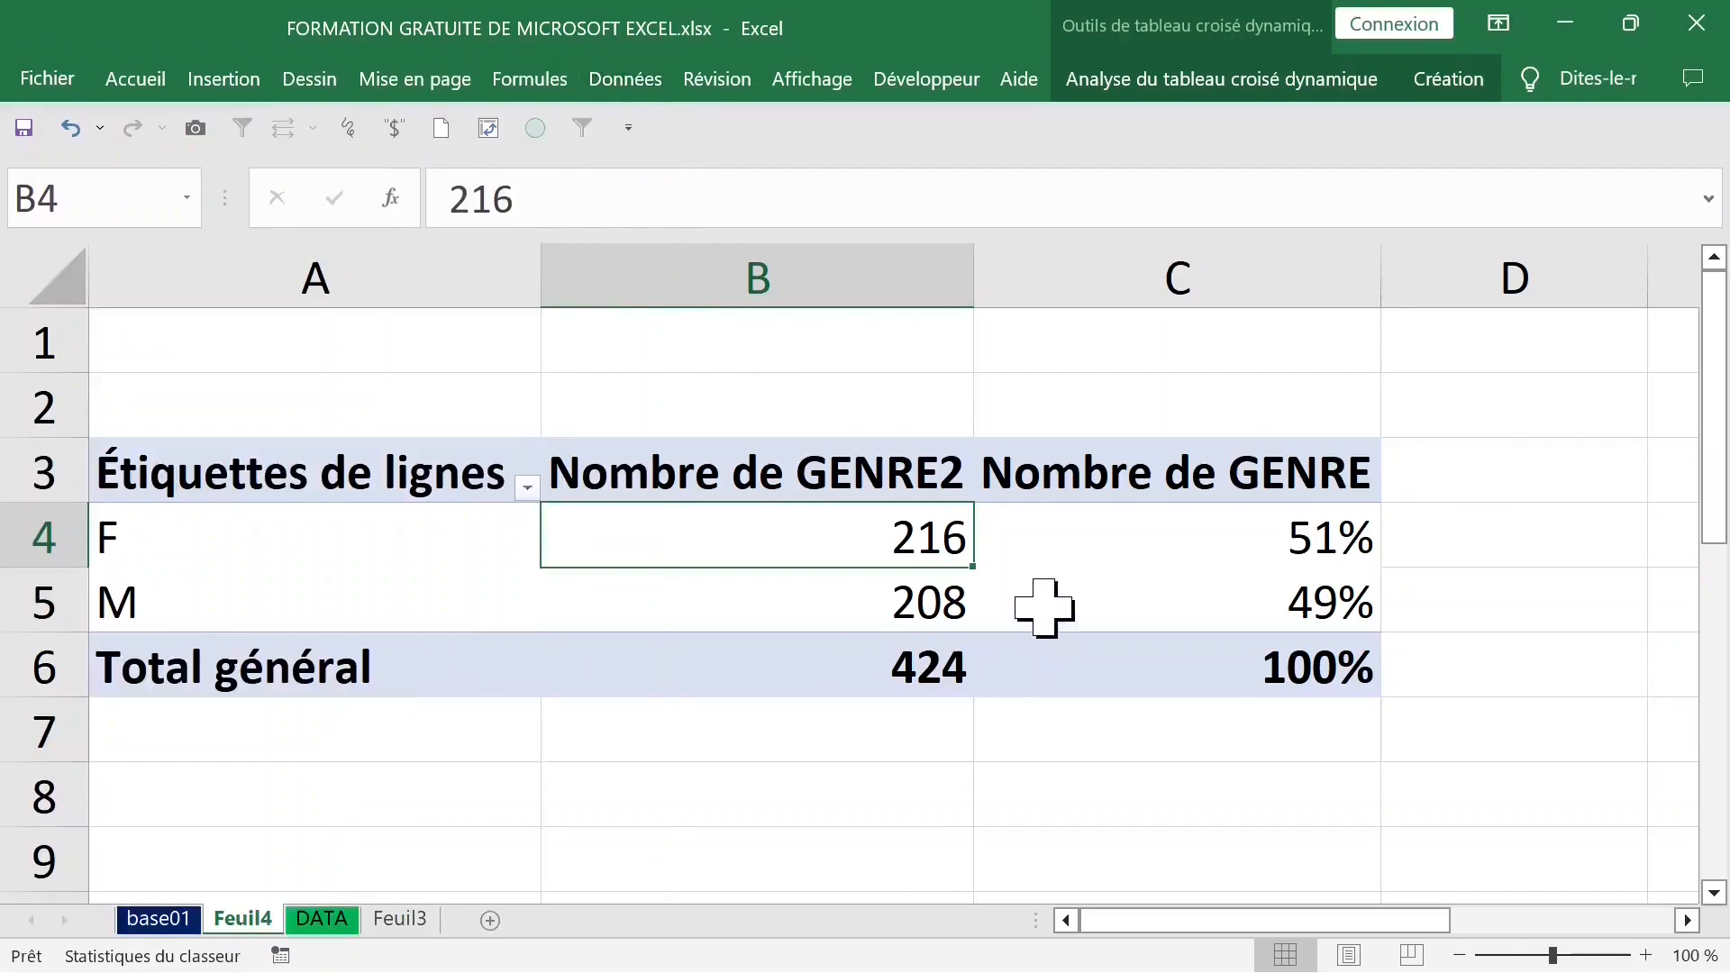
Examine the pivot table's F and M row labels and the GENRE and Niveau columns on the DATA sheet
click(185, 545)
click(247, 603)
click(270, 538)
click(272, 606)
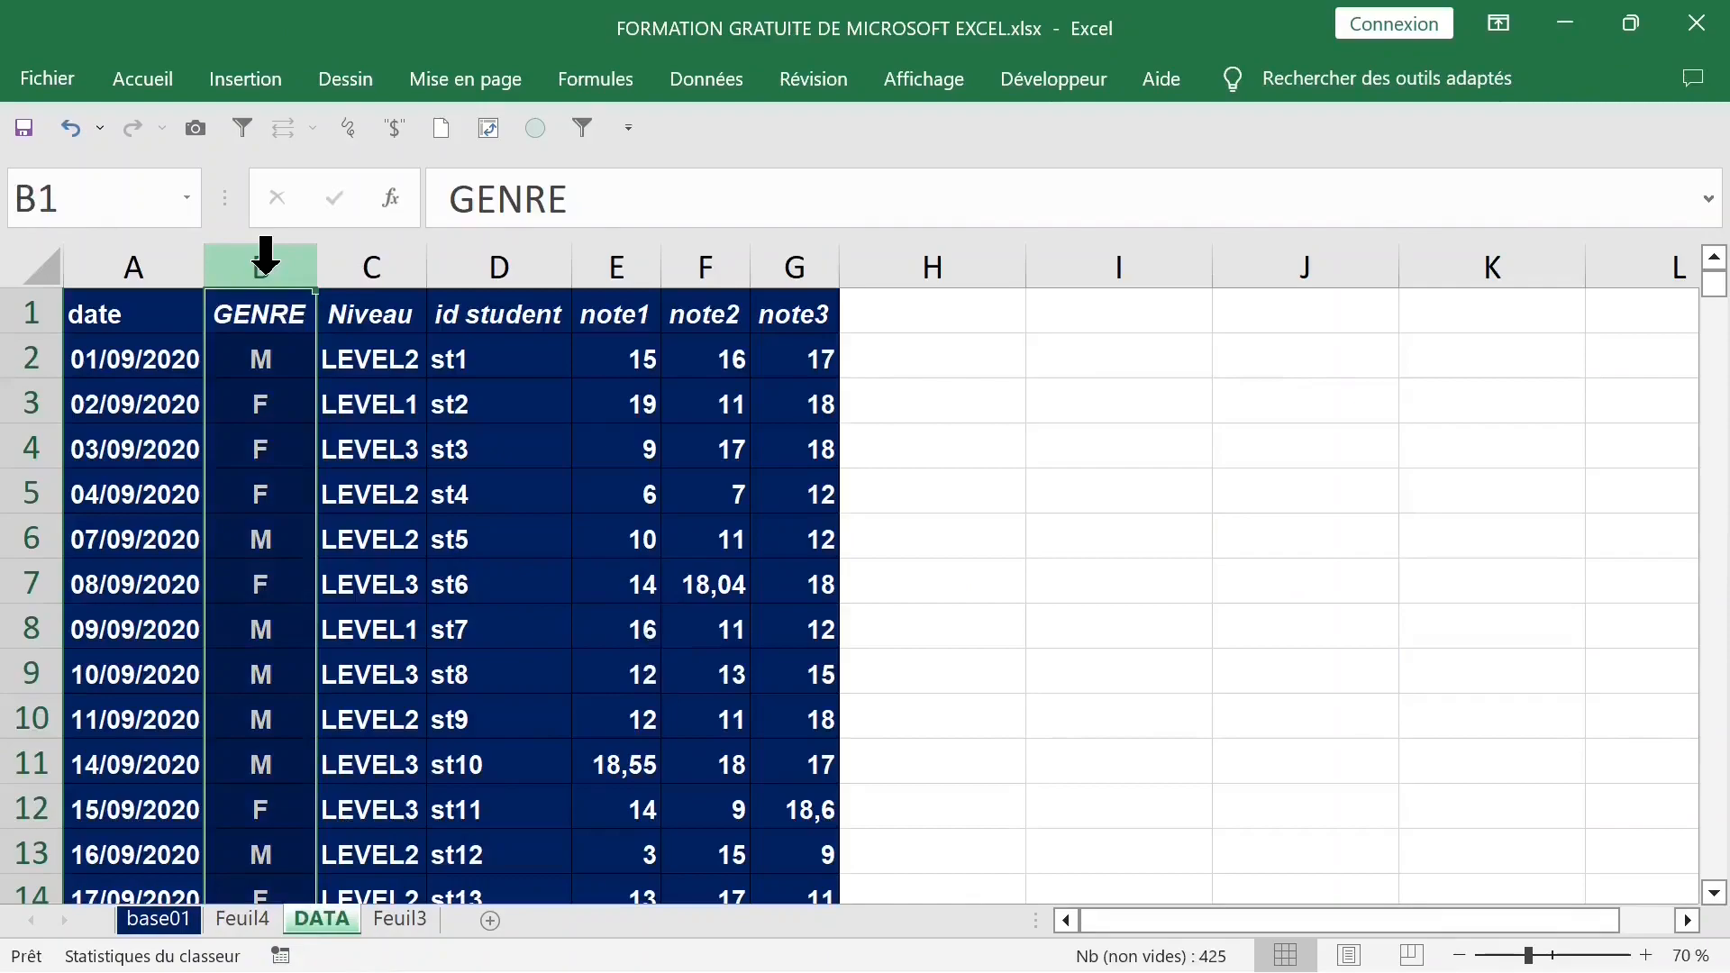
click(377, 252)
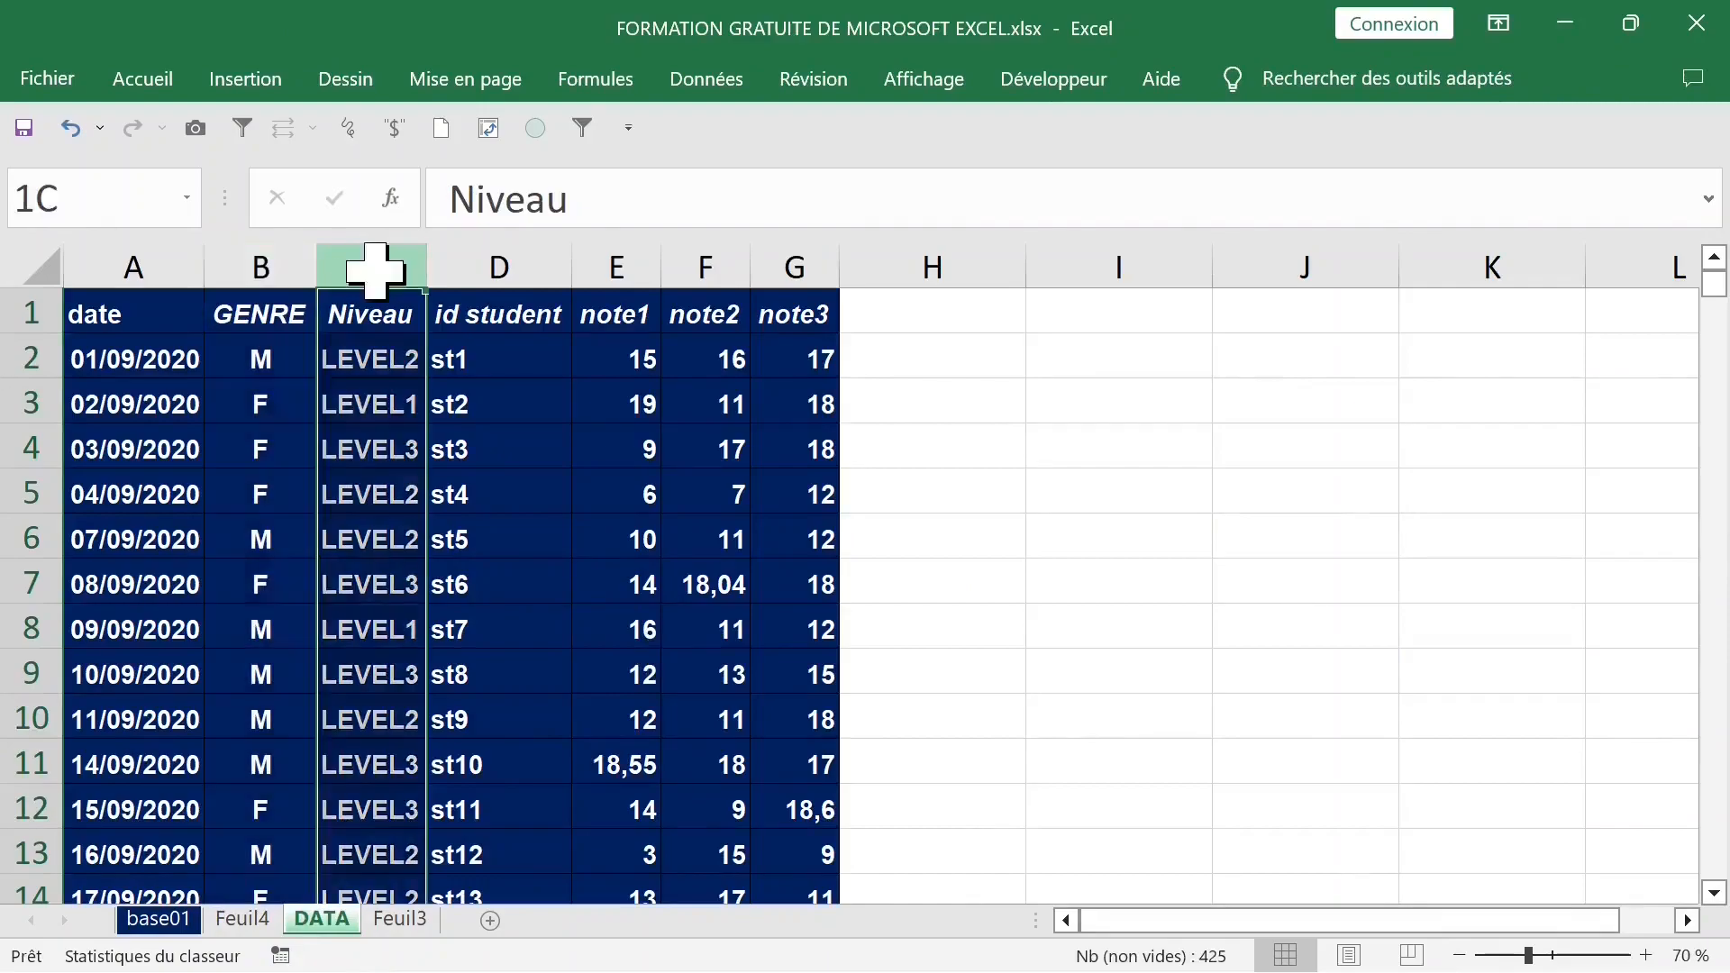
click(375, 355)
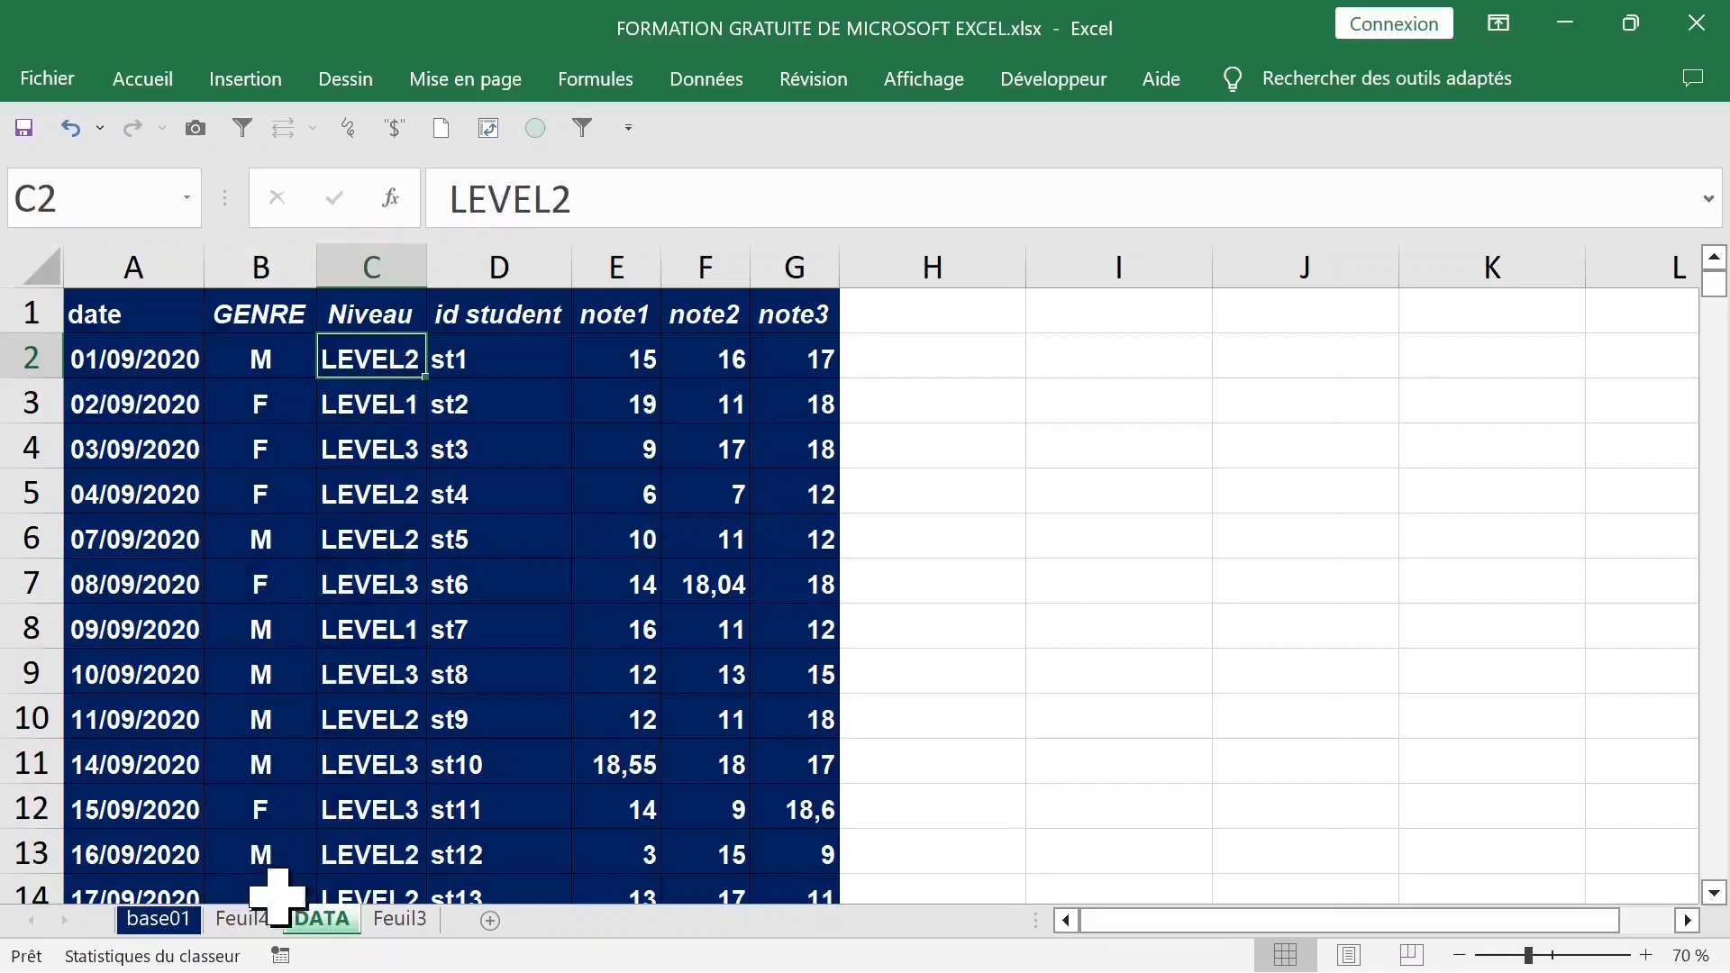
click(243, 919)
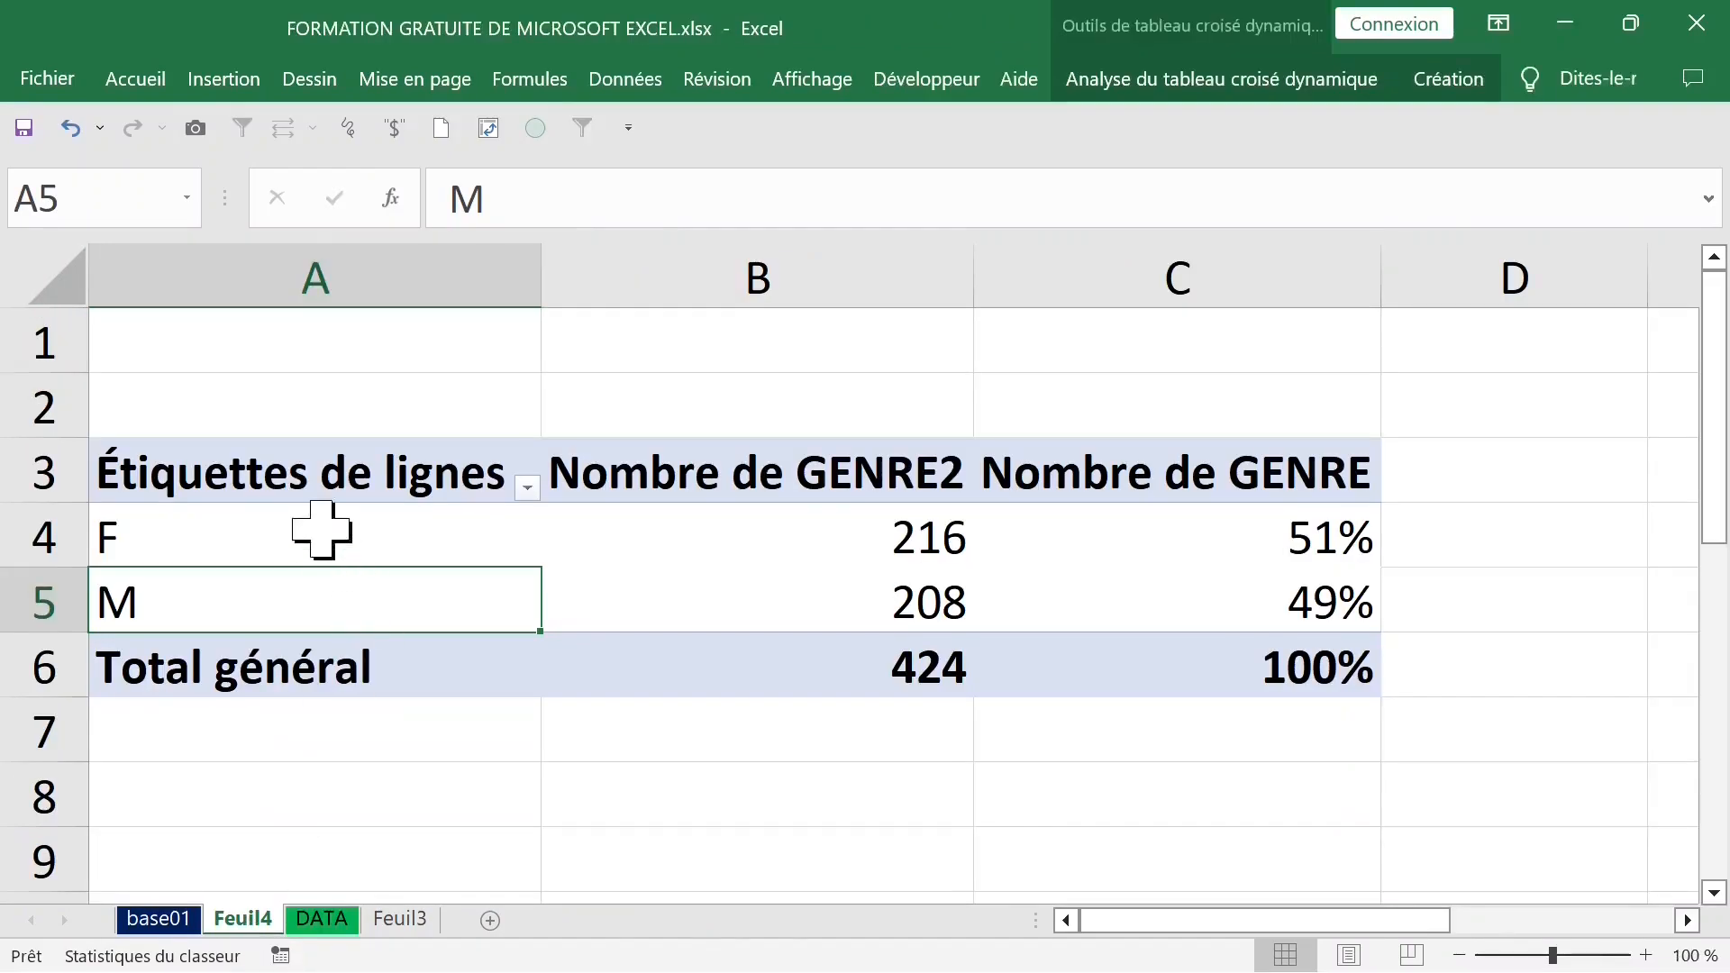
Reopen the pivot table's field list, remove GENRE from the report and add Niveau as the row field
click(297, 487)
click(339, 499)
click(338, 535)
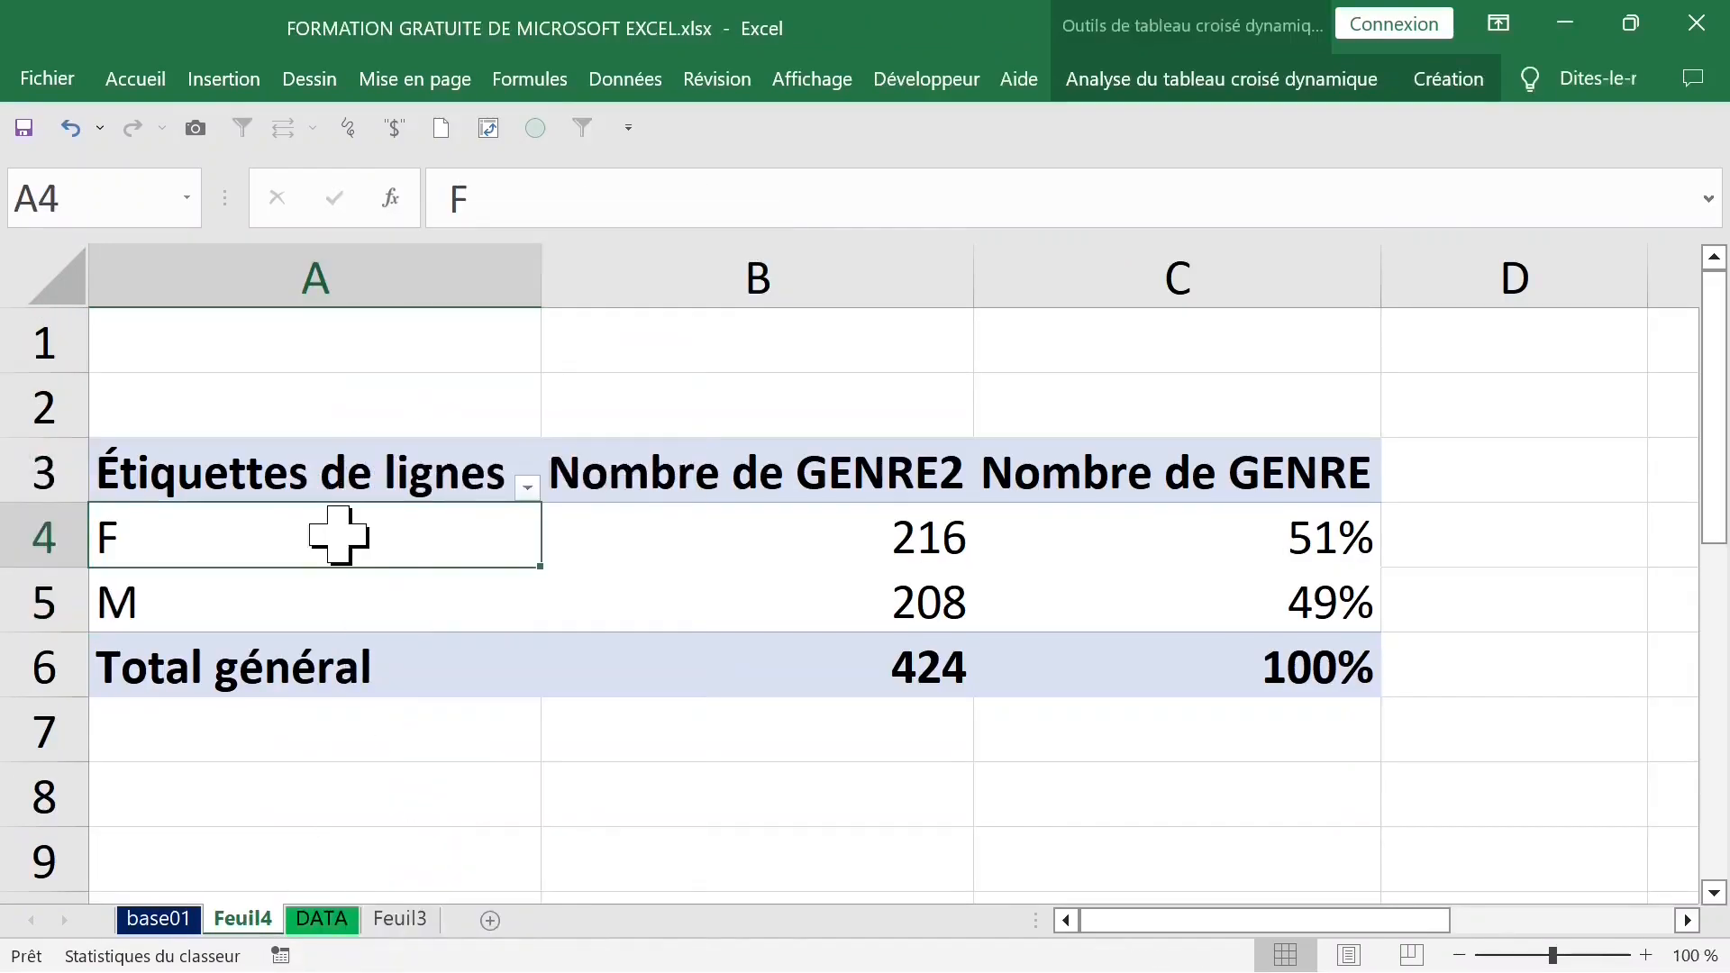
right_click(247, 534)
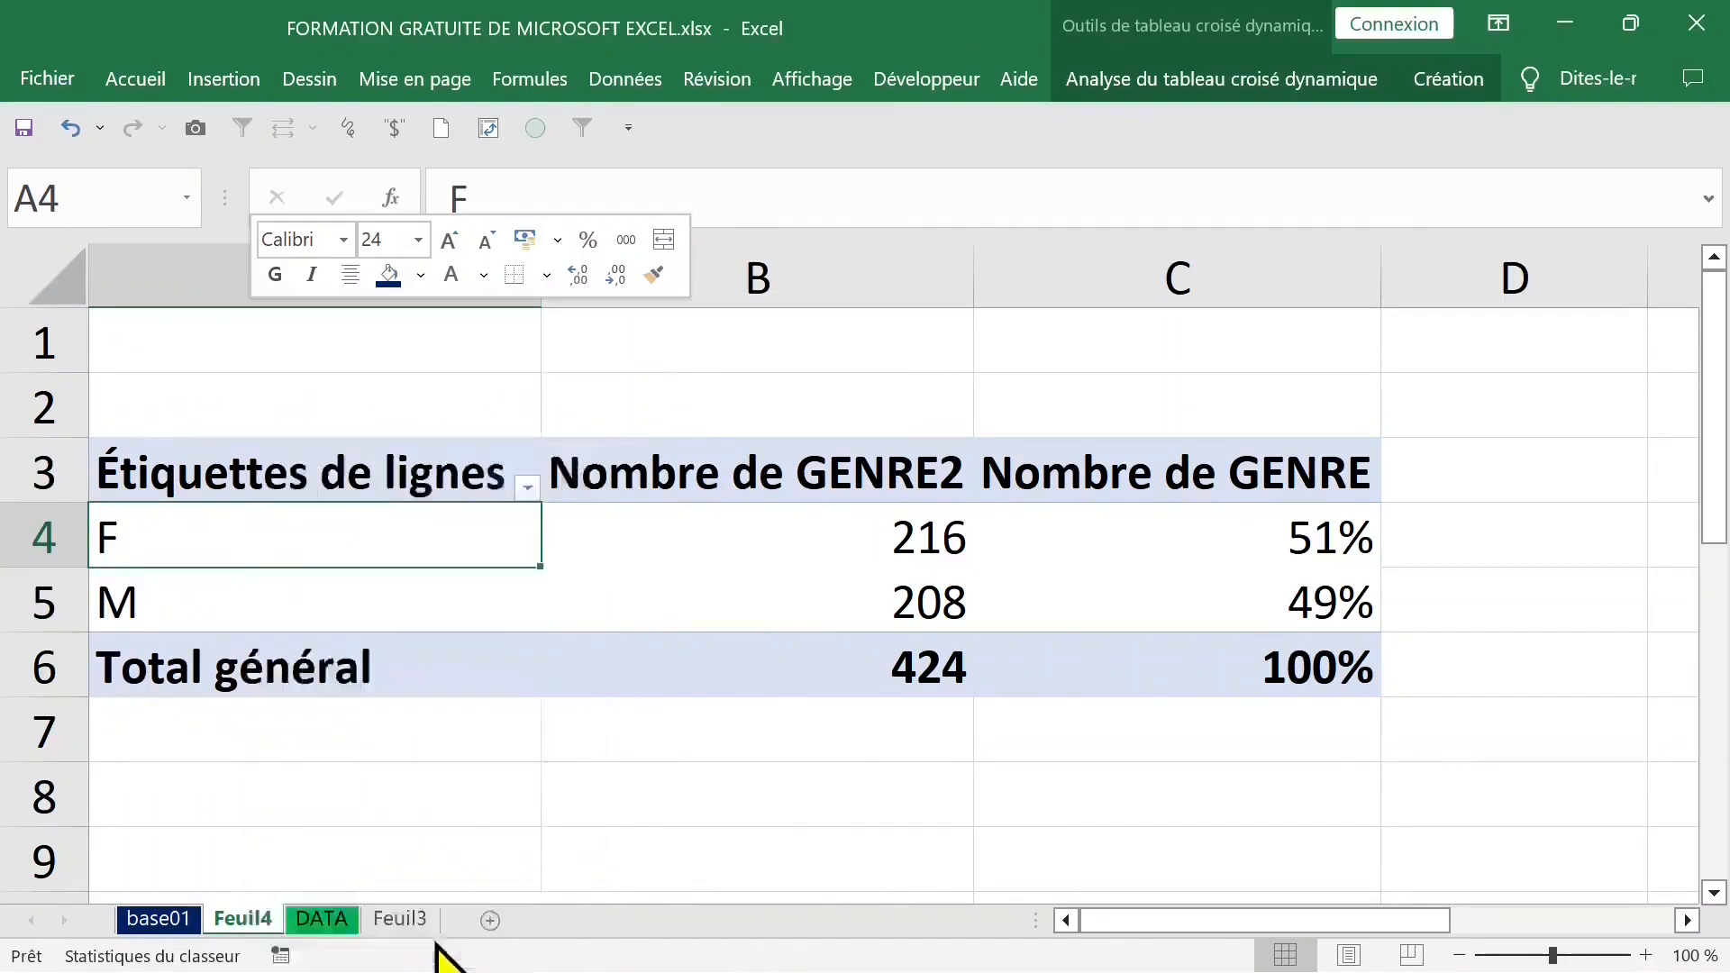
click(451, 944)
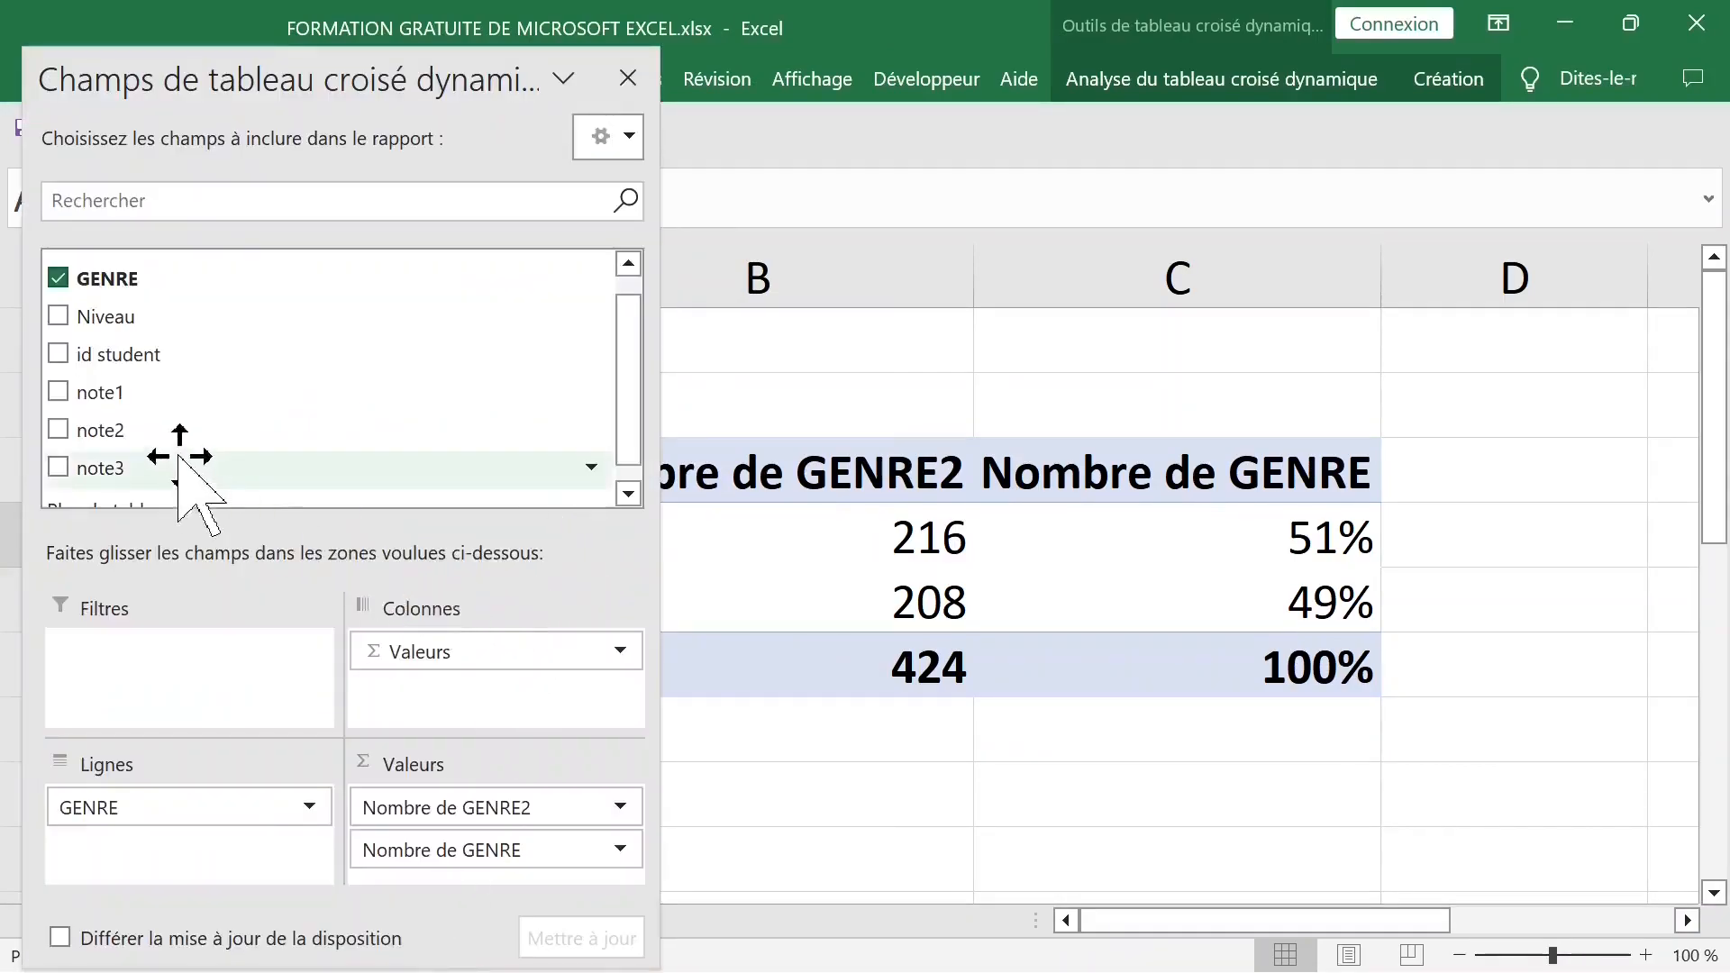
click(58, 278)
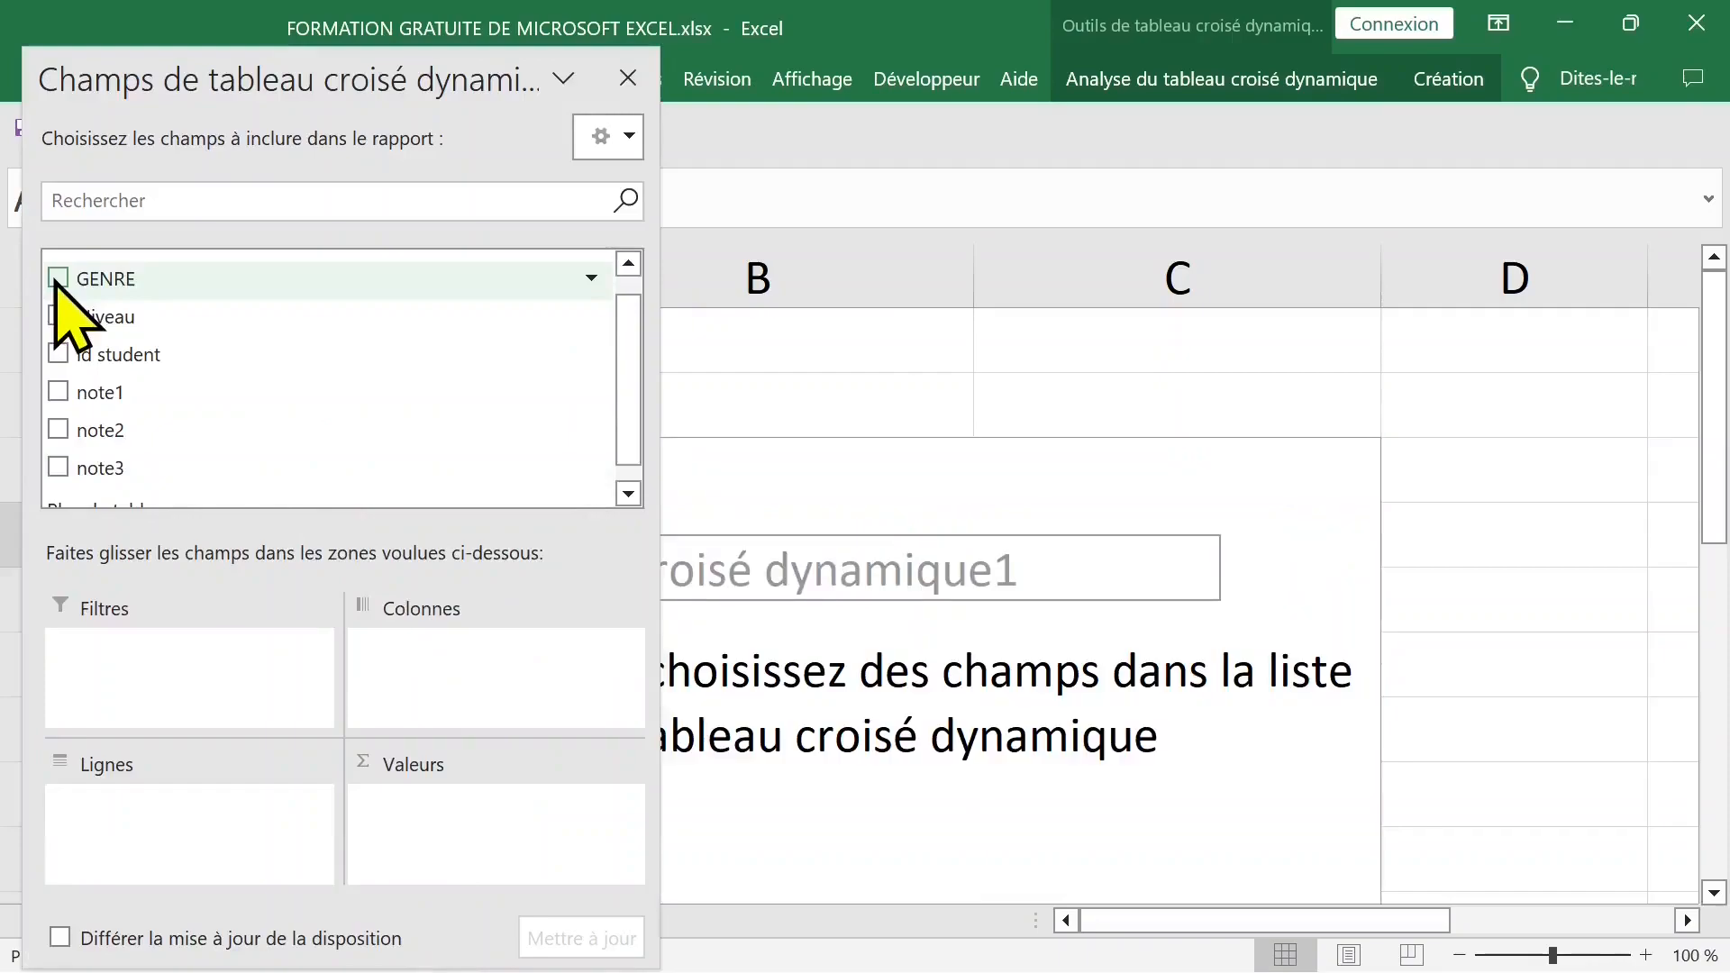
click(58, 317)
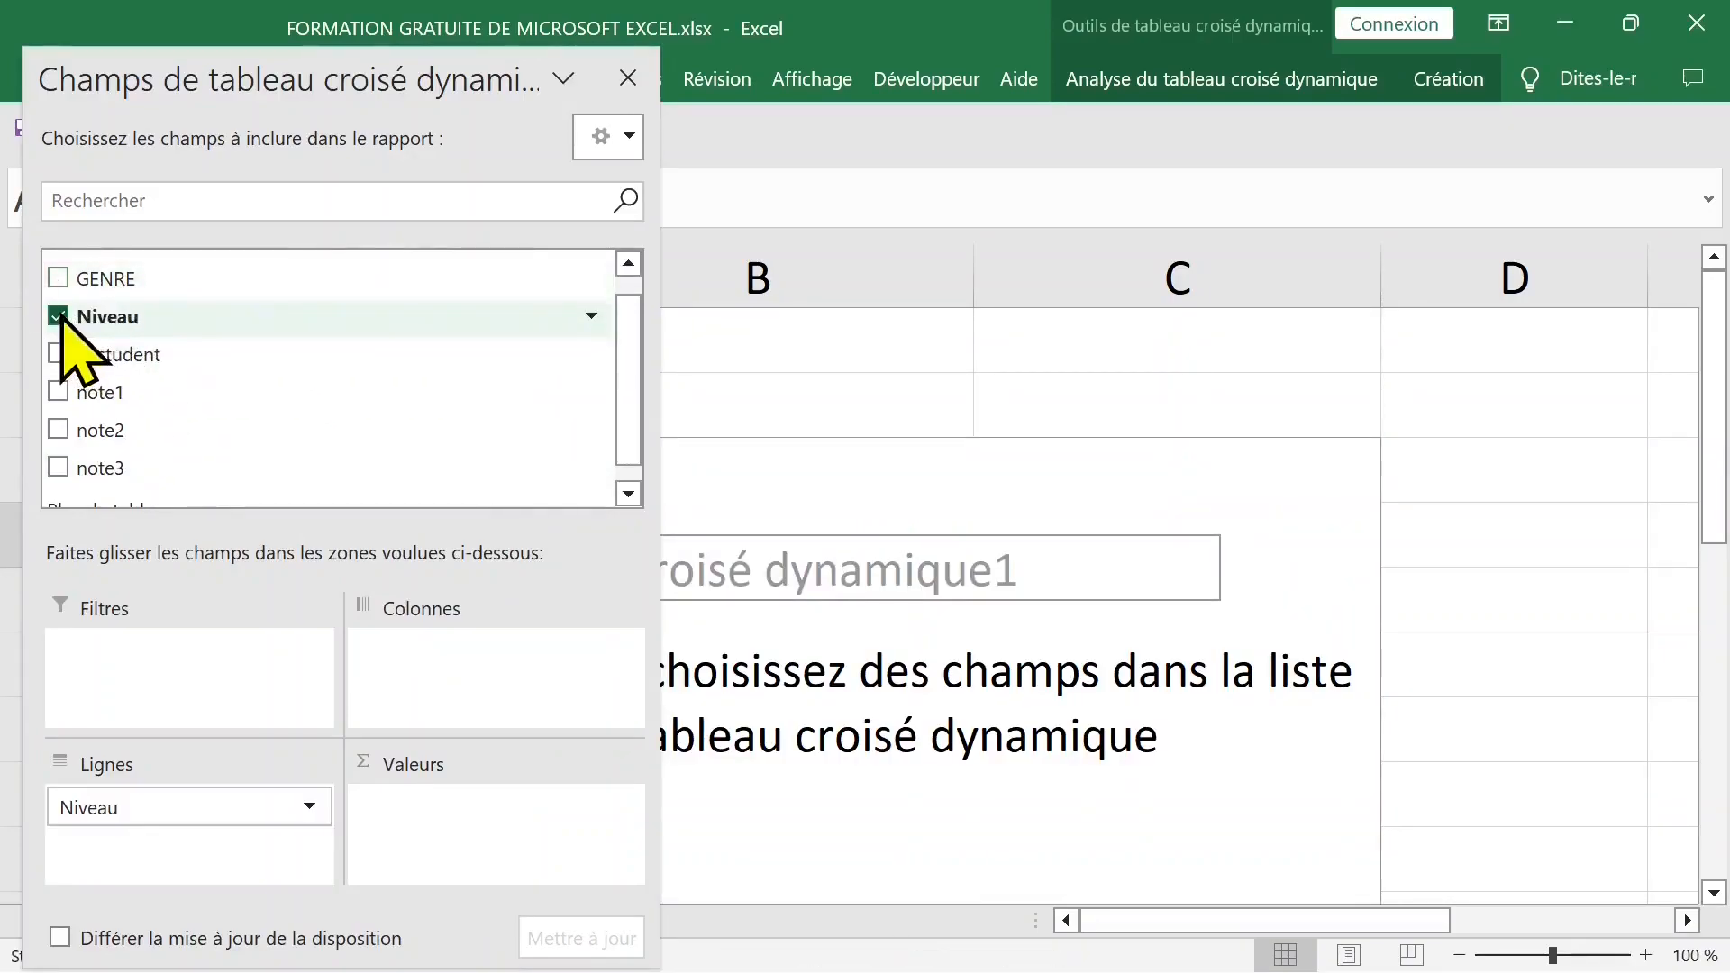
Add the Niveau field twice to the Valeurs area and close the field list
drag(328, 84, 946, 104)
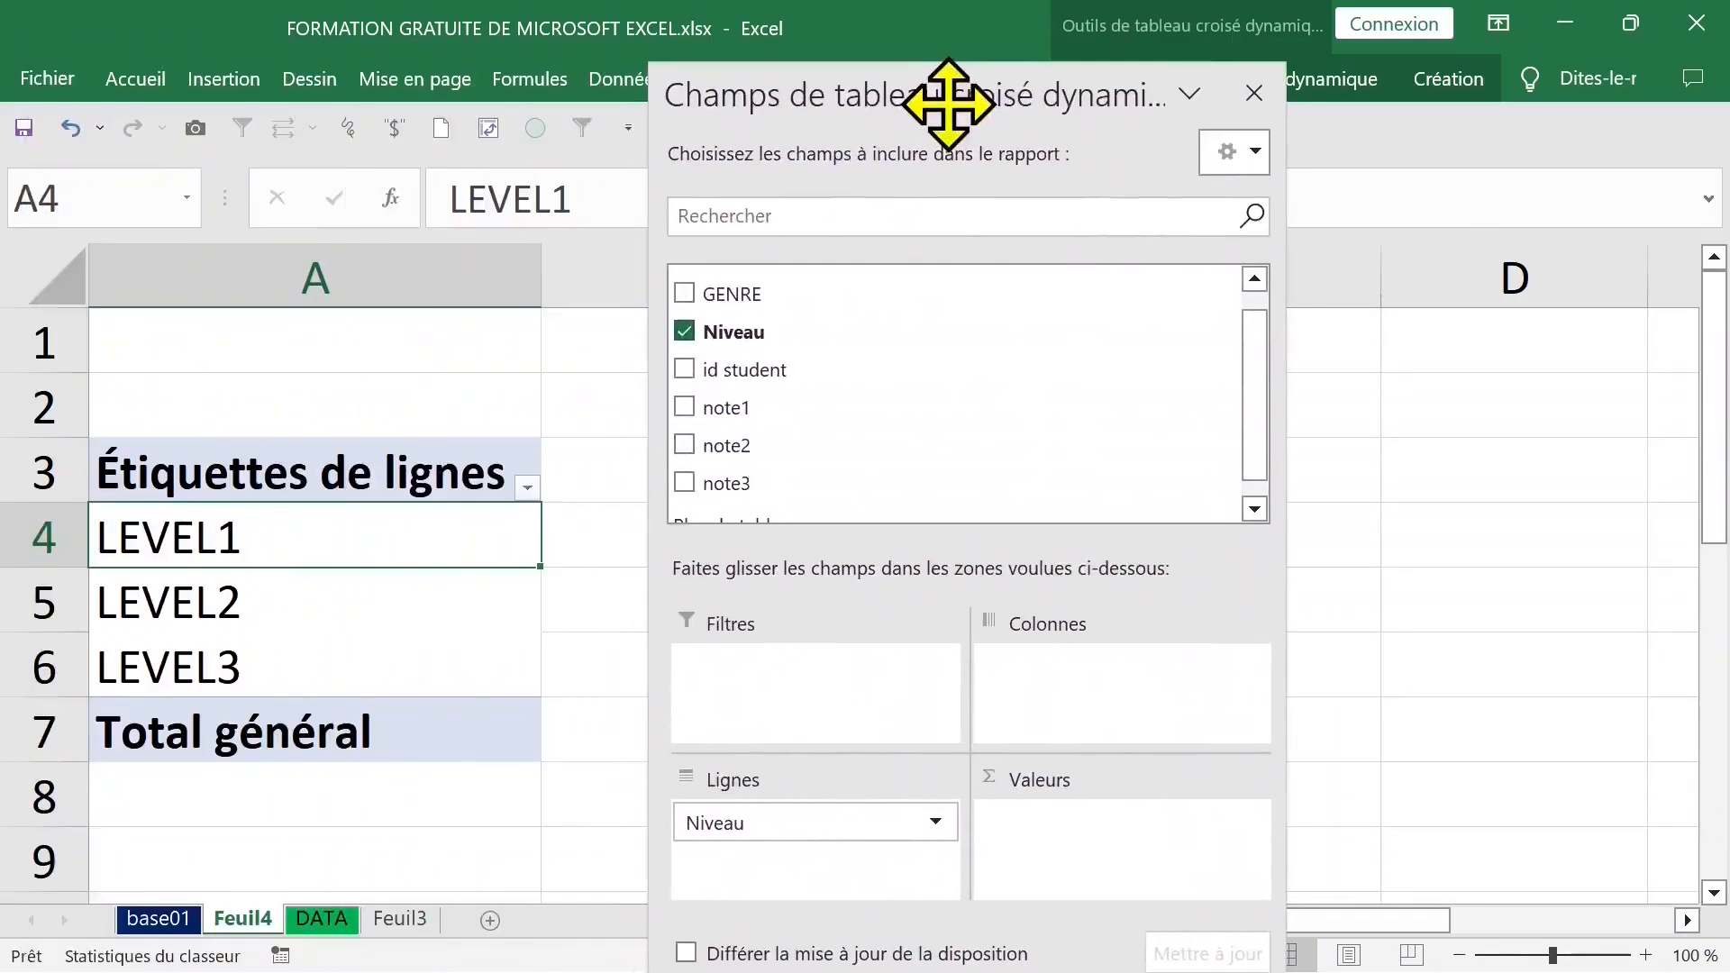
drag(765, 331, 1090, 838)
drag(784, 330, 1050, 869)
click(1262, 90)
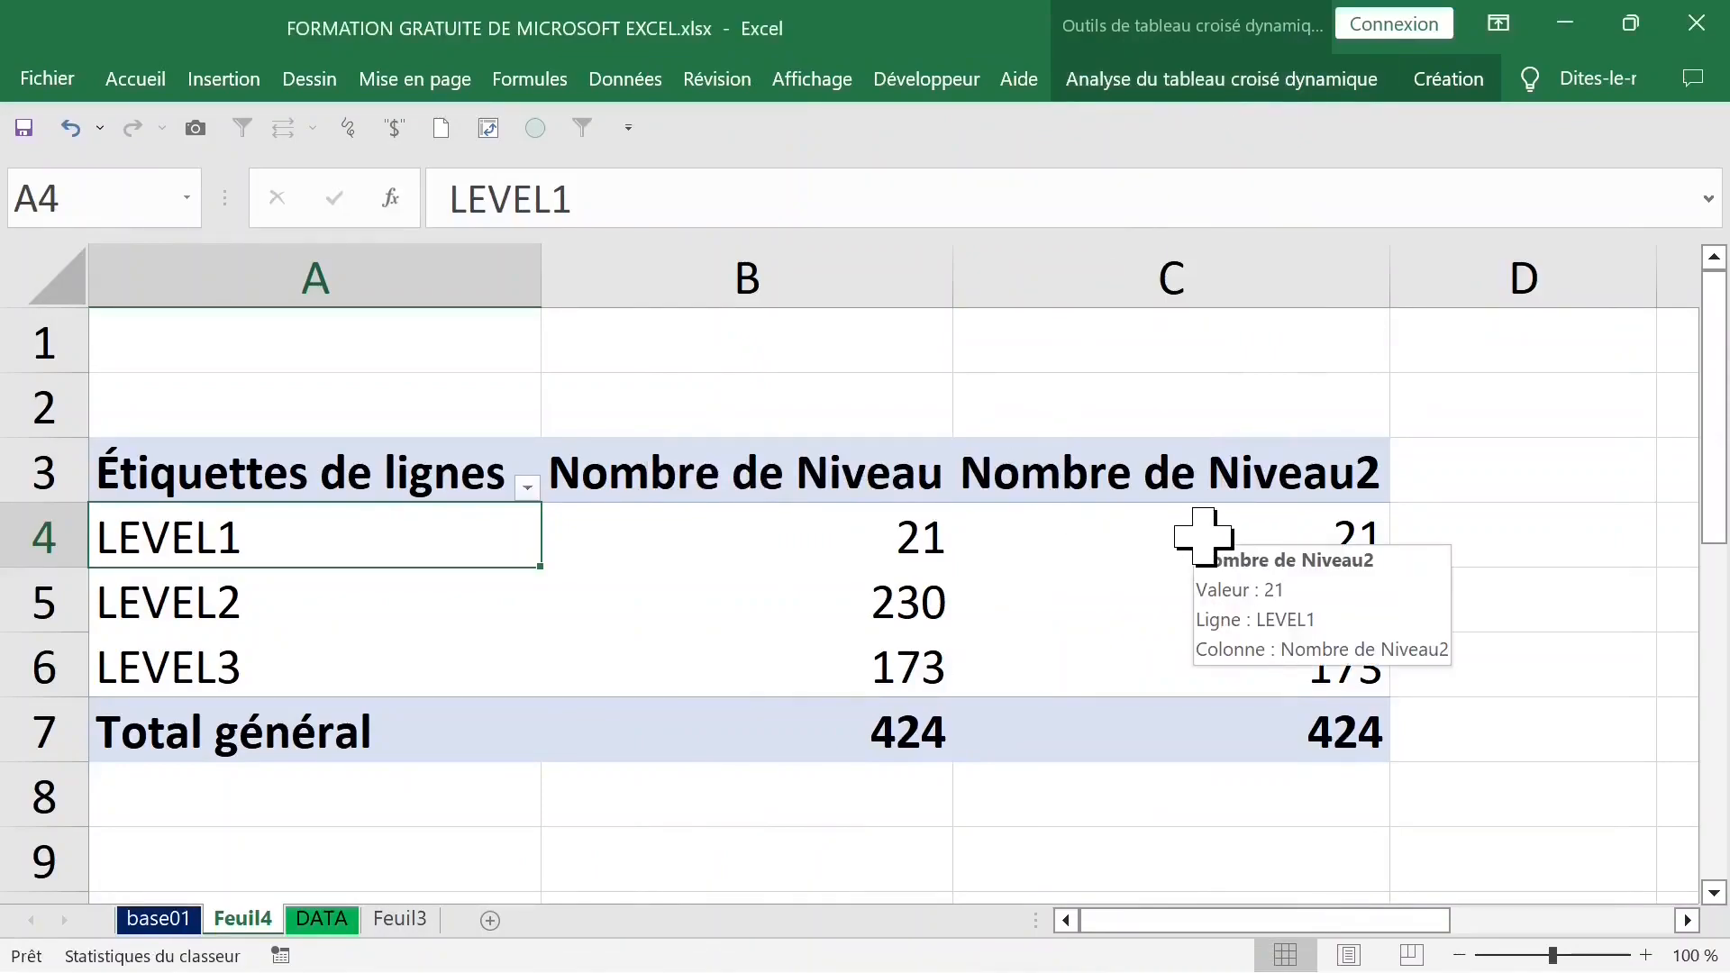
Rename the second Niveau count column header in C3 as %
click(1206, 531)
click(1137, 476)
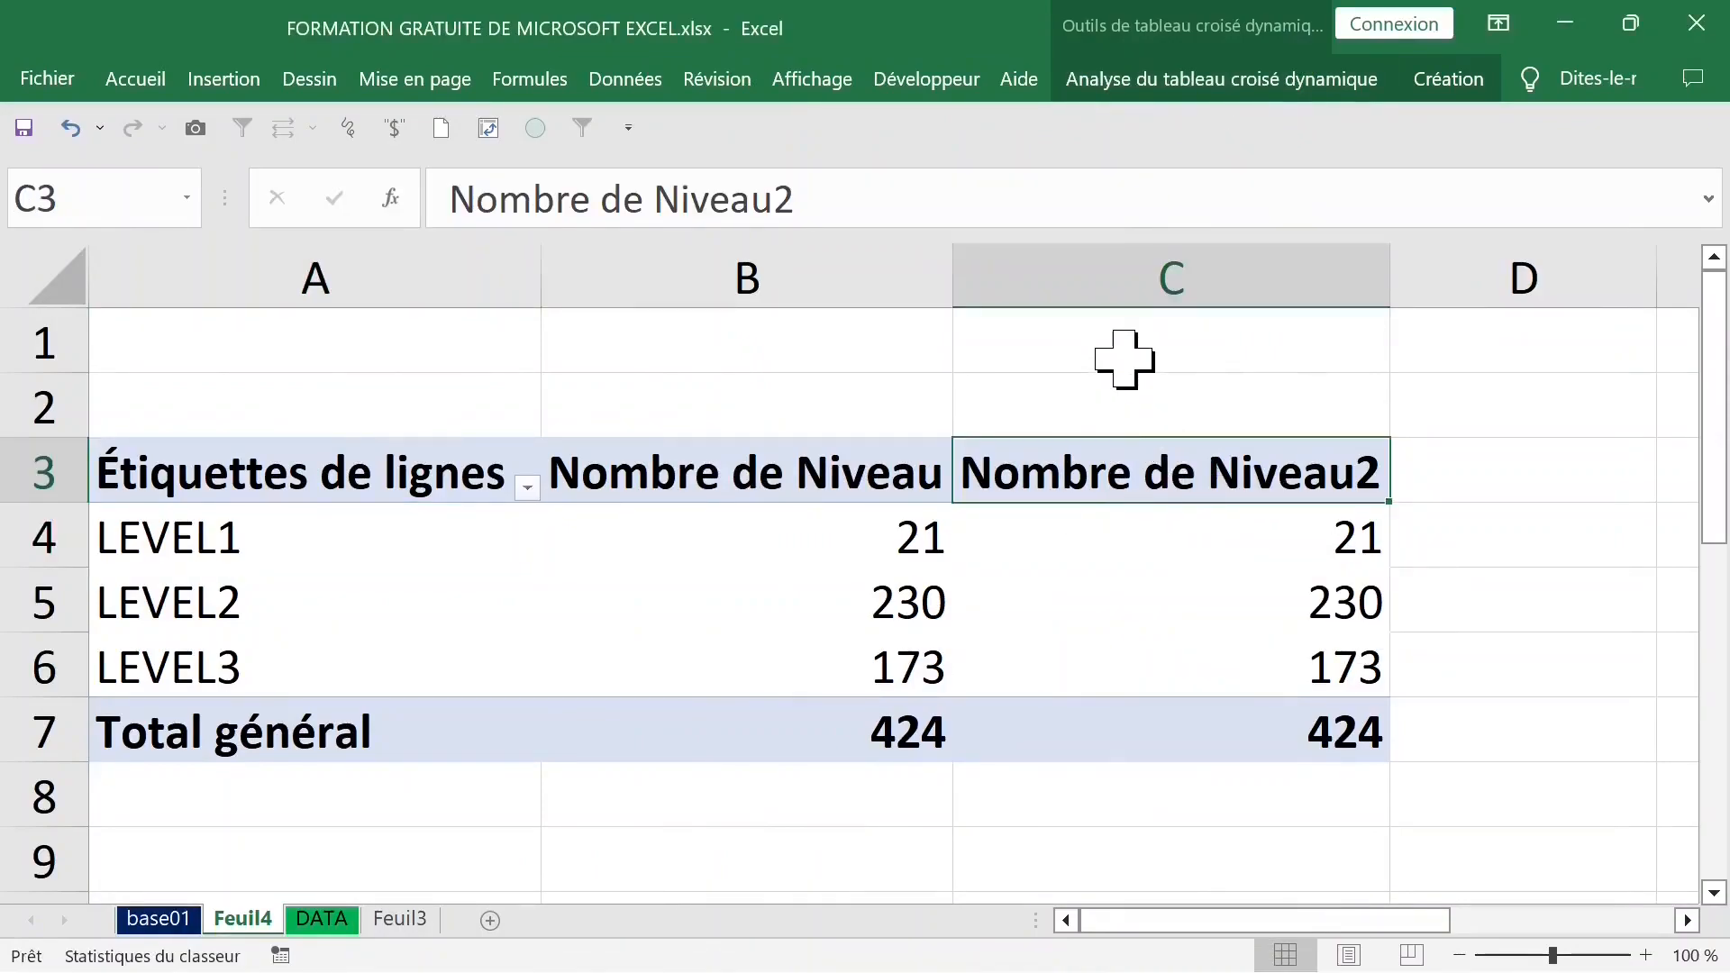
text(%)
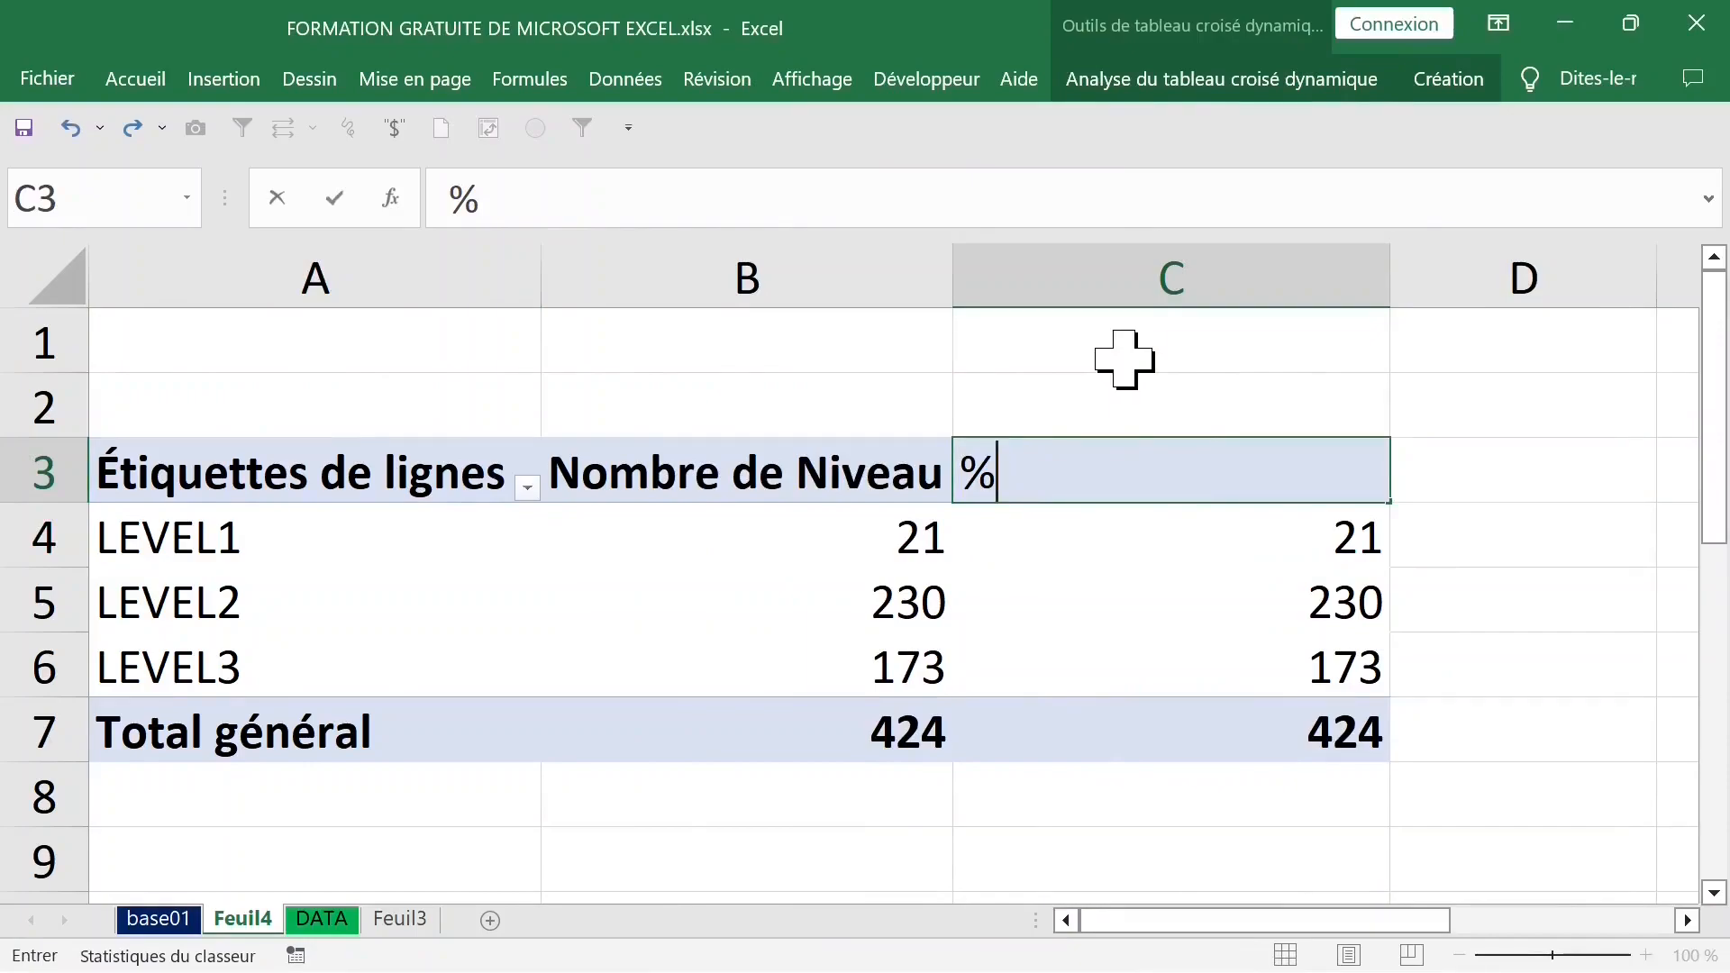
key(Return)
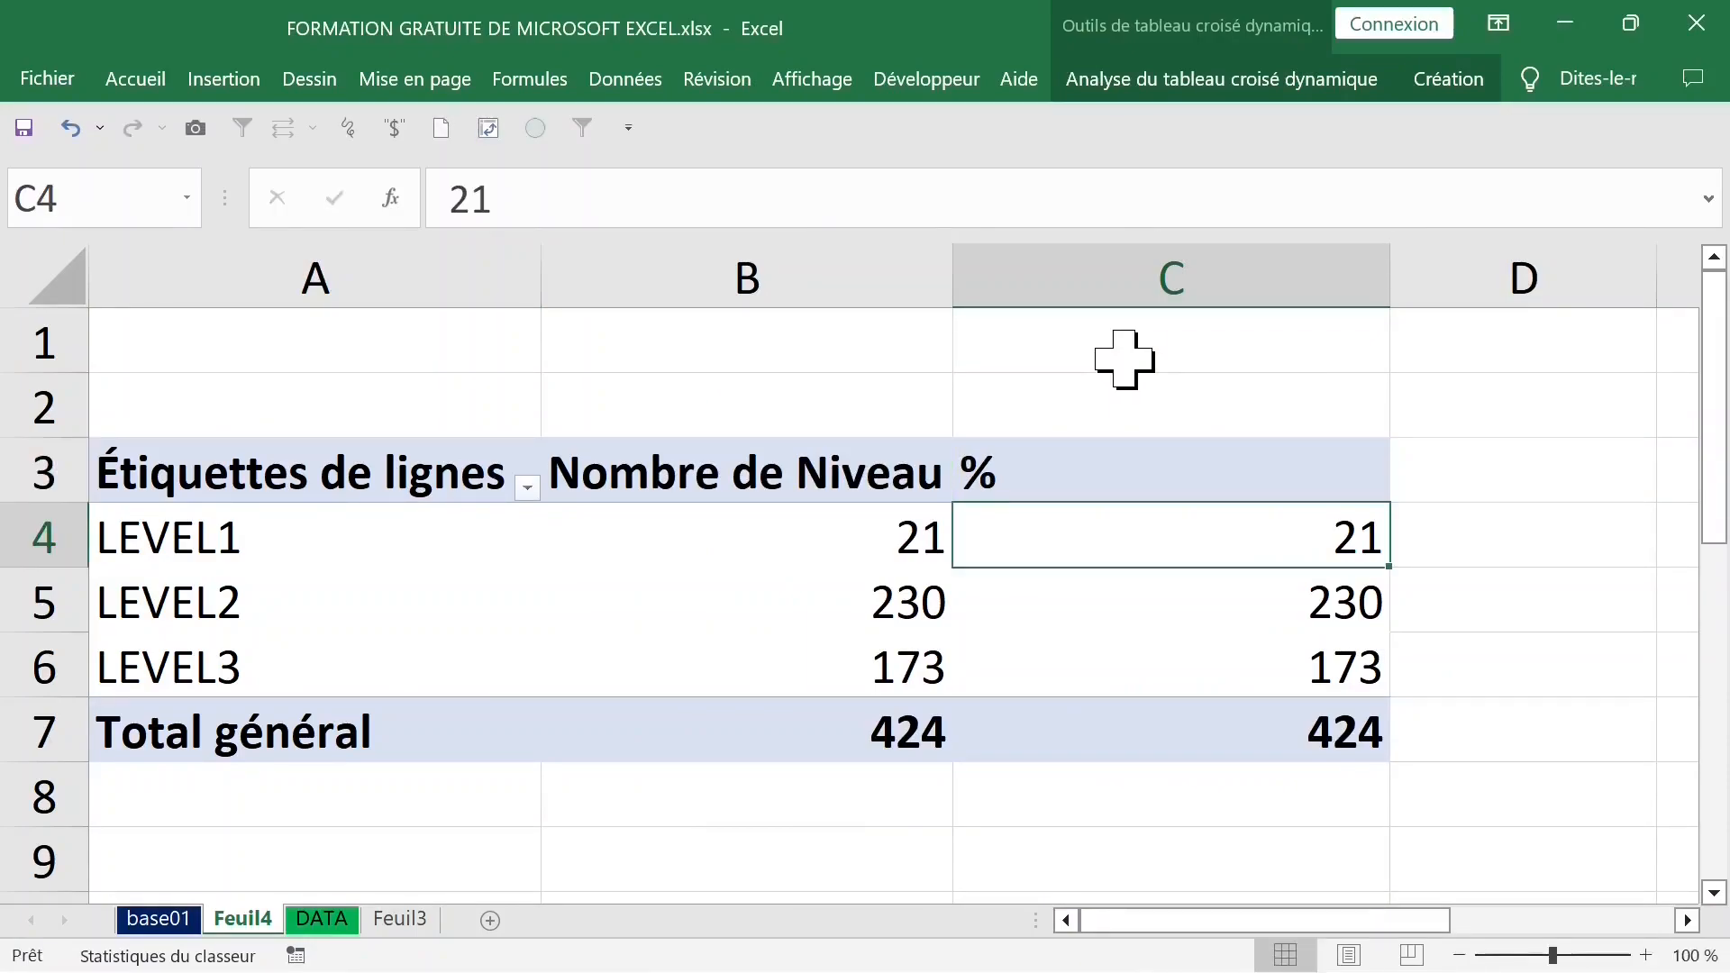
right_click(1058, 552)
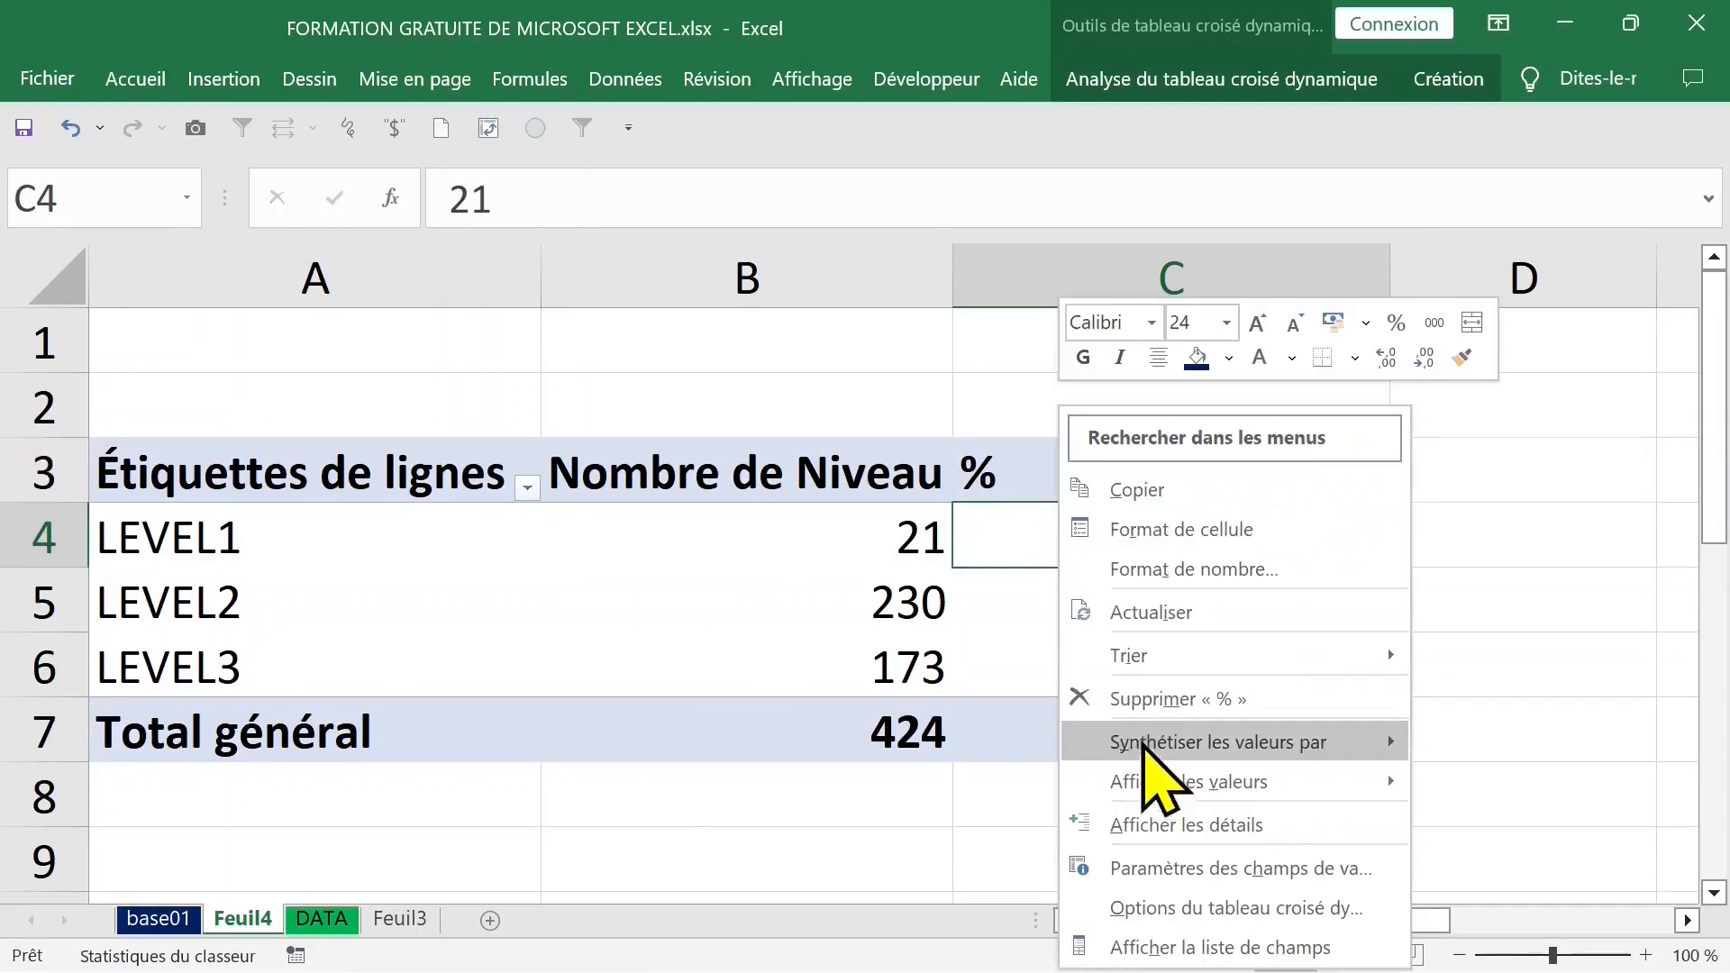
mouse_move(1172, 784)
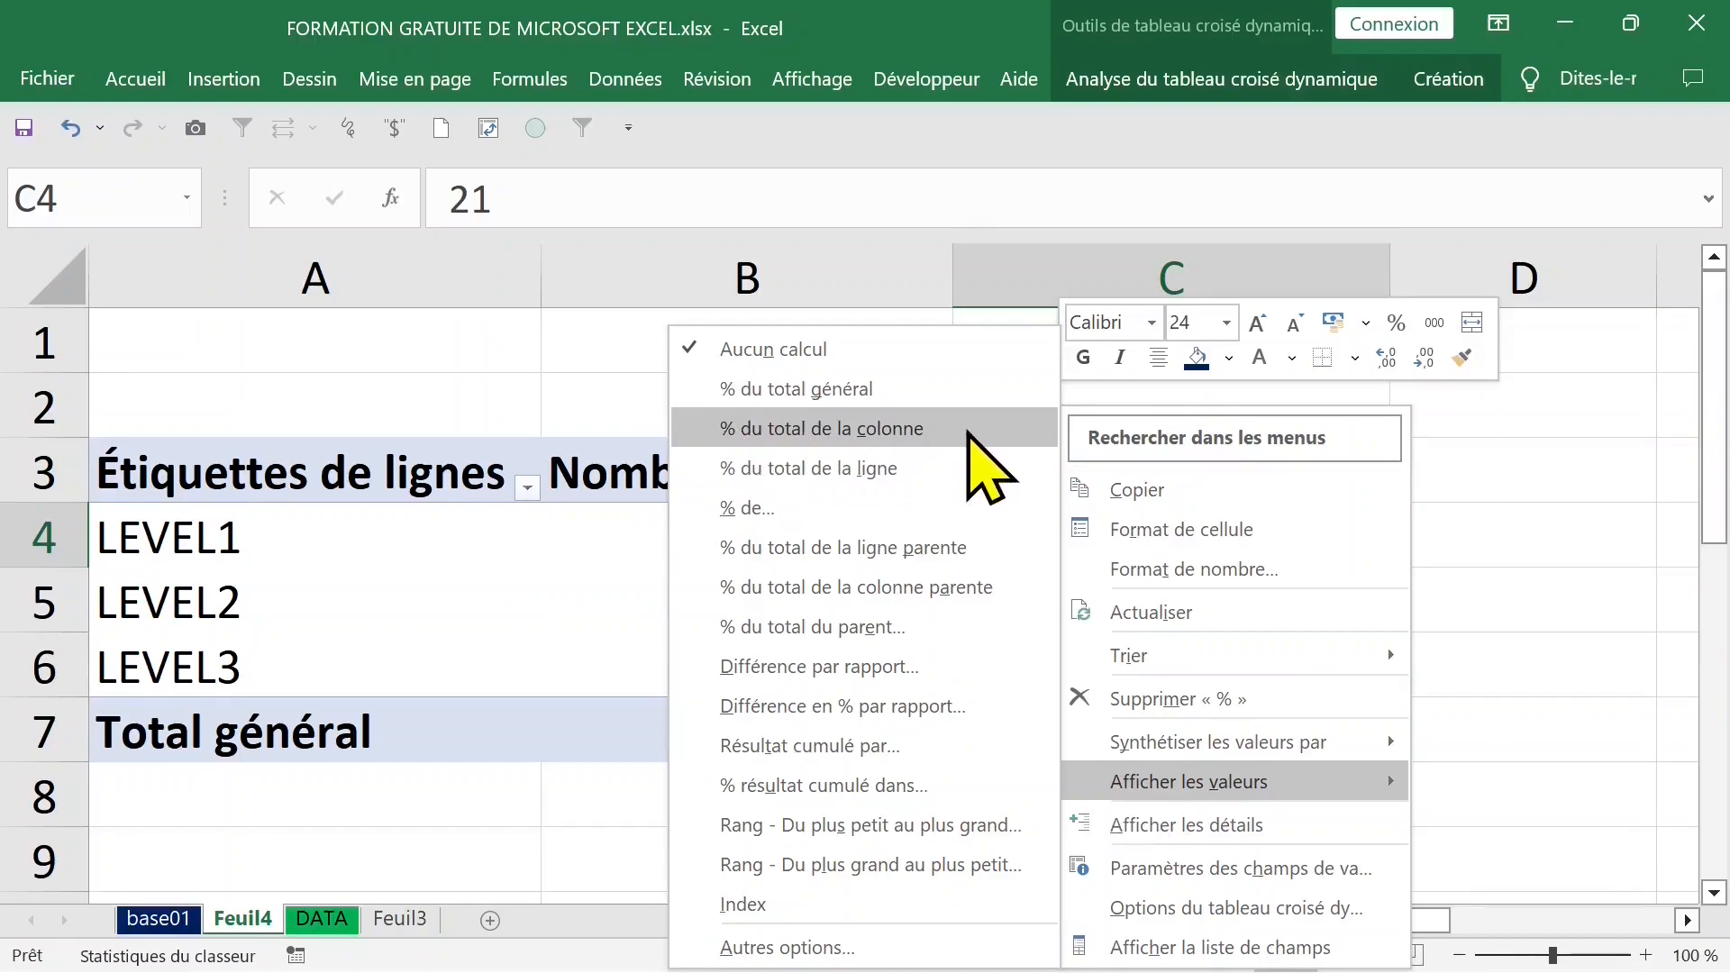
click(1478, 491)
Open the value field settings of the % column and show its values as % du total de la colonne
click(1261, 478)
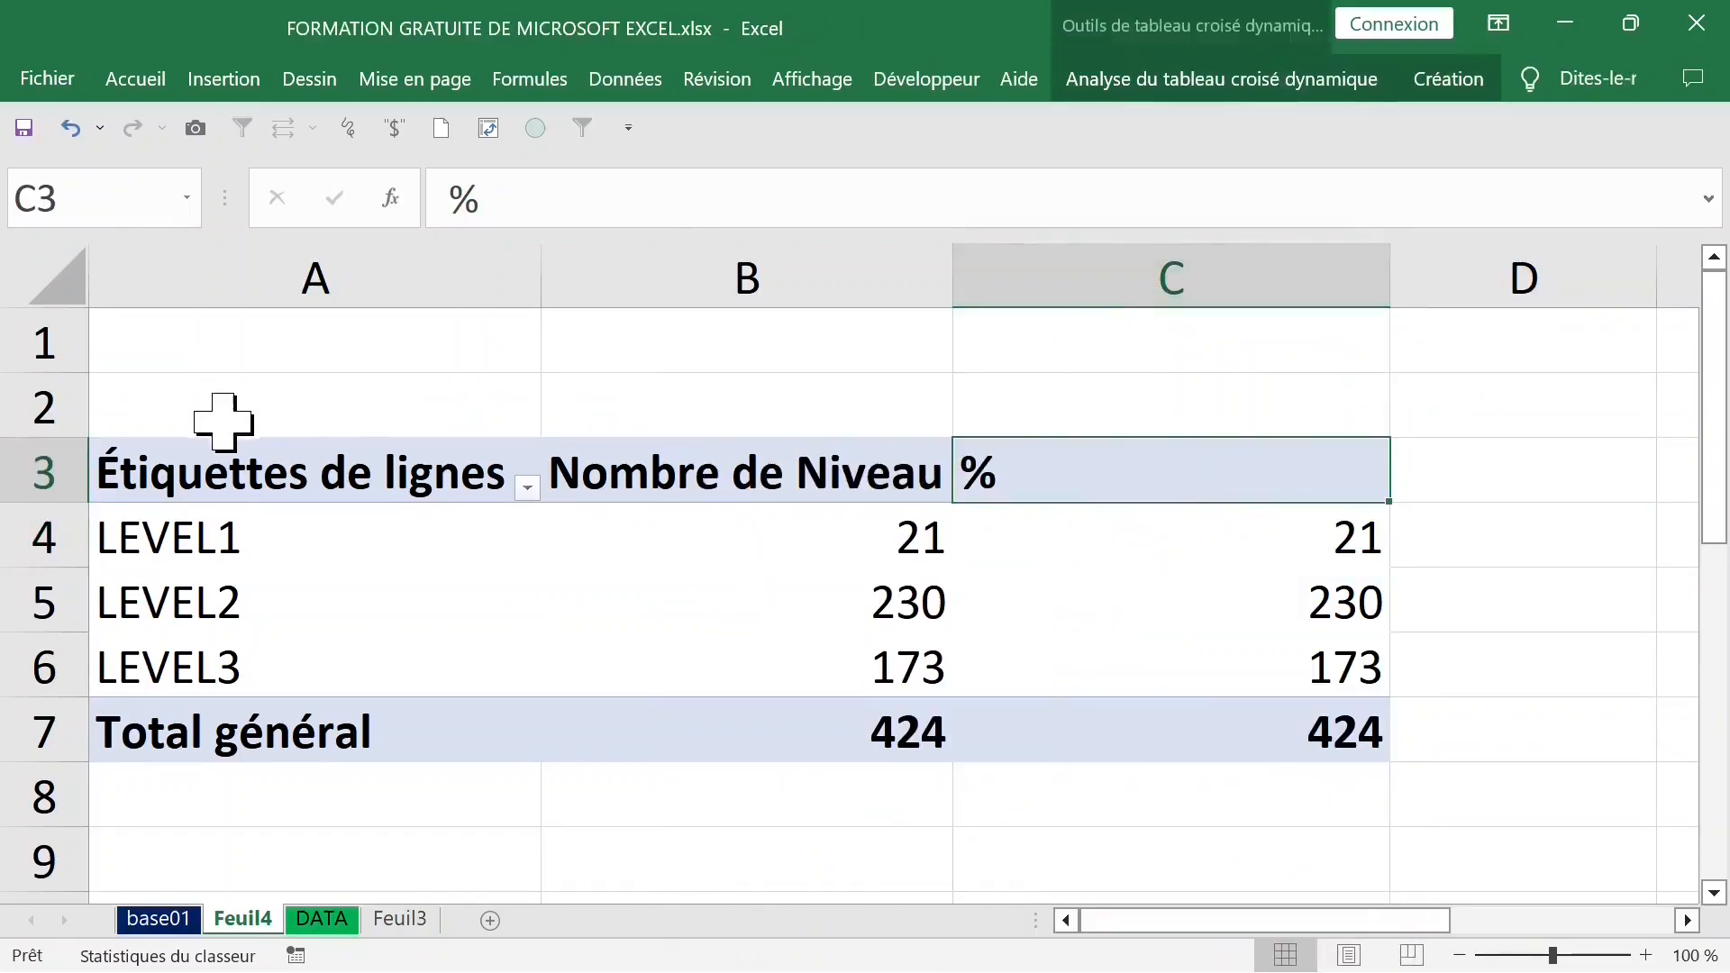
double_click(1043, 472)
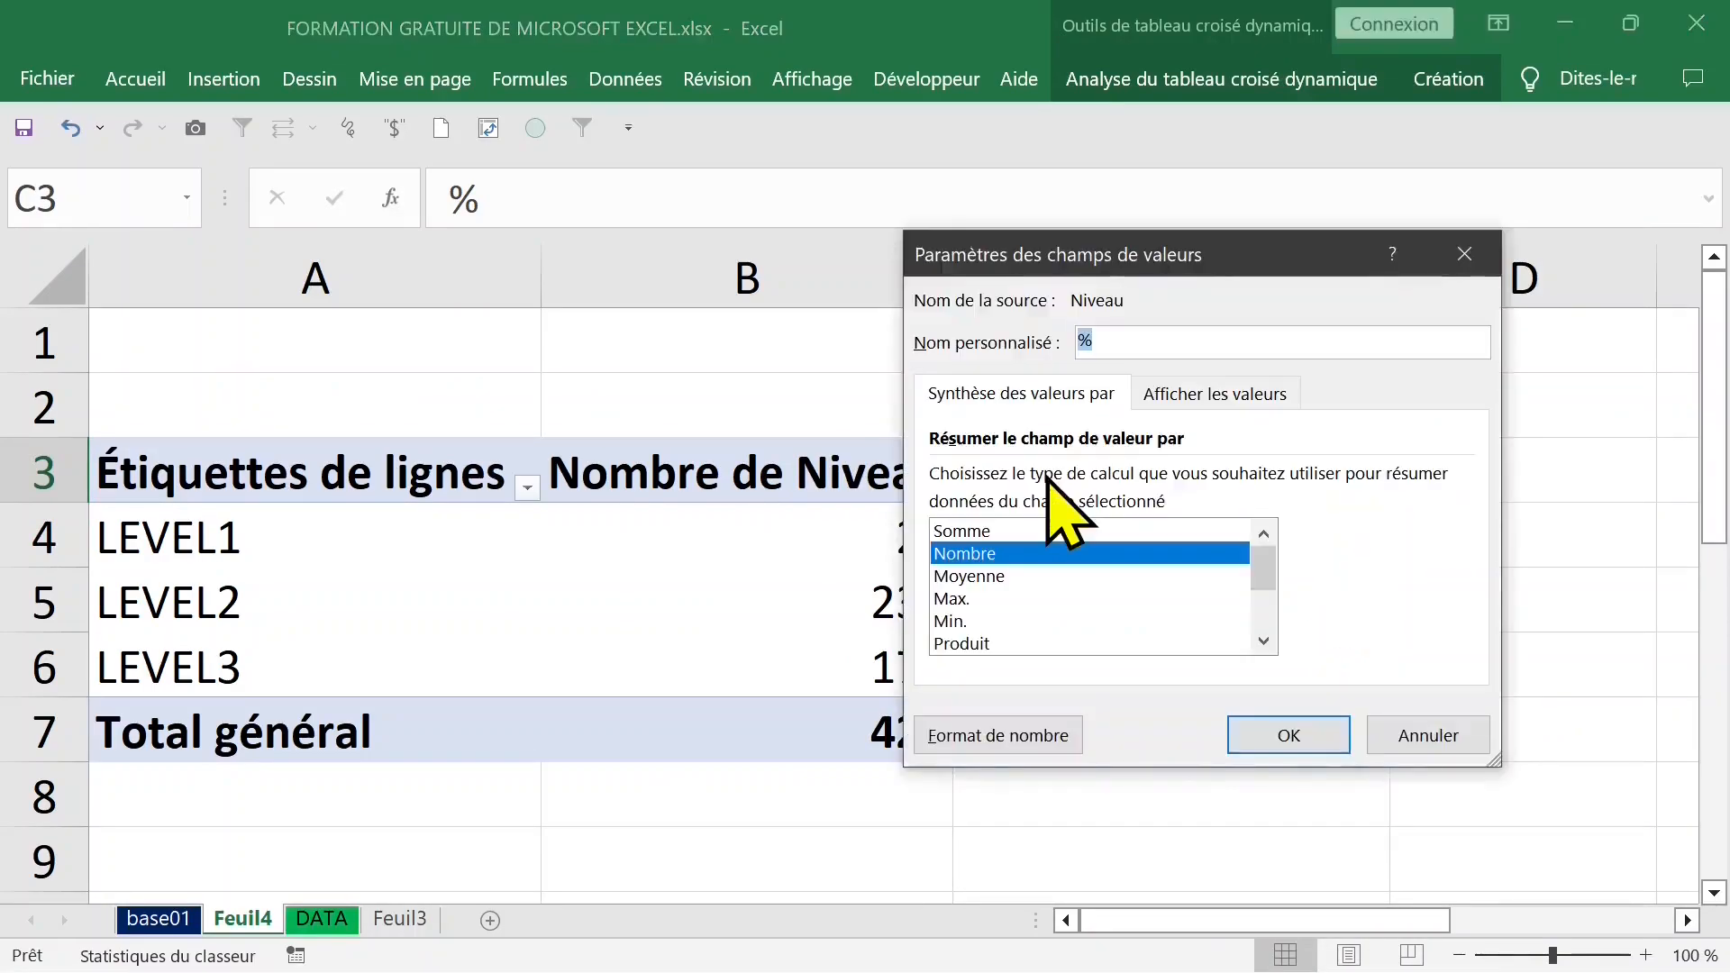
click(968, 398)
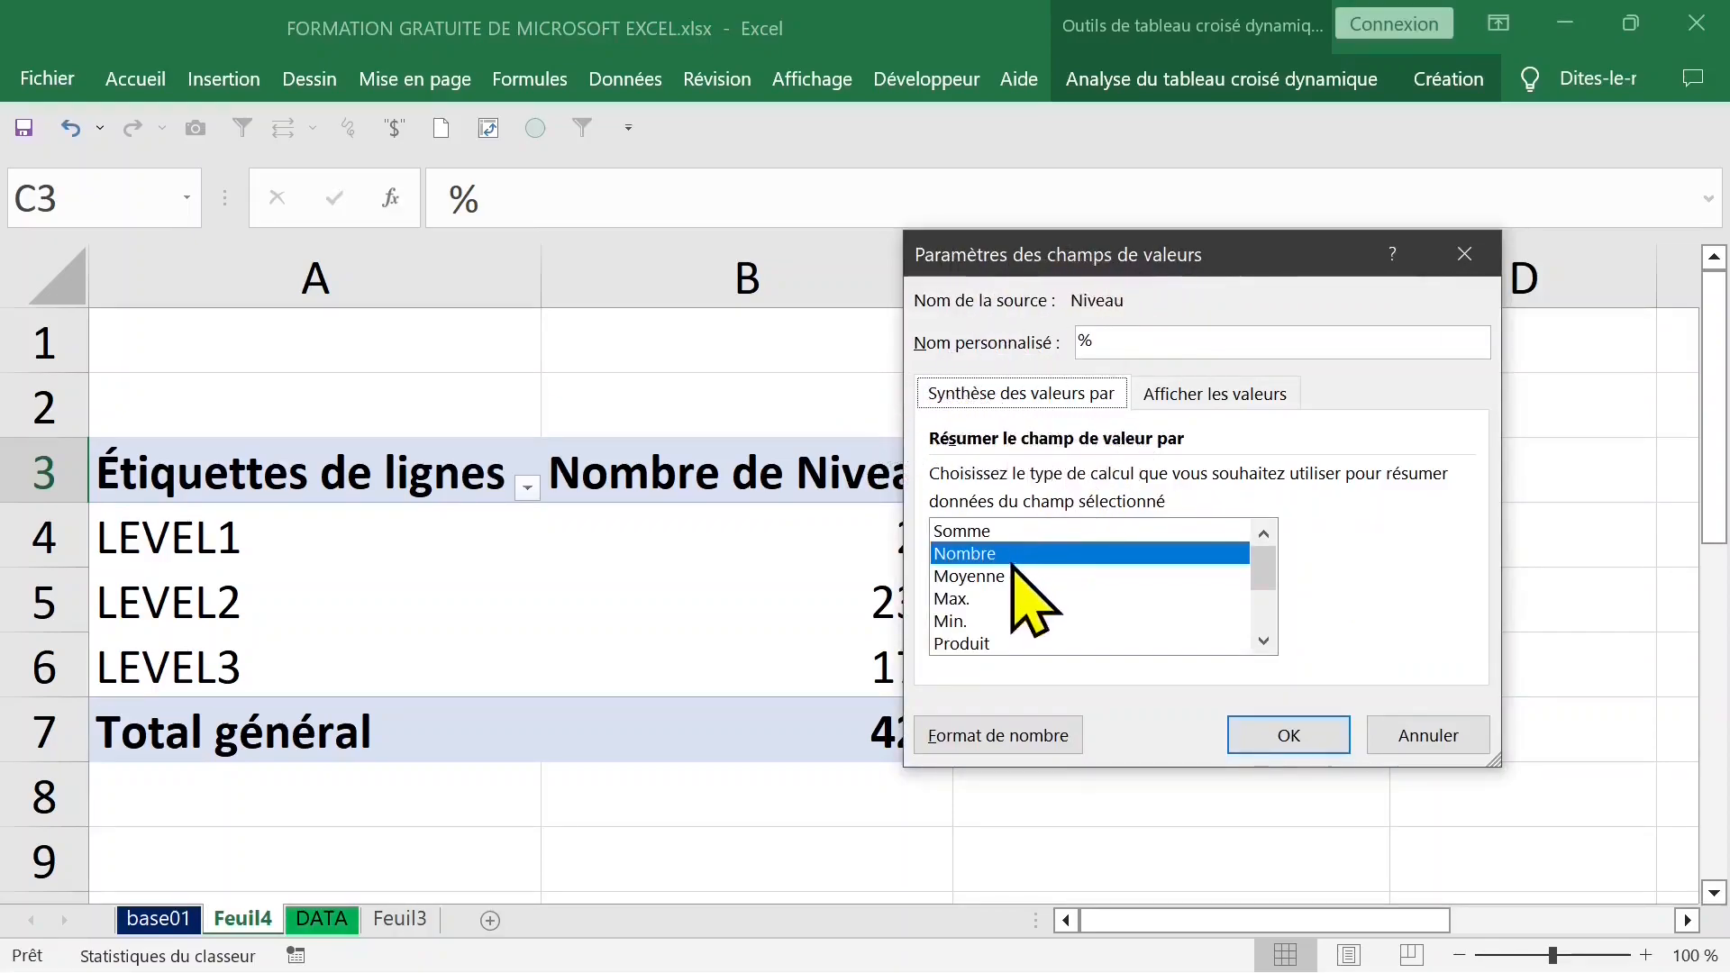
click(1207, 397)
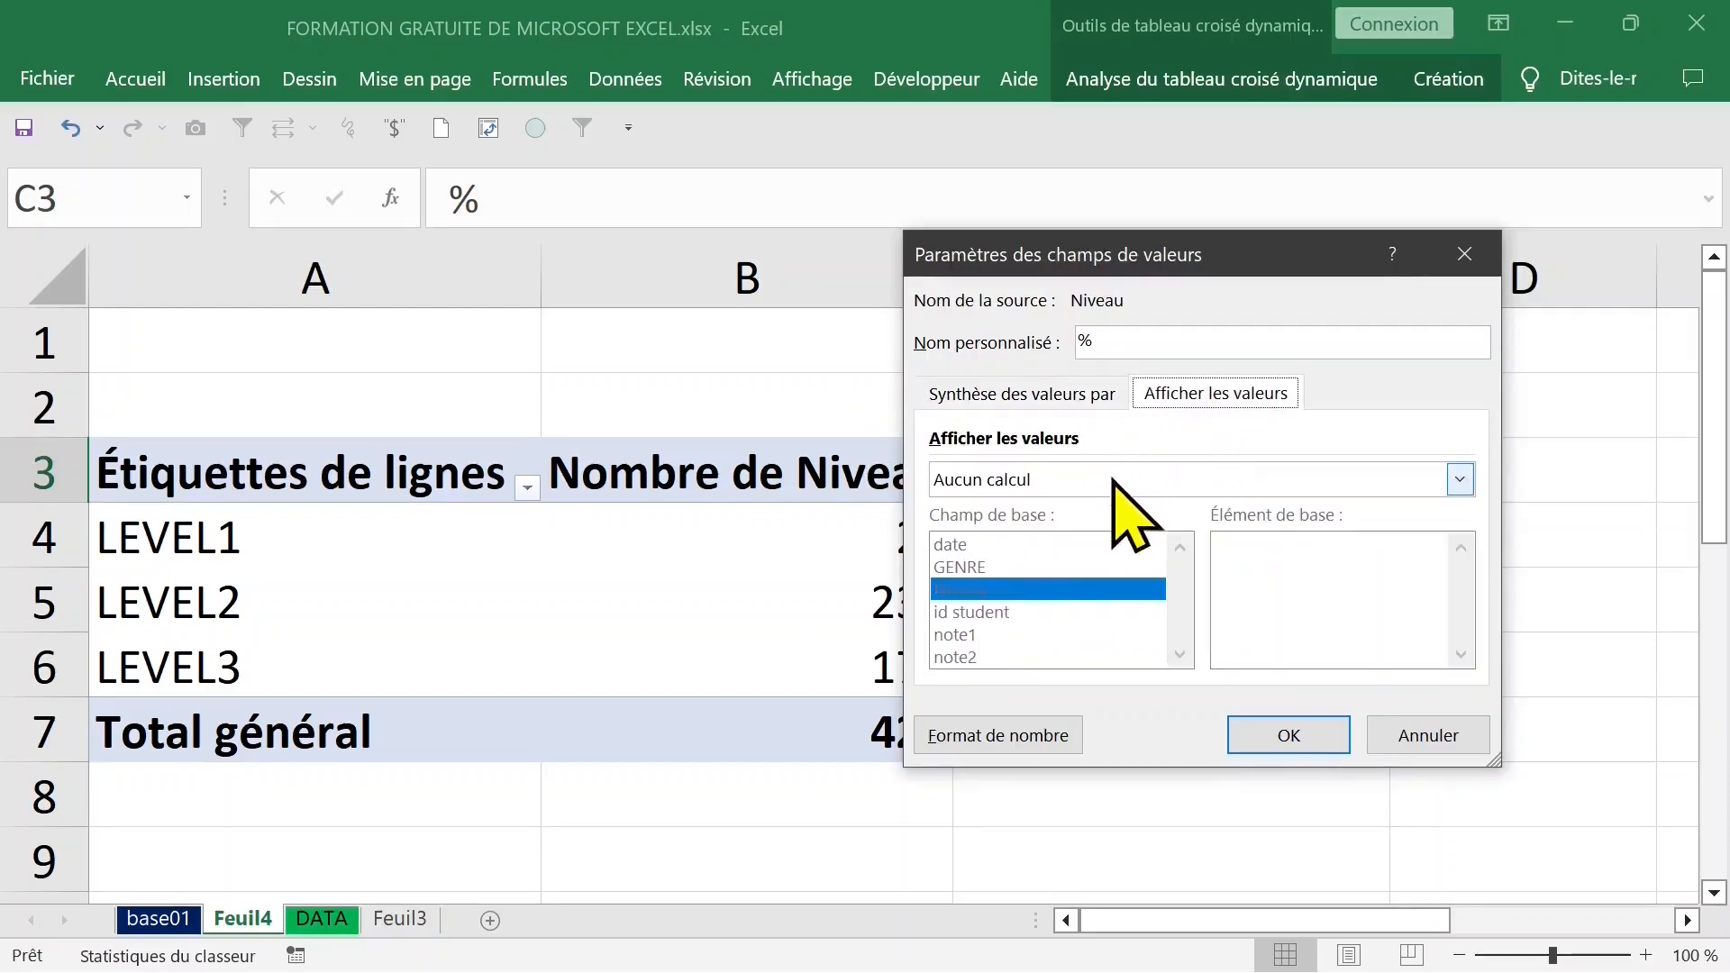
click(1071, 480)
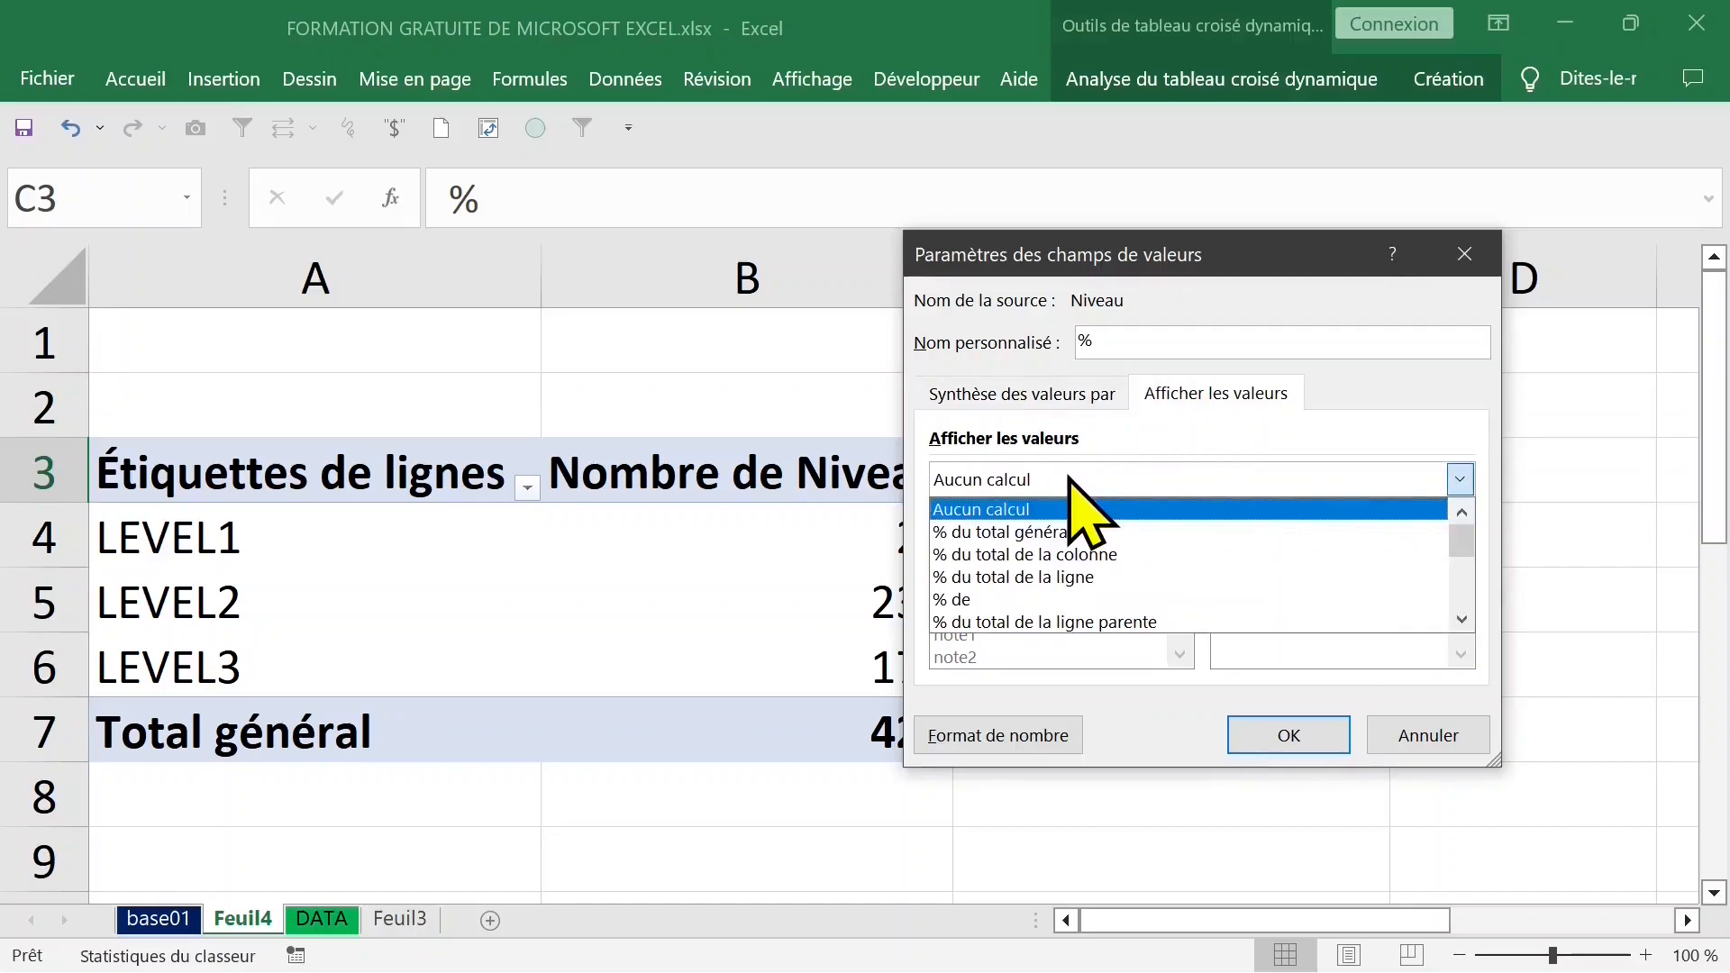
click(1158, 554)
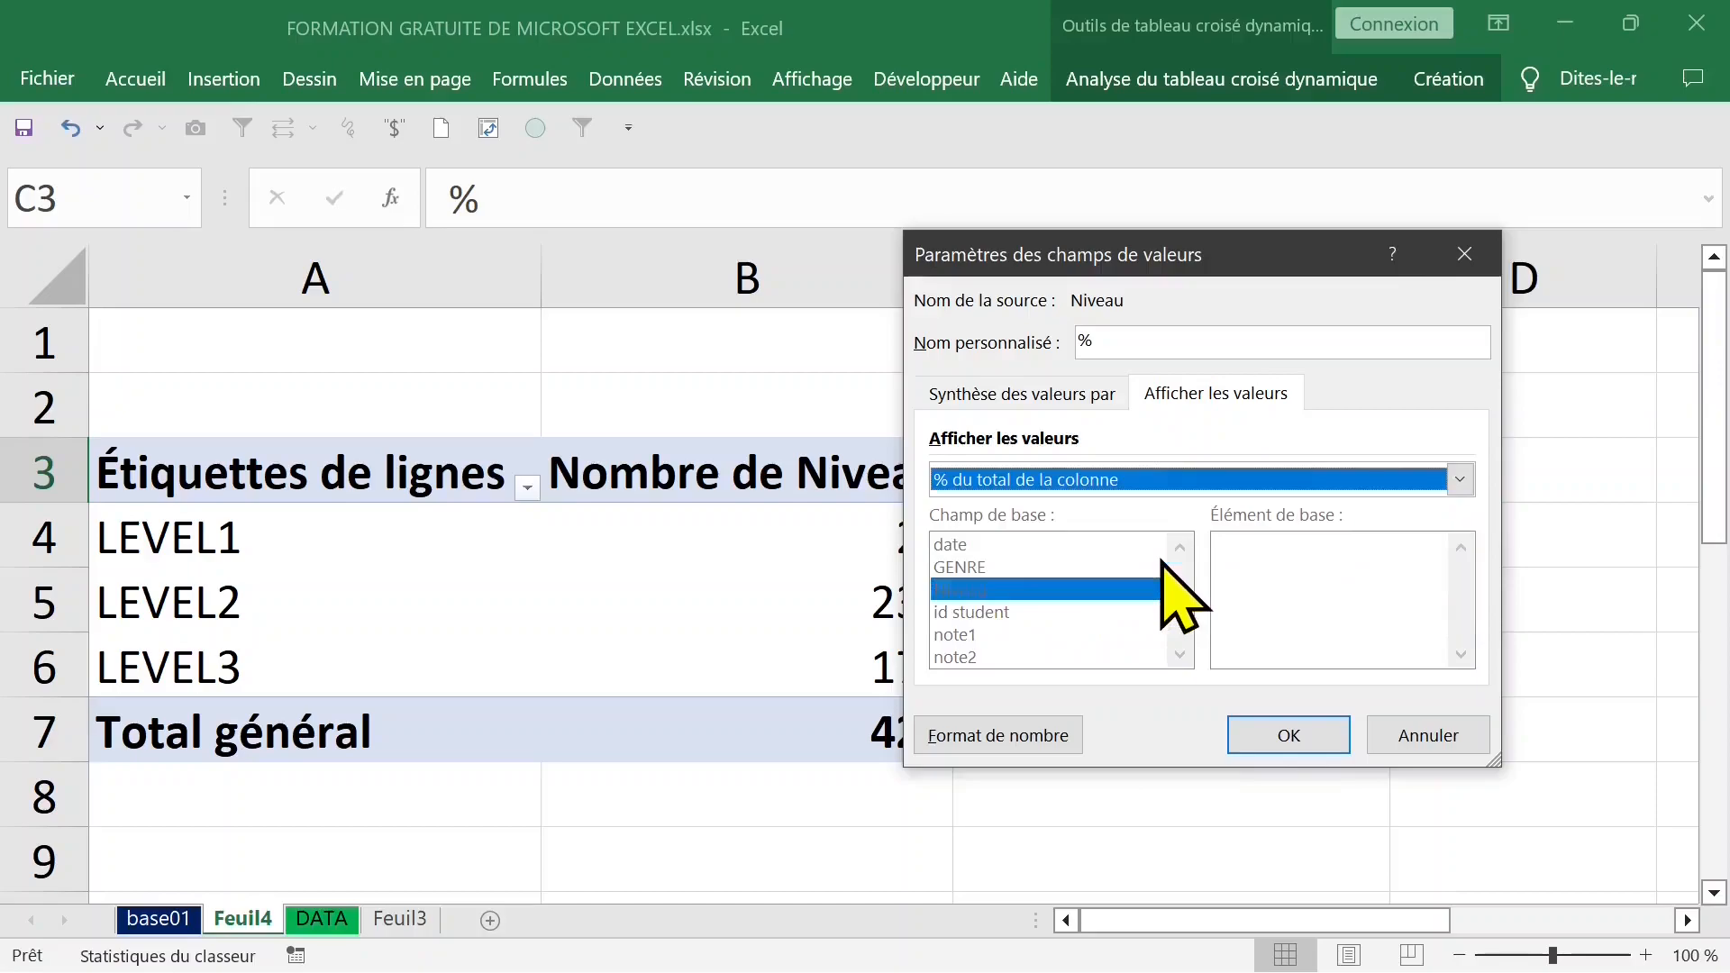
Format the % field as Pourcentage with 0 decimals, apply the field settings and undo them
click(994, 737)
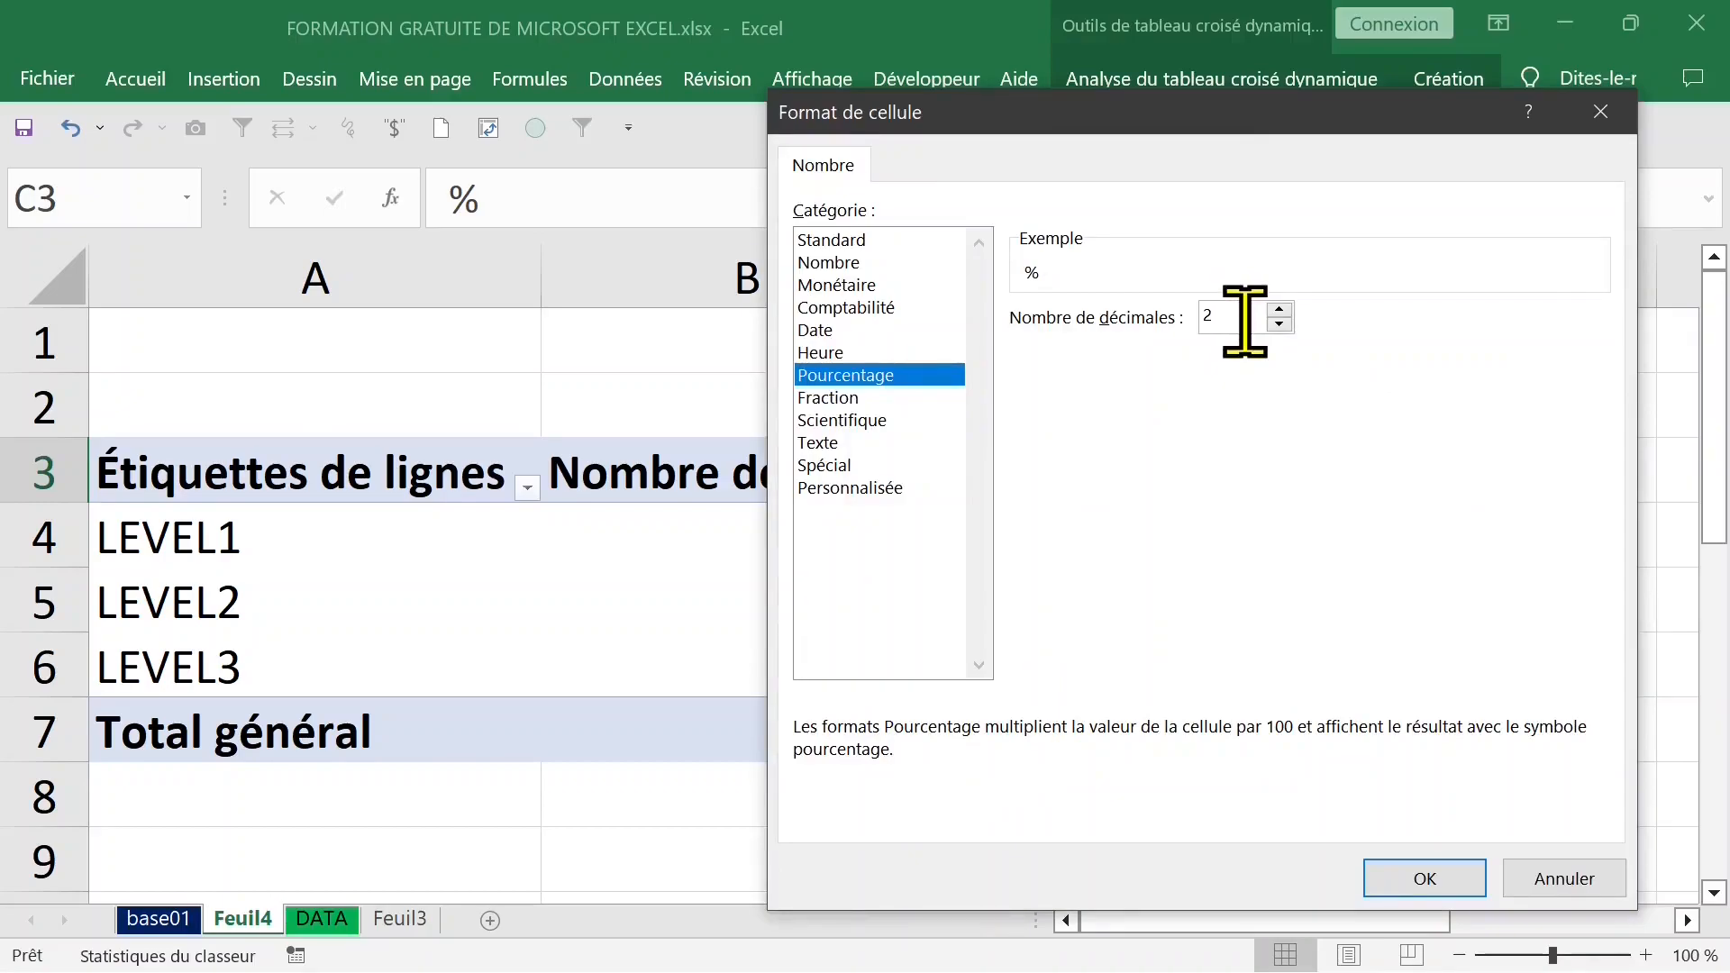
click(1279, 309)
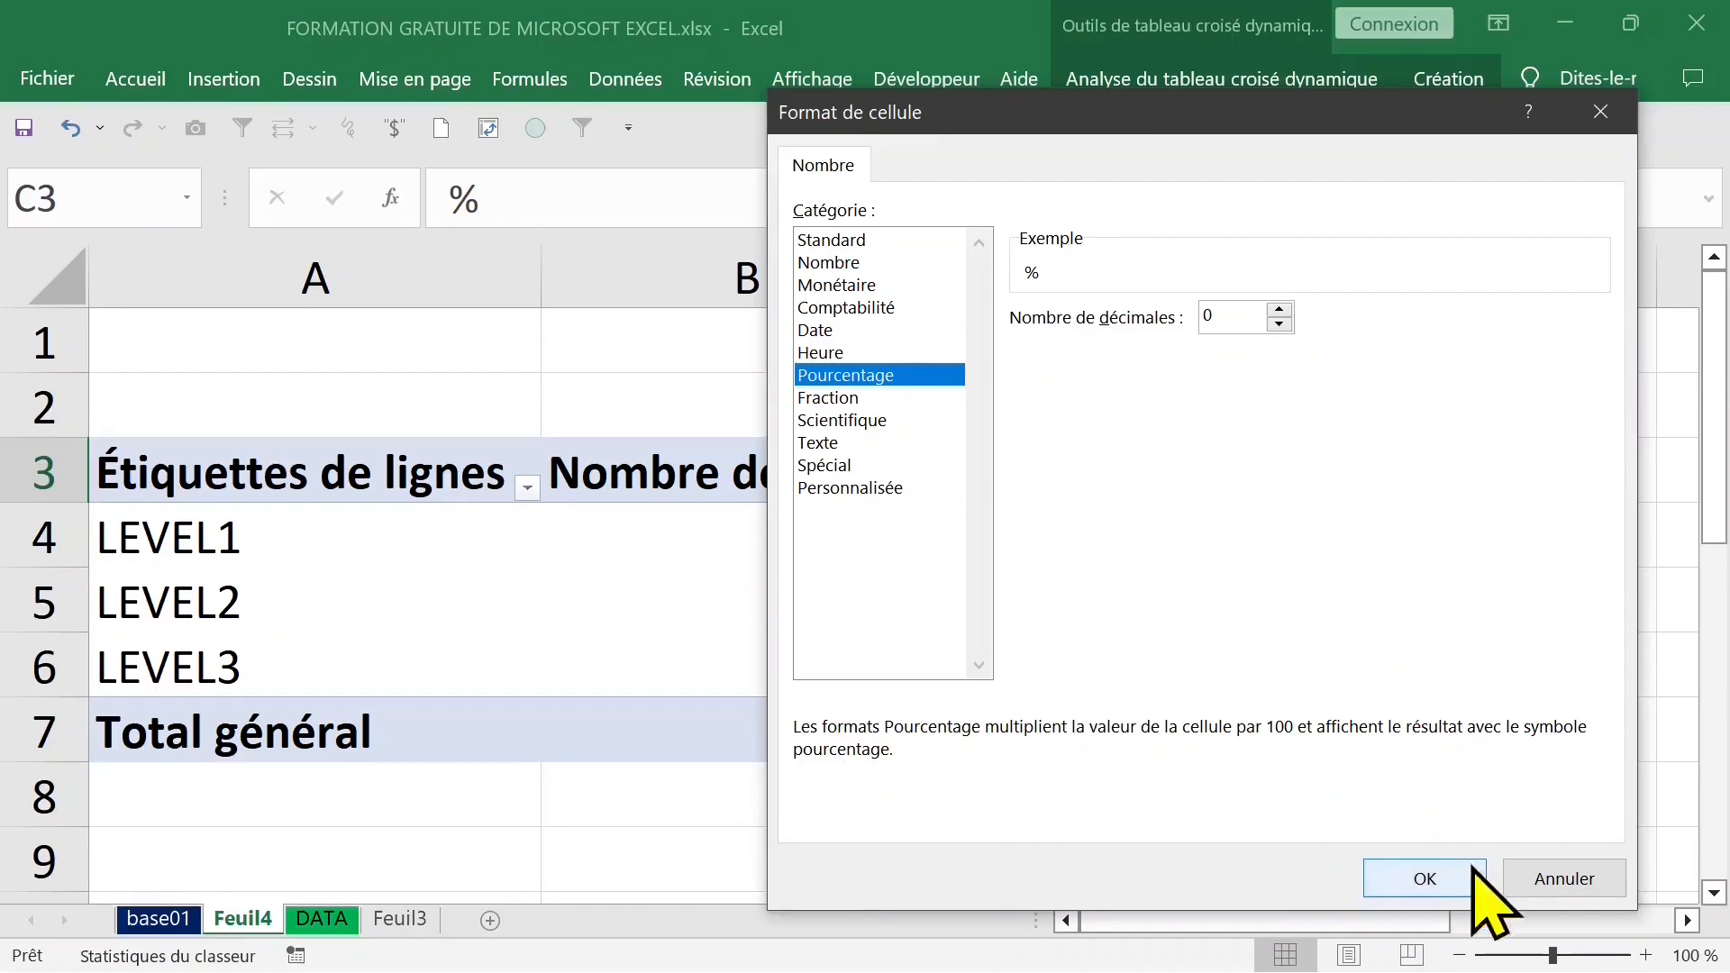
click(1435, 883)
click(1288, 736)
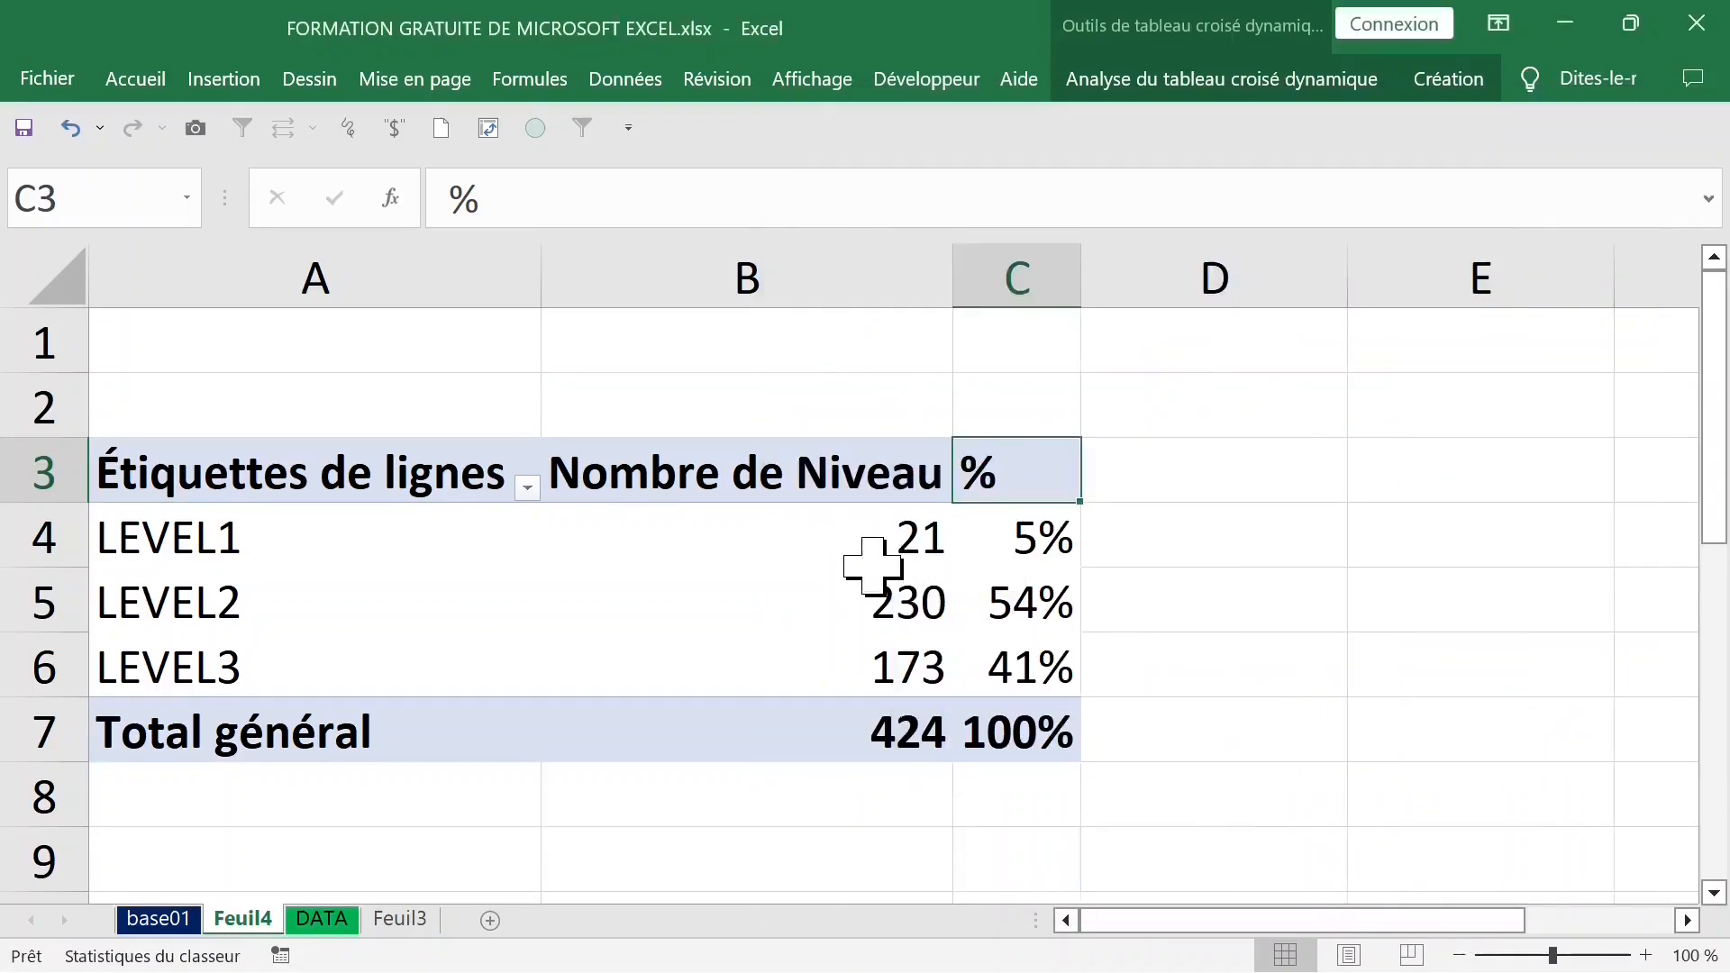
click(71, 128)
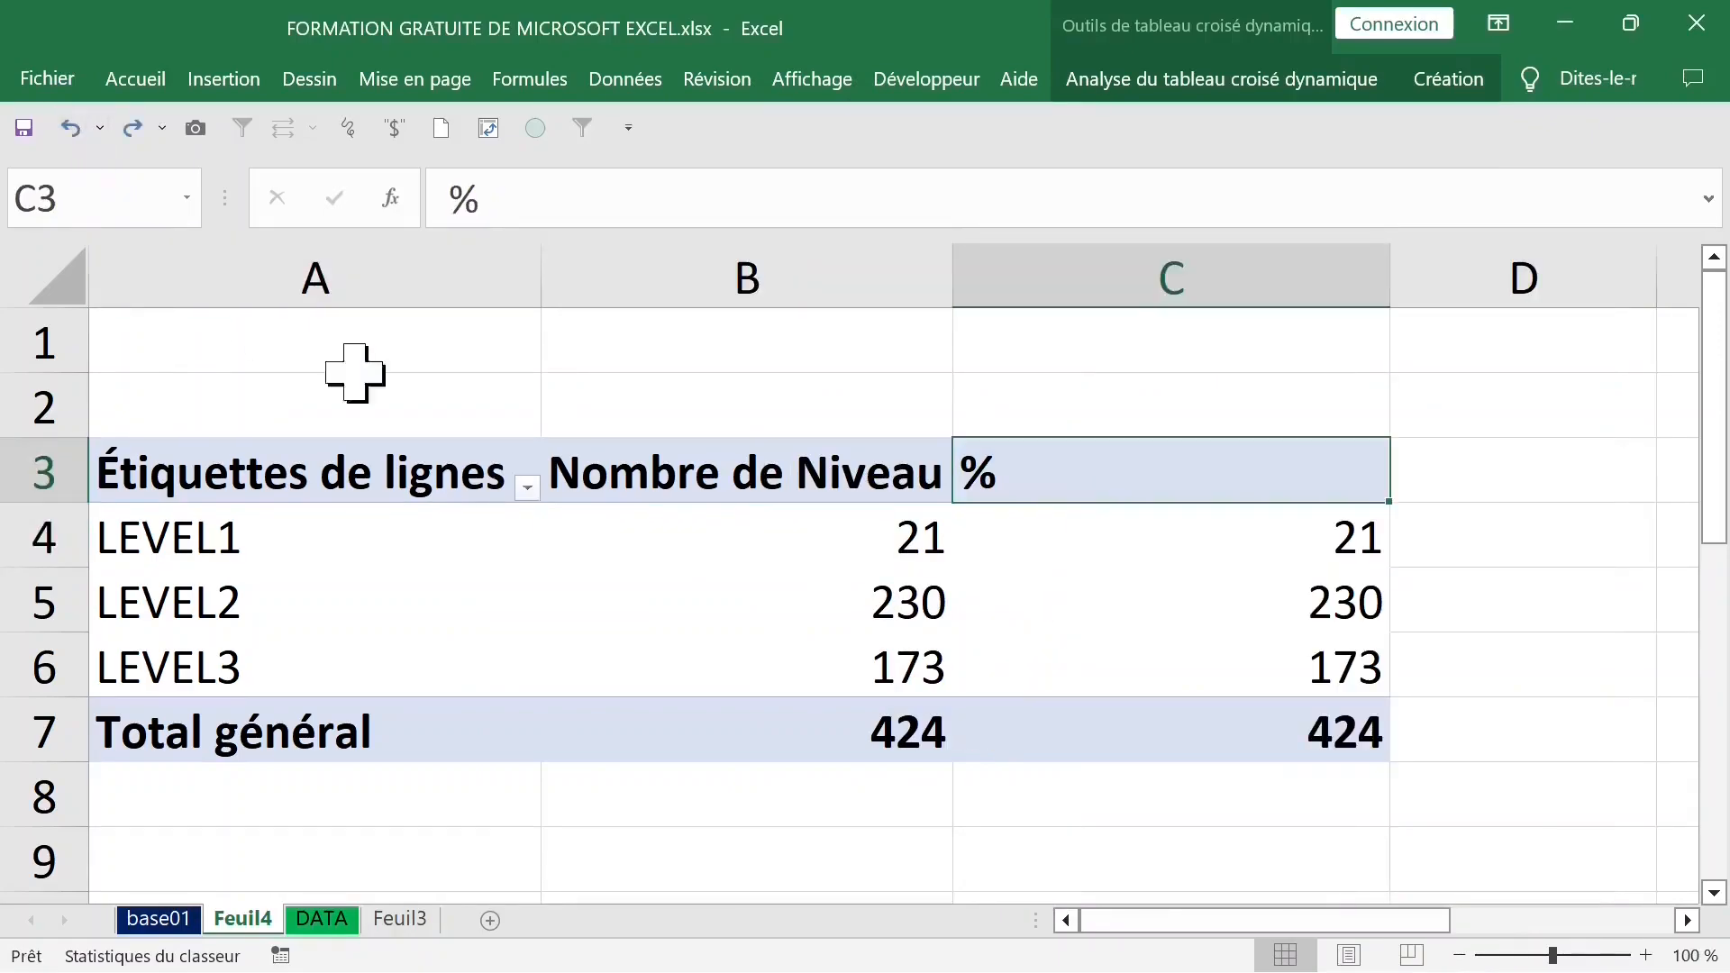
Reopen the field list and, in the % field's value settings, show the values as % du total de la colonne
click(1014, 534)
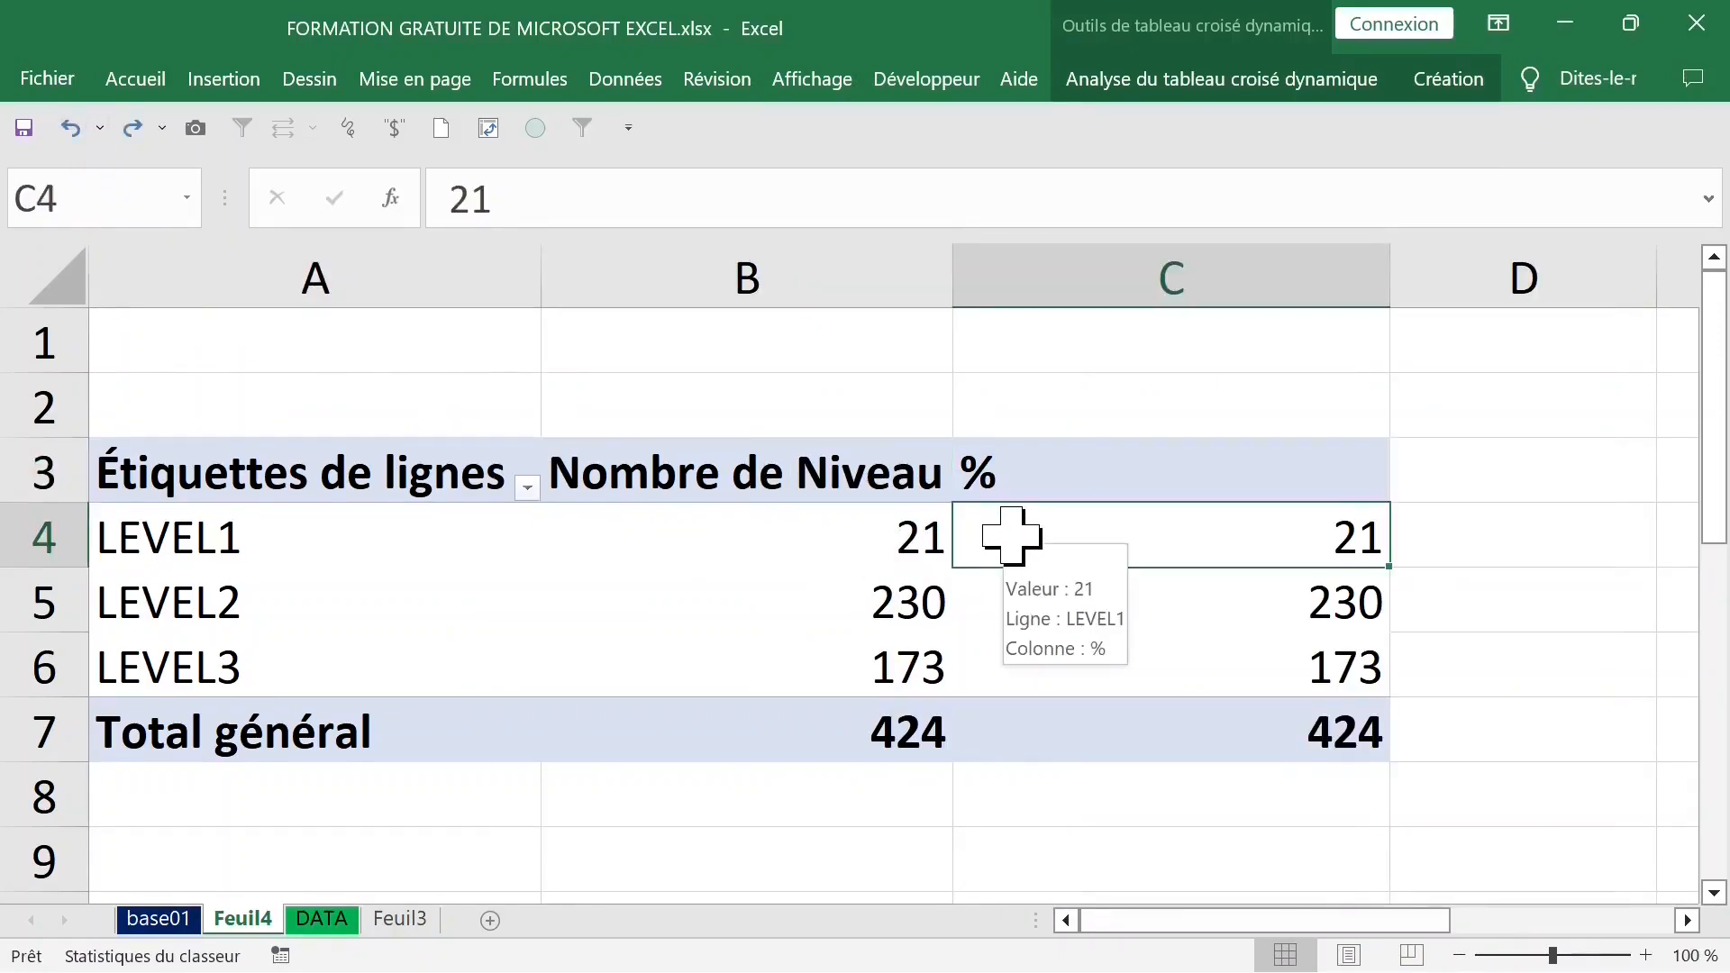
right_click(1010, 536)
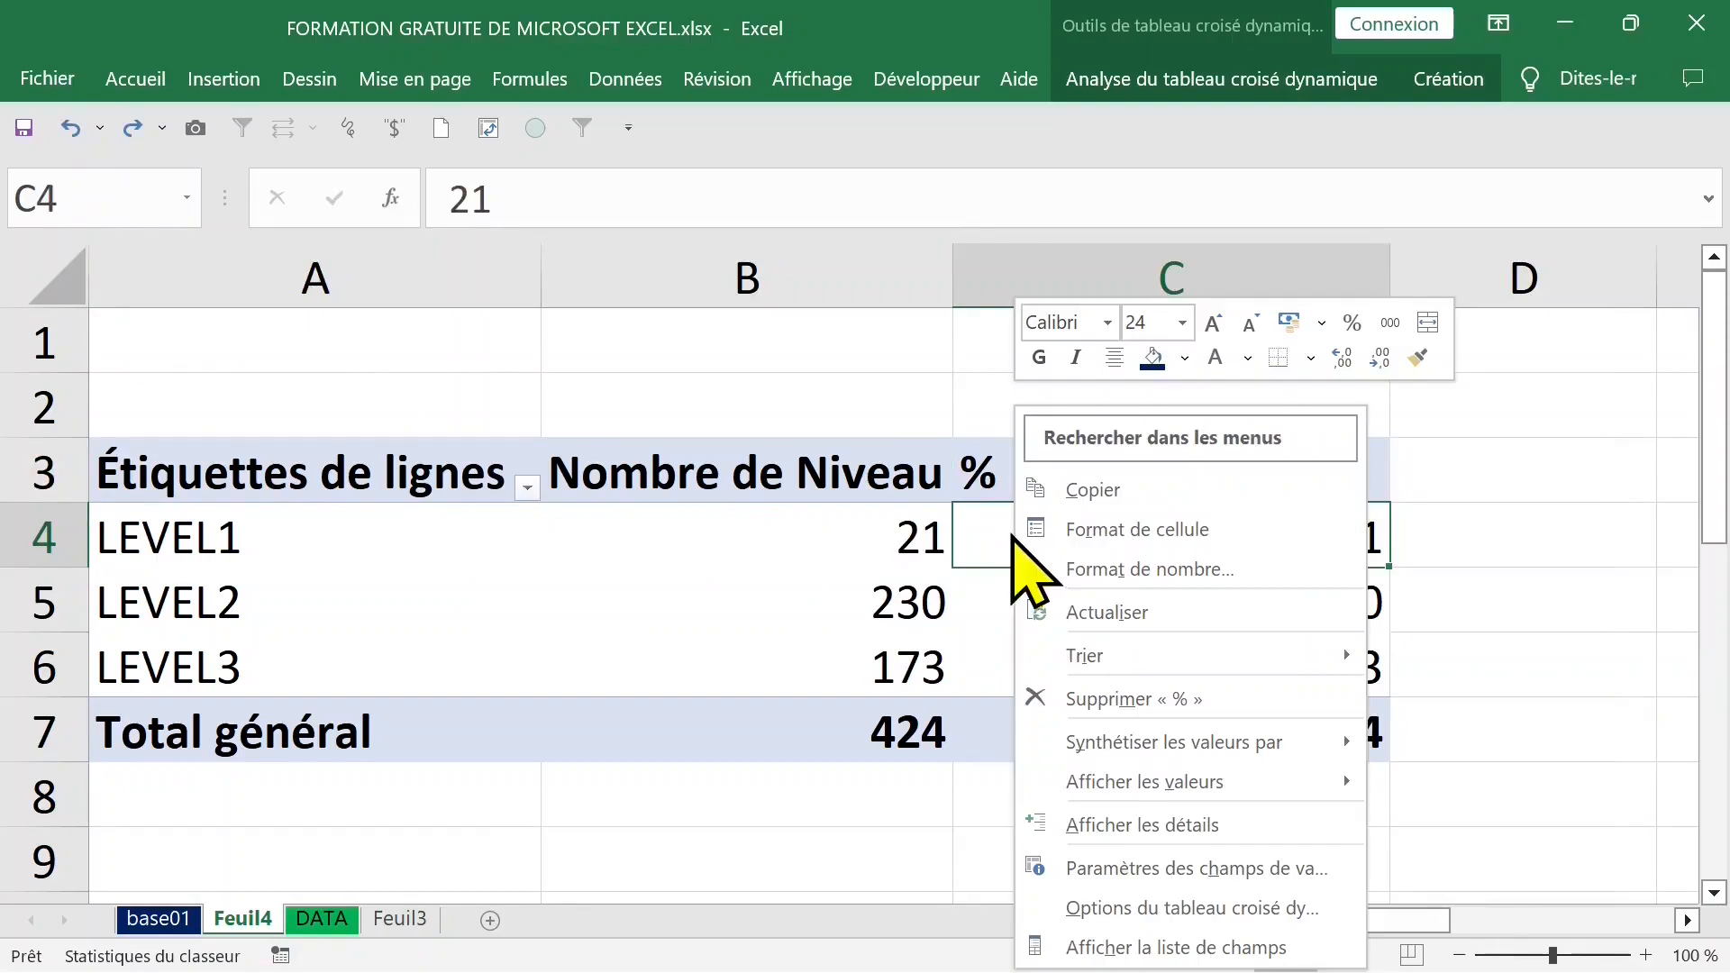
click(1170, 940)
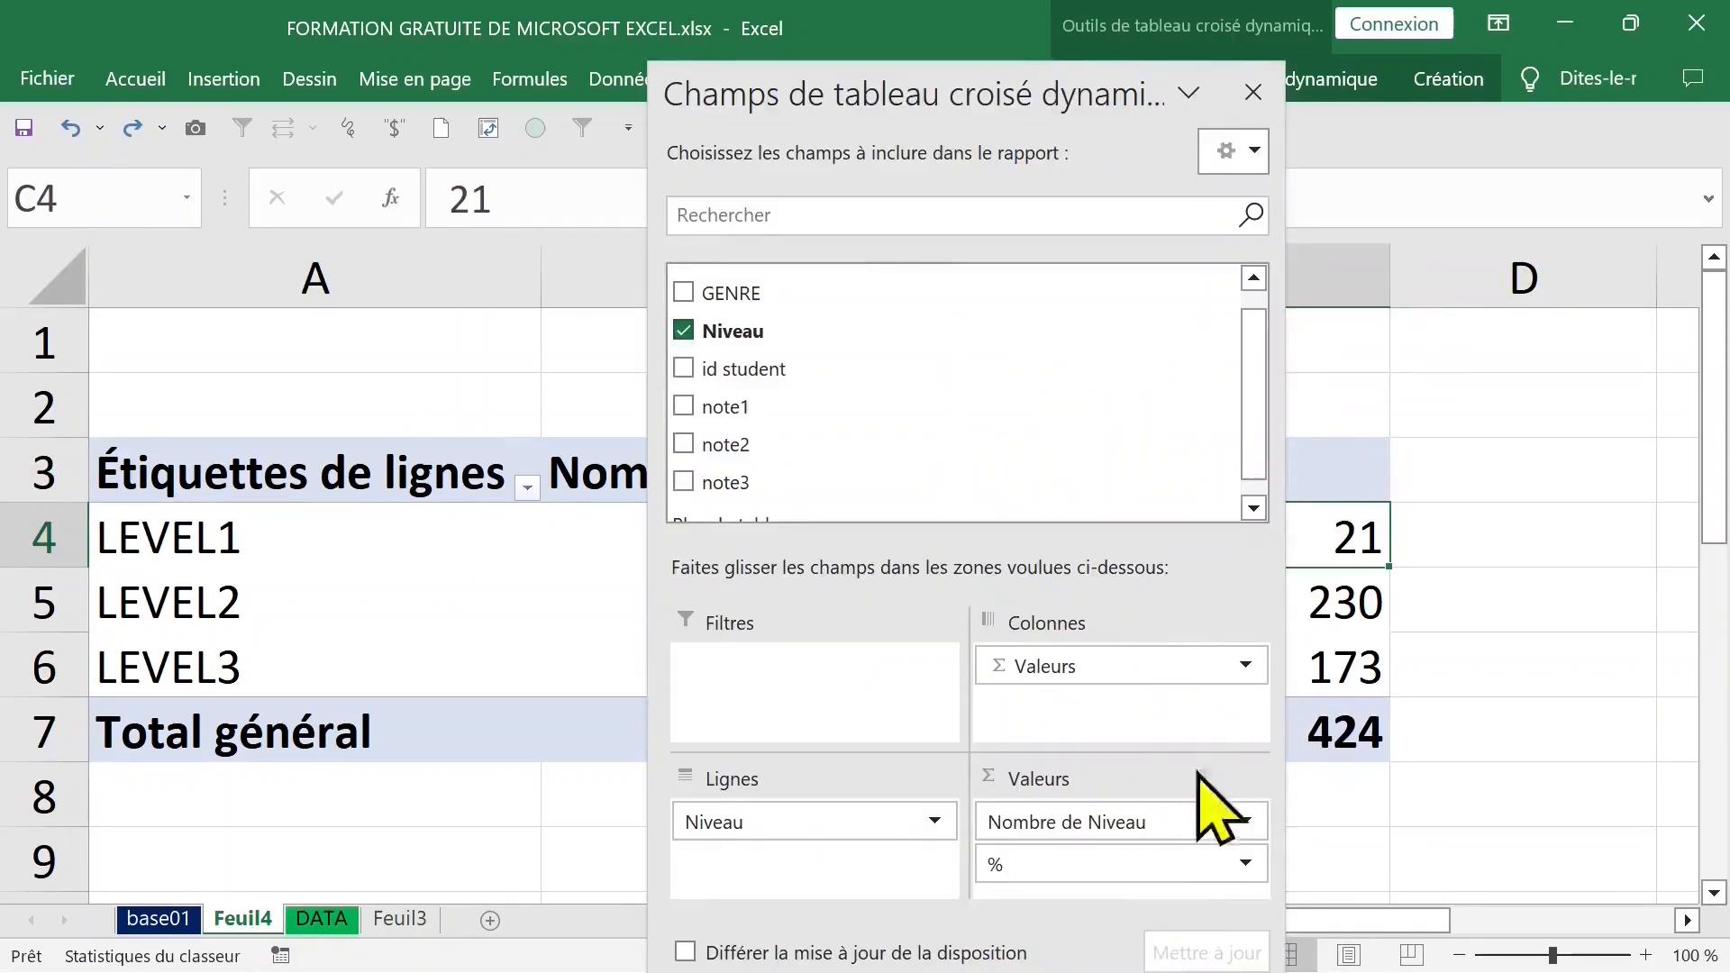
drag(1005, 115, 948, 45)
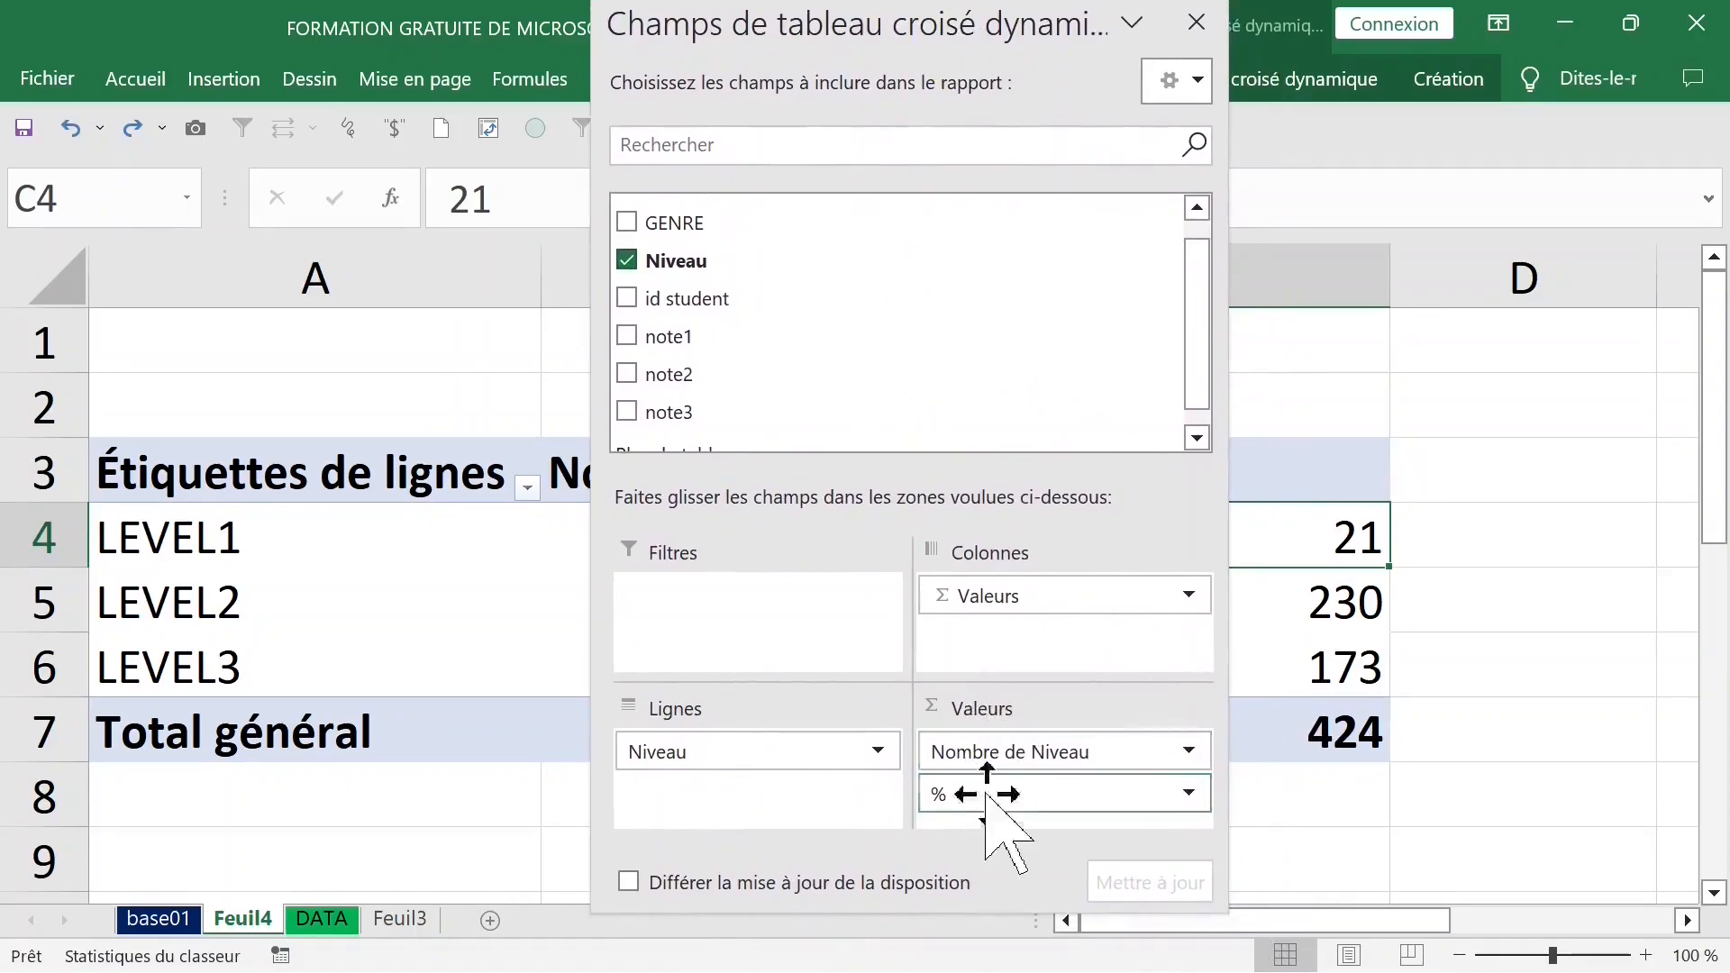
click(1189, 793)
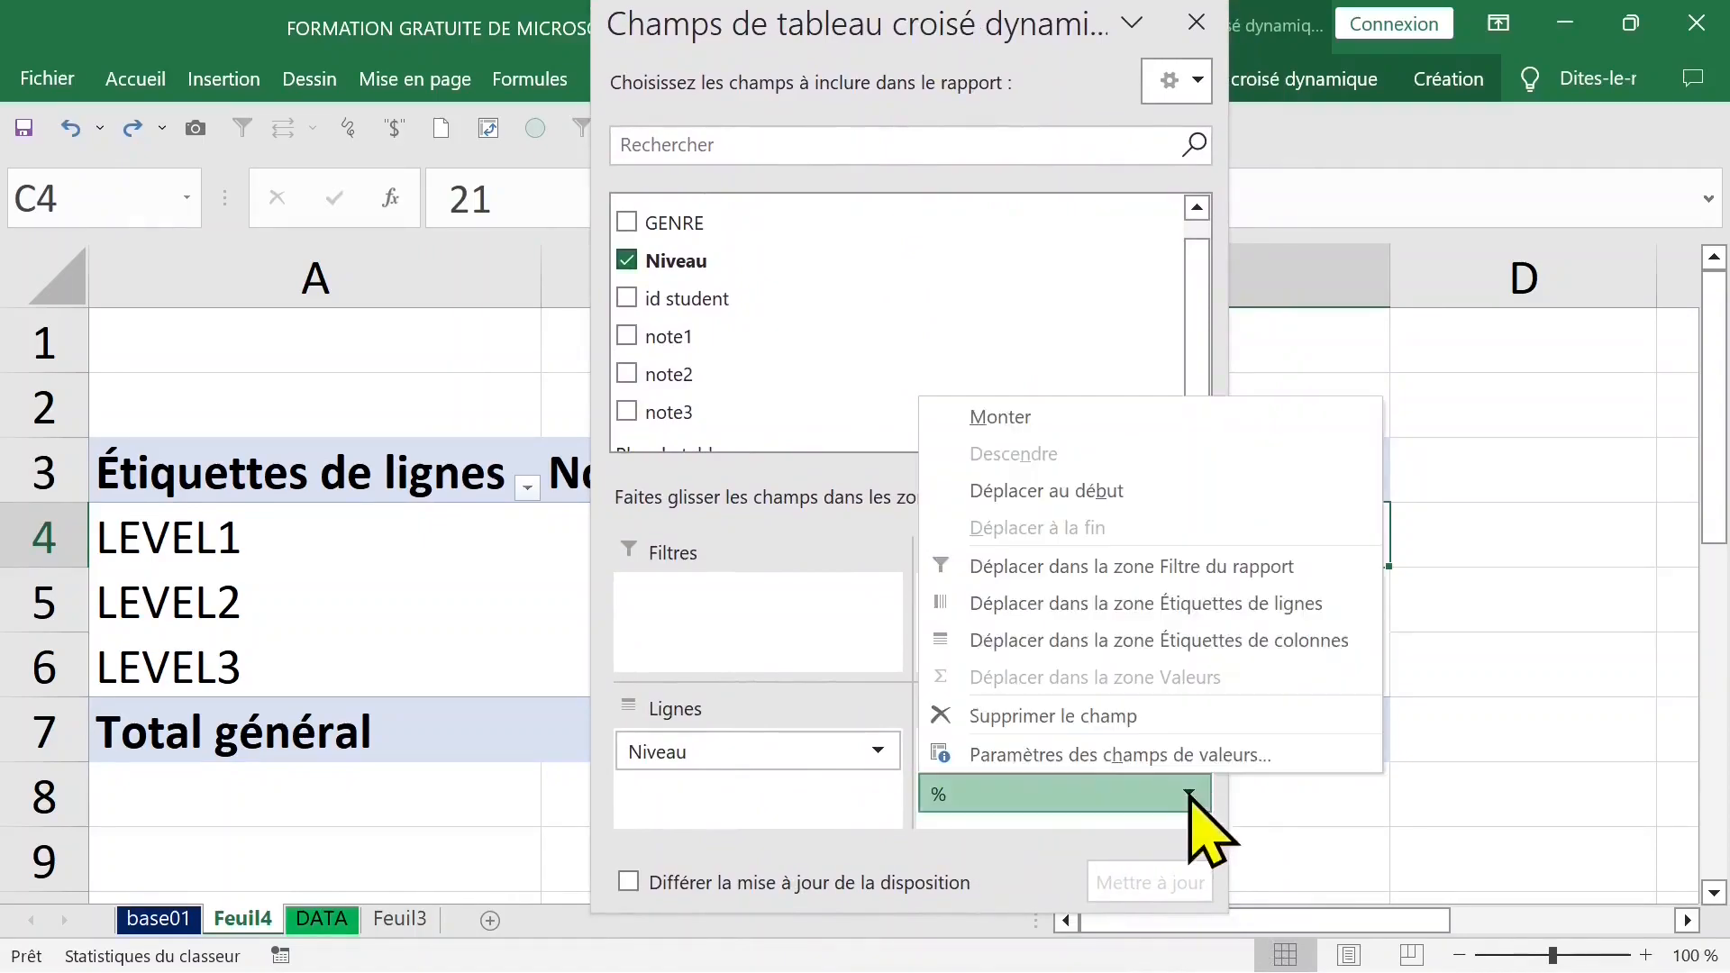
click(1000, 755)
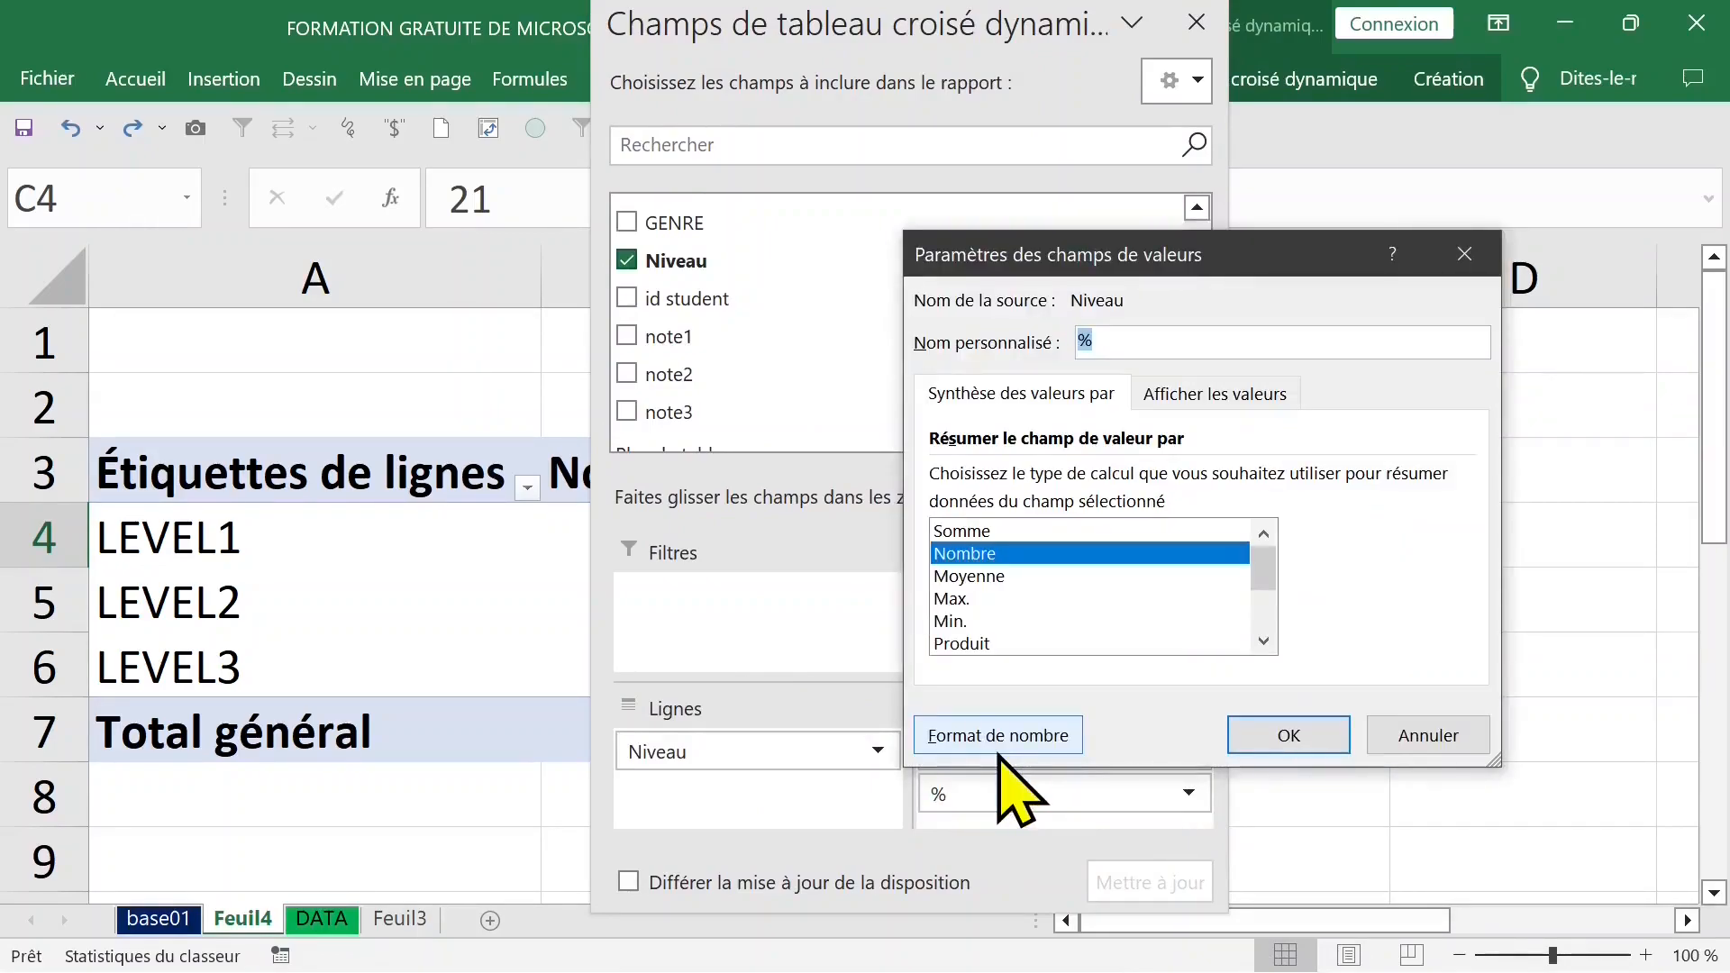
click(1251, 400)
click(1187, 480)
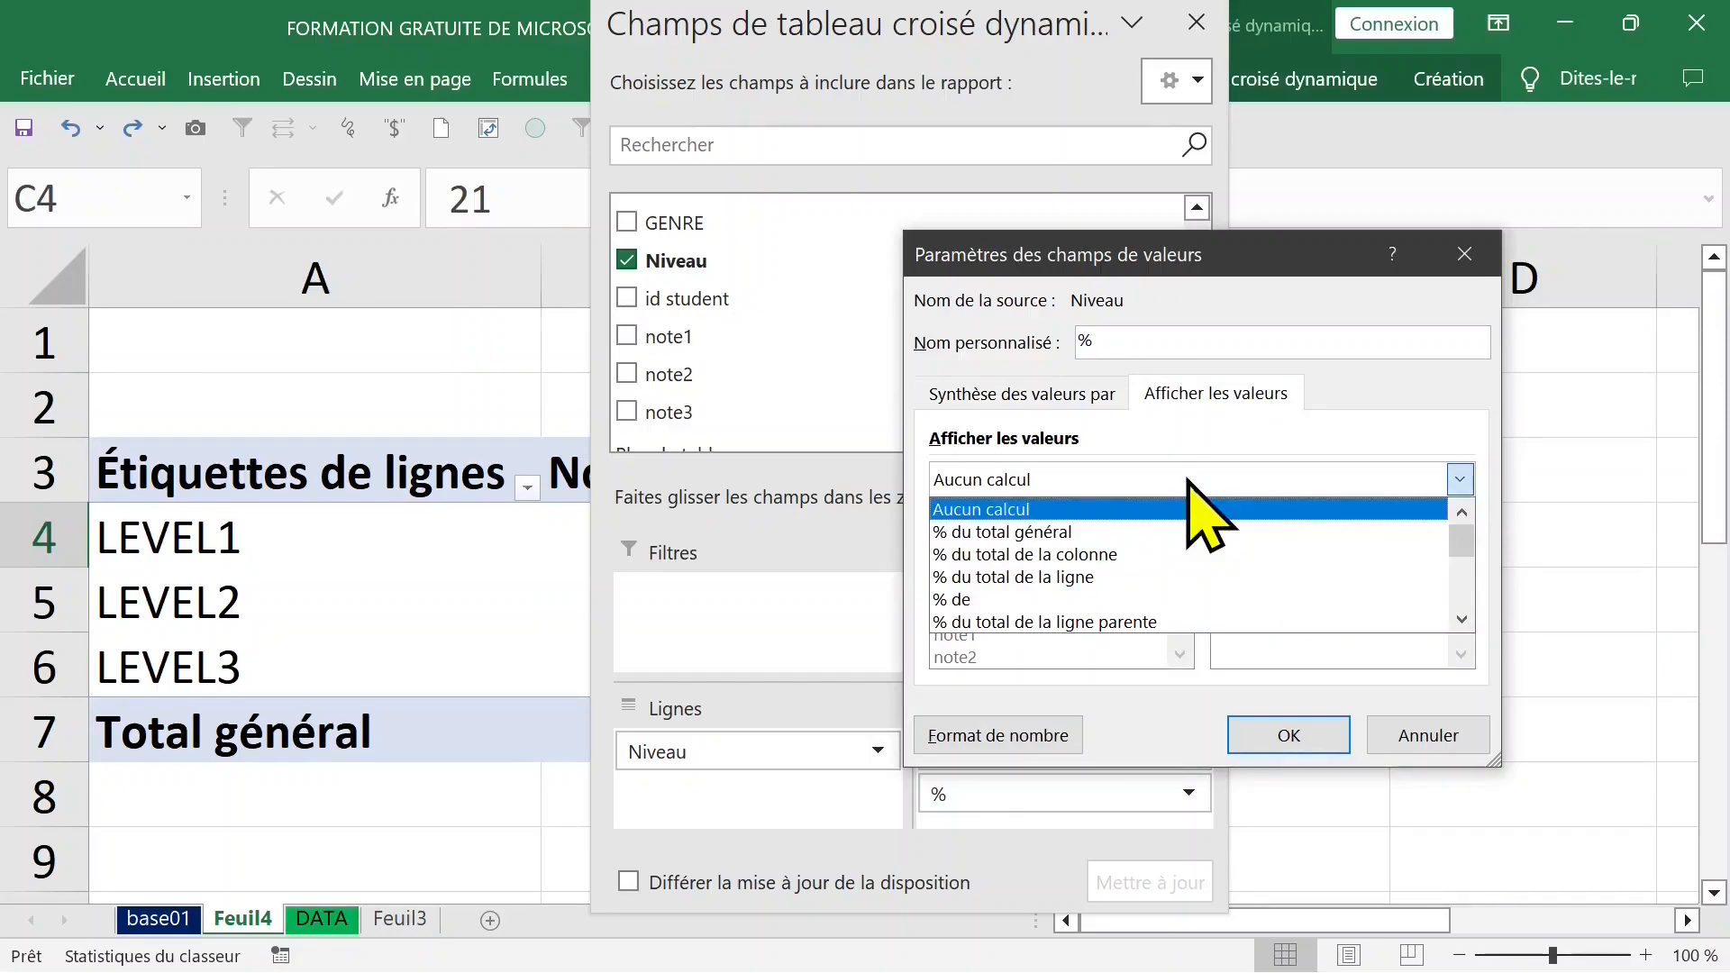
click(1145, 554)
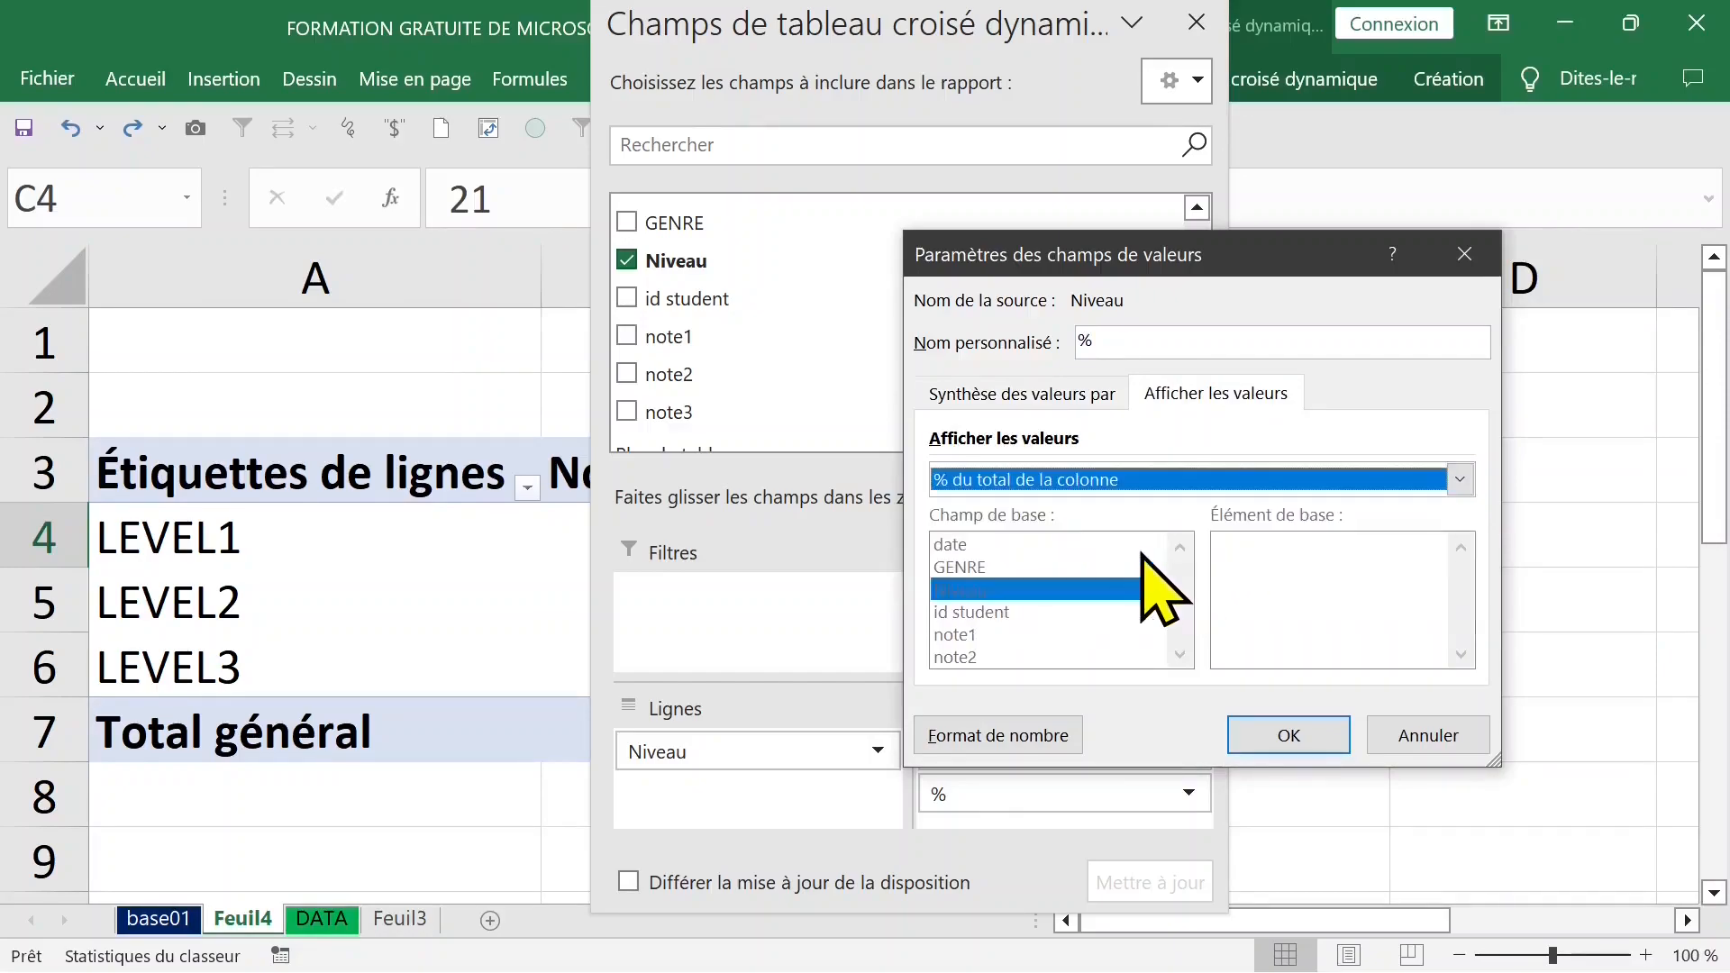
Format the % field as Pourcentage with 2 decimals, apply the field settings and close the field list
click(1014, 737)
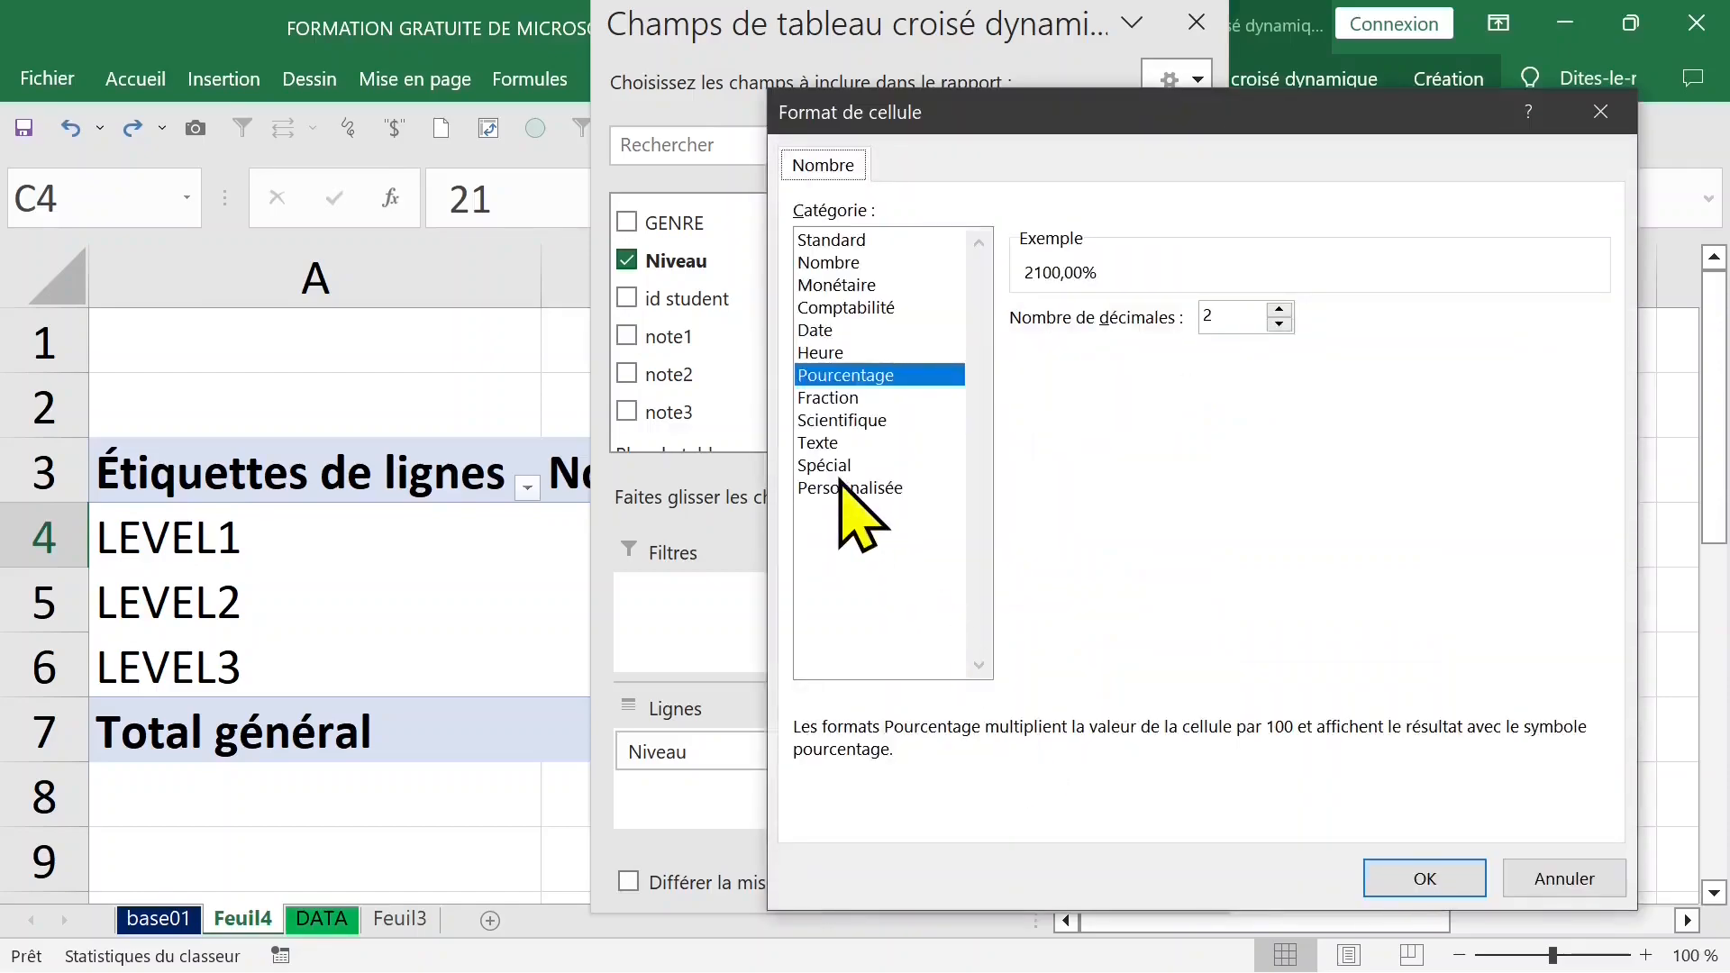
click(1233, 316)
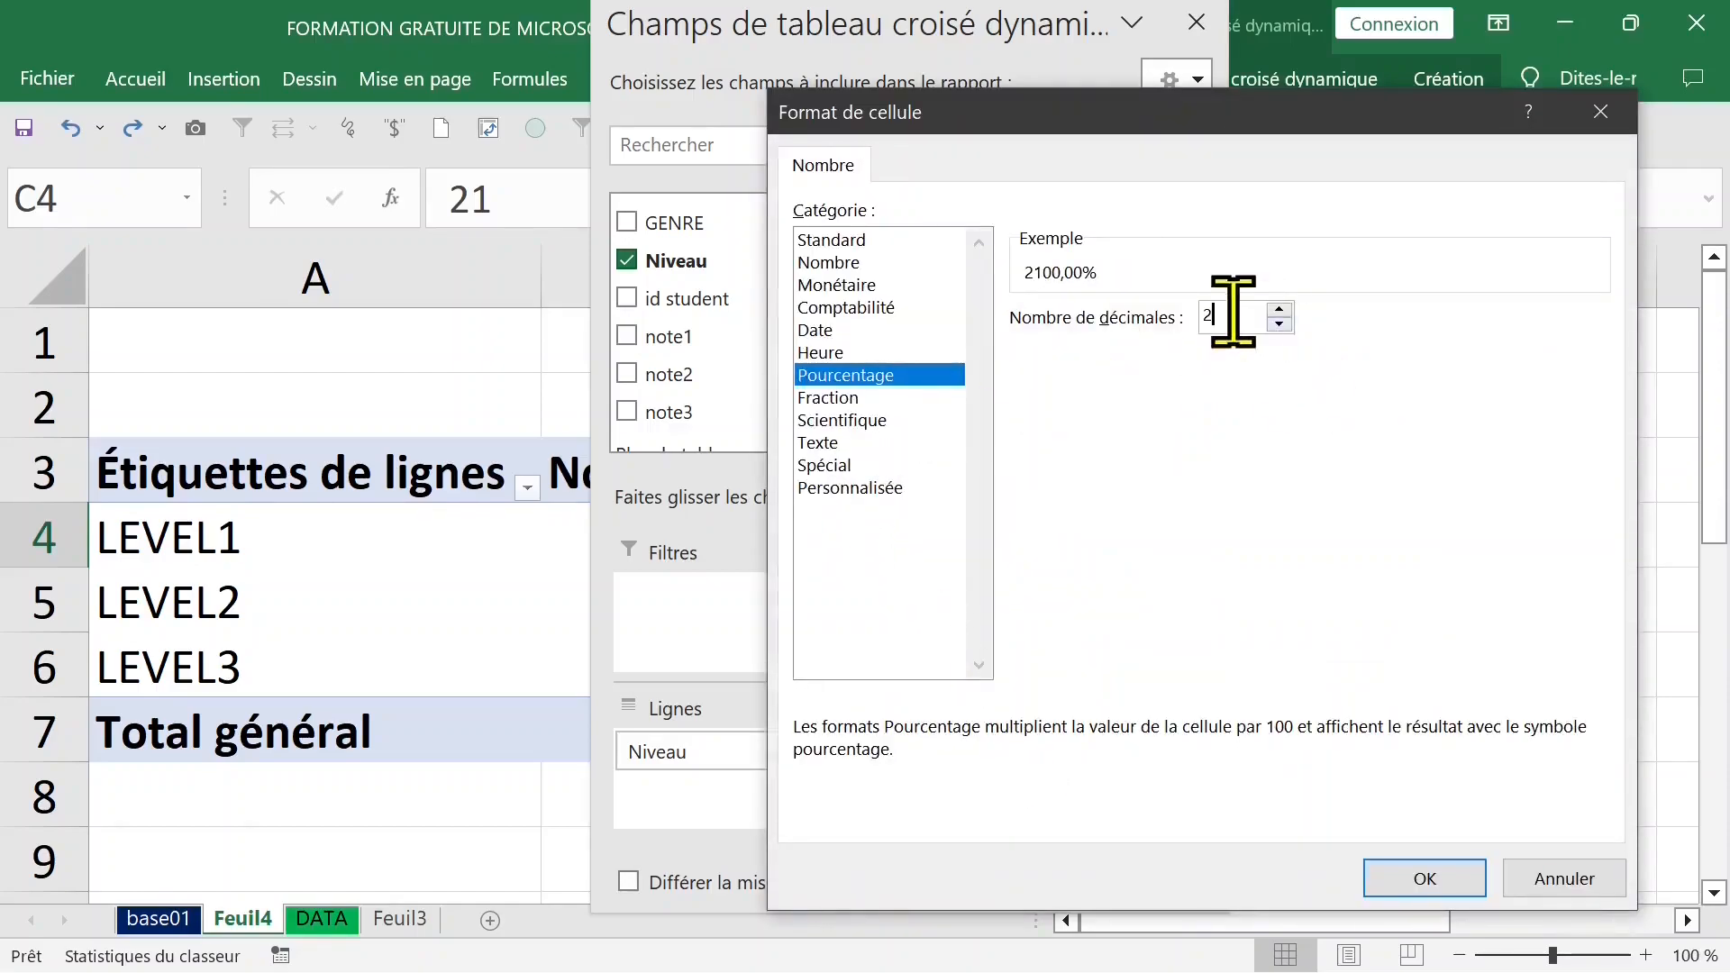
click(1410, 879)
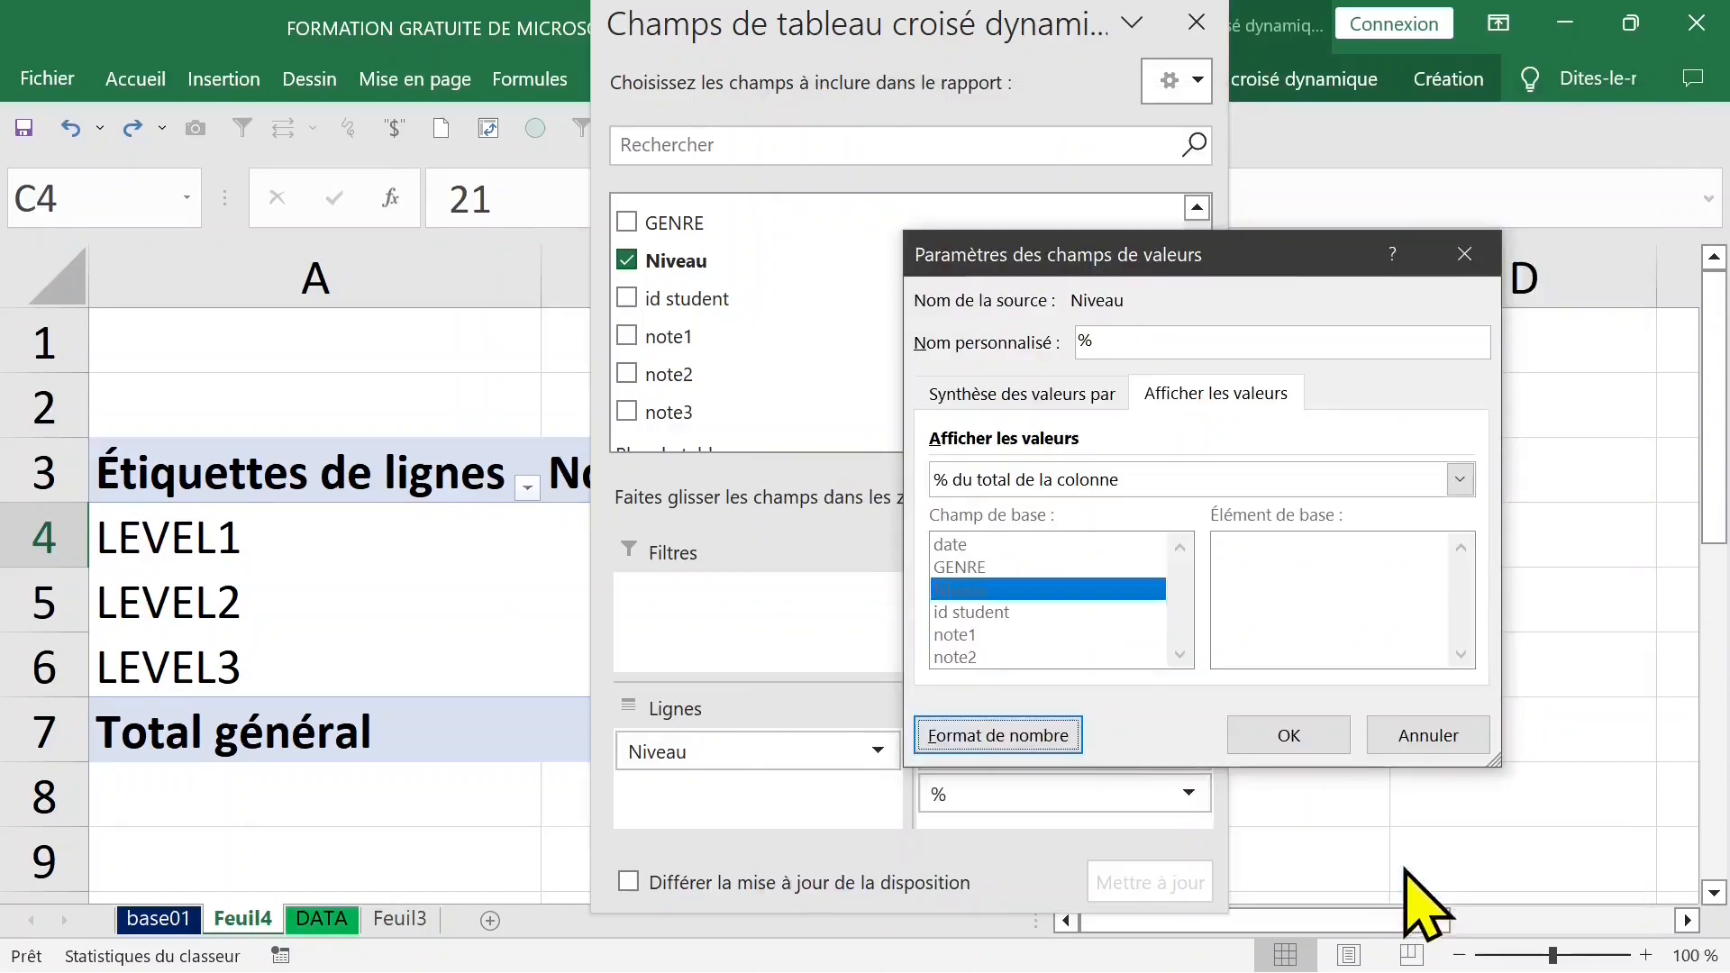
click(1306, 751)
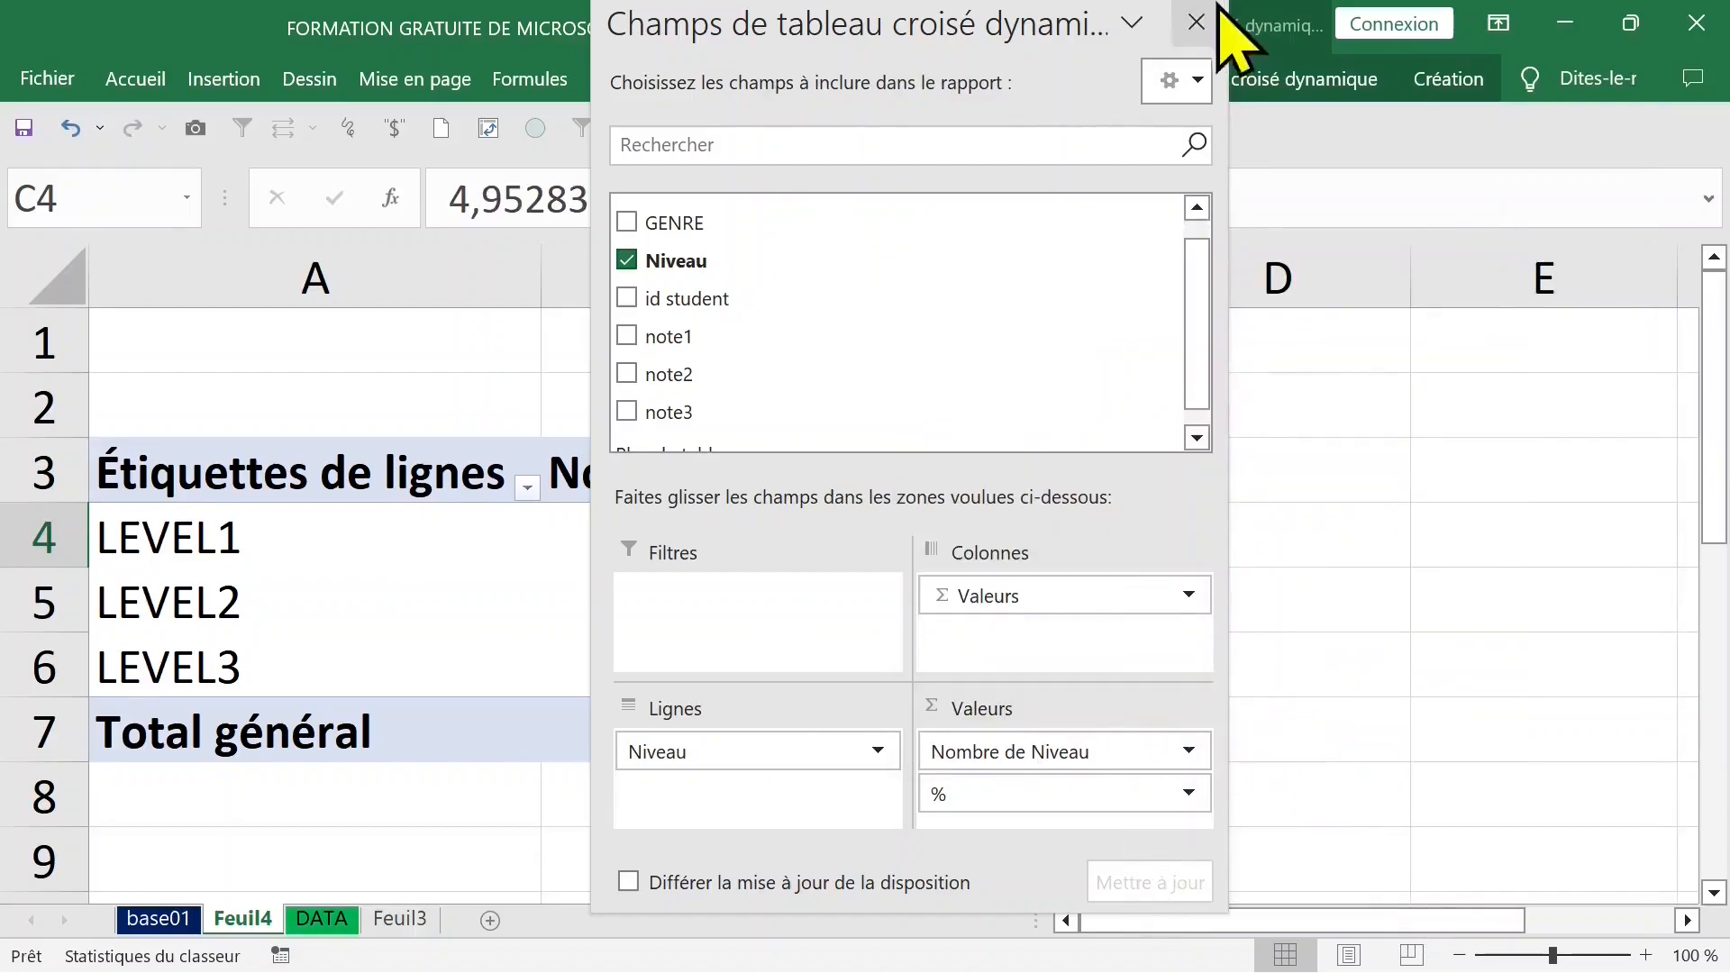
click(1196, 22)
Examine the pivot table's LEVEL rows and the Niveau and GENRE columns on the DATA sheet
drag(378, 550, 1073, 575)
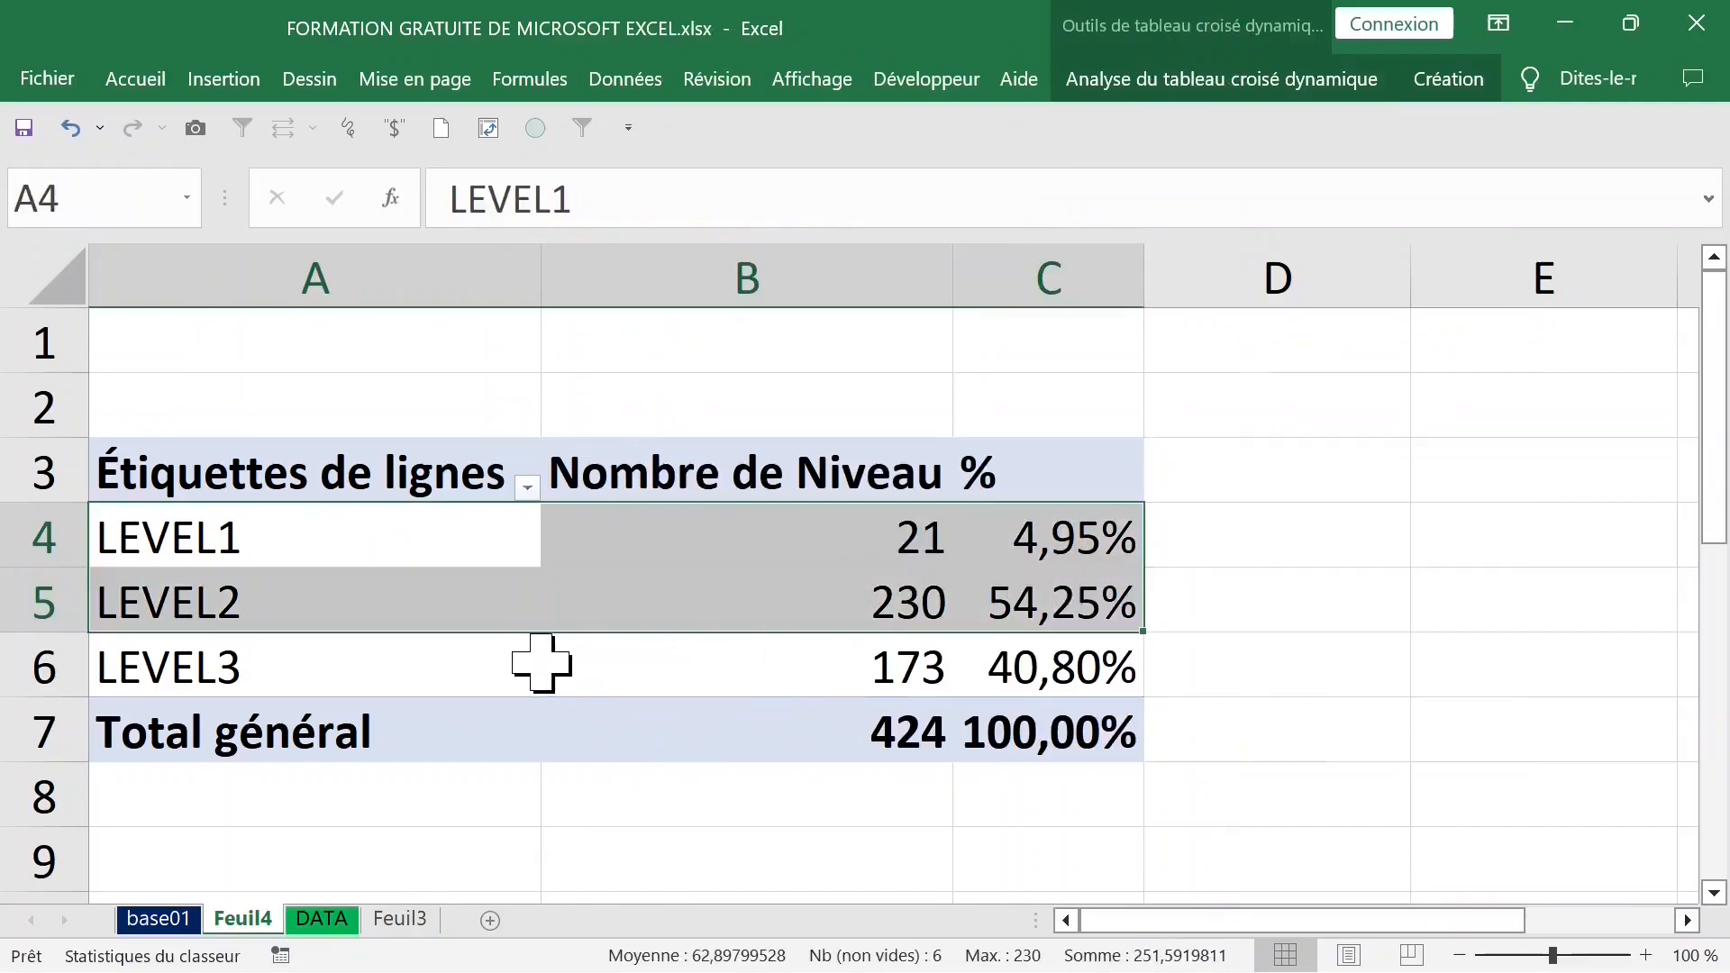
click(546, 664)
click(322, 919)
click(366, 533)
click(370, 257)
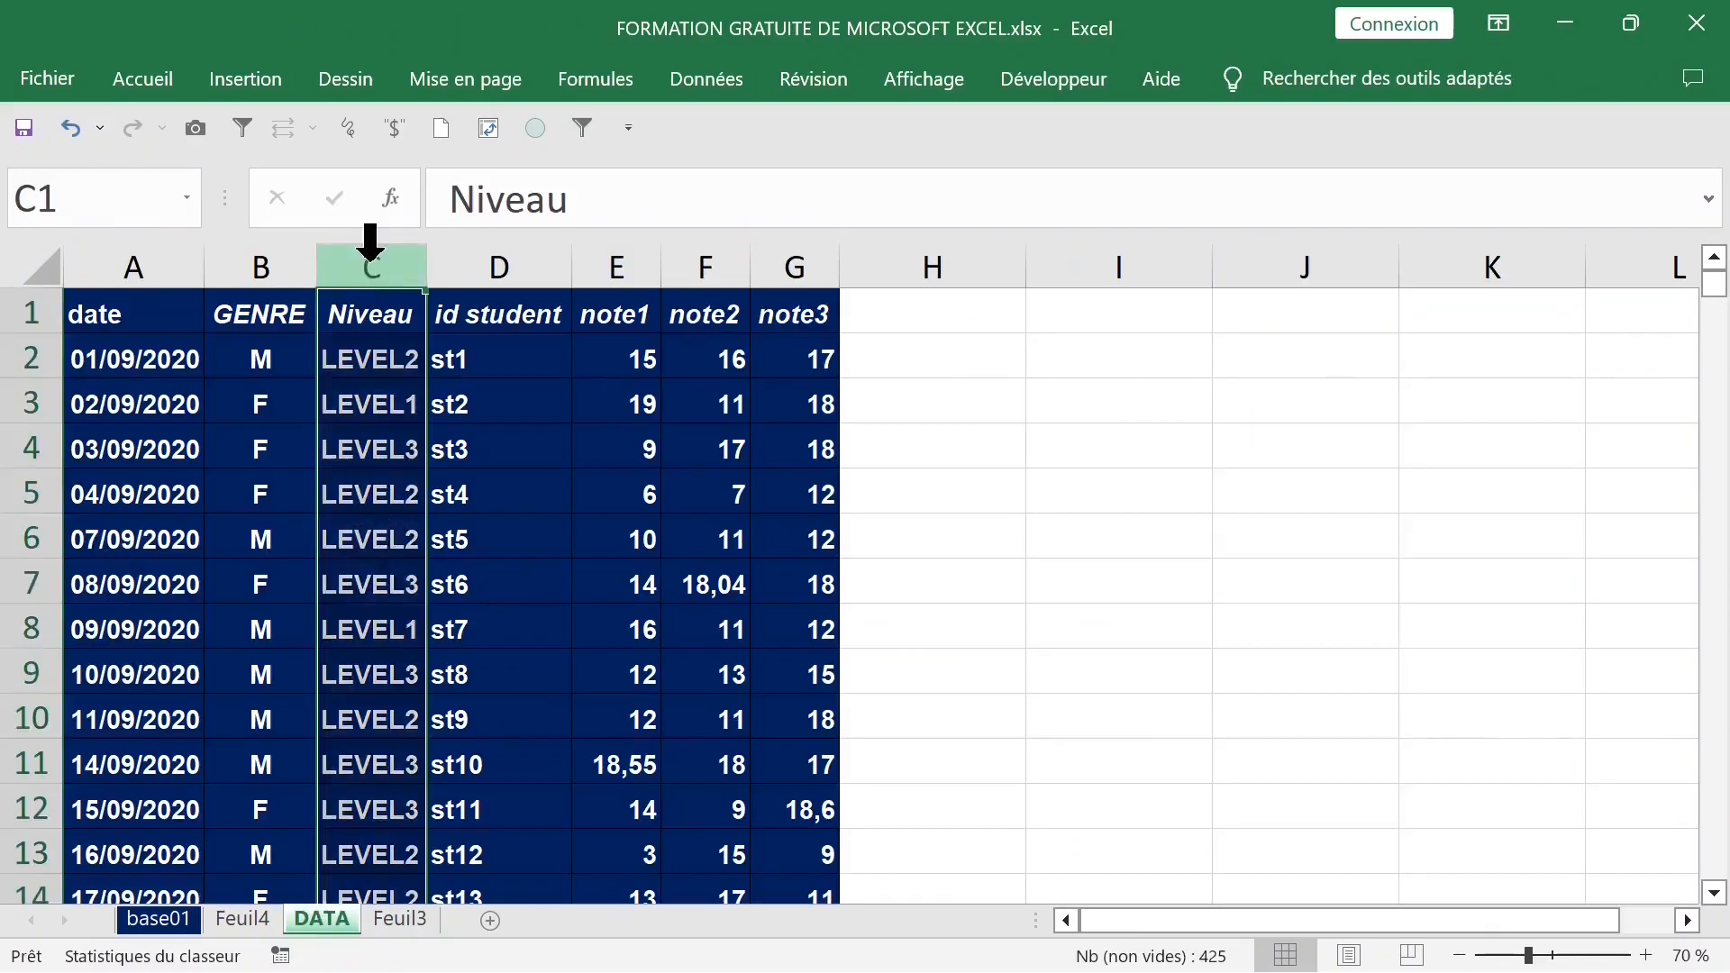
click(263, 259)
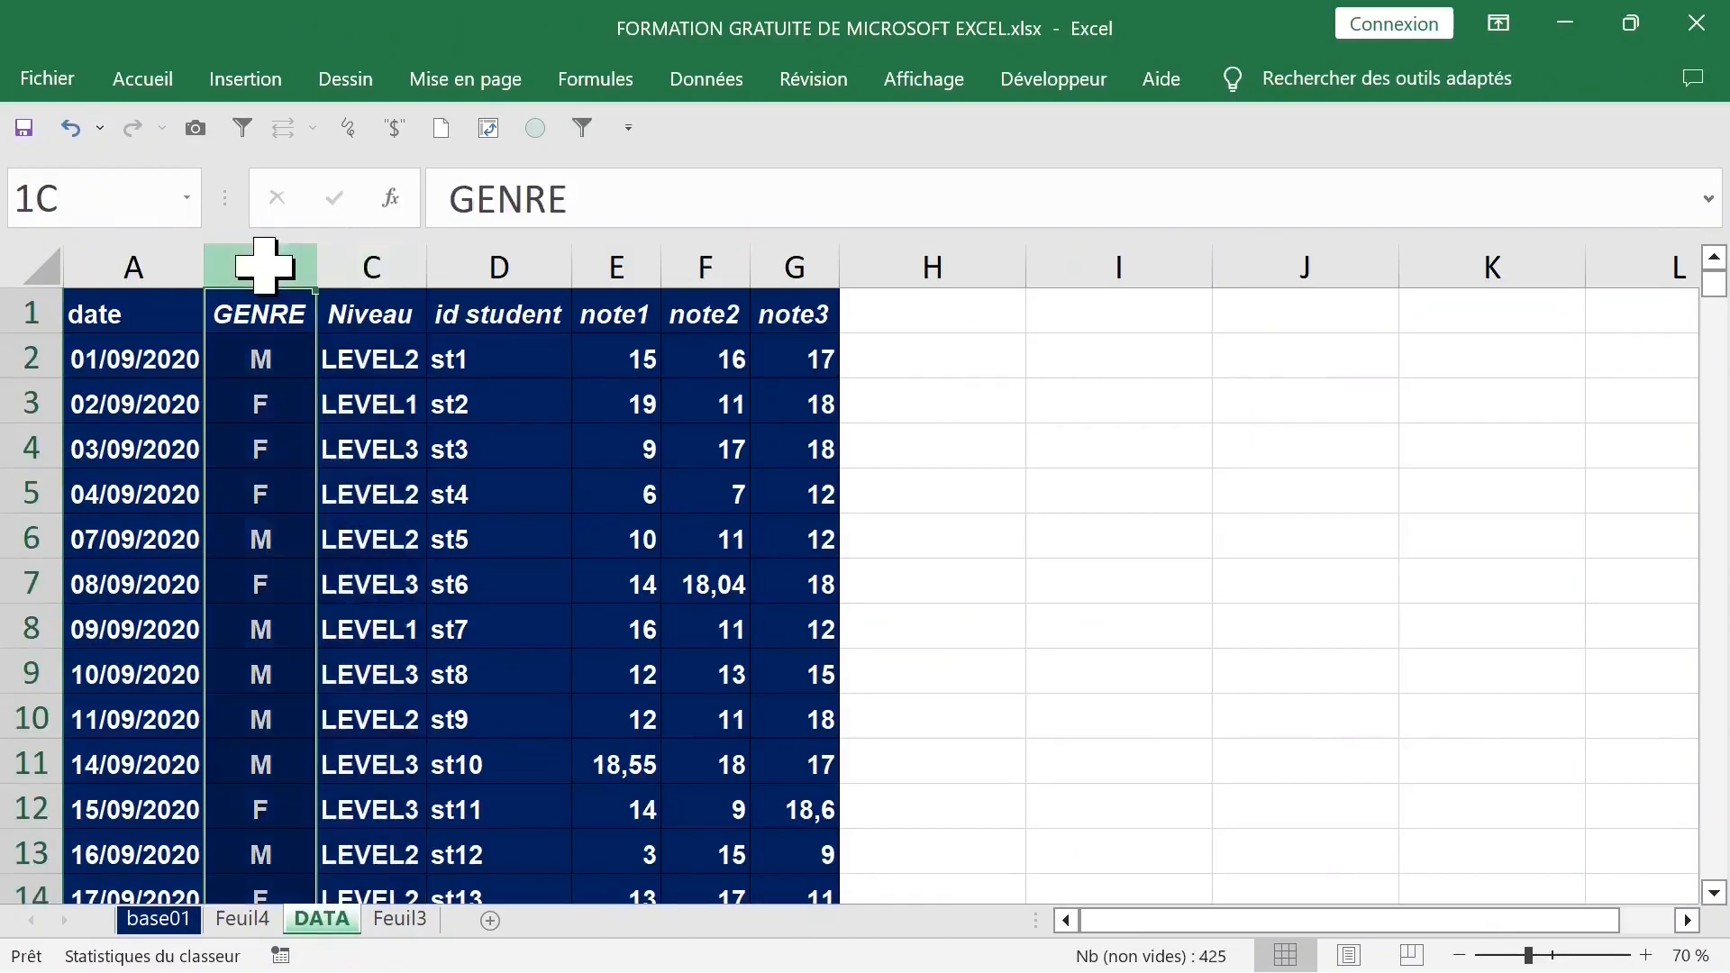
drag(263, 265, 350, 266)
Return to Feuil4, add GENRE to the pivot table's Colonnes area and close the field list
click(266, 928)
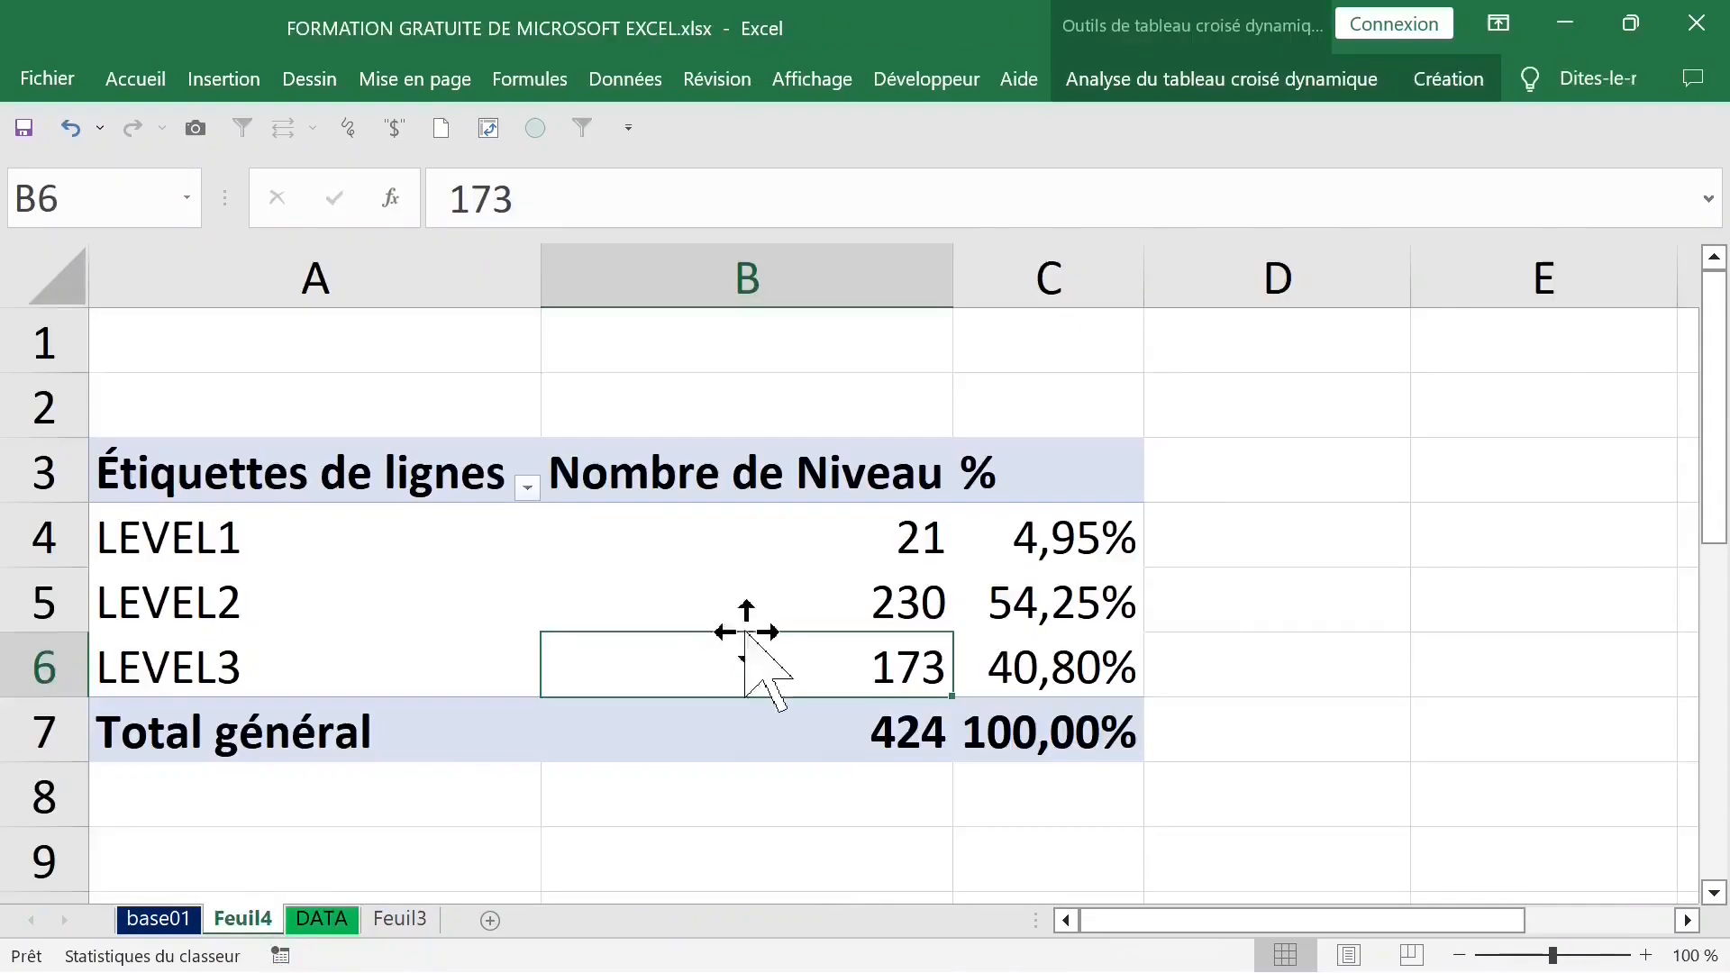
click(619, 548)
right_click(622, 545)
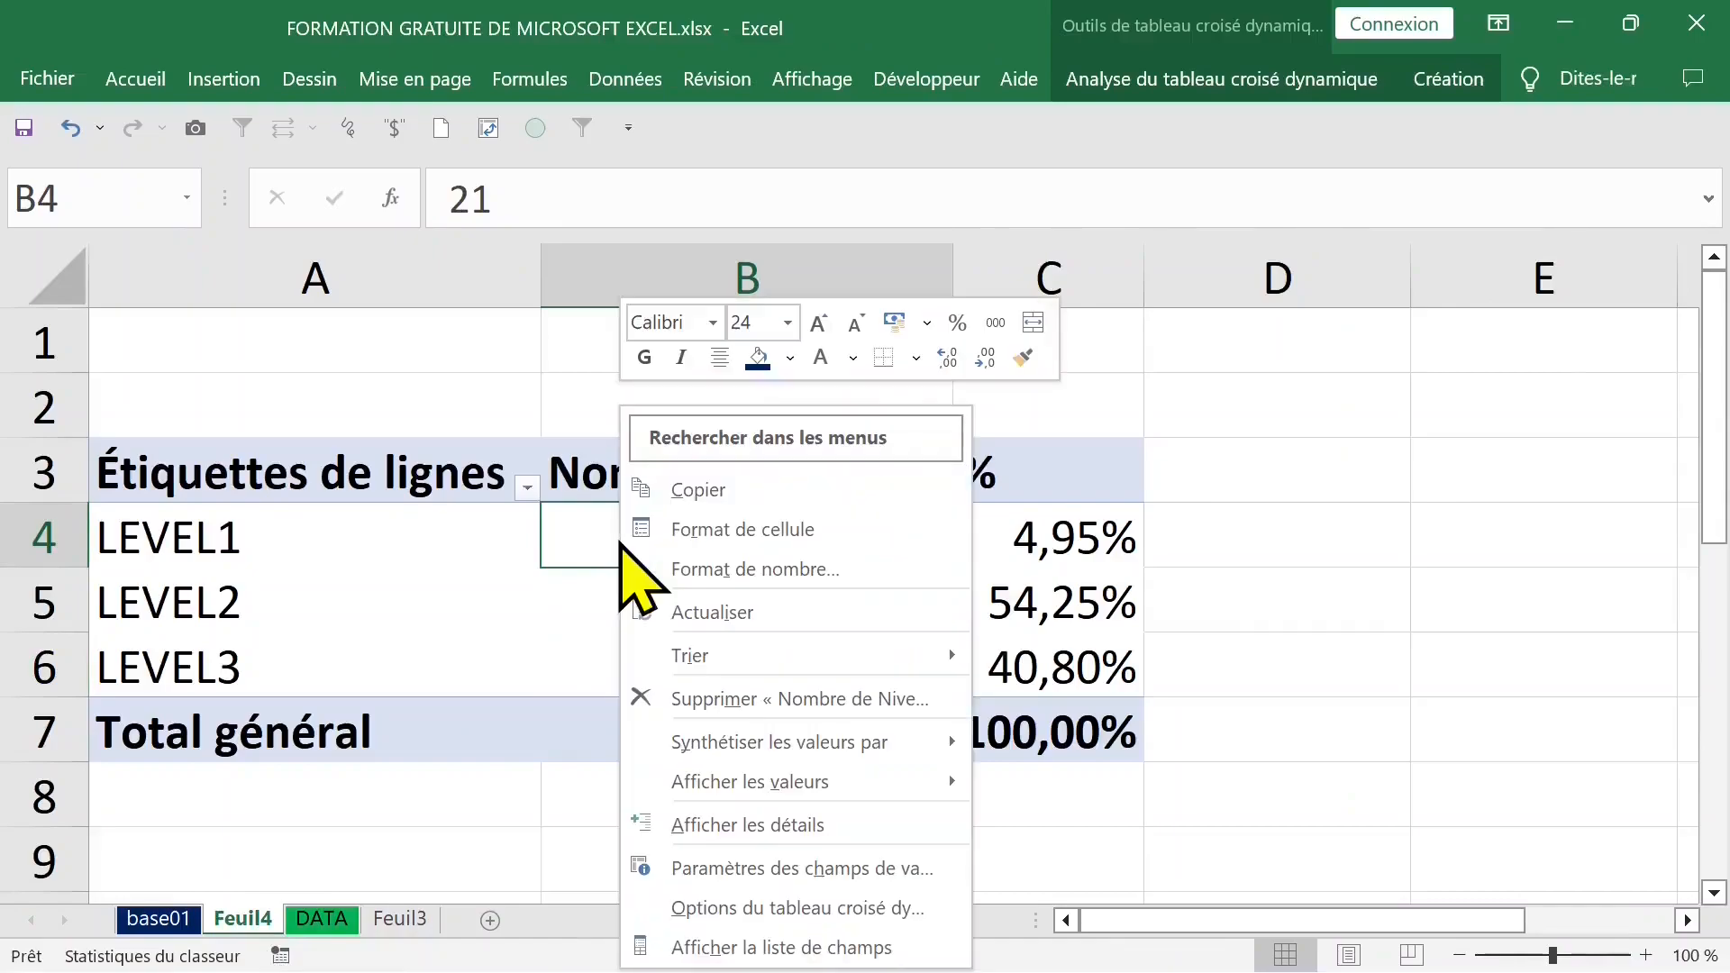
click(733, 941)
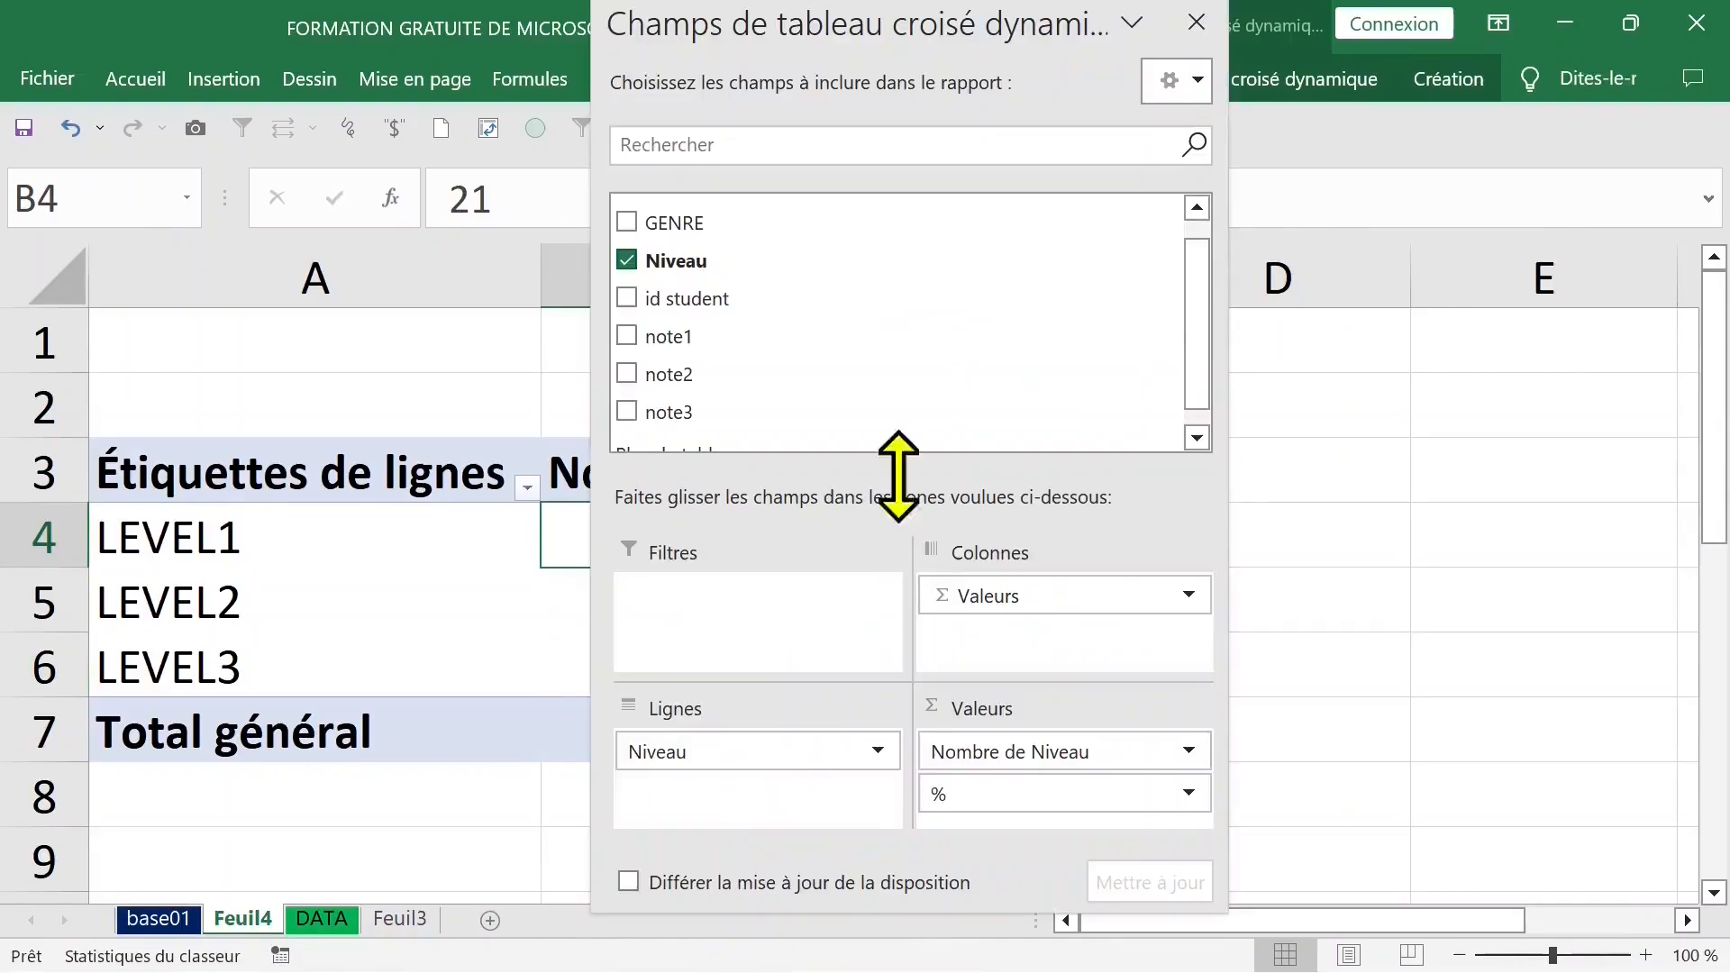
drag(721, 226, 1000, 630)
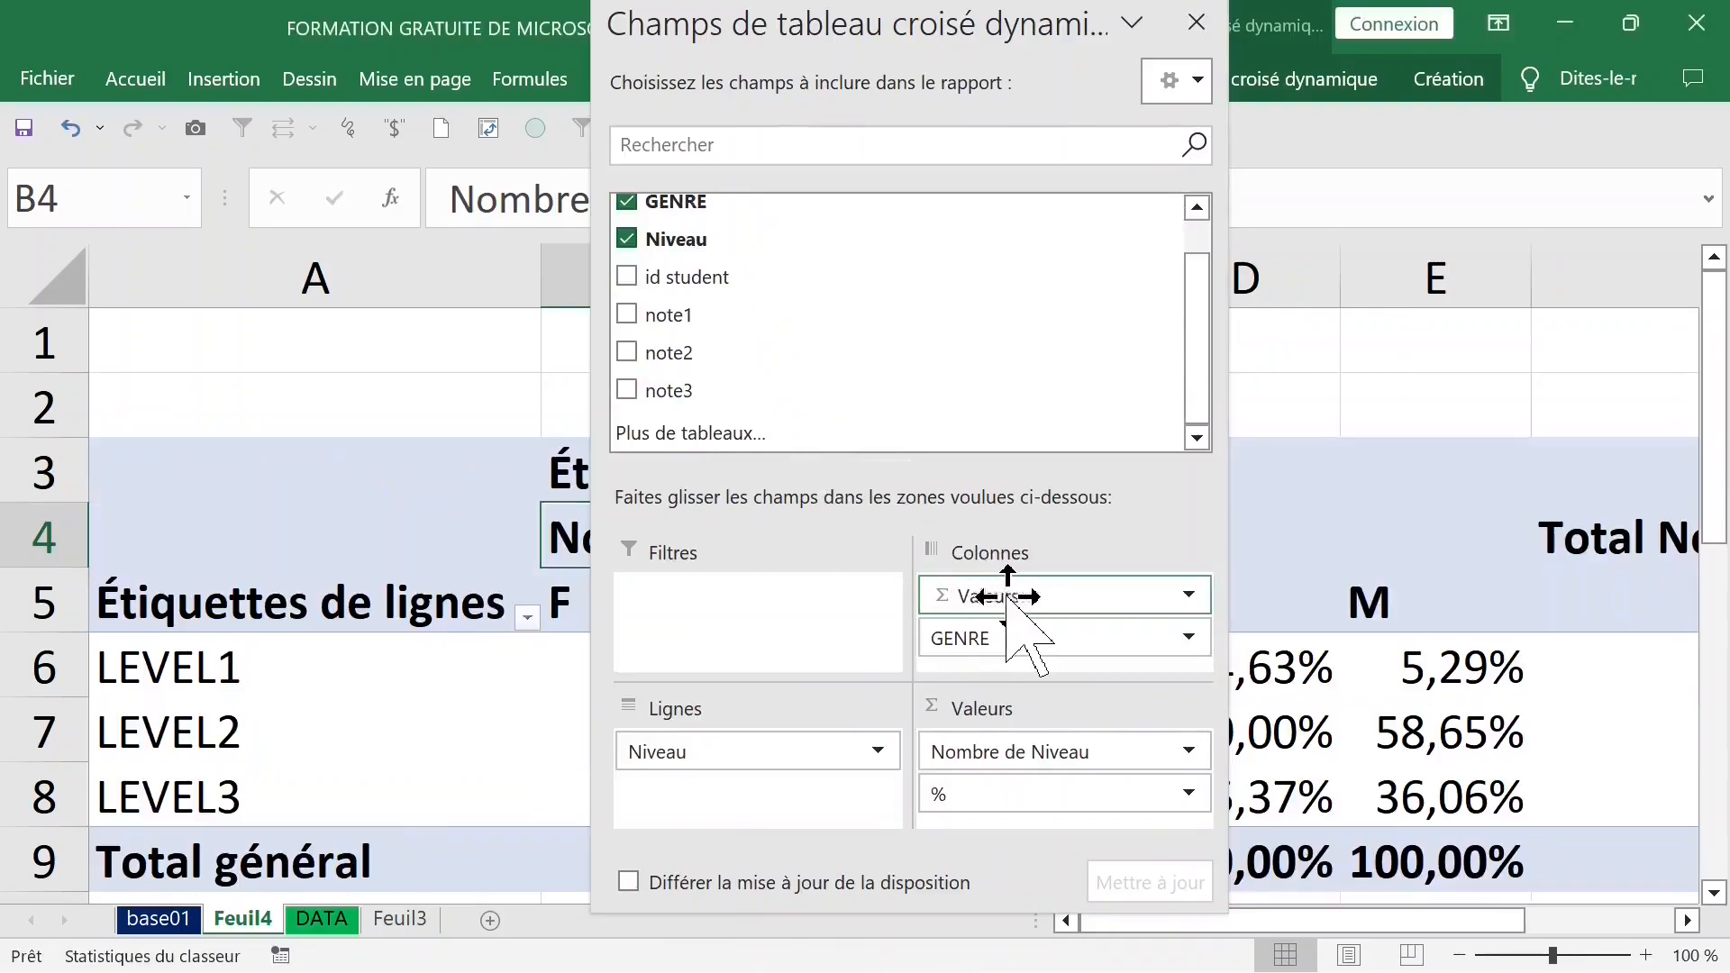
click(1196, 22)
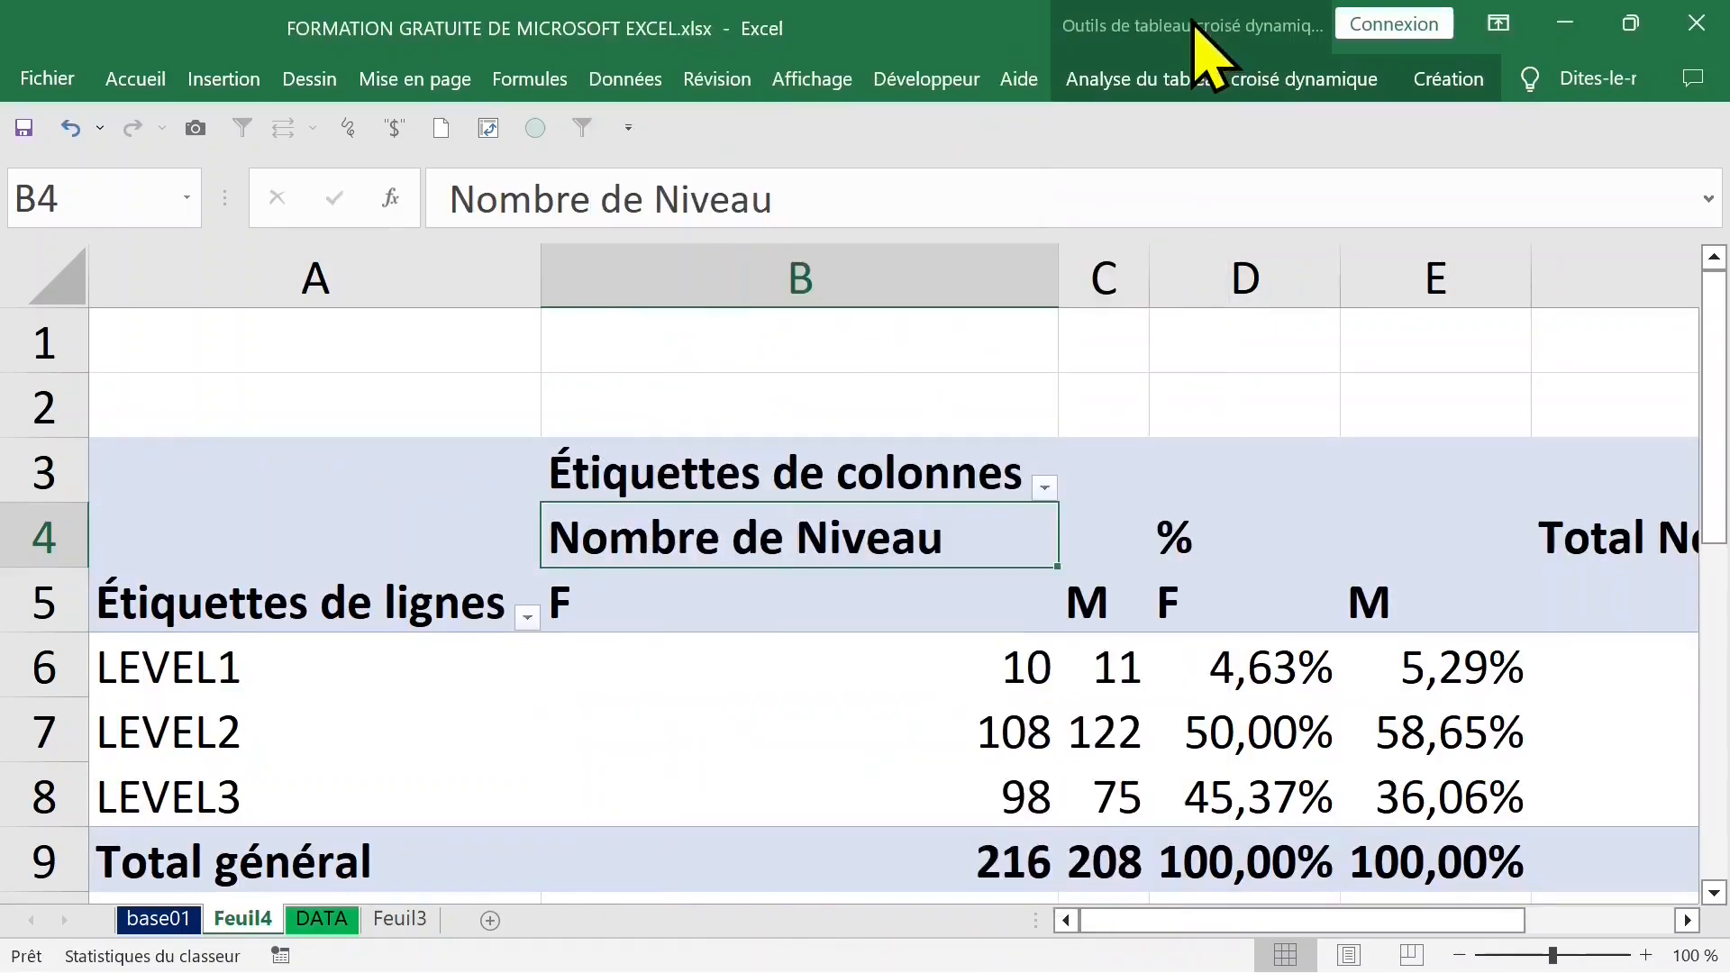
Examine the F and M column headers and view the whole pivot table at 70 % zoom
click(906, 600)
click(1266, 601)
click(926, 601)
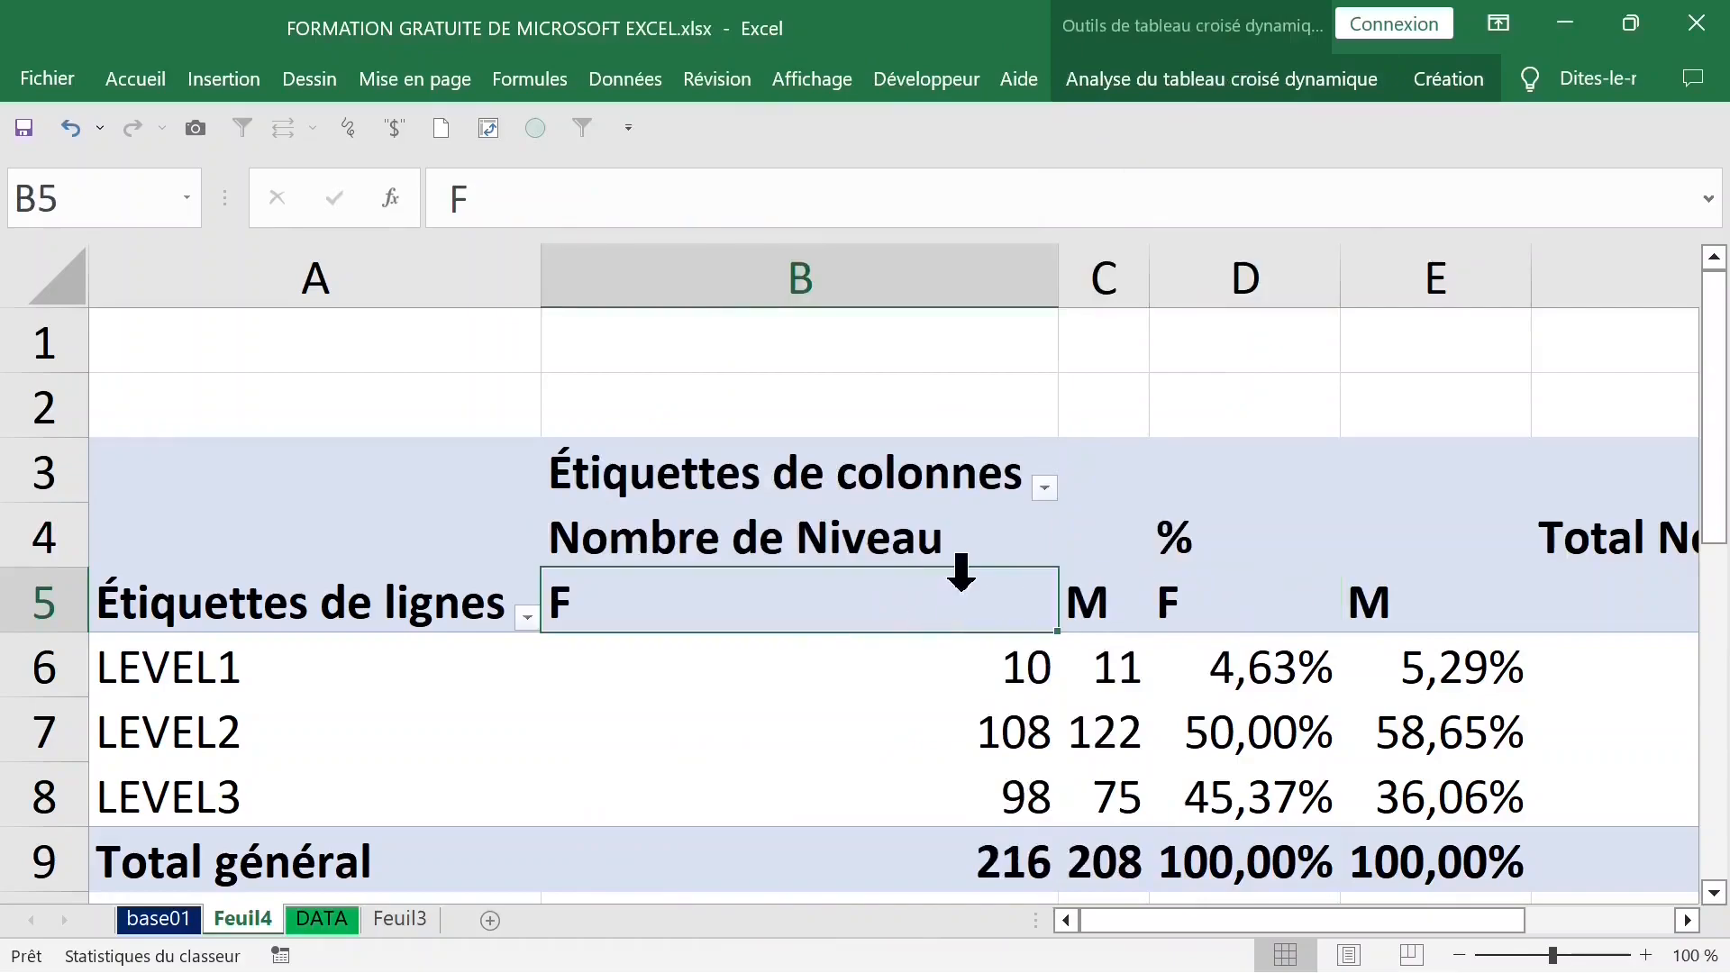
click(1459, 955)
click(1460, 955)
click(1460, 955)
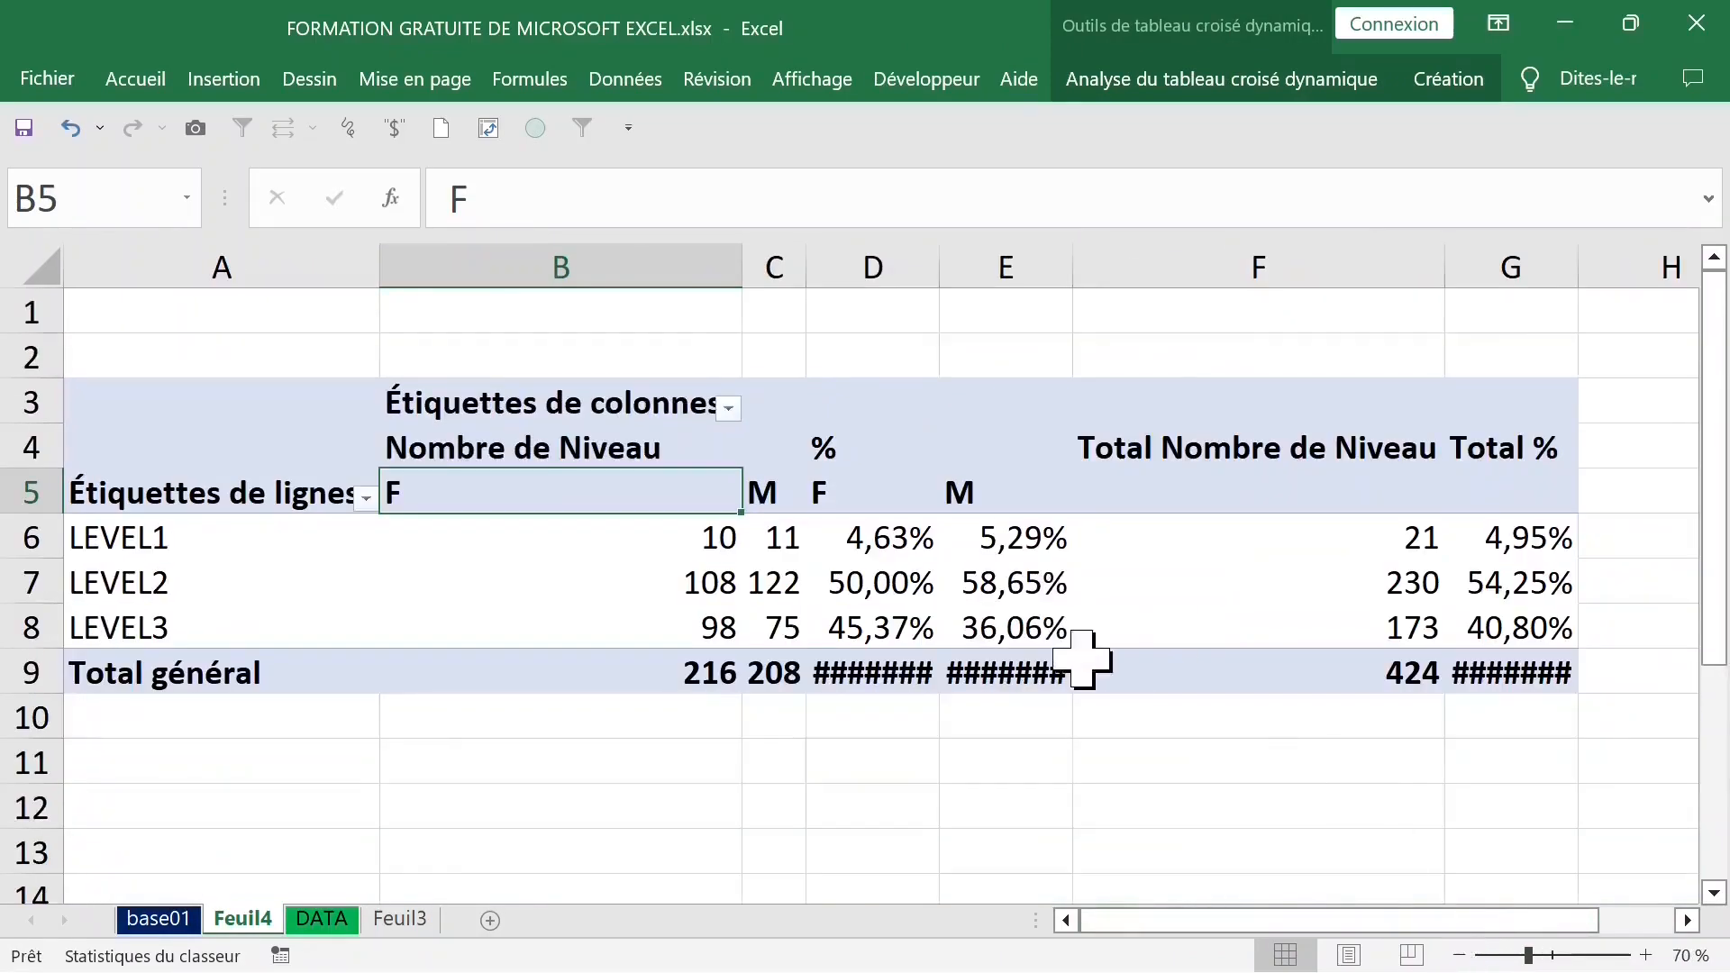
Change the pivot table's report layout to tabular form (Afficher sous forme tabulaire)
click(1036, 583)
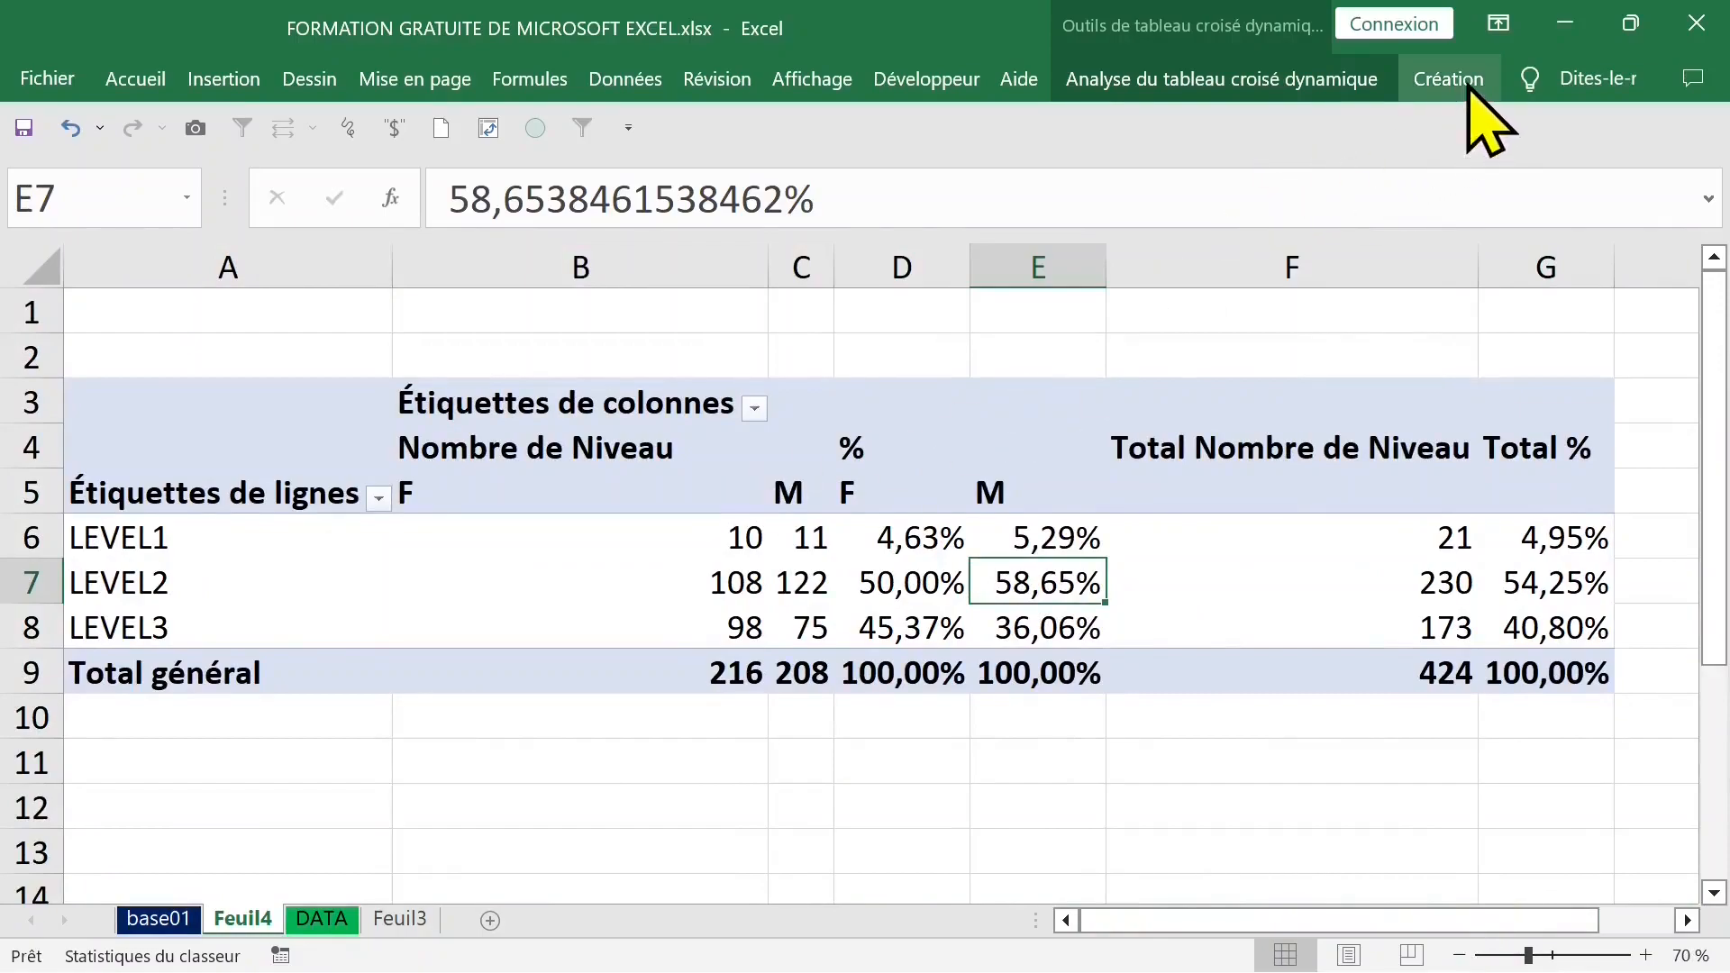
click(1469, 81)
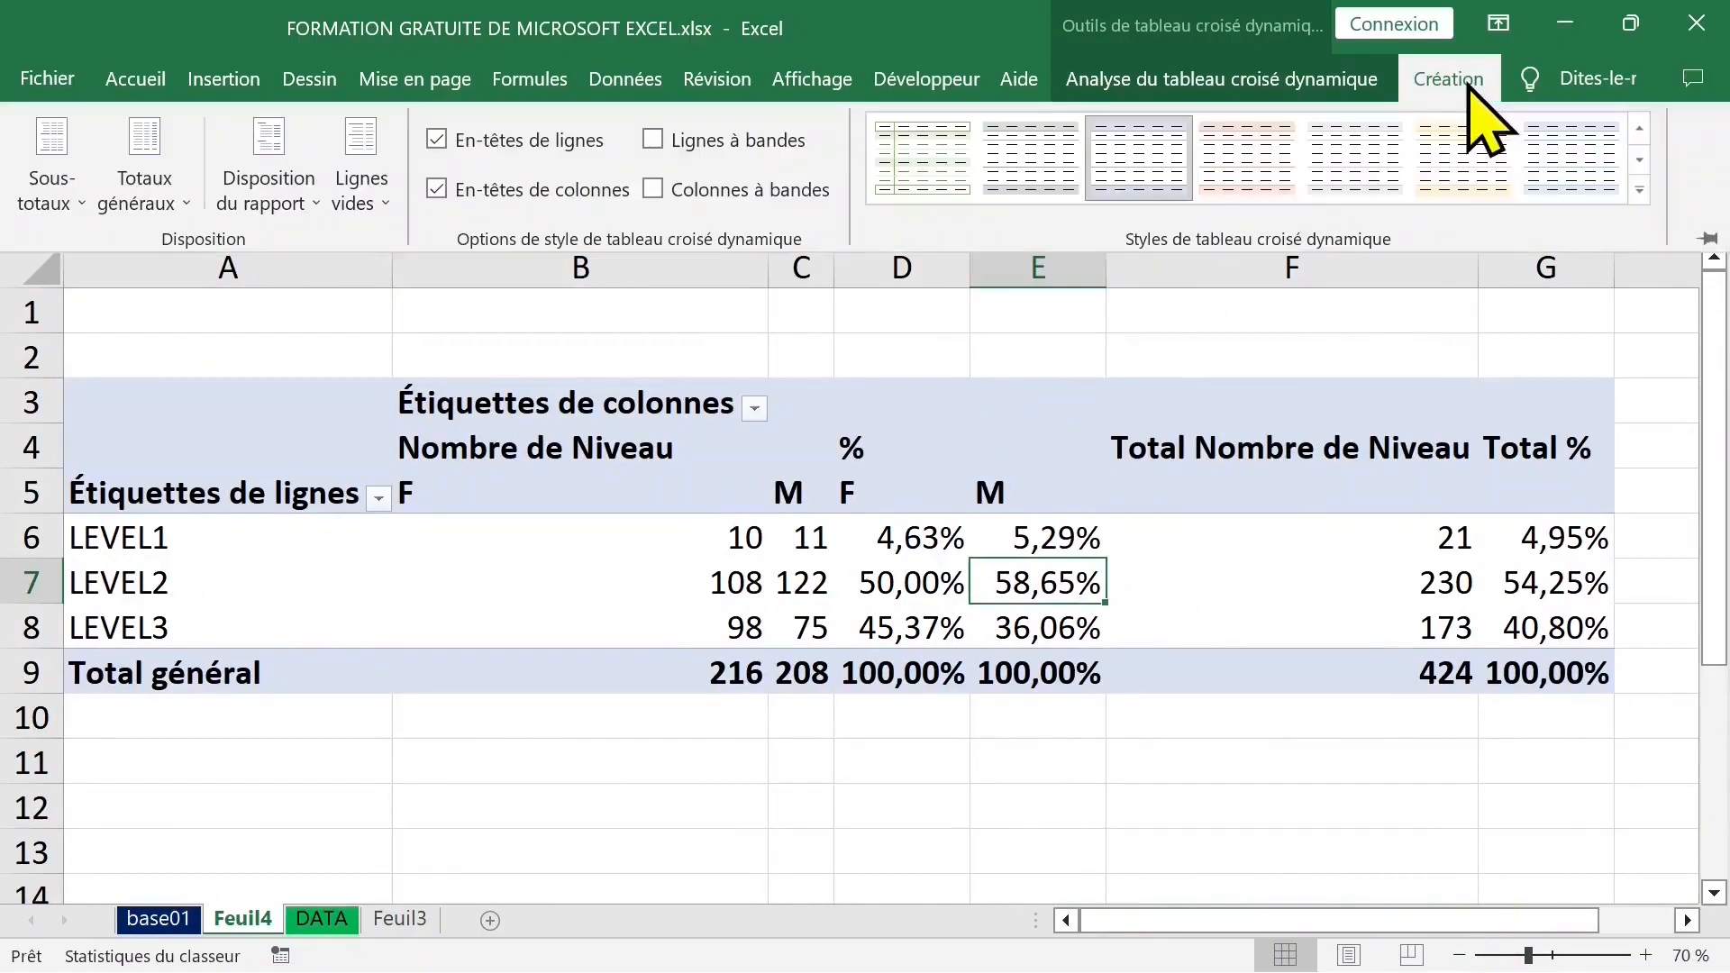
click(300, 195)
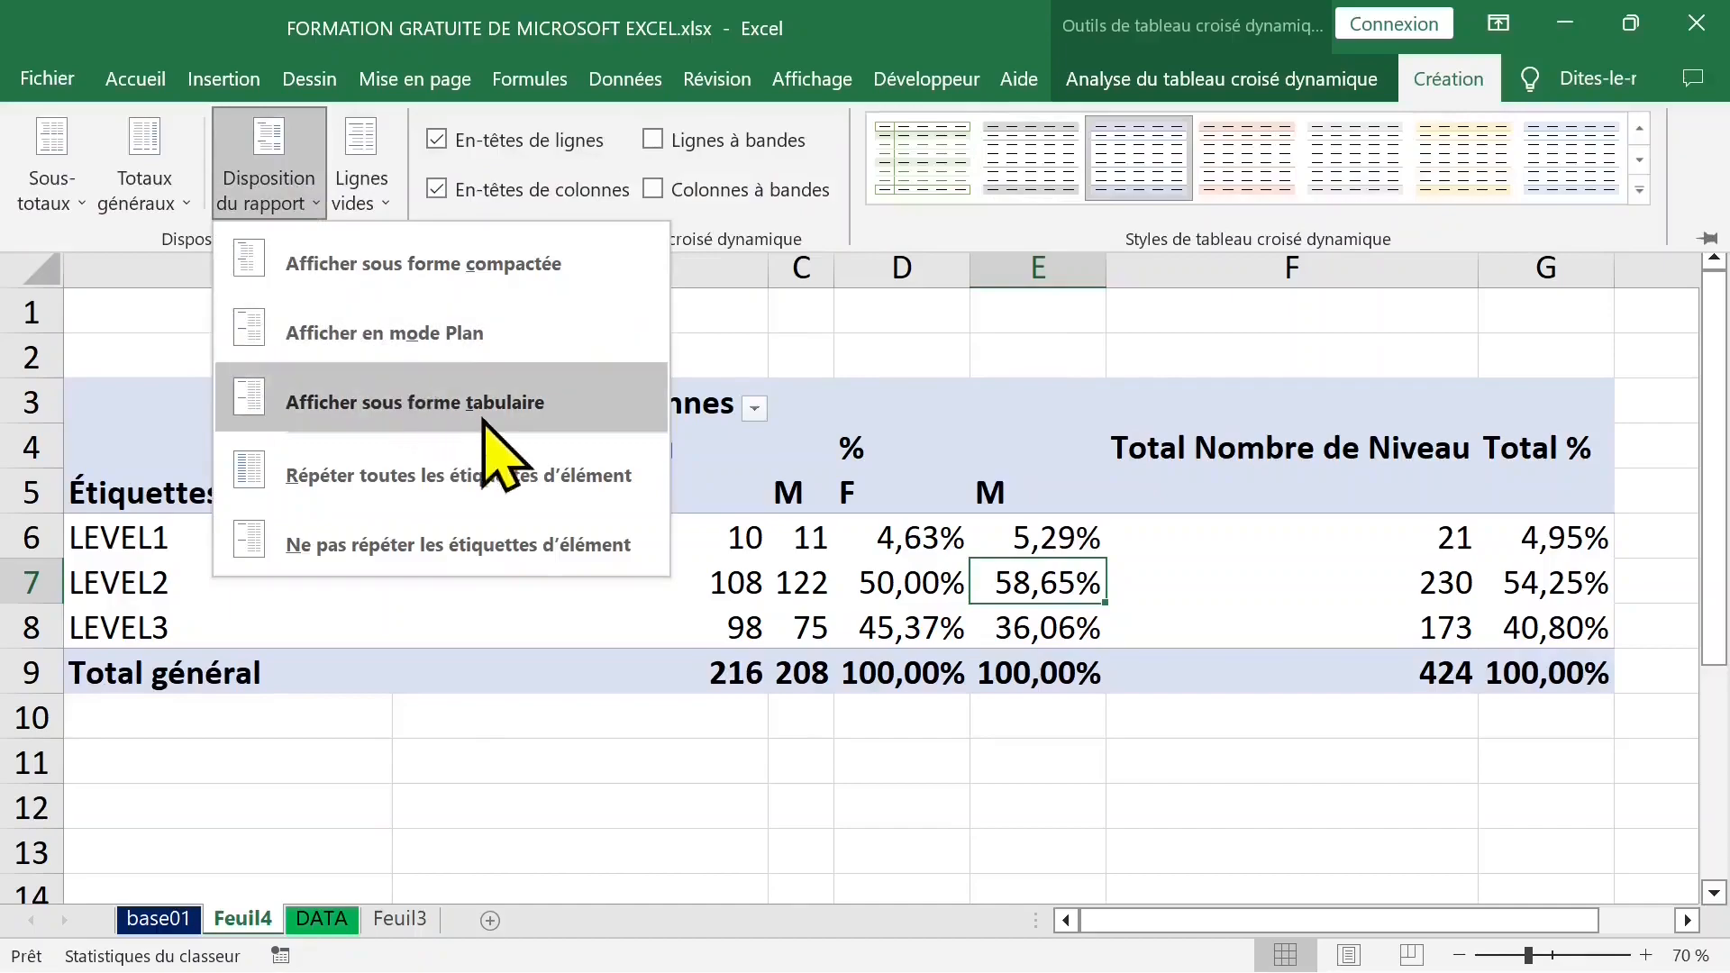
click(360, 415)
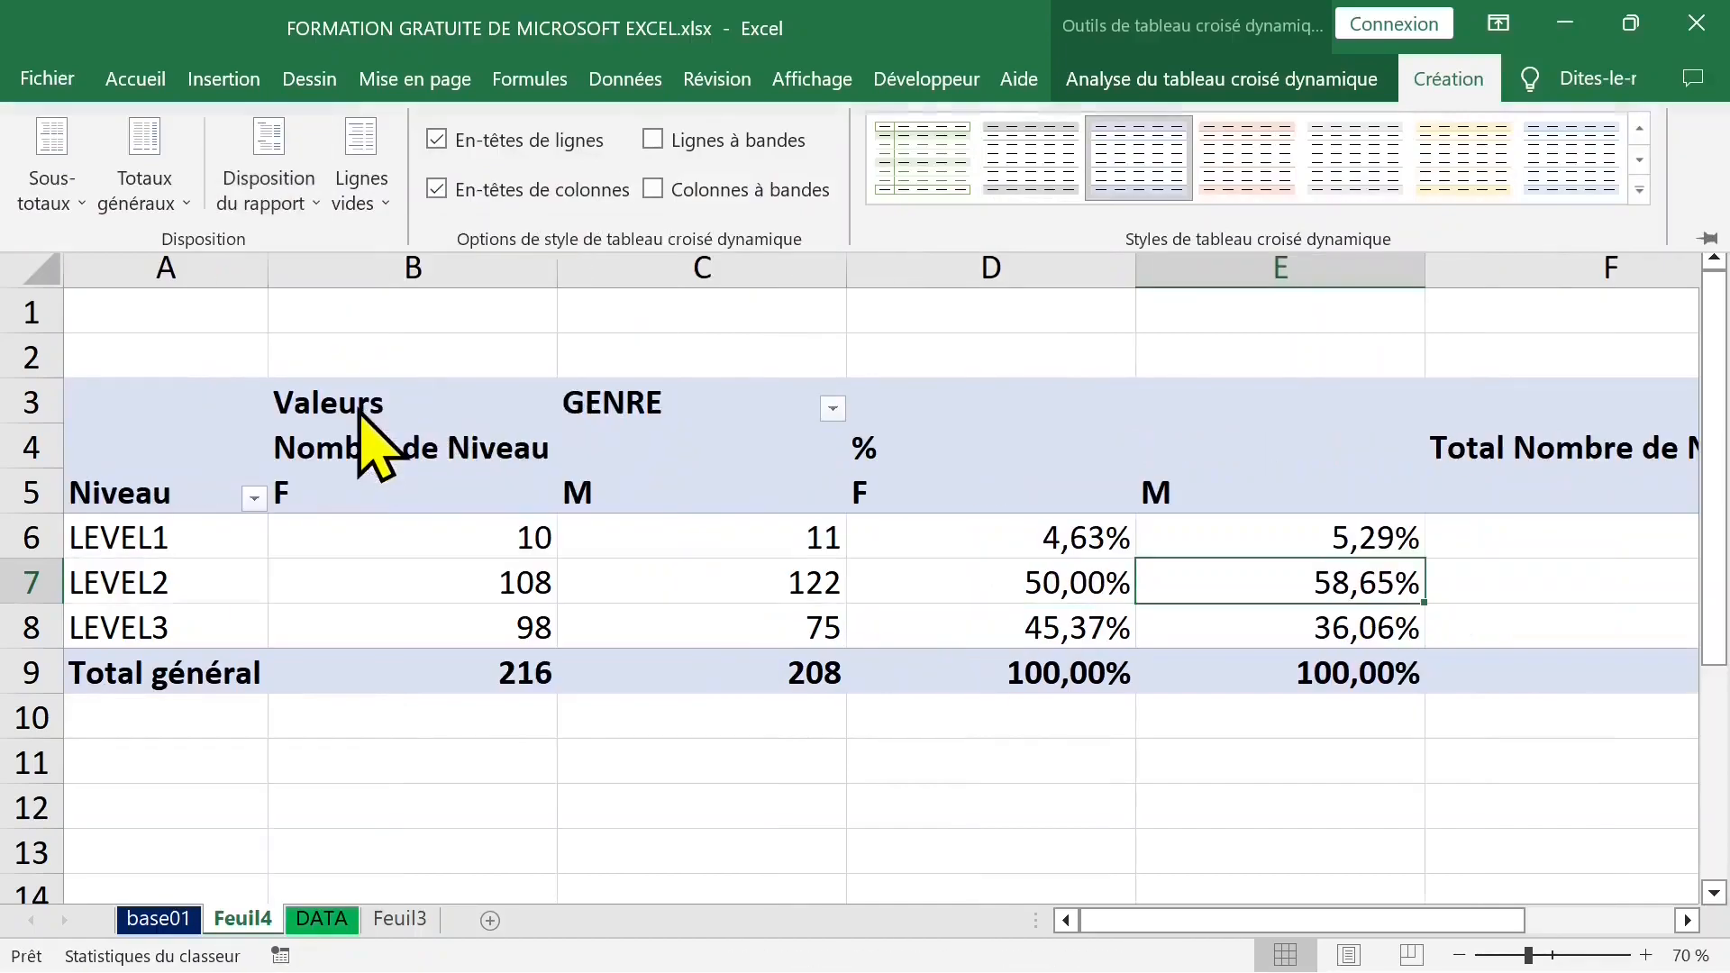
Autofit the widths of columns C, D and E to the pivot table's contents
click(483, 473)
click(753, 257)
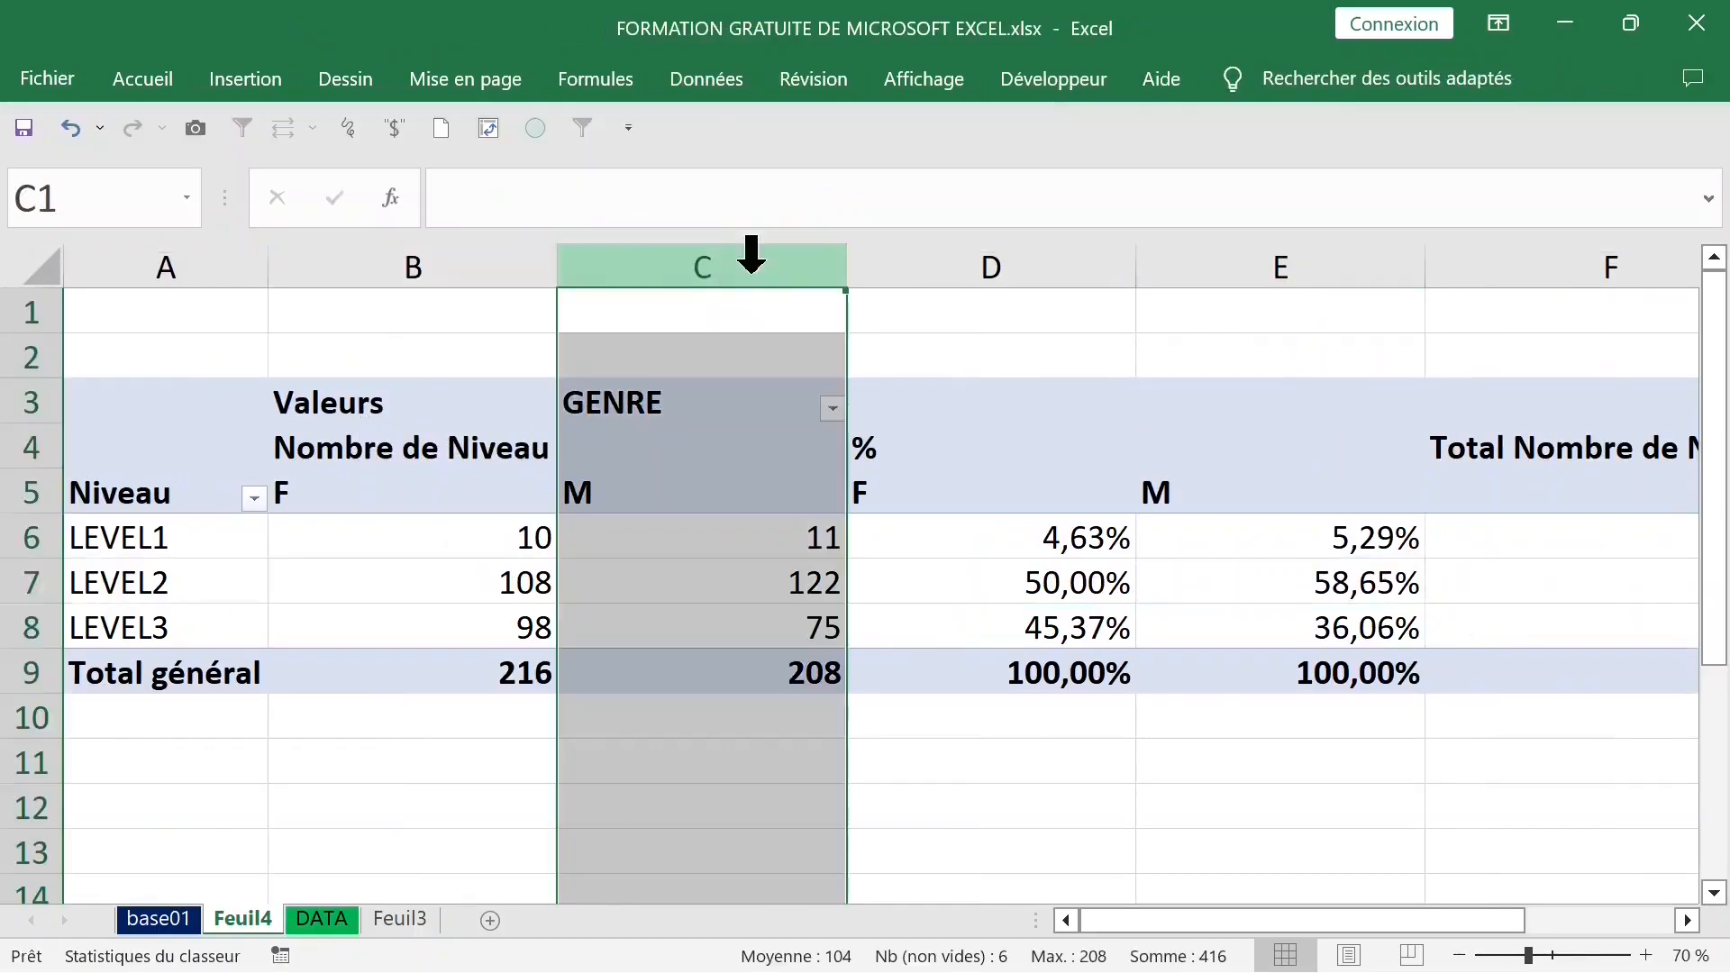
double_click(846, 261)
click(955, 266)
double_click(986, 266)
click(1081, 265)
double_click(1122, 256)
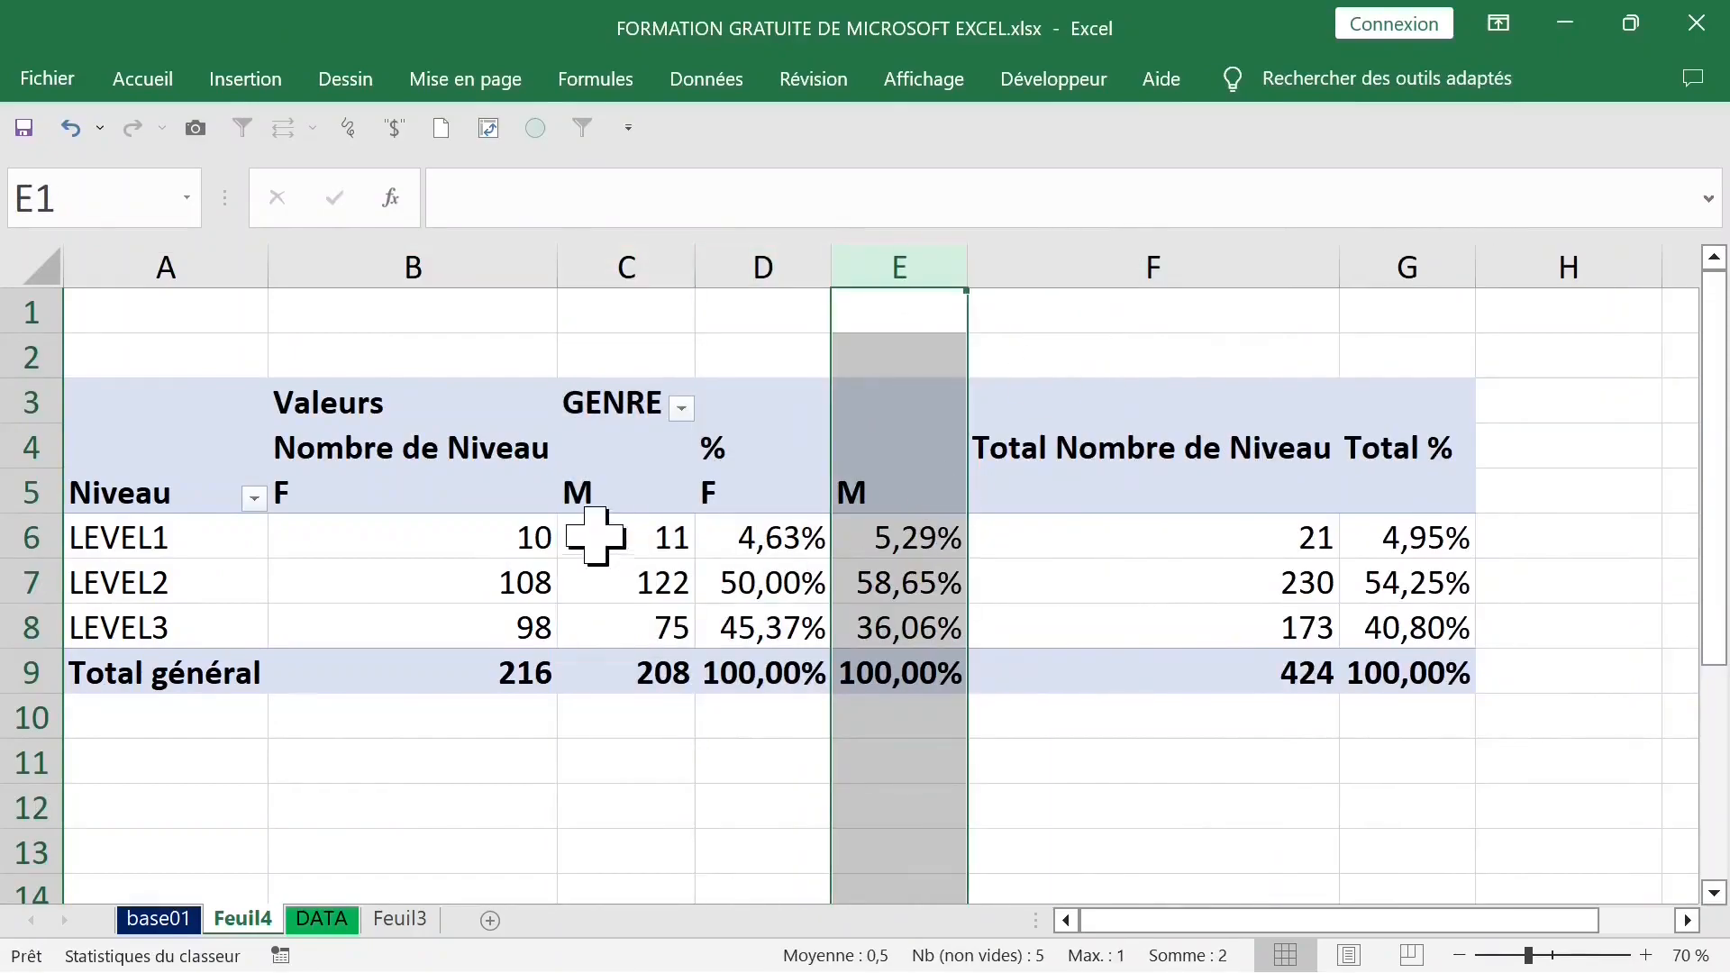
Move GENRE from the Colonnes area to the Lignes area above Niveau and close the field list
click(552, 539)
click(359, 490)
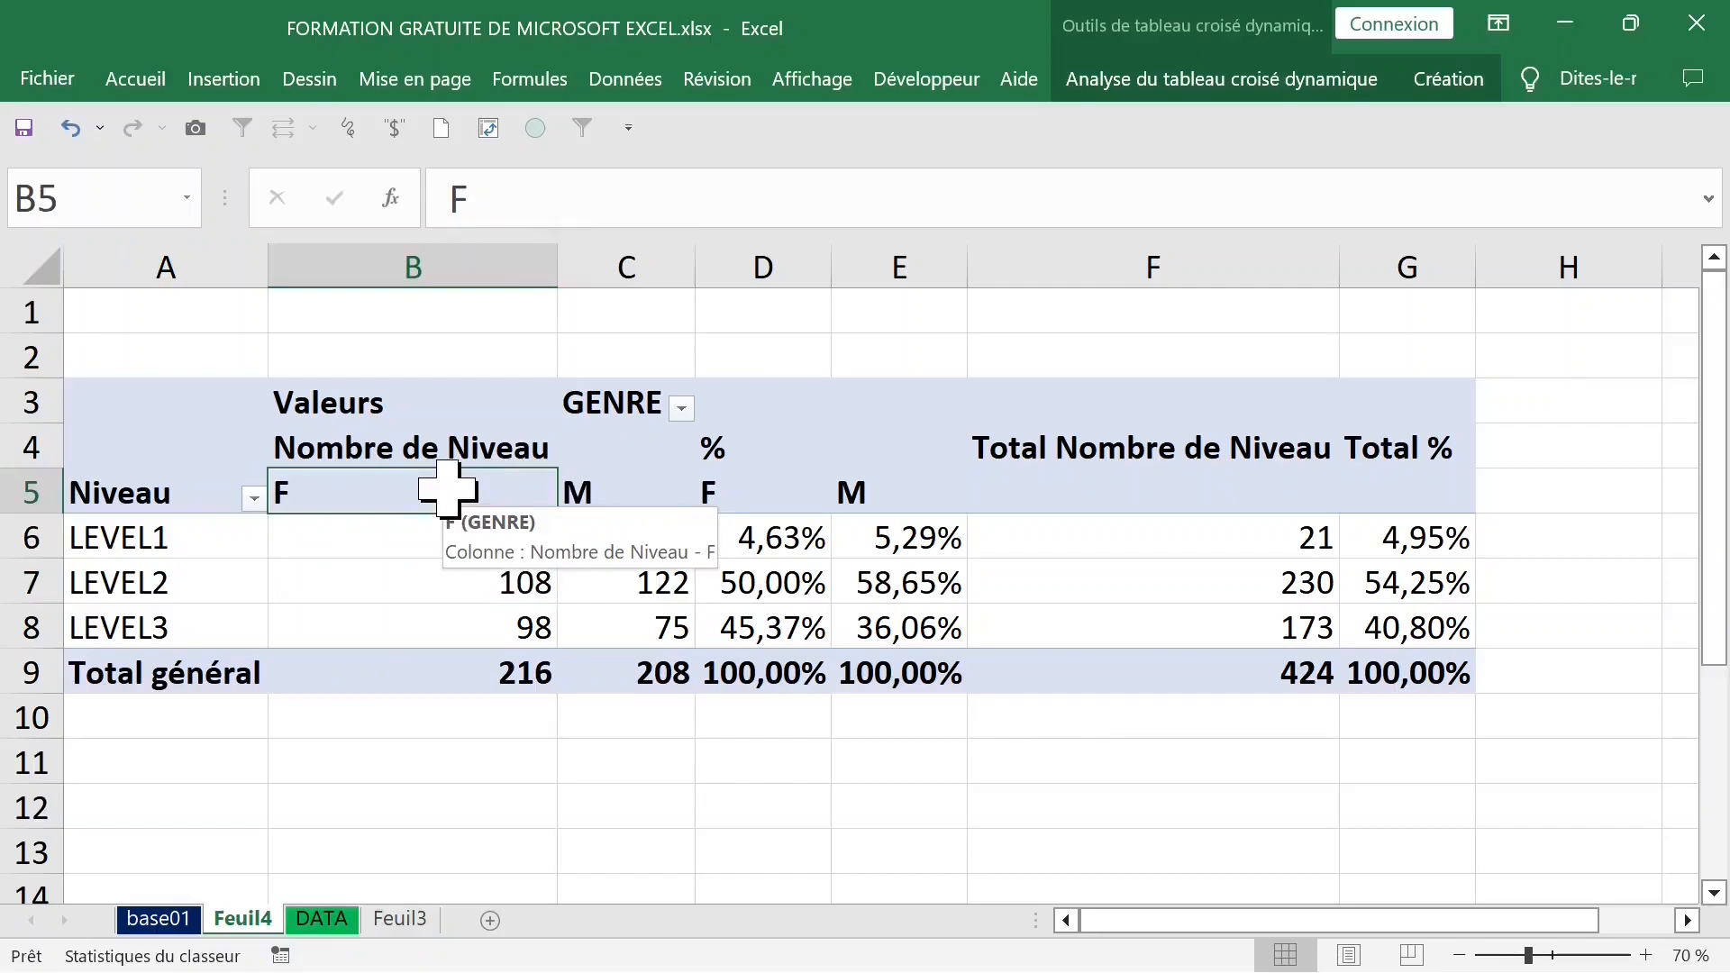
right_click(449, 491)
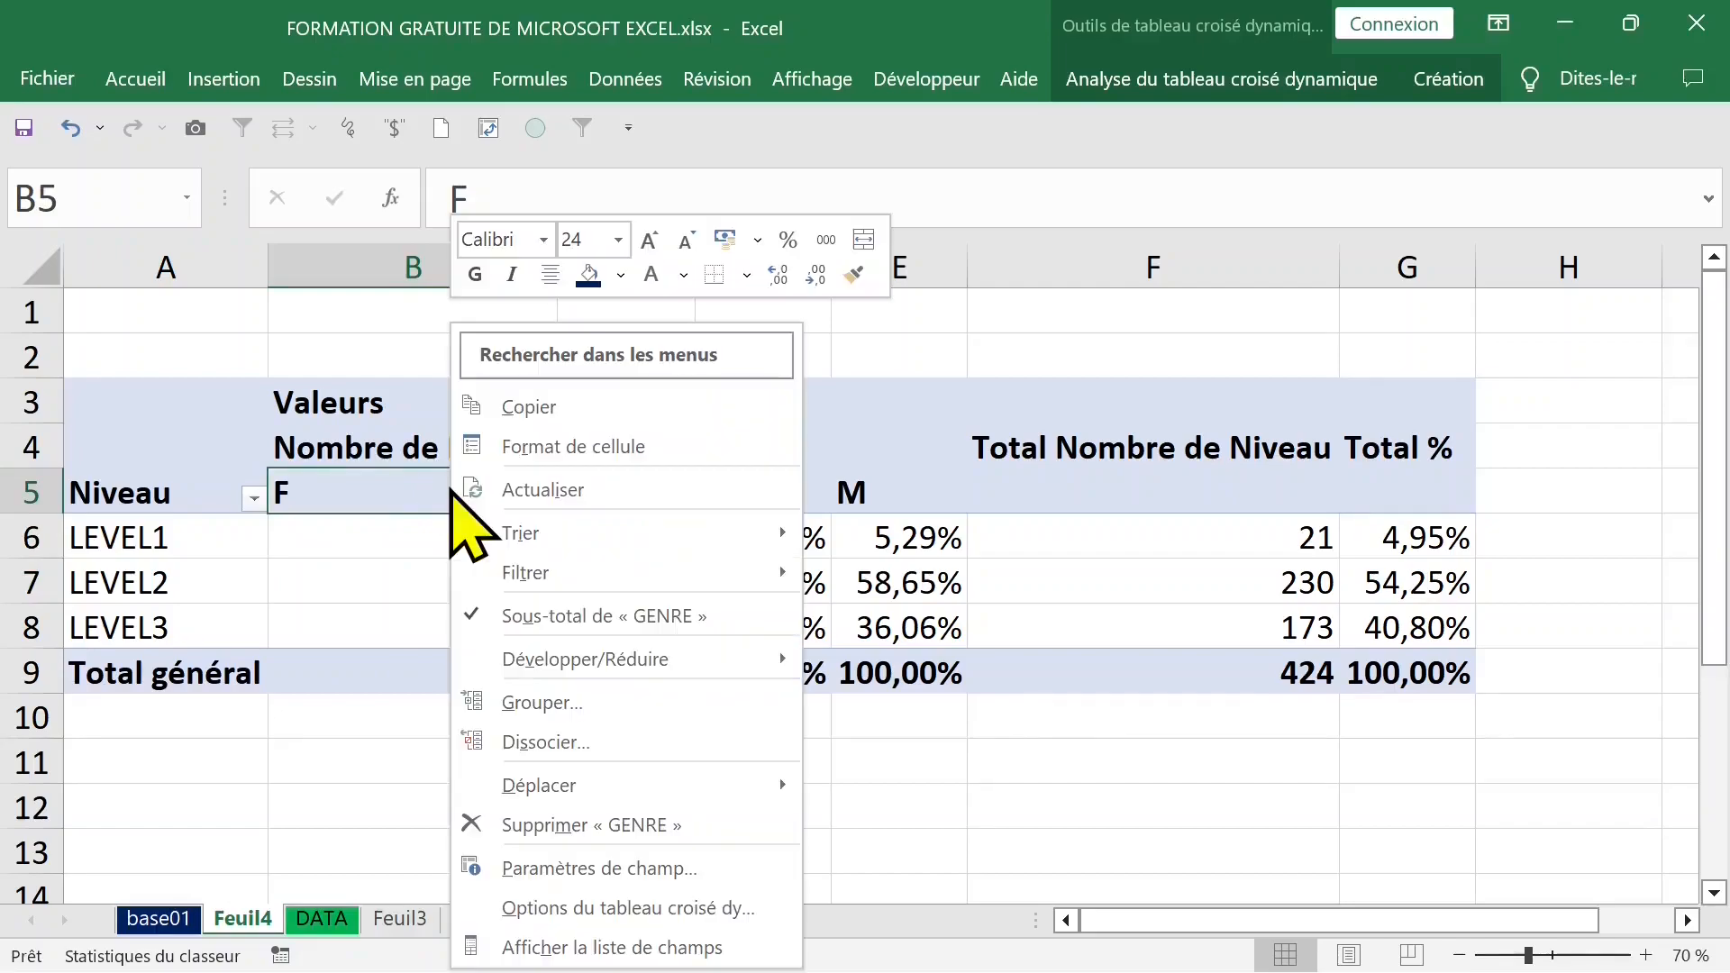
click(602, 951)
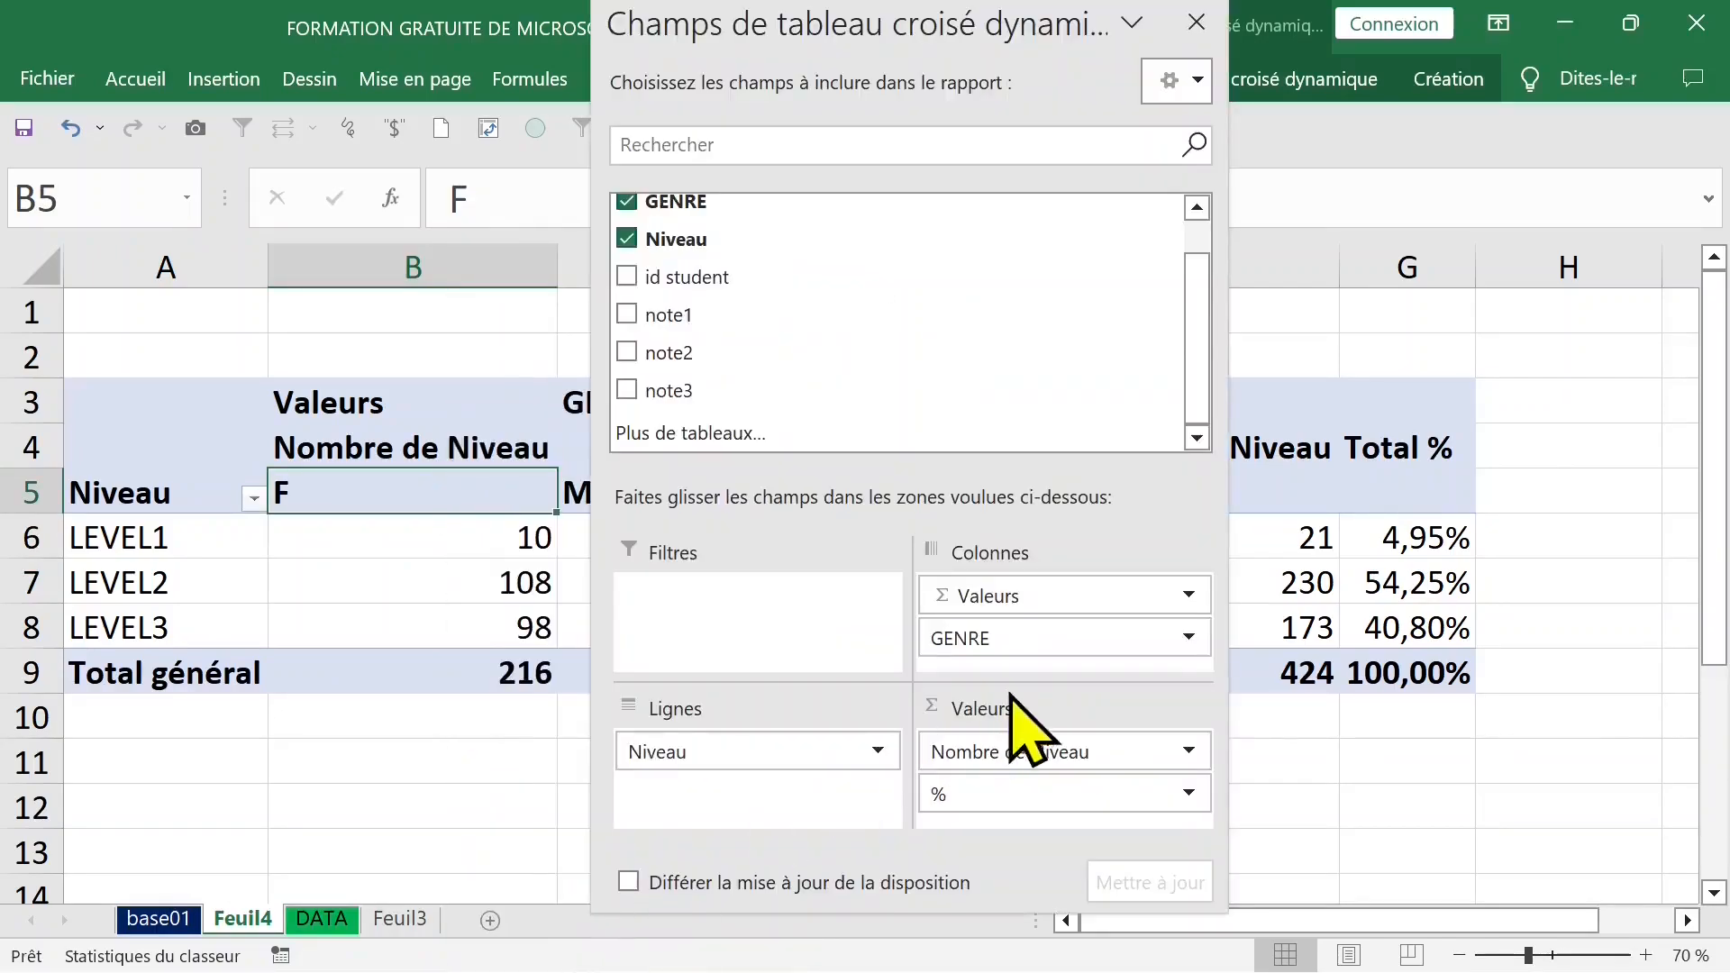
drag(1034, 637, 847, 750)
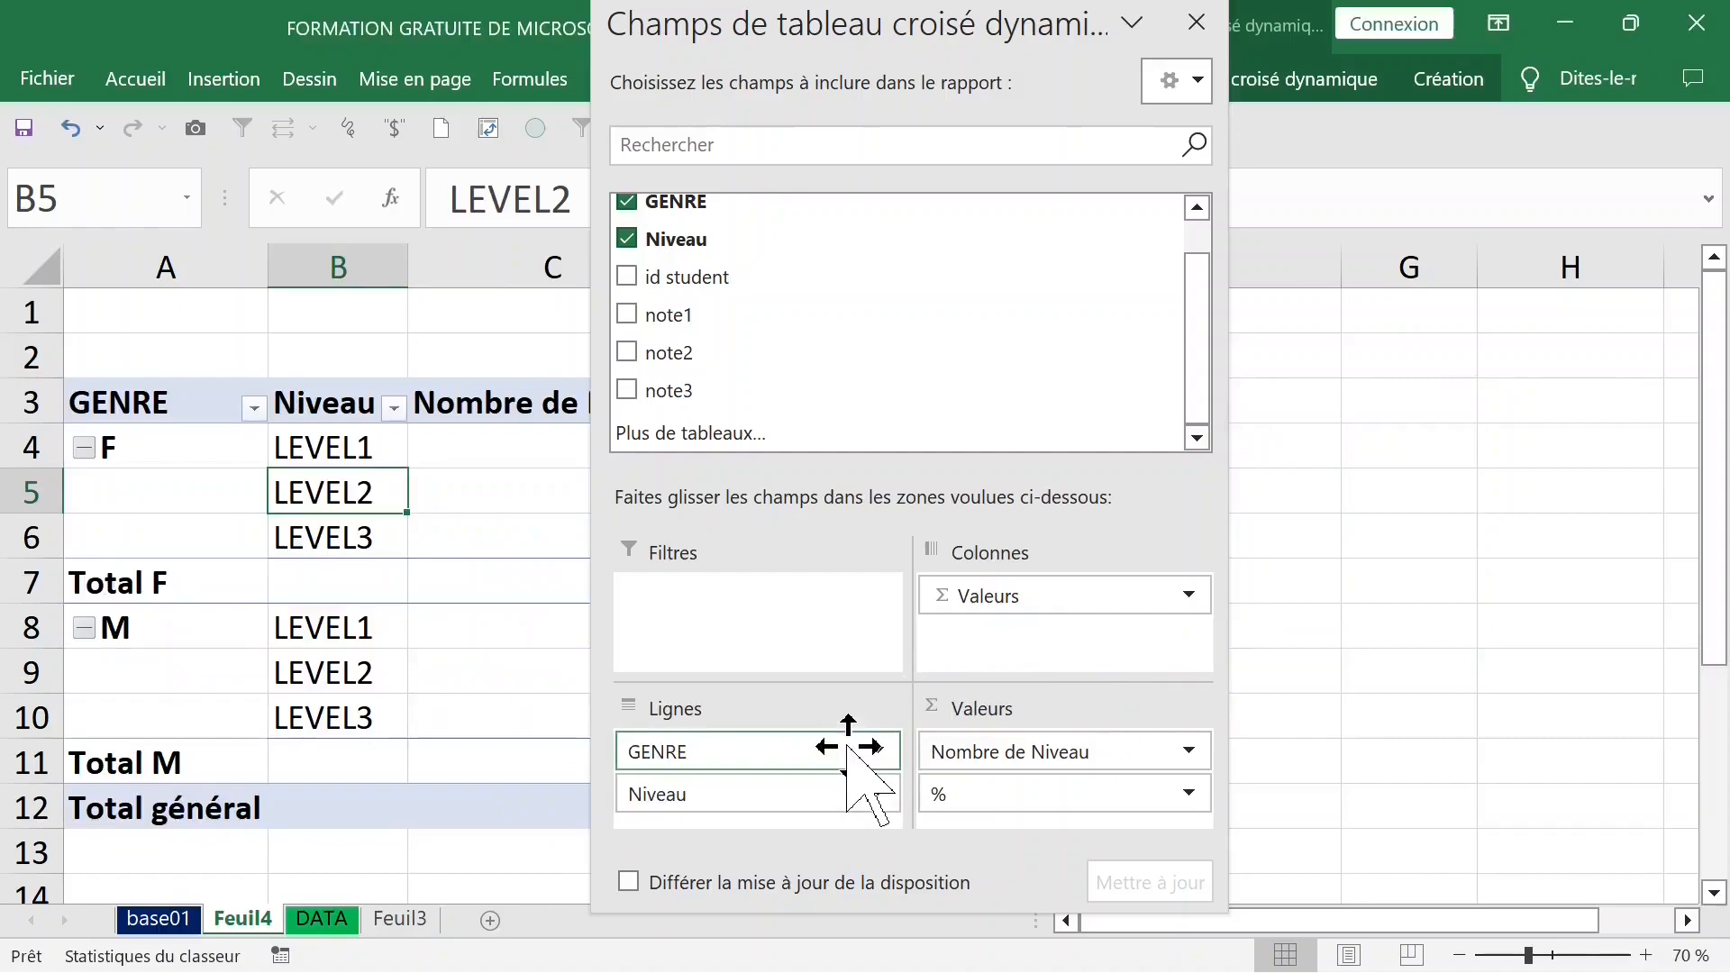
click(1197, 22)
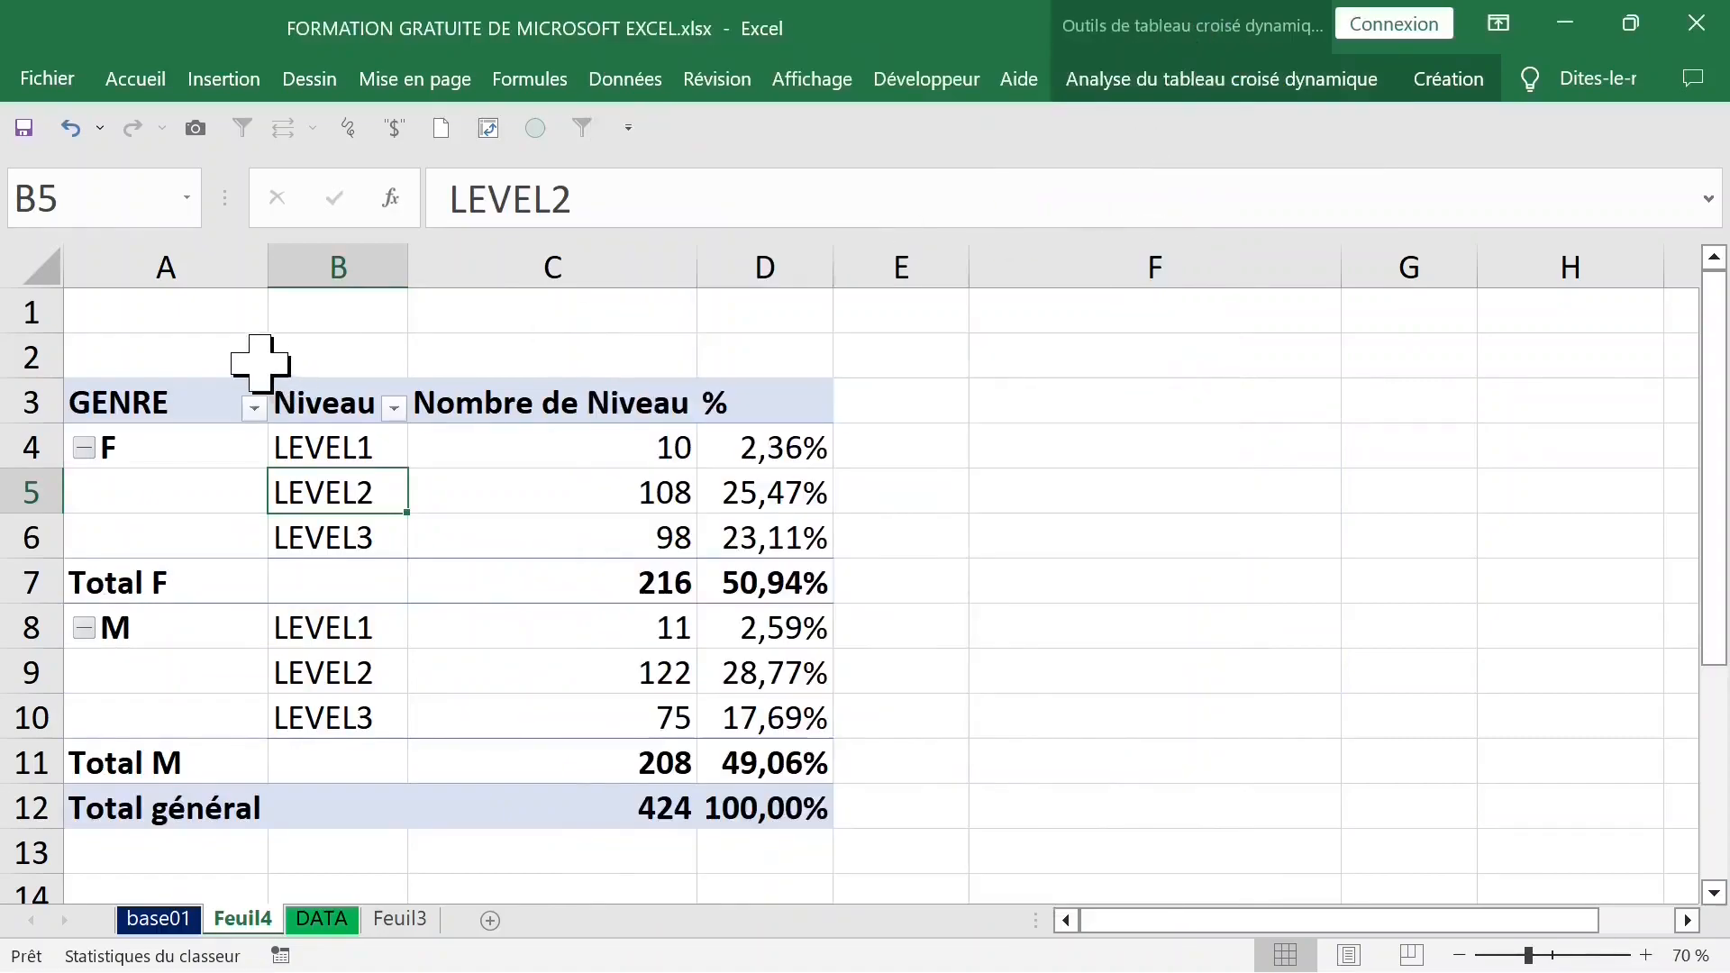
Examine the GENRE column's F and M groups and the blank cells below their labels
click(166, 262)
click(172, 493)
drag(172, 493, 174, 537)
drag(162, 444, 174, 537)
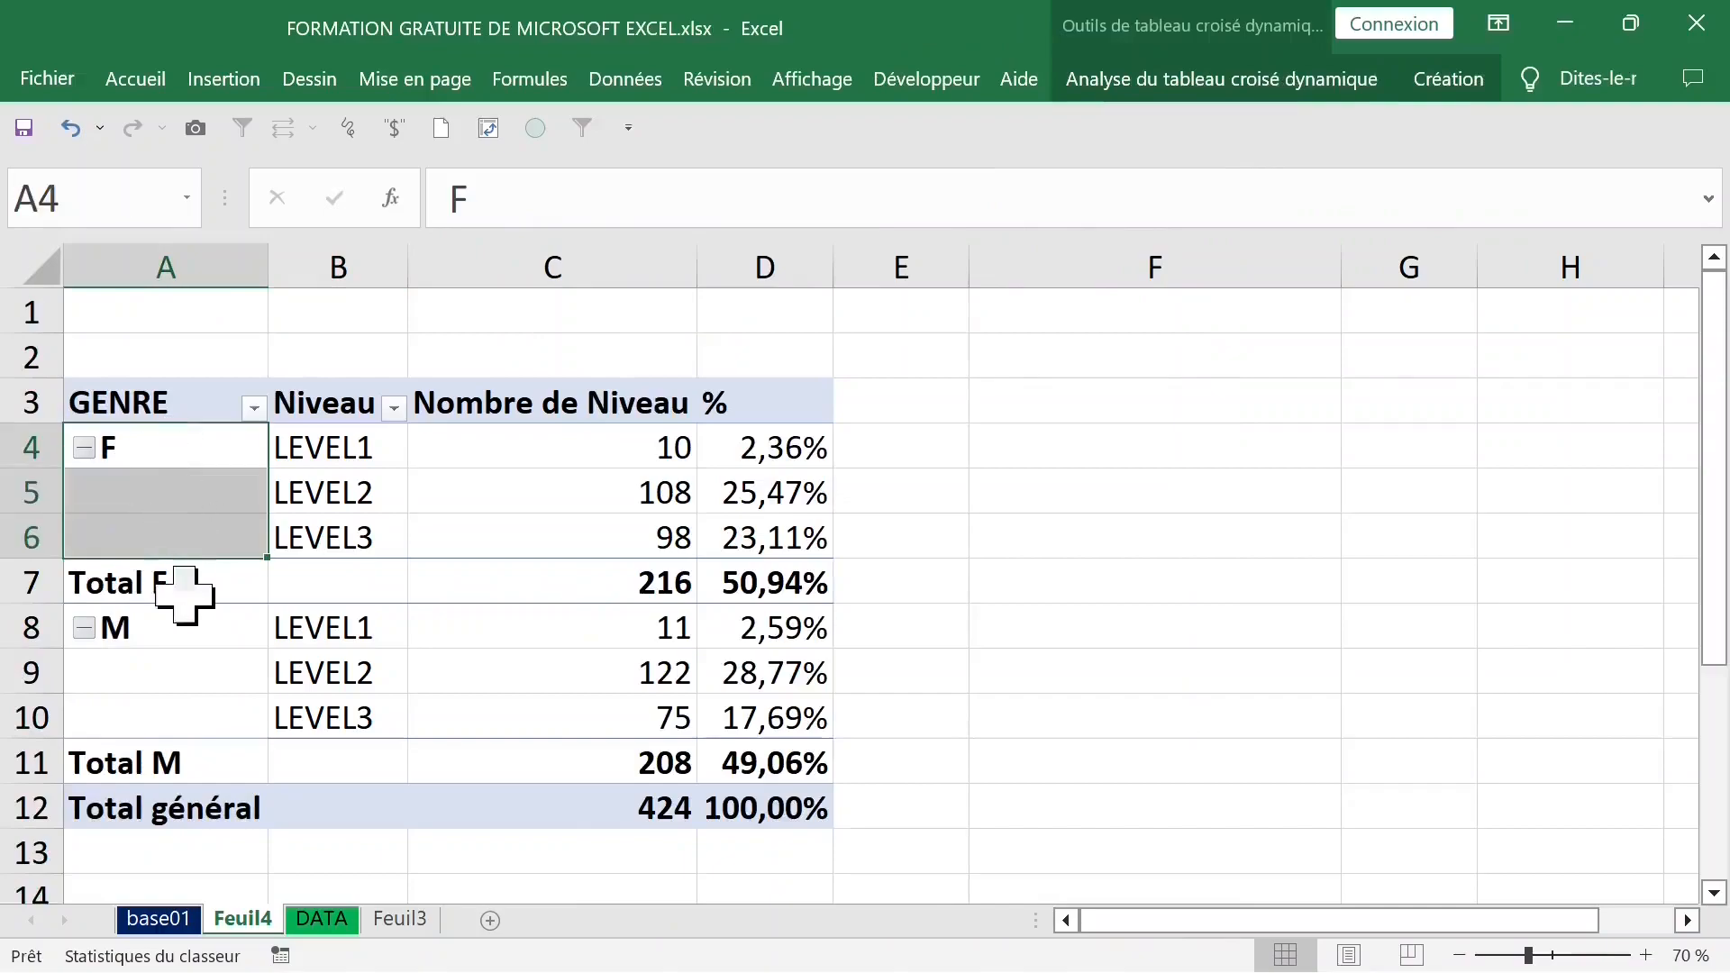
drag(162, 644, 167, 721)
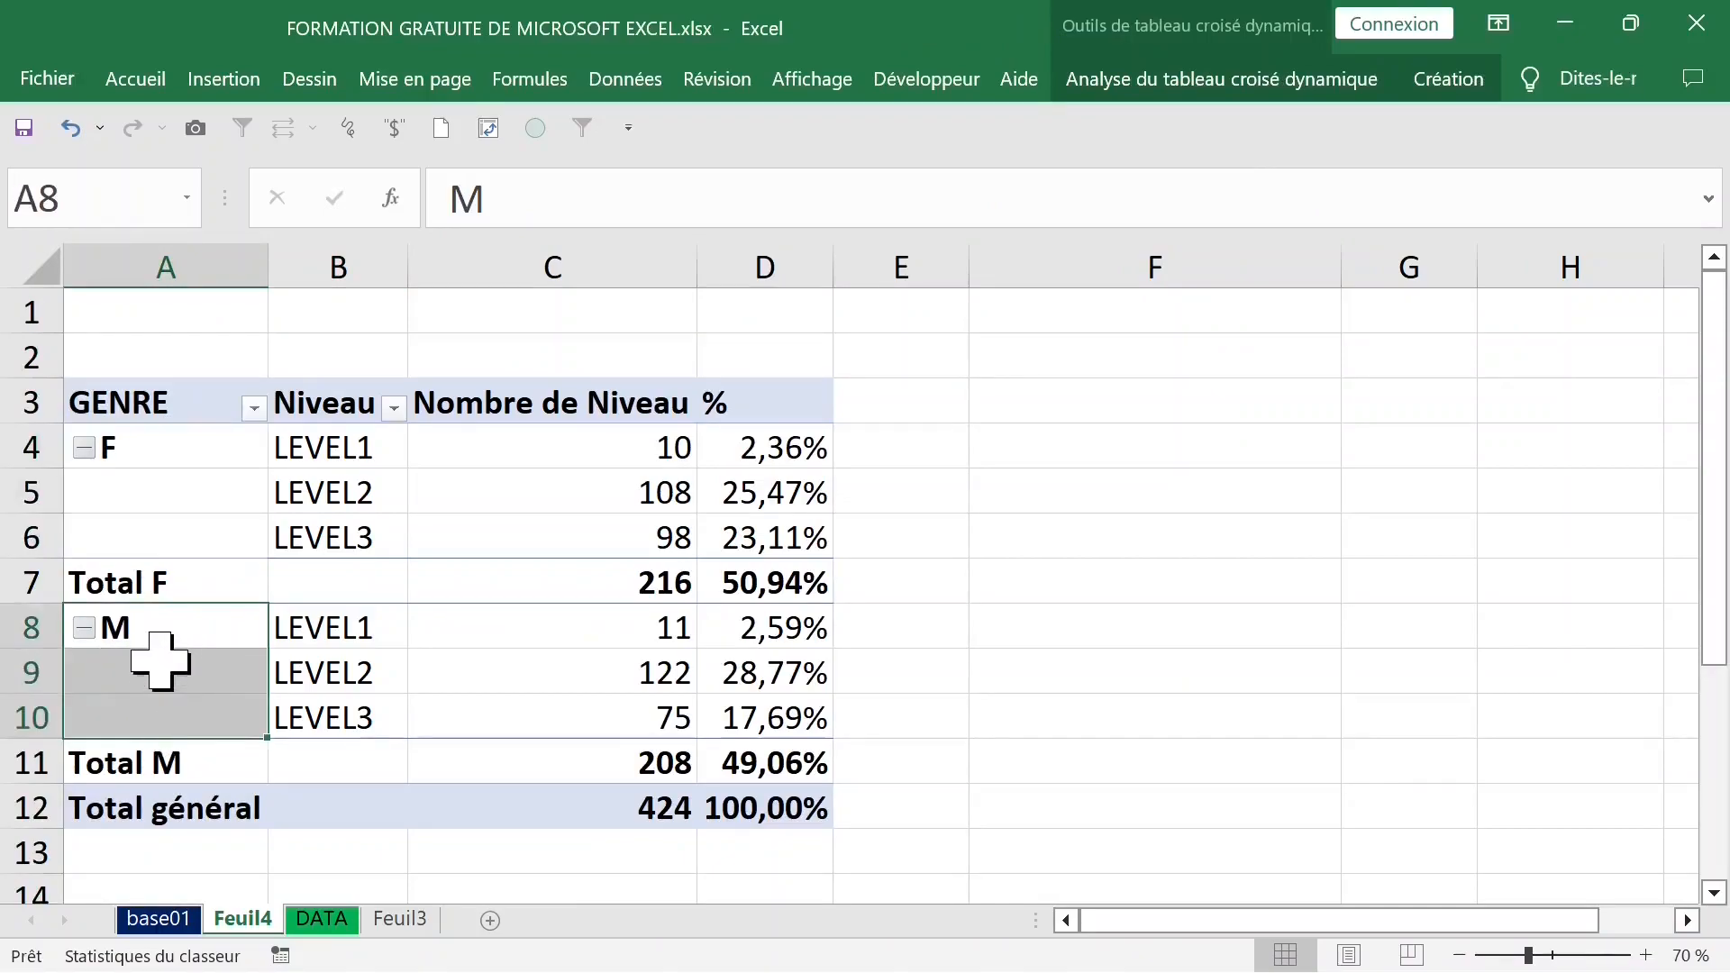
Place the M group before the F group by entering M in cell A4, and check both groups
click(155, 630)
click(155, 446)
click(498, 214)
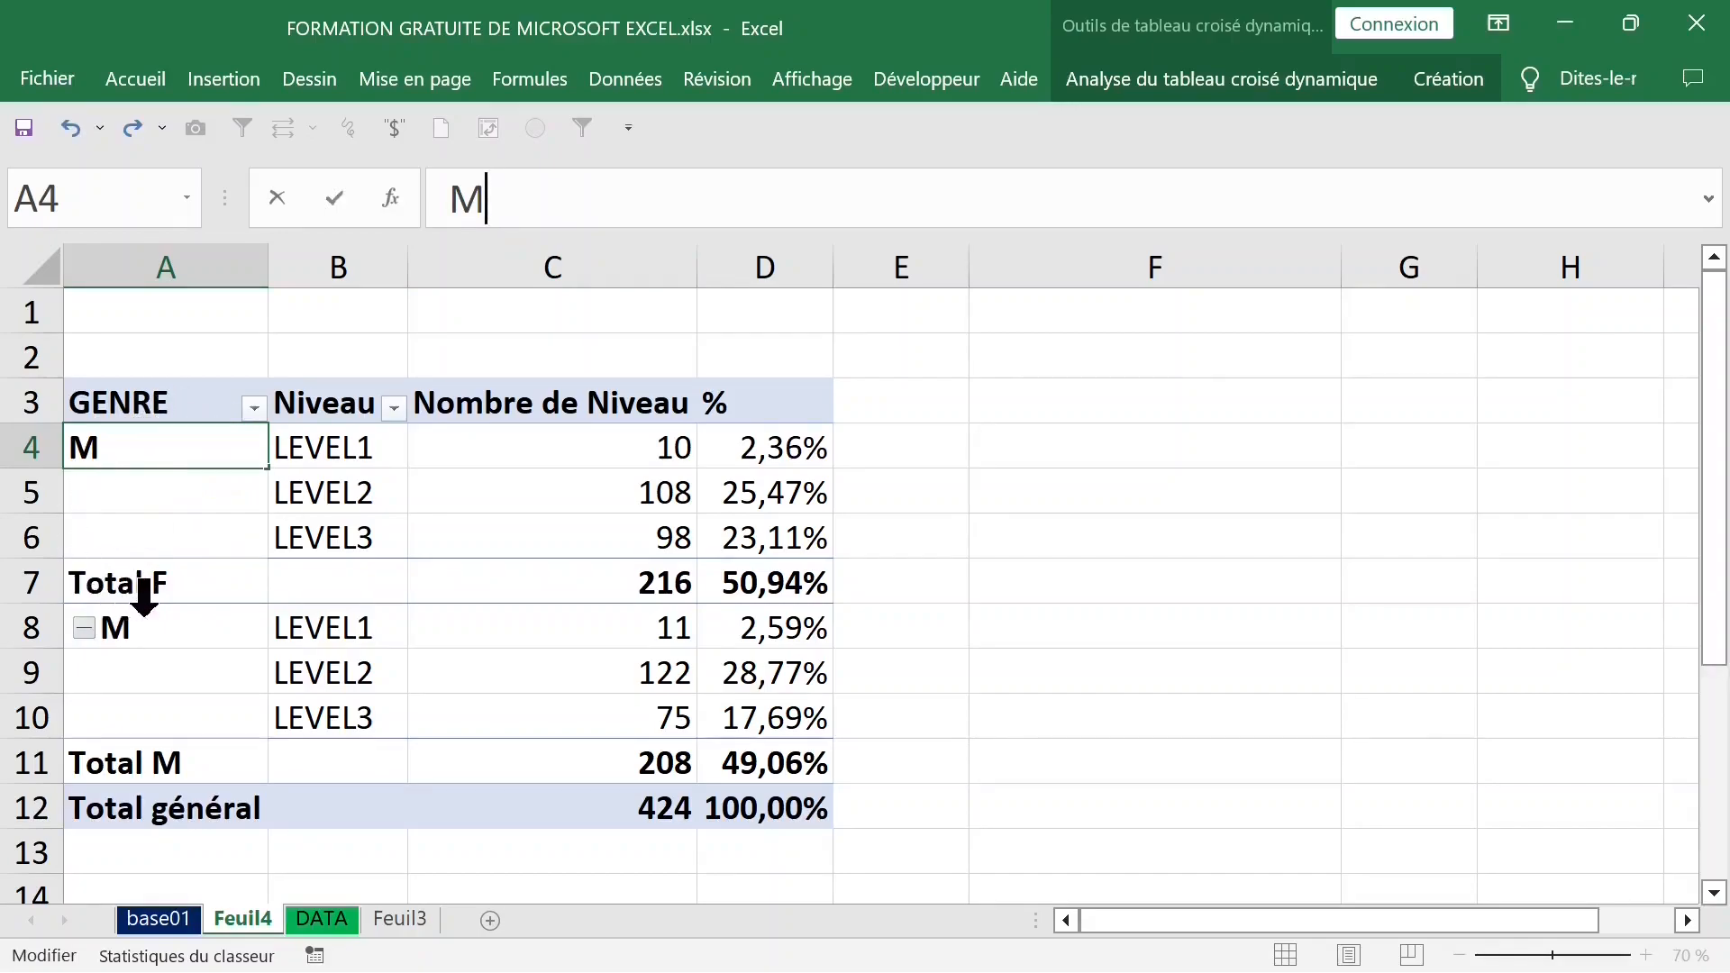
key(Return)
drag(171, 455, 175, 541)
drag(180, 626, 191, 725)
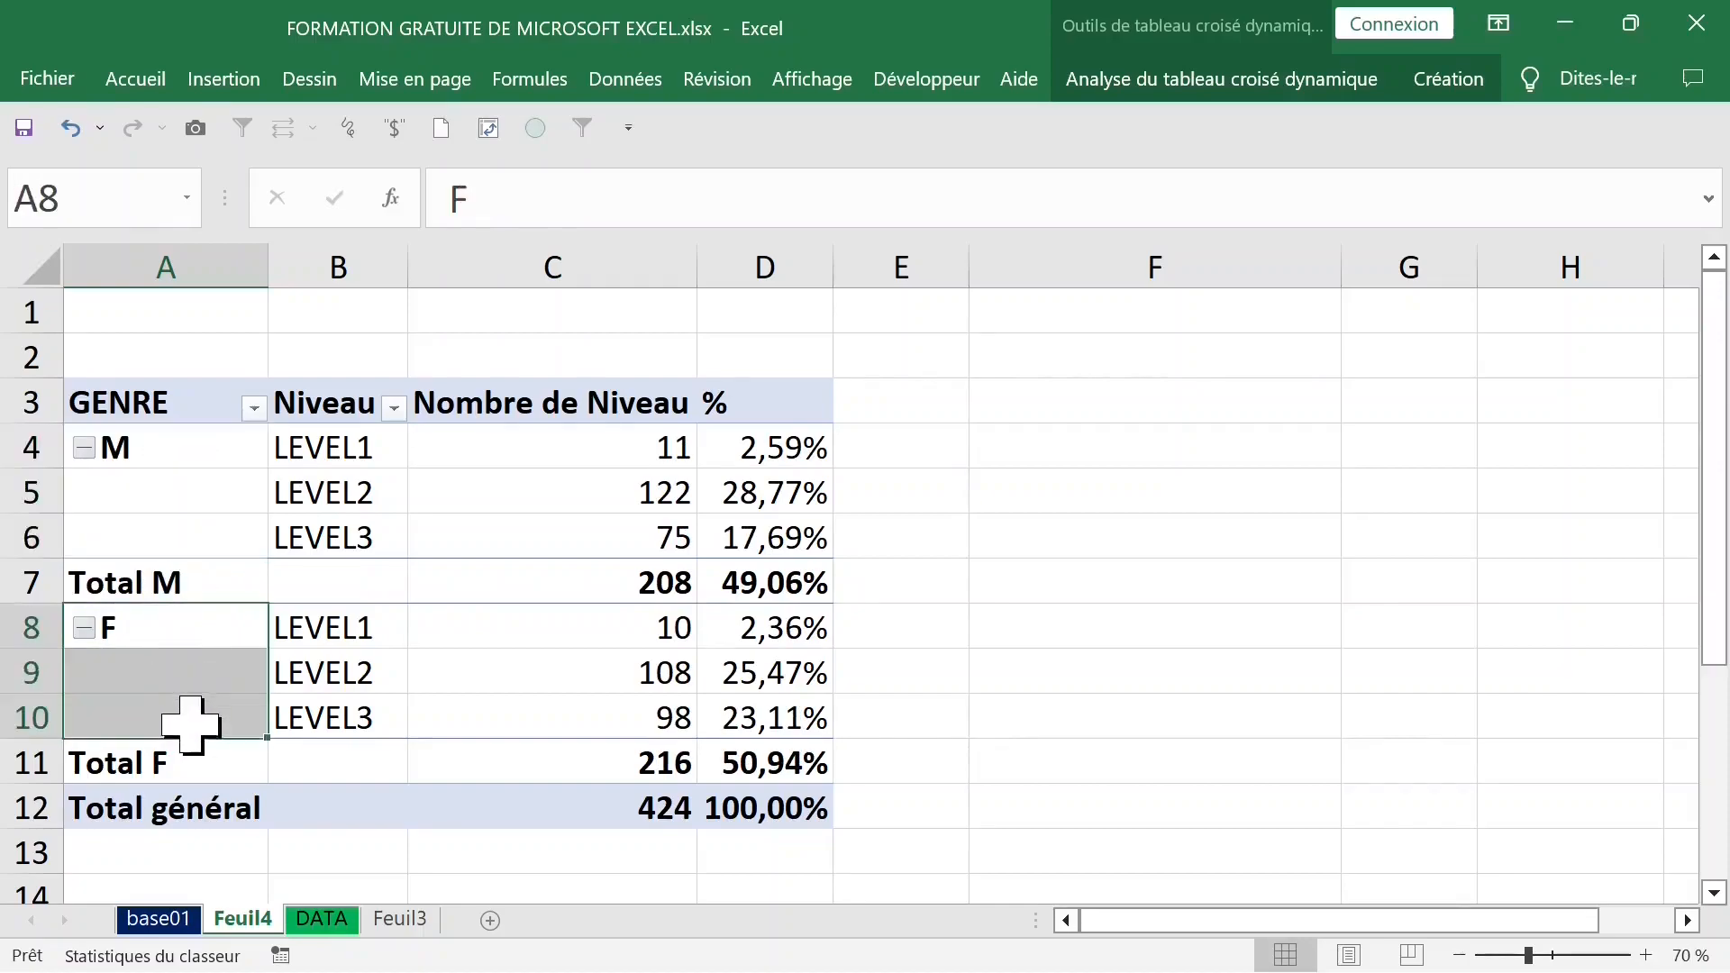
Show the field list to check the order of GENRE and Niveau in the Lignes area, and close it
click(154, 483)
right_click(172, 488)
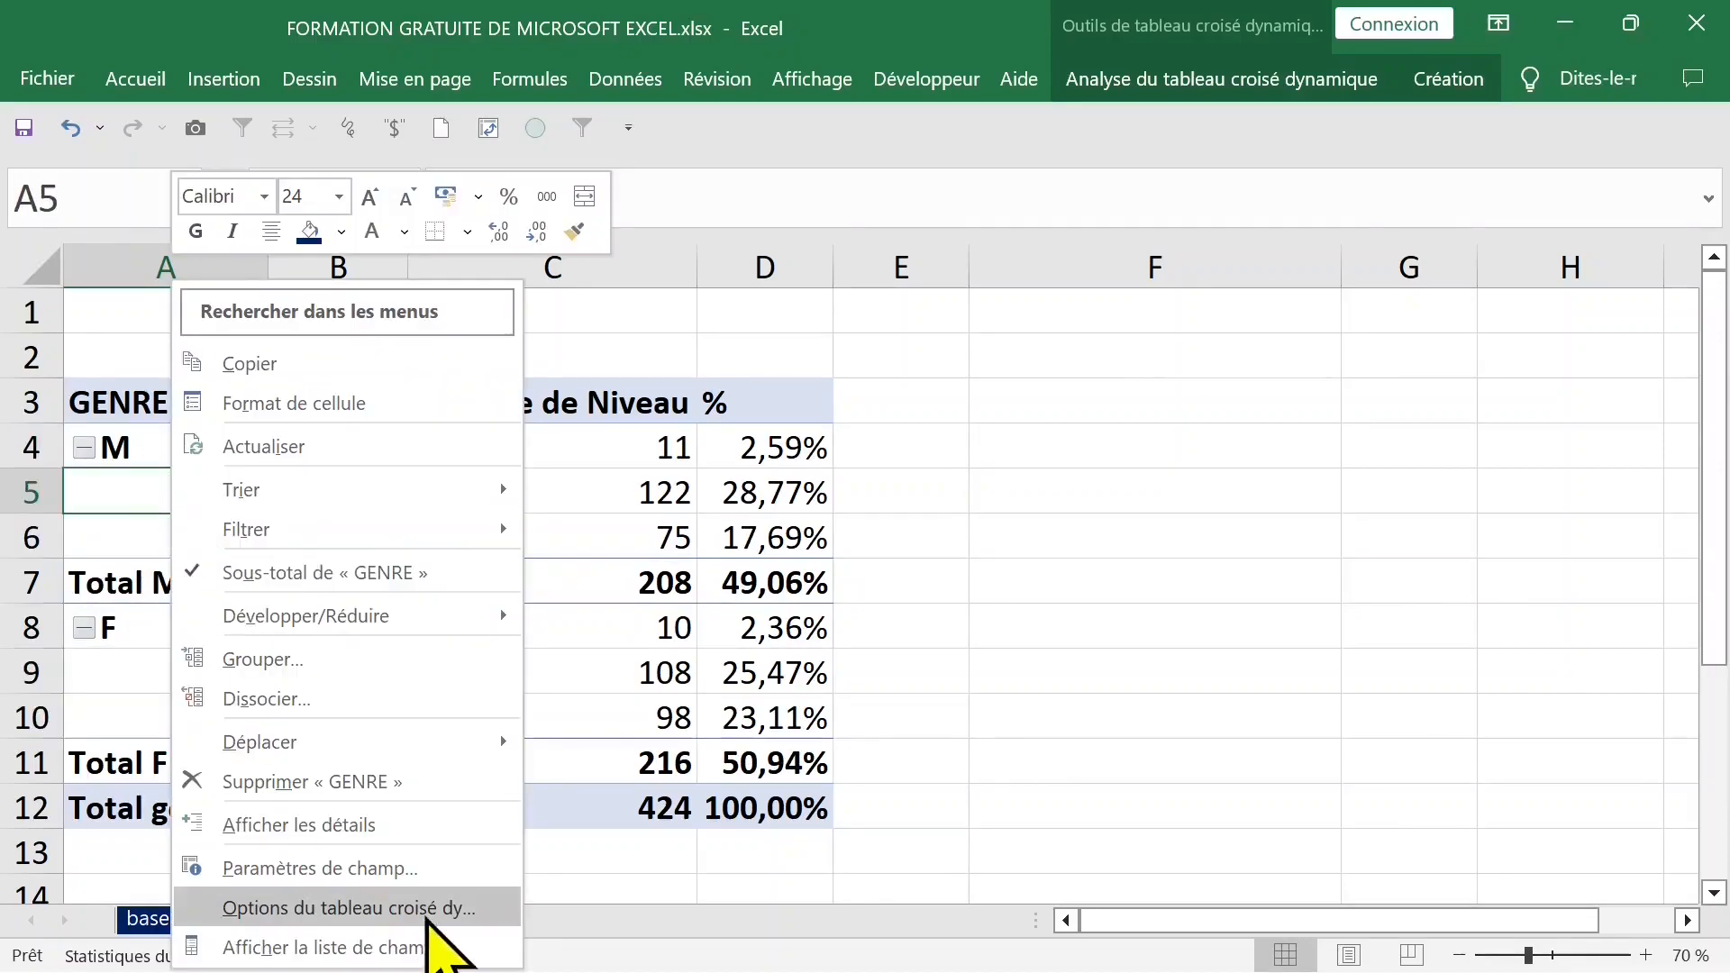
click(431, 953)
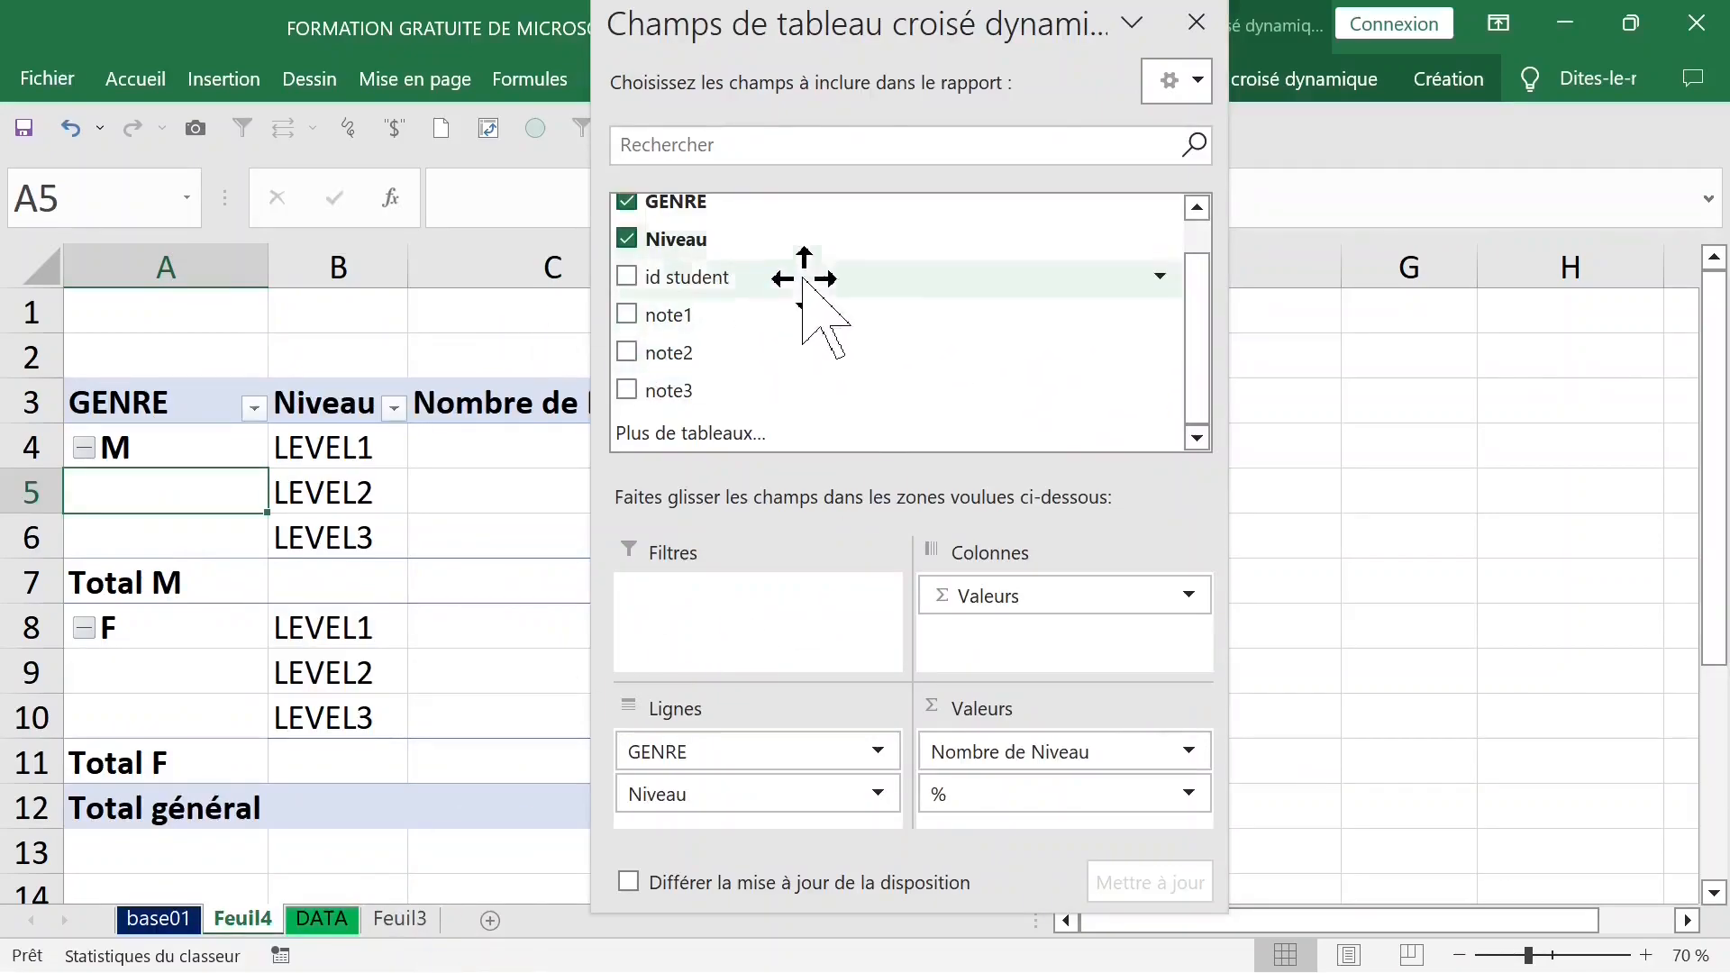
drag(754, 782, 733, 811)
click(1196, 22)
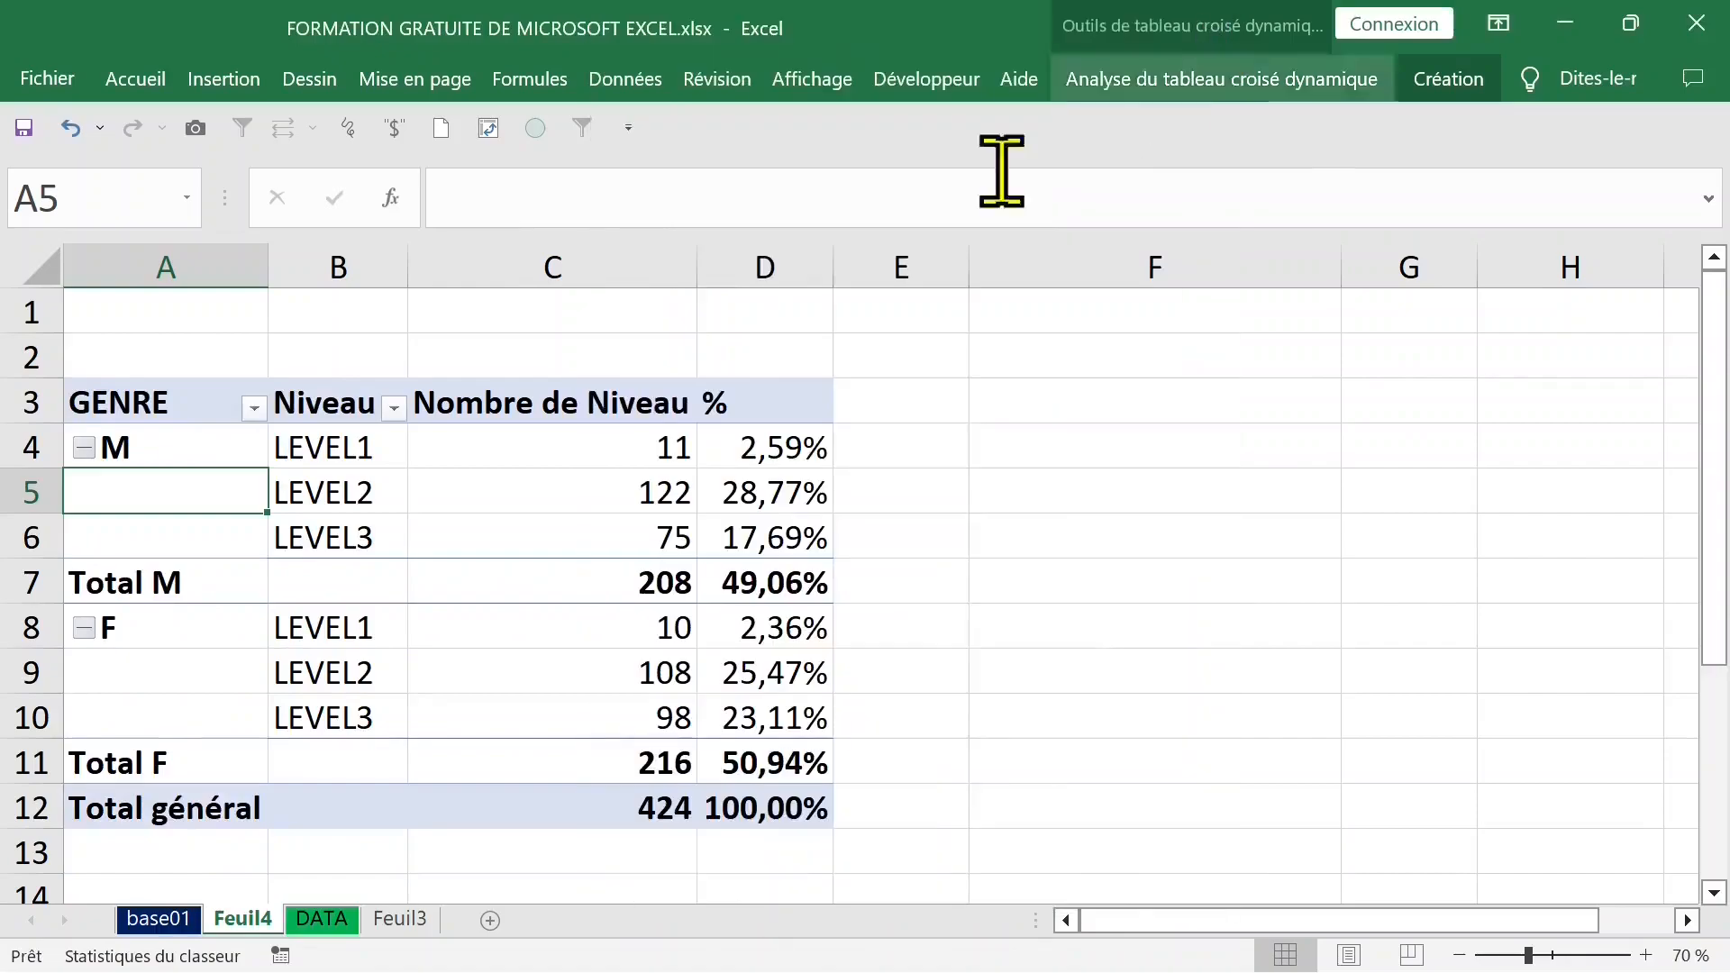
Fill the blank GENRE cells by setting the report layout to repeat all item labels
drag(186, 487, 173, 537)
click(202, 494)
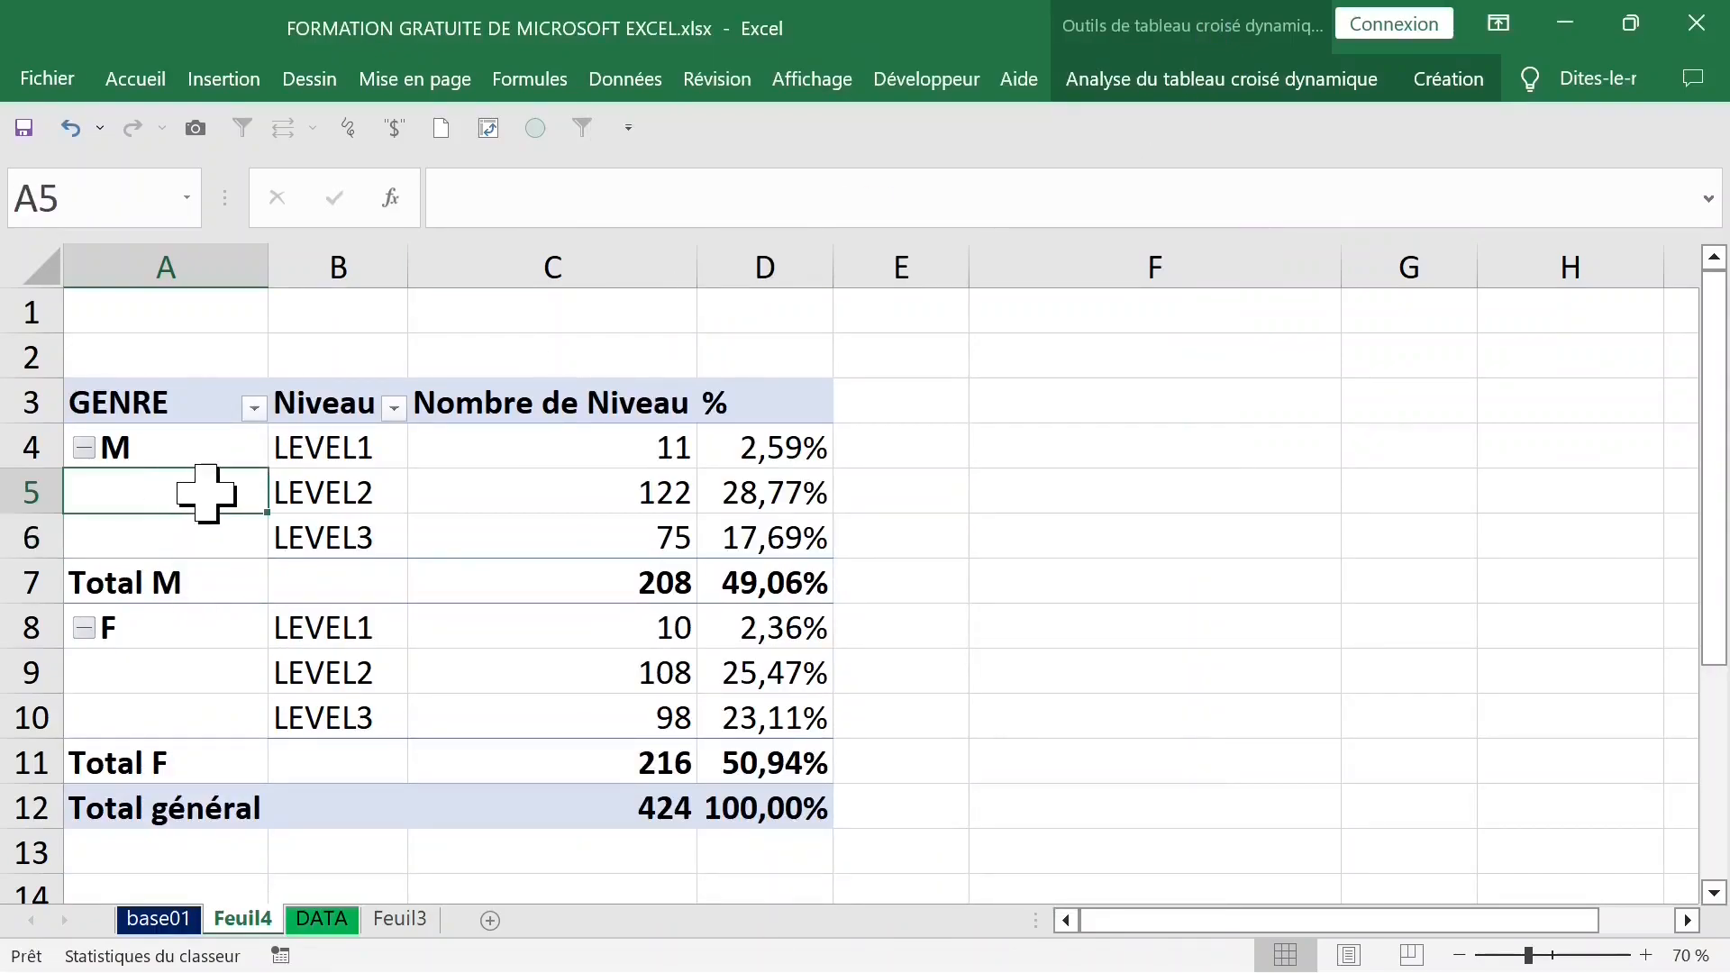
click(1448, 78)
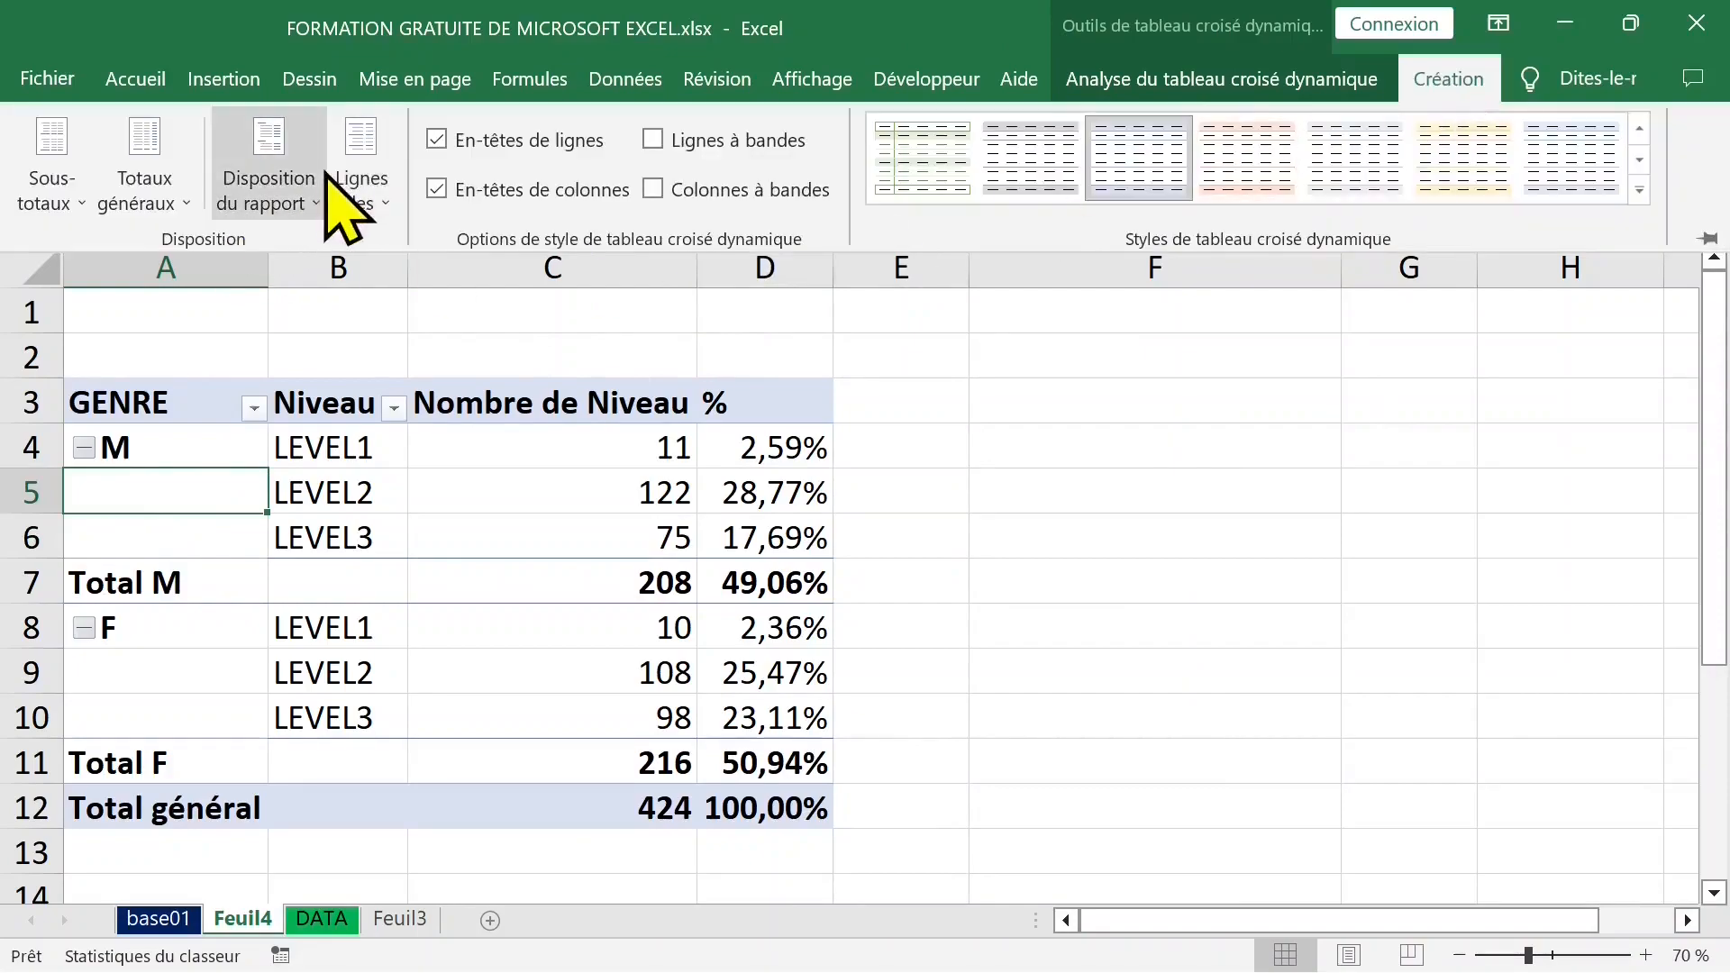
click(315, 202)
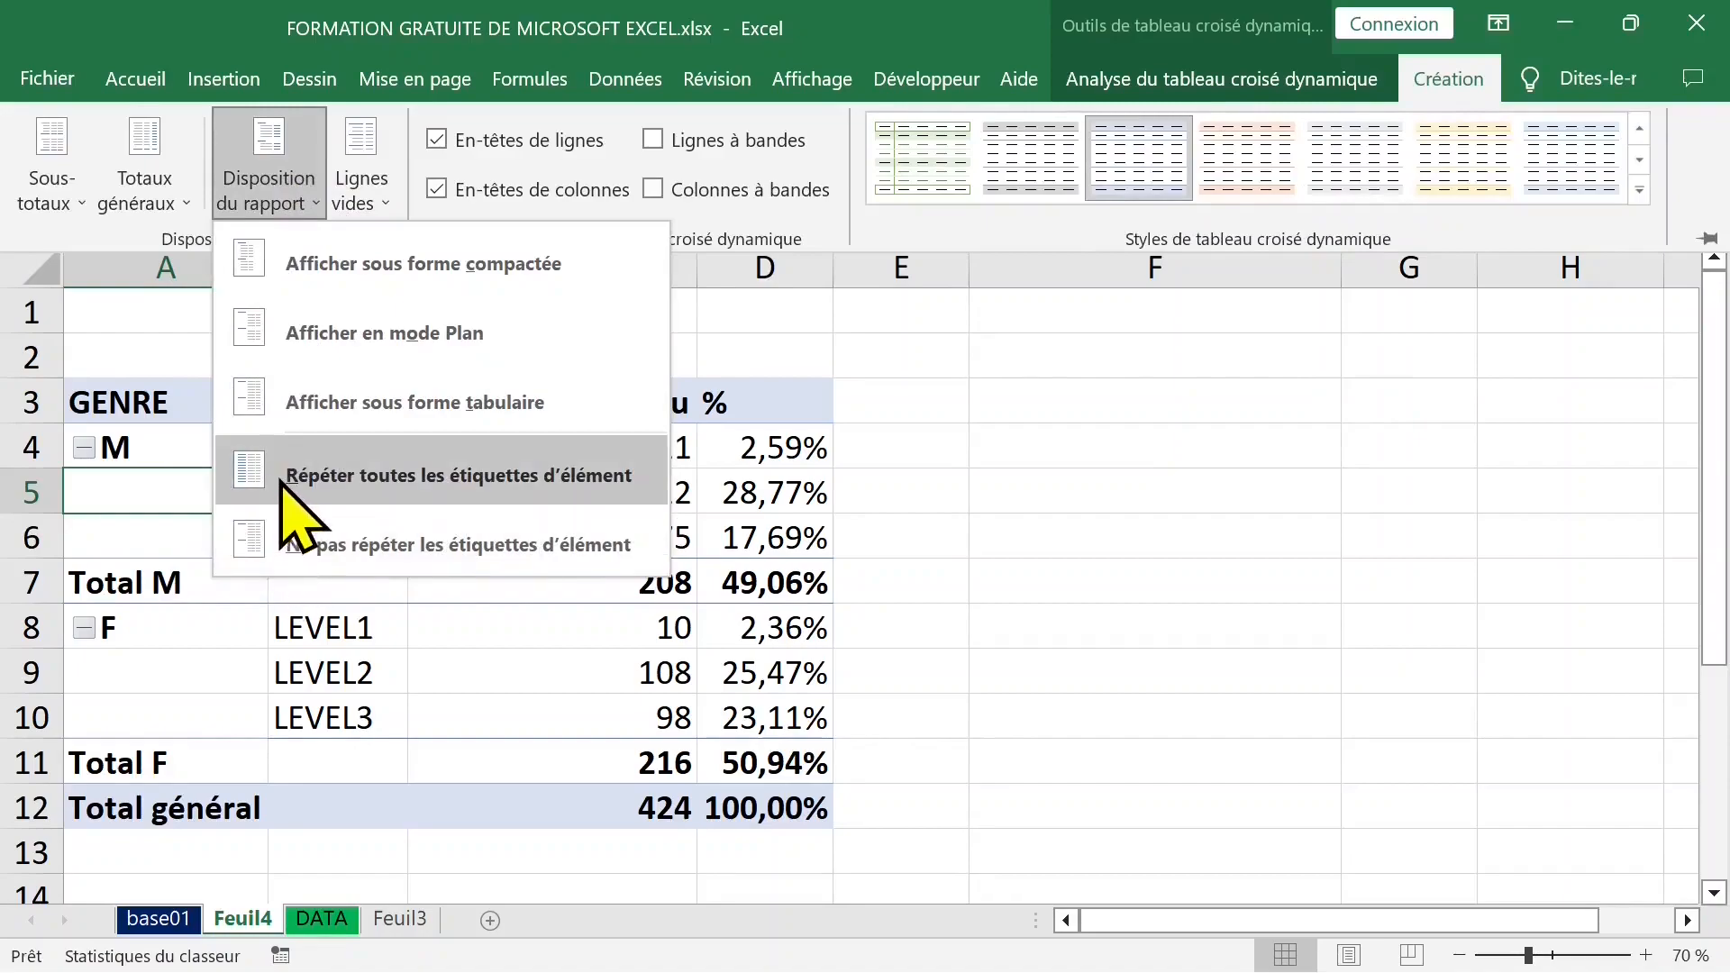
click(483, 476)
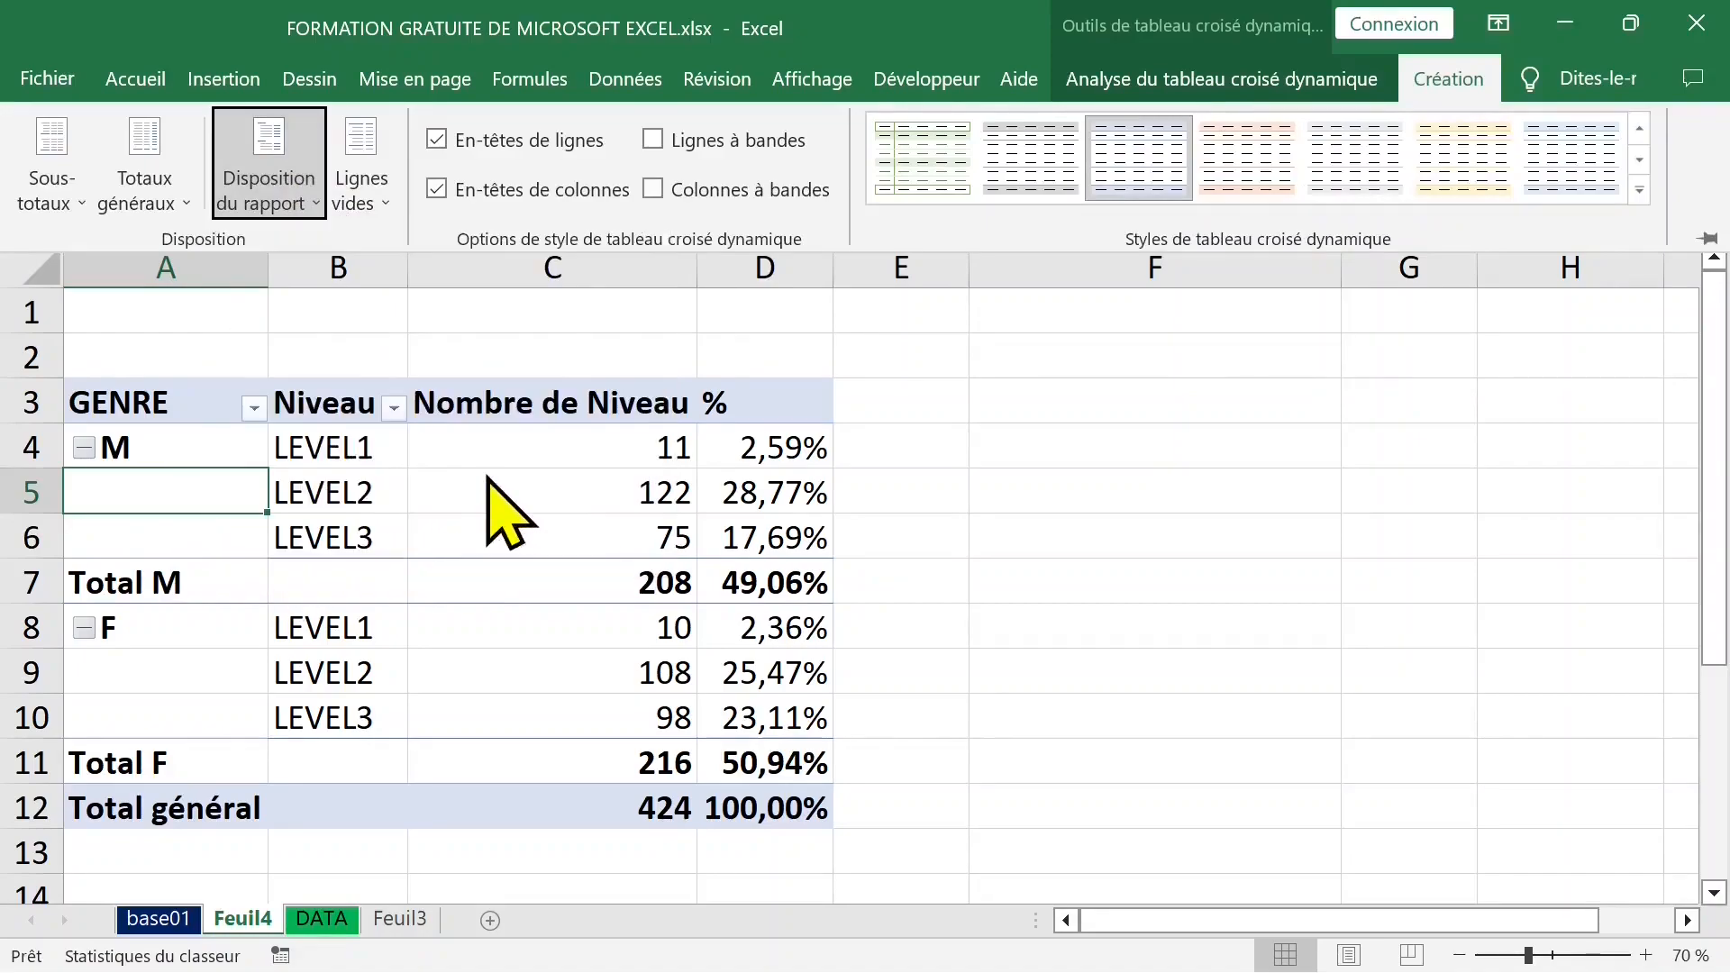
click(377, 569)
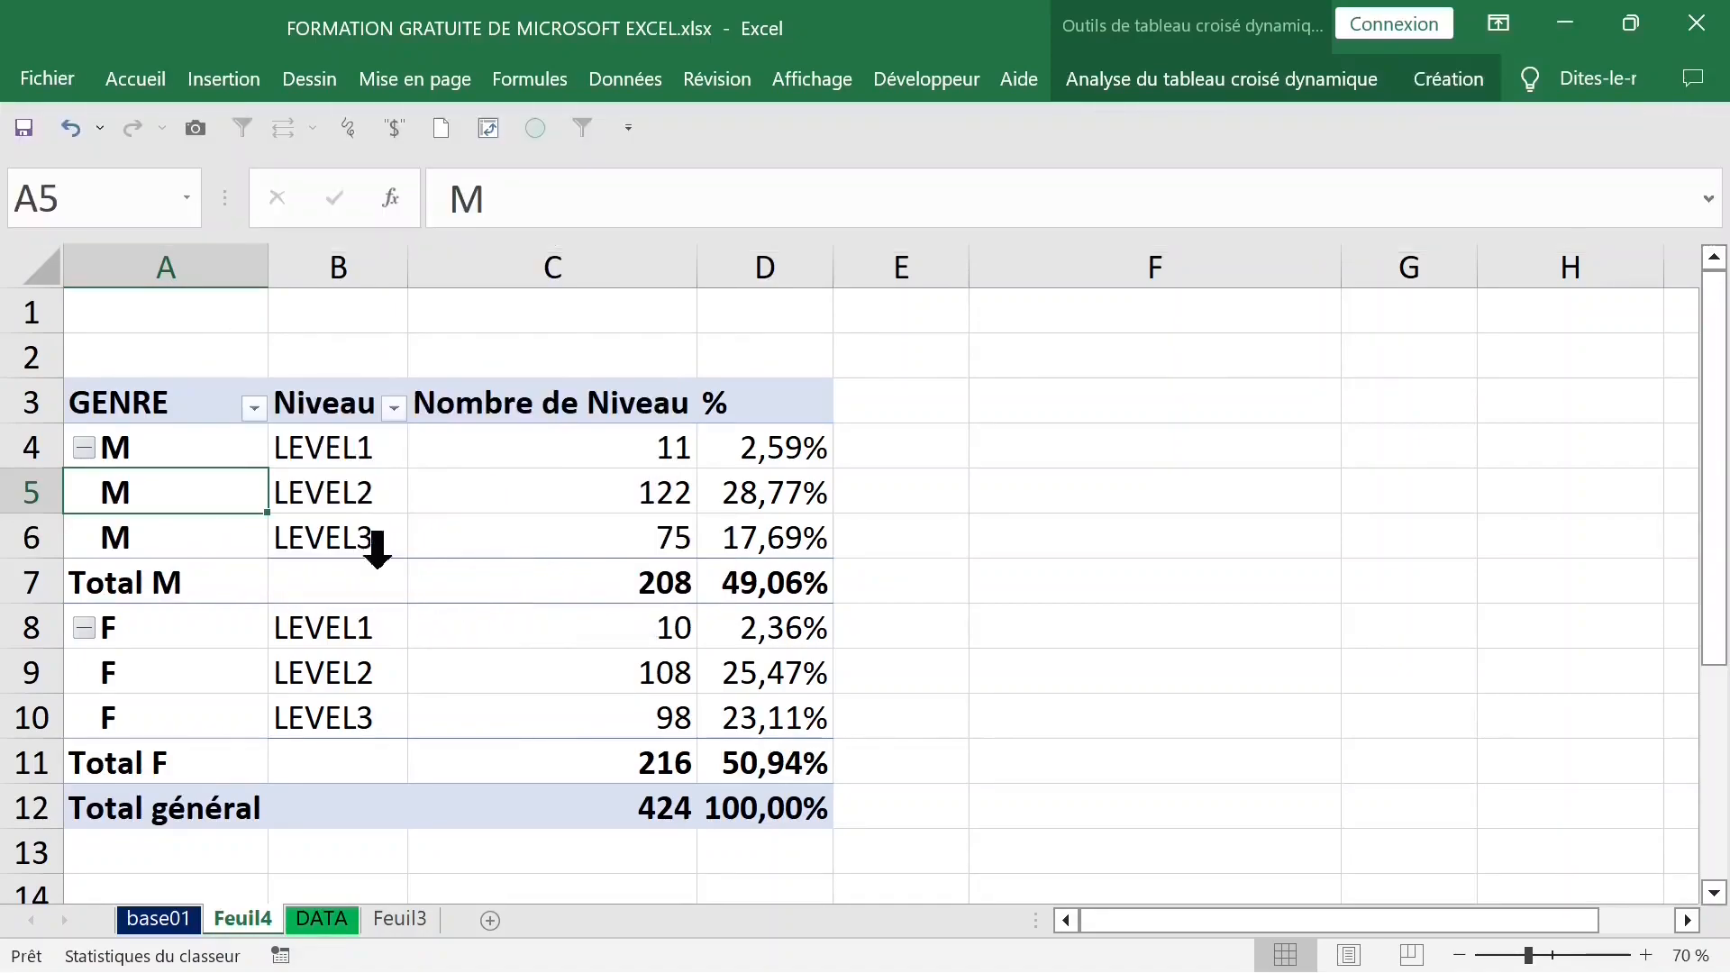
Examine the repeated M and F labels alongside their Niveau rows, counts and percentages
click(155, 448)
click(191, 624)
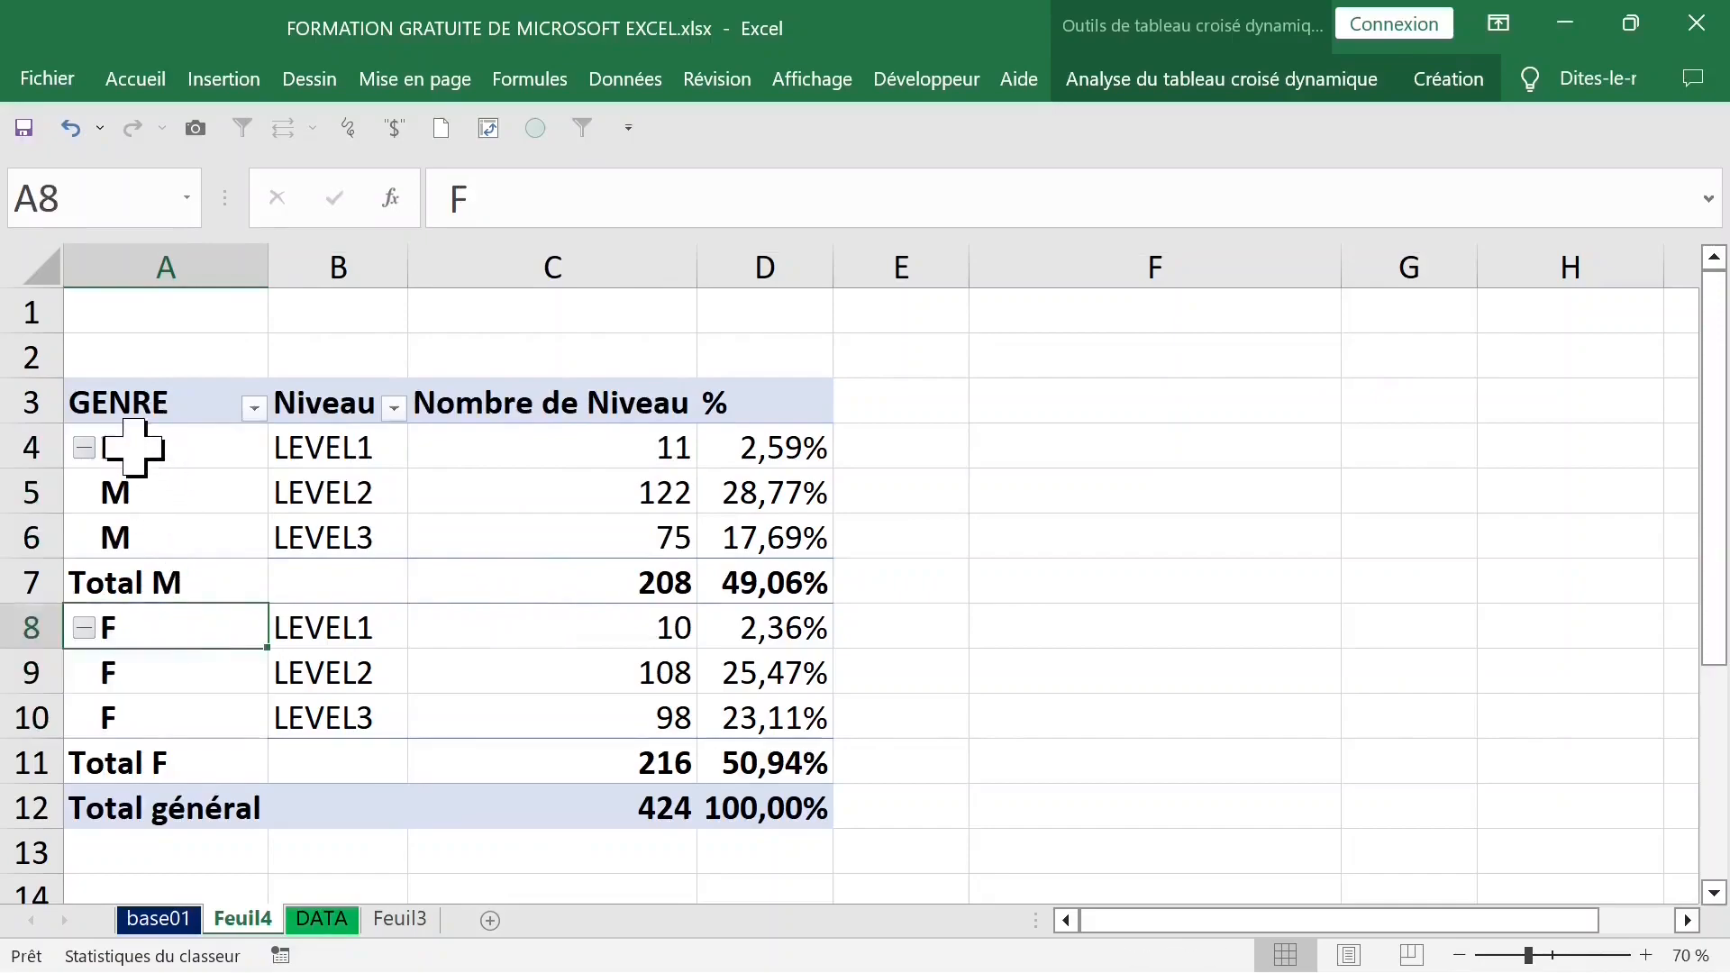
click(180, 434)
drag(189, 451, 792, 541)
click(333, 631)
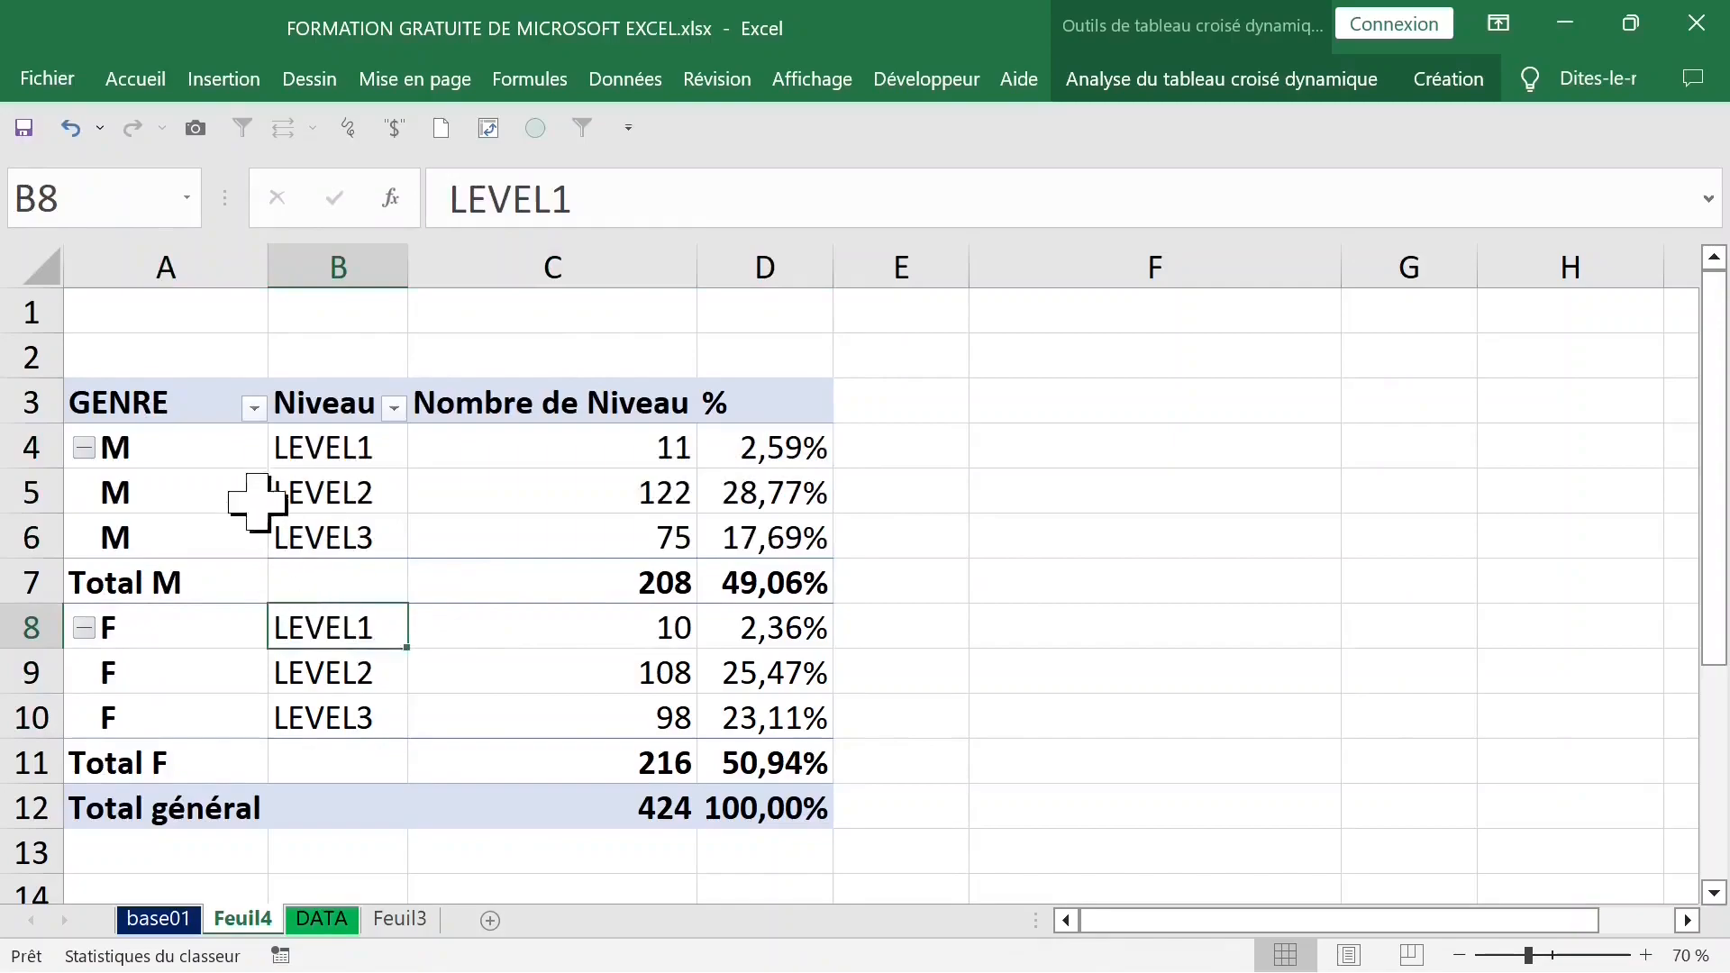
drag(261, 451, 792, 541)
click(432, 440)
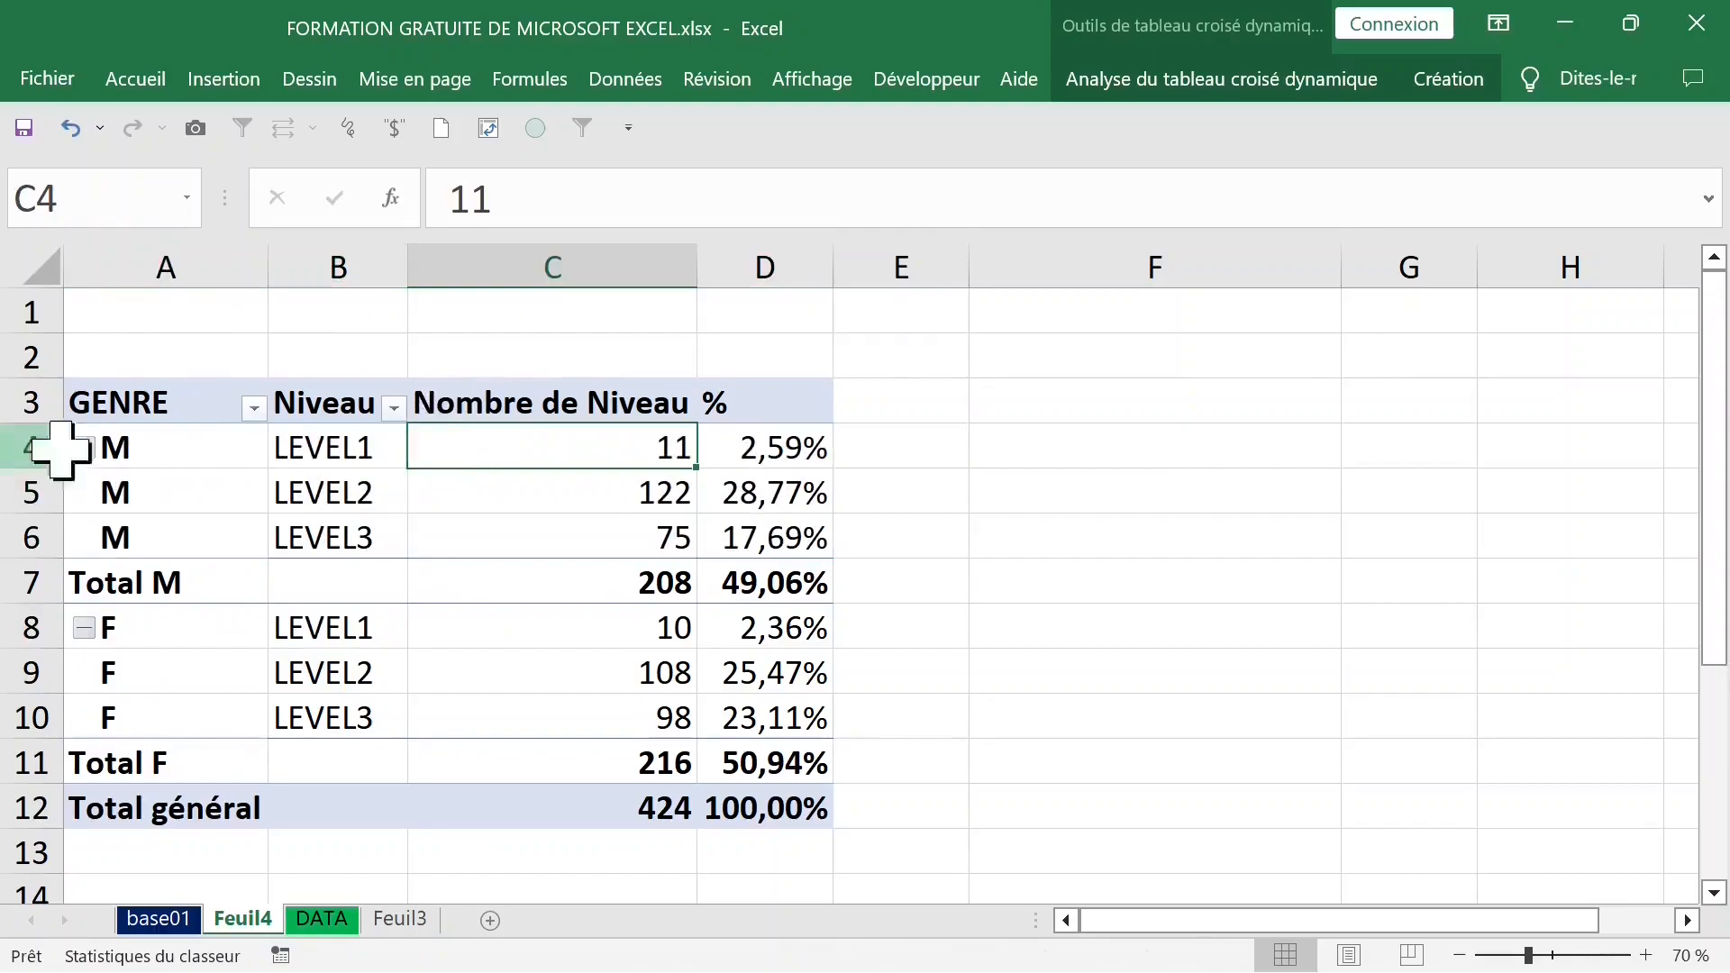
Select the M group's GENRE, Nombre de Niveau and % cells in rows 4 to 6 and fill them with light green
click(54, 448)
click(108, 455)
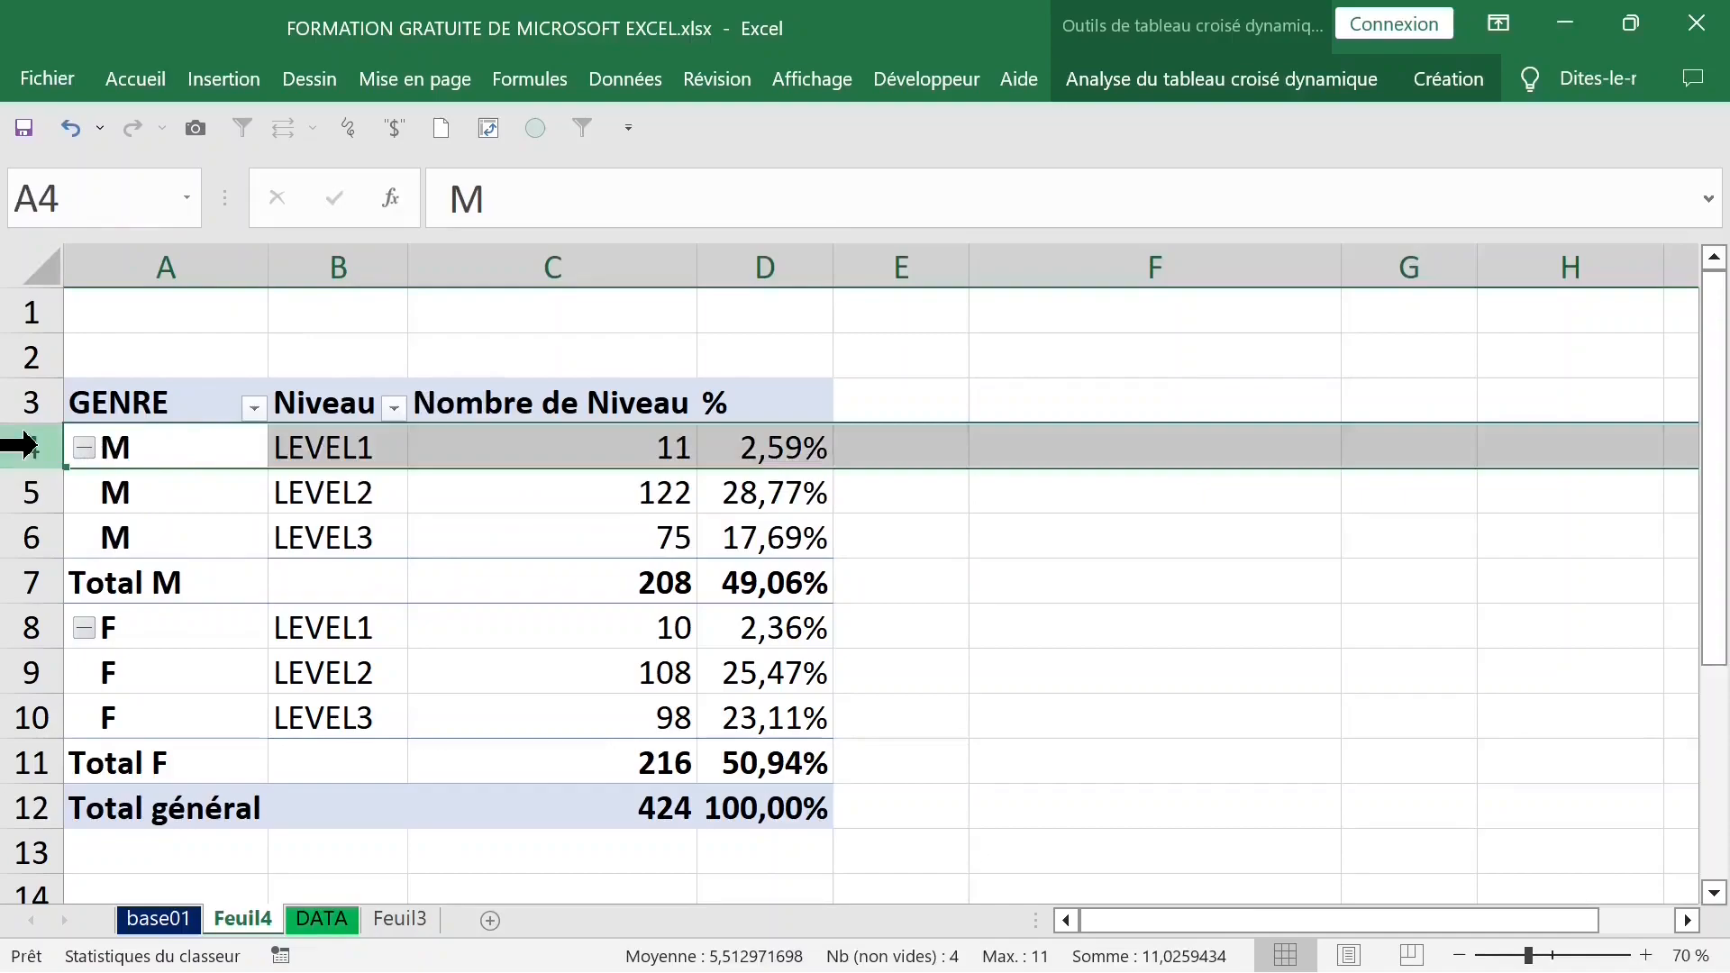
click(261, 448)
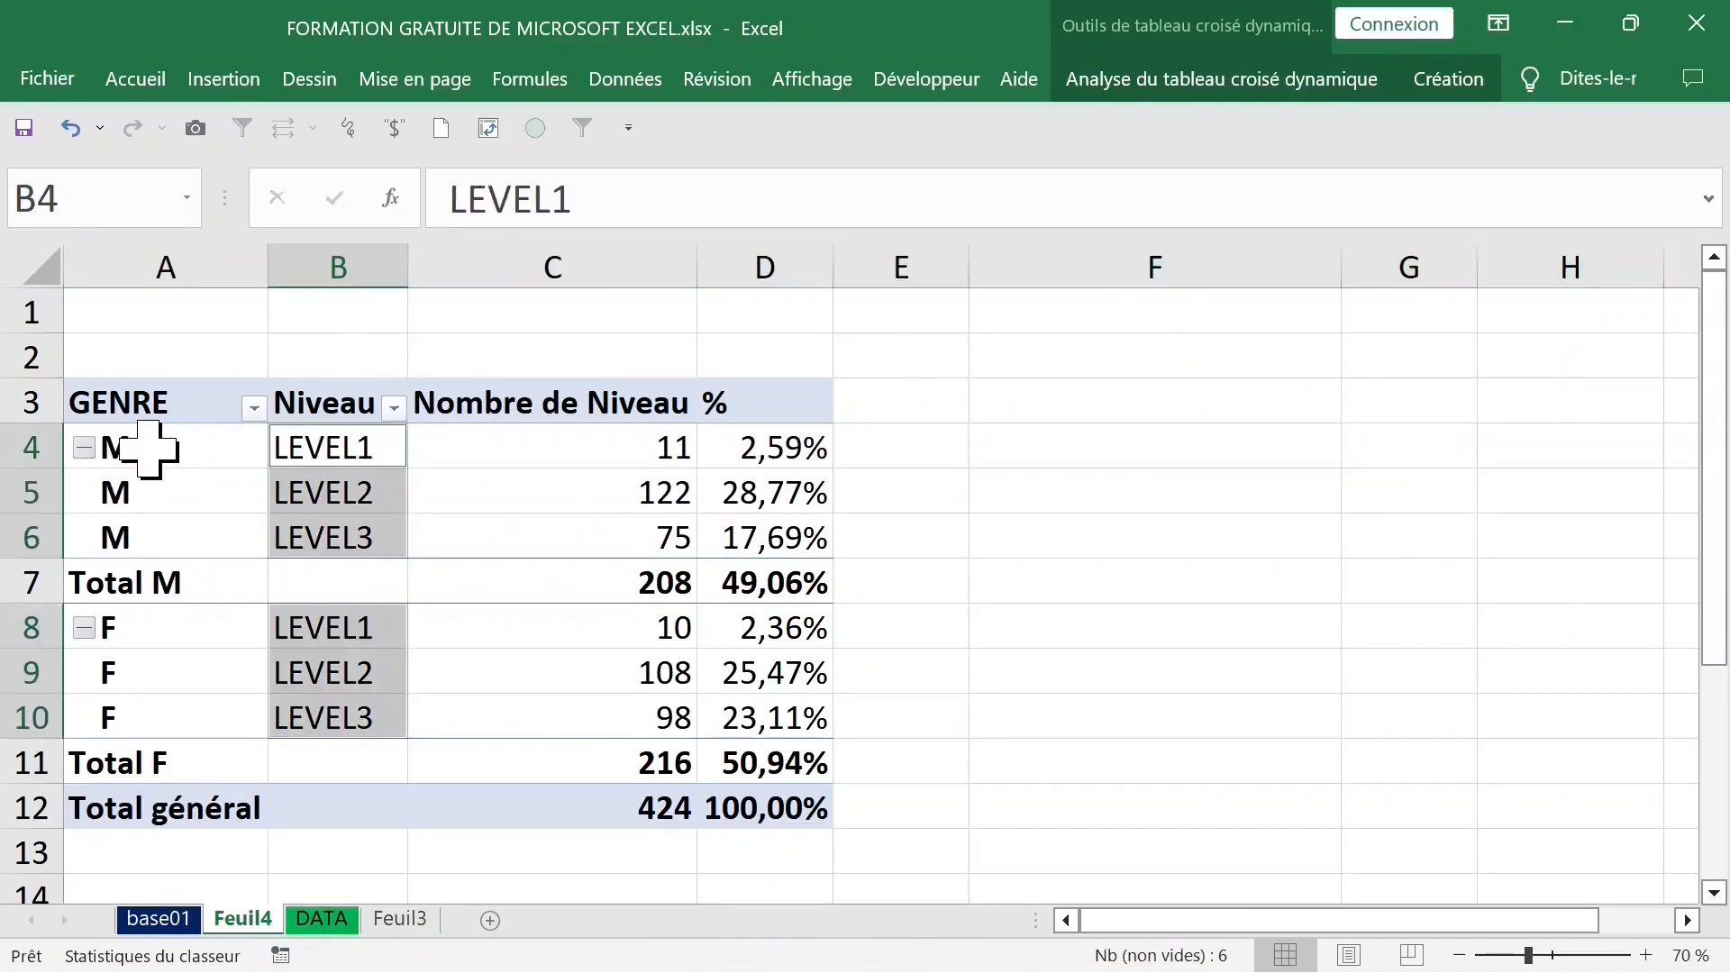
click(90, 446)
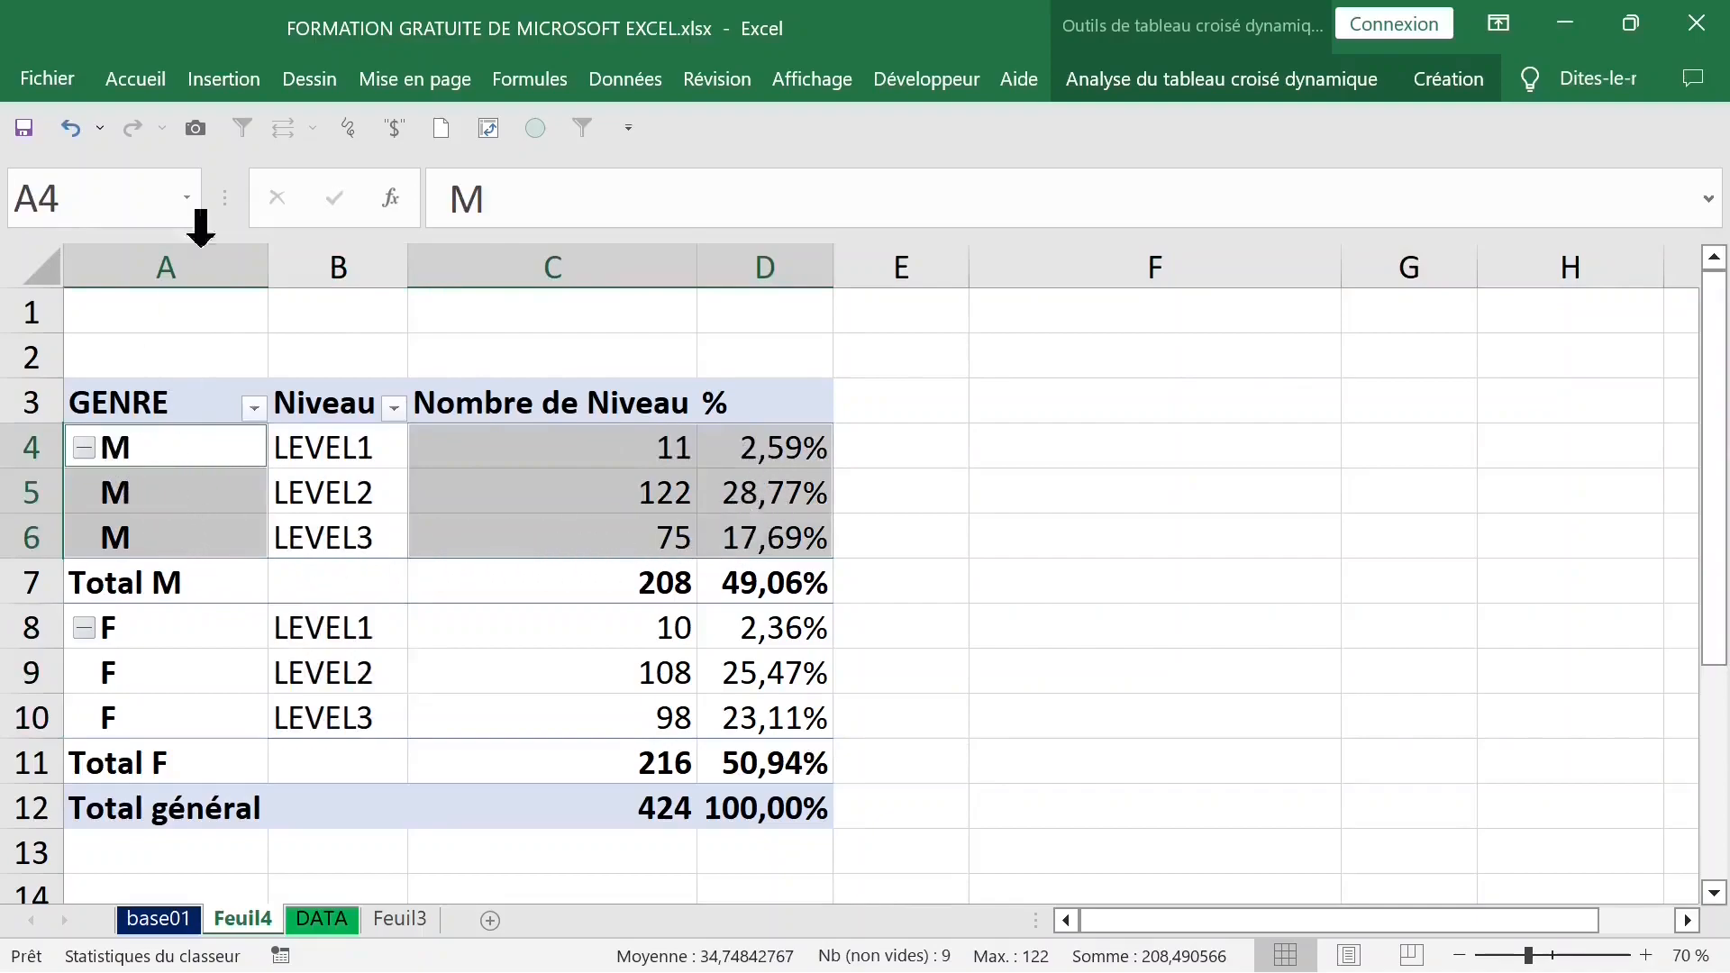
click(149, 83)
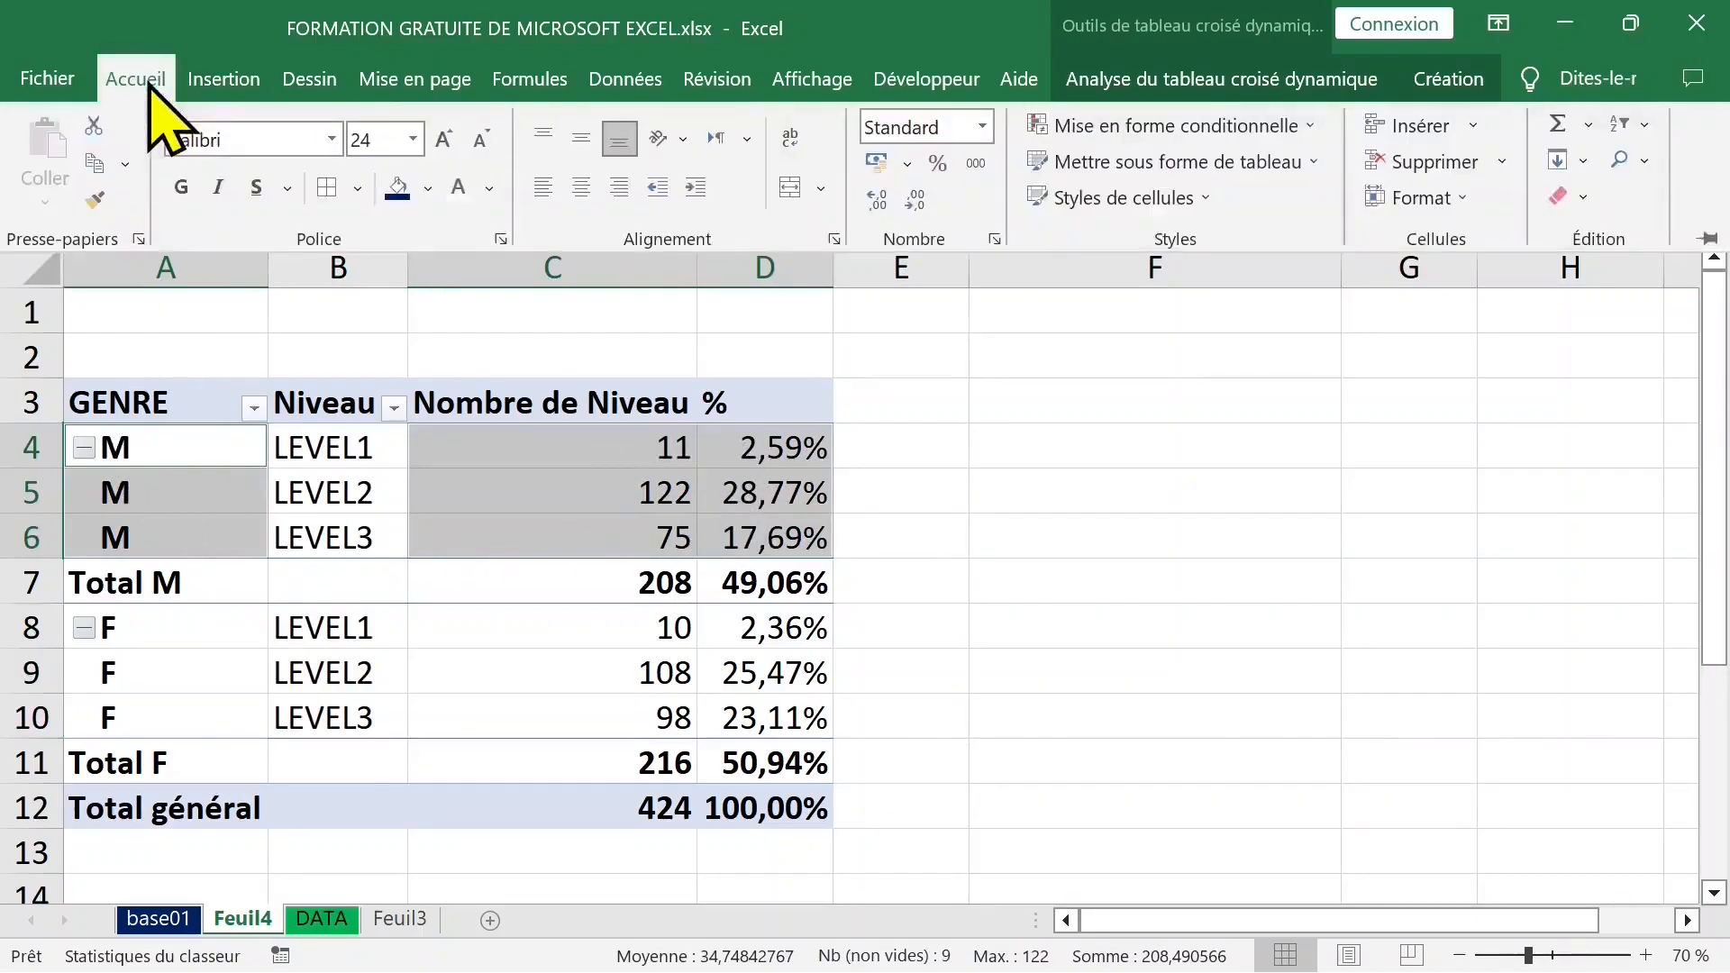
click(429, 188)
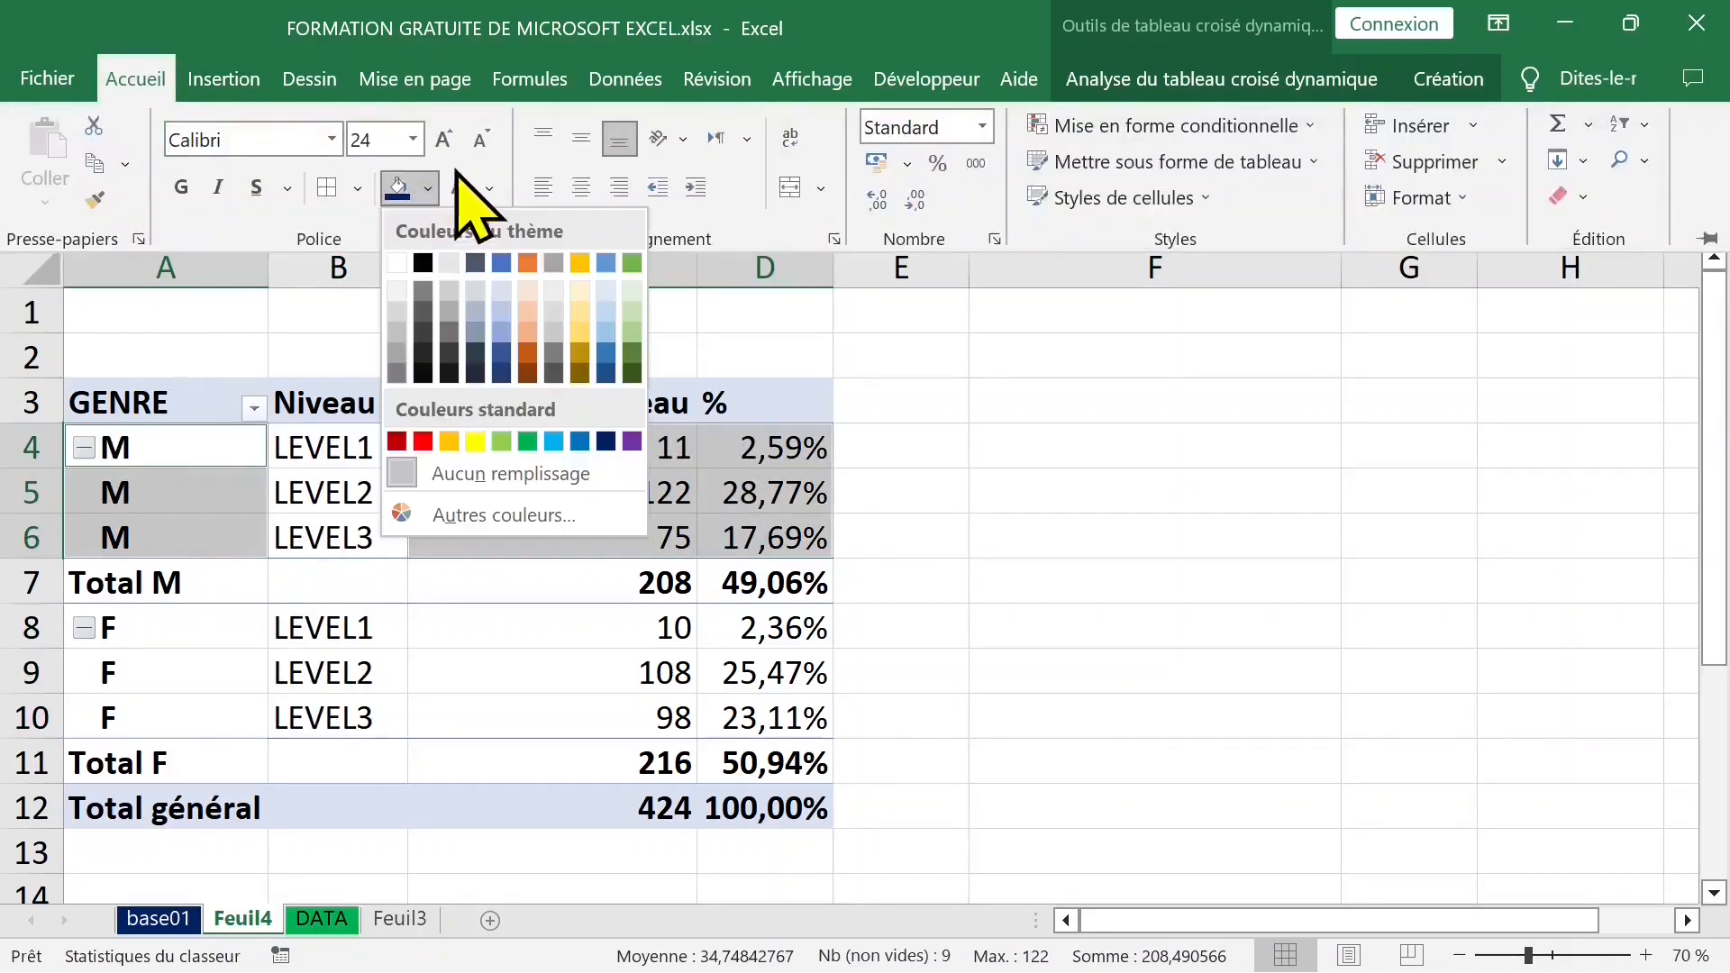
click(632, 311)
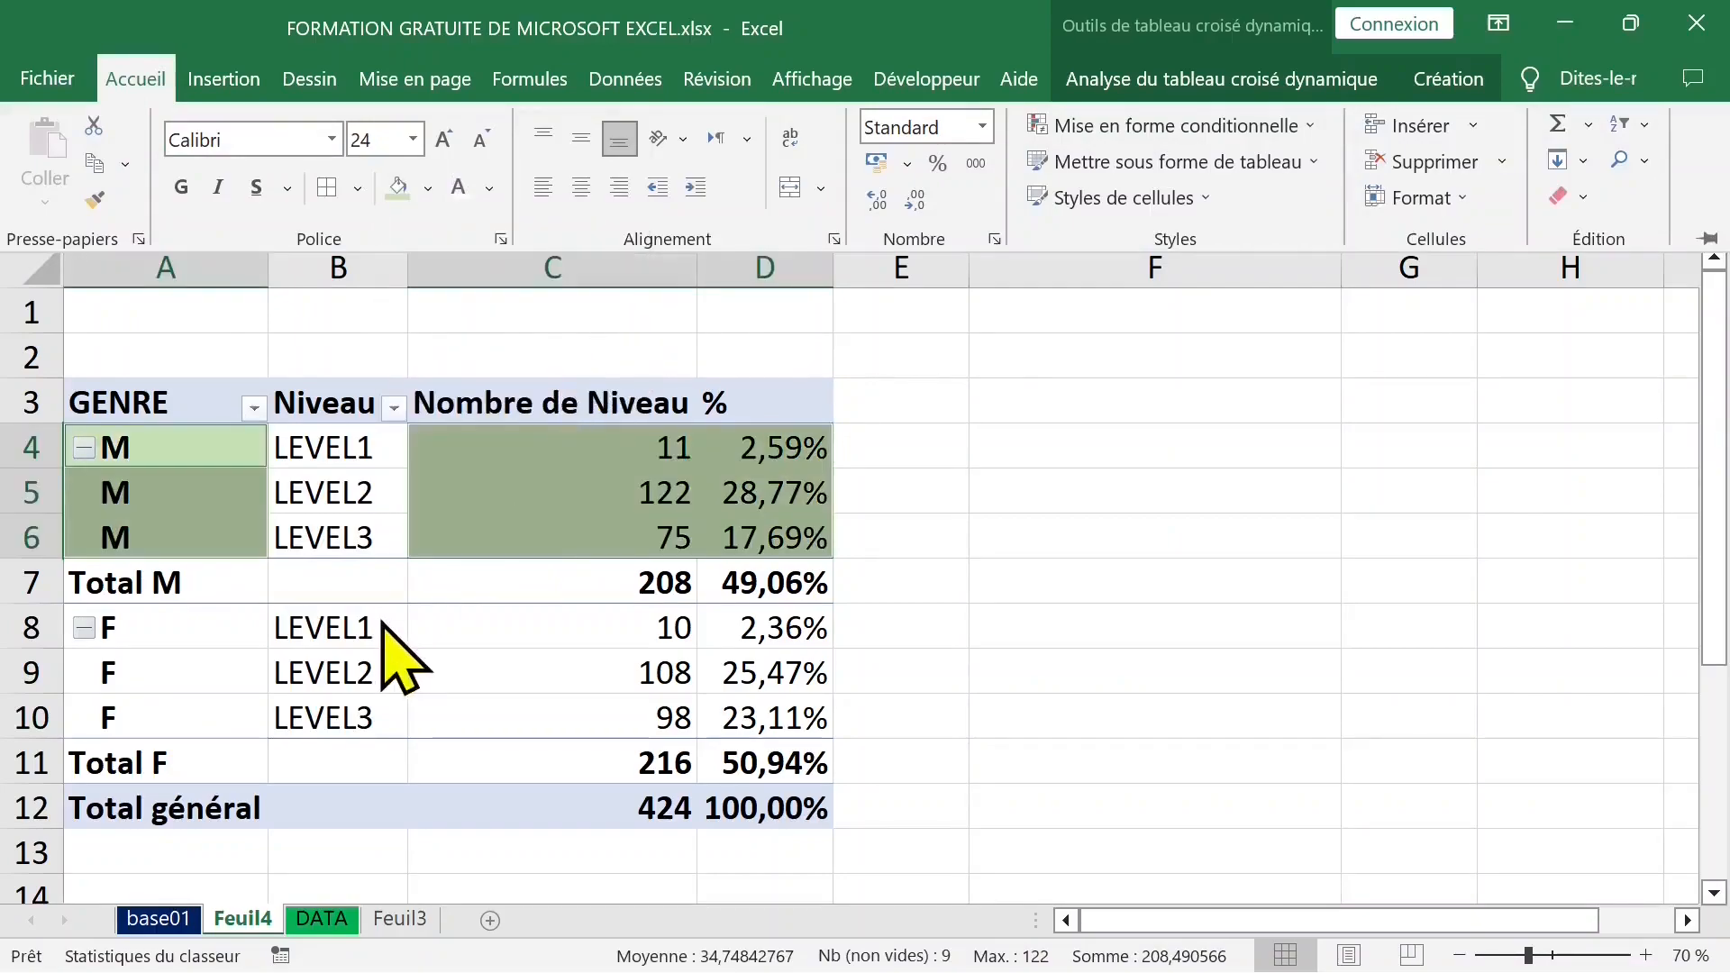
Select the F group's GENRE, Nombre de Niveau and % cells in rows 8 to 10 and fill them with orange
click(360, 600)
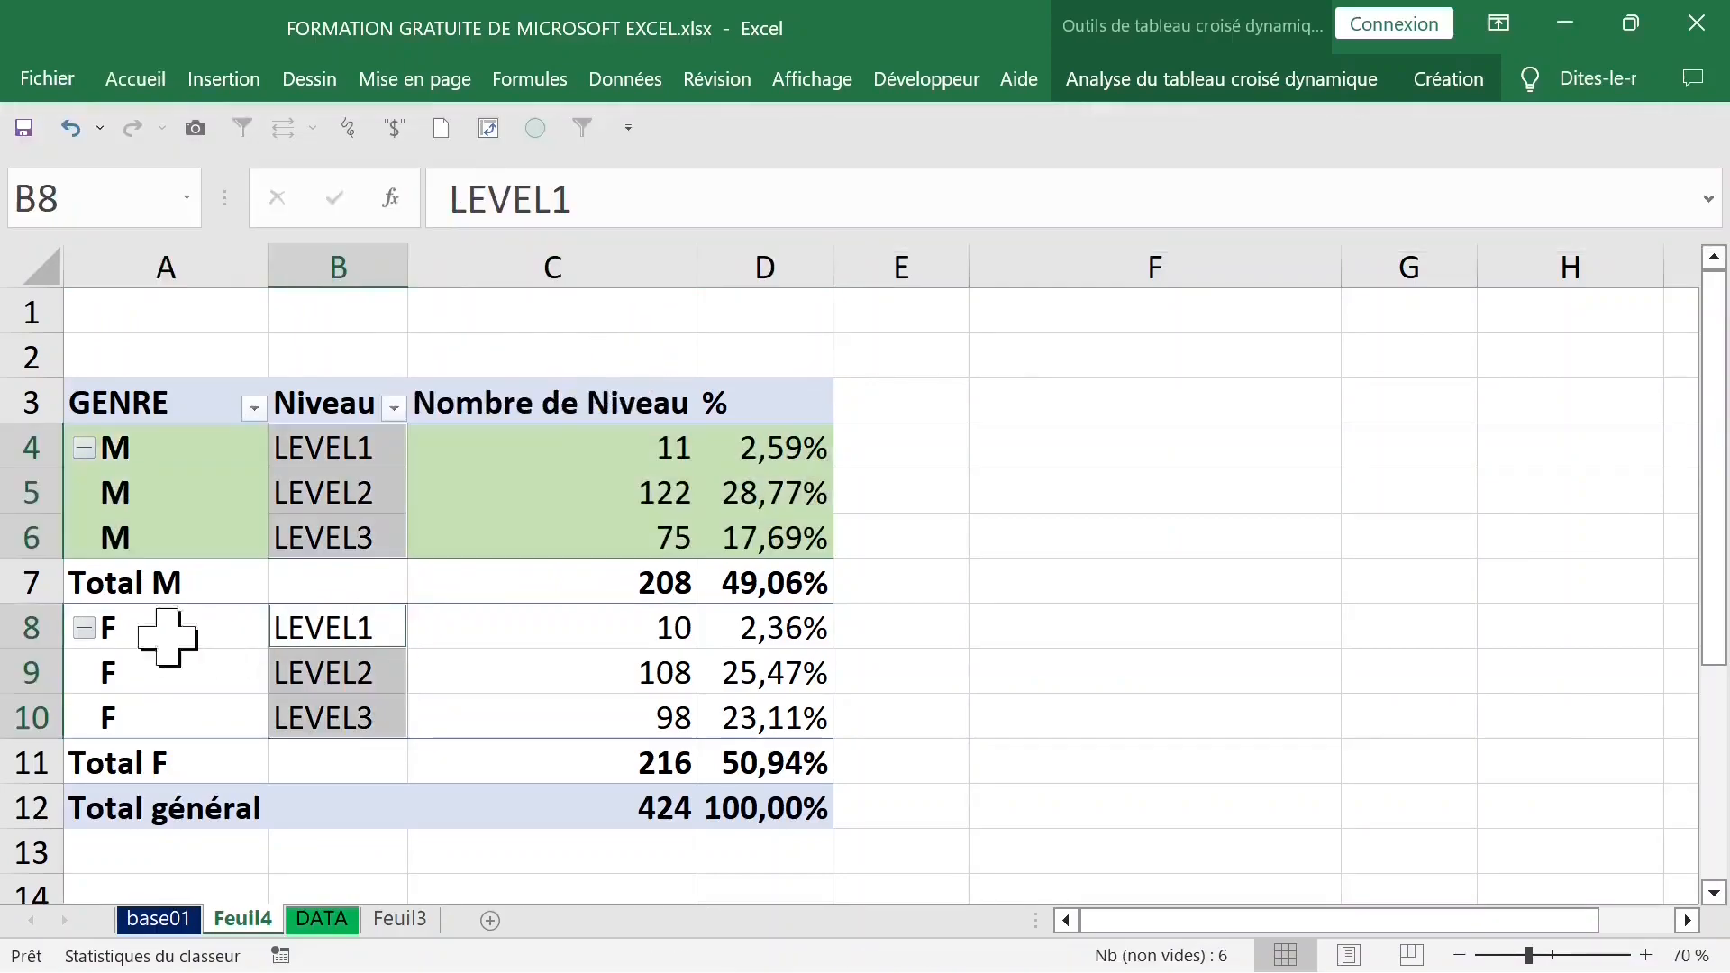
click(83, 628)
click(137, 78)
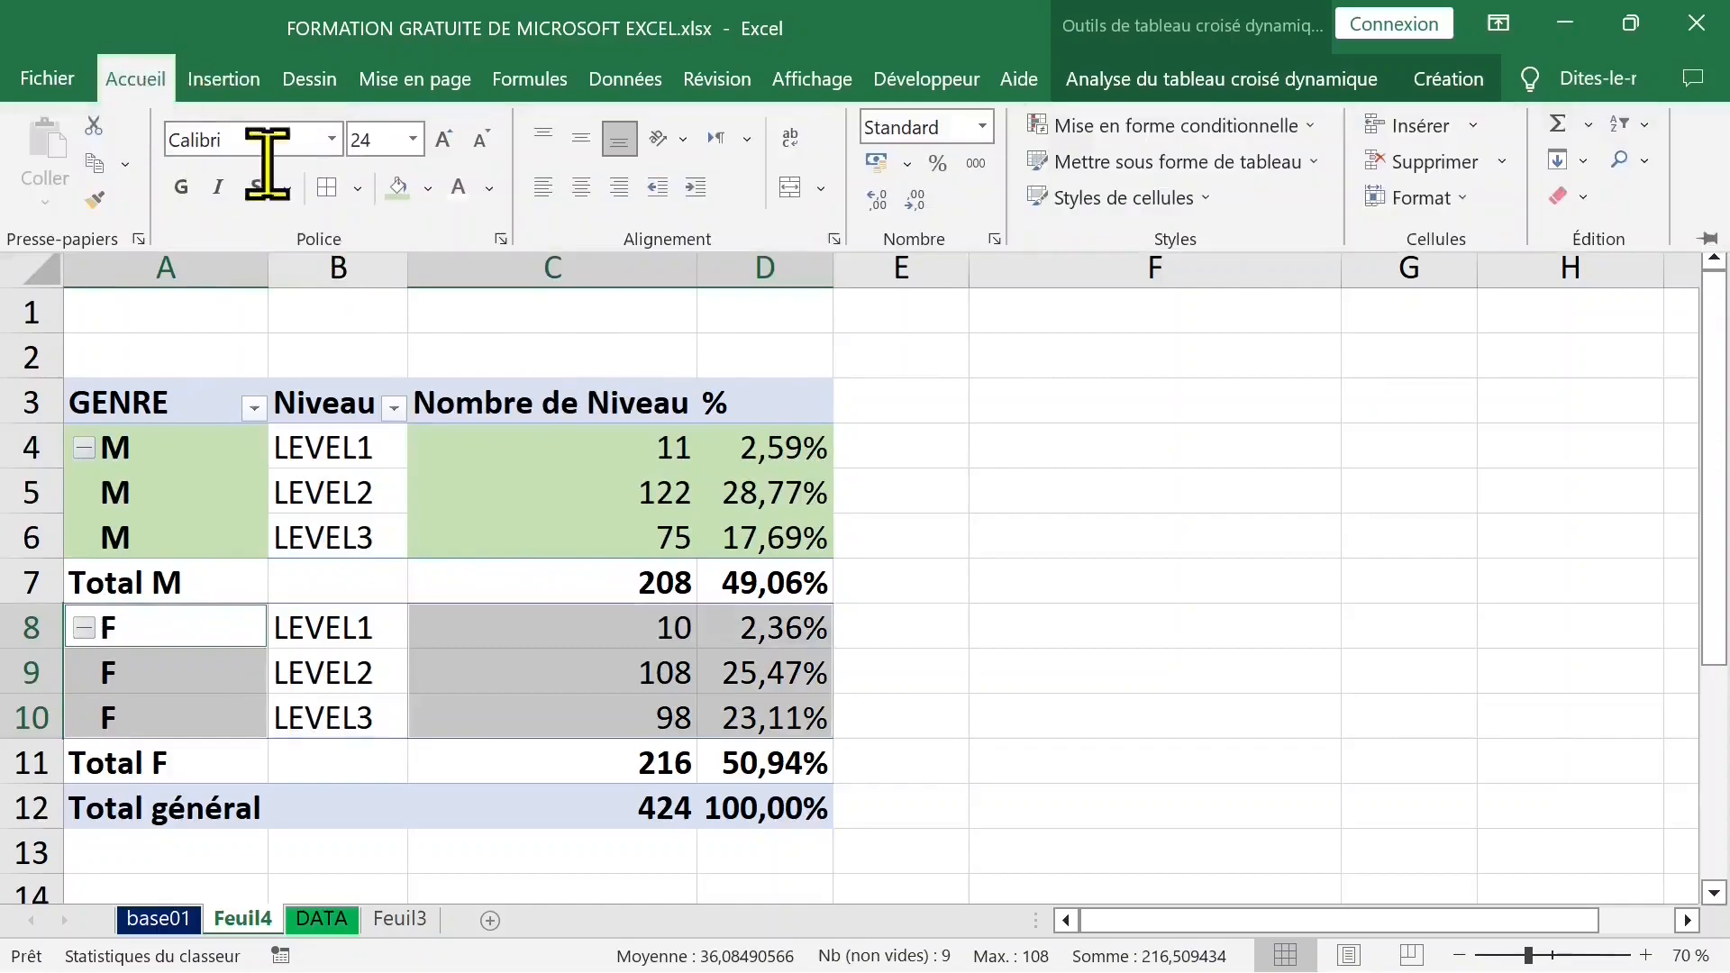
click(429, 188)
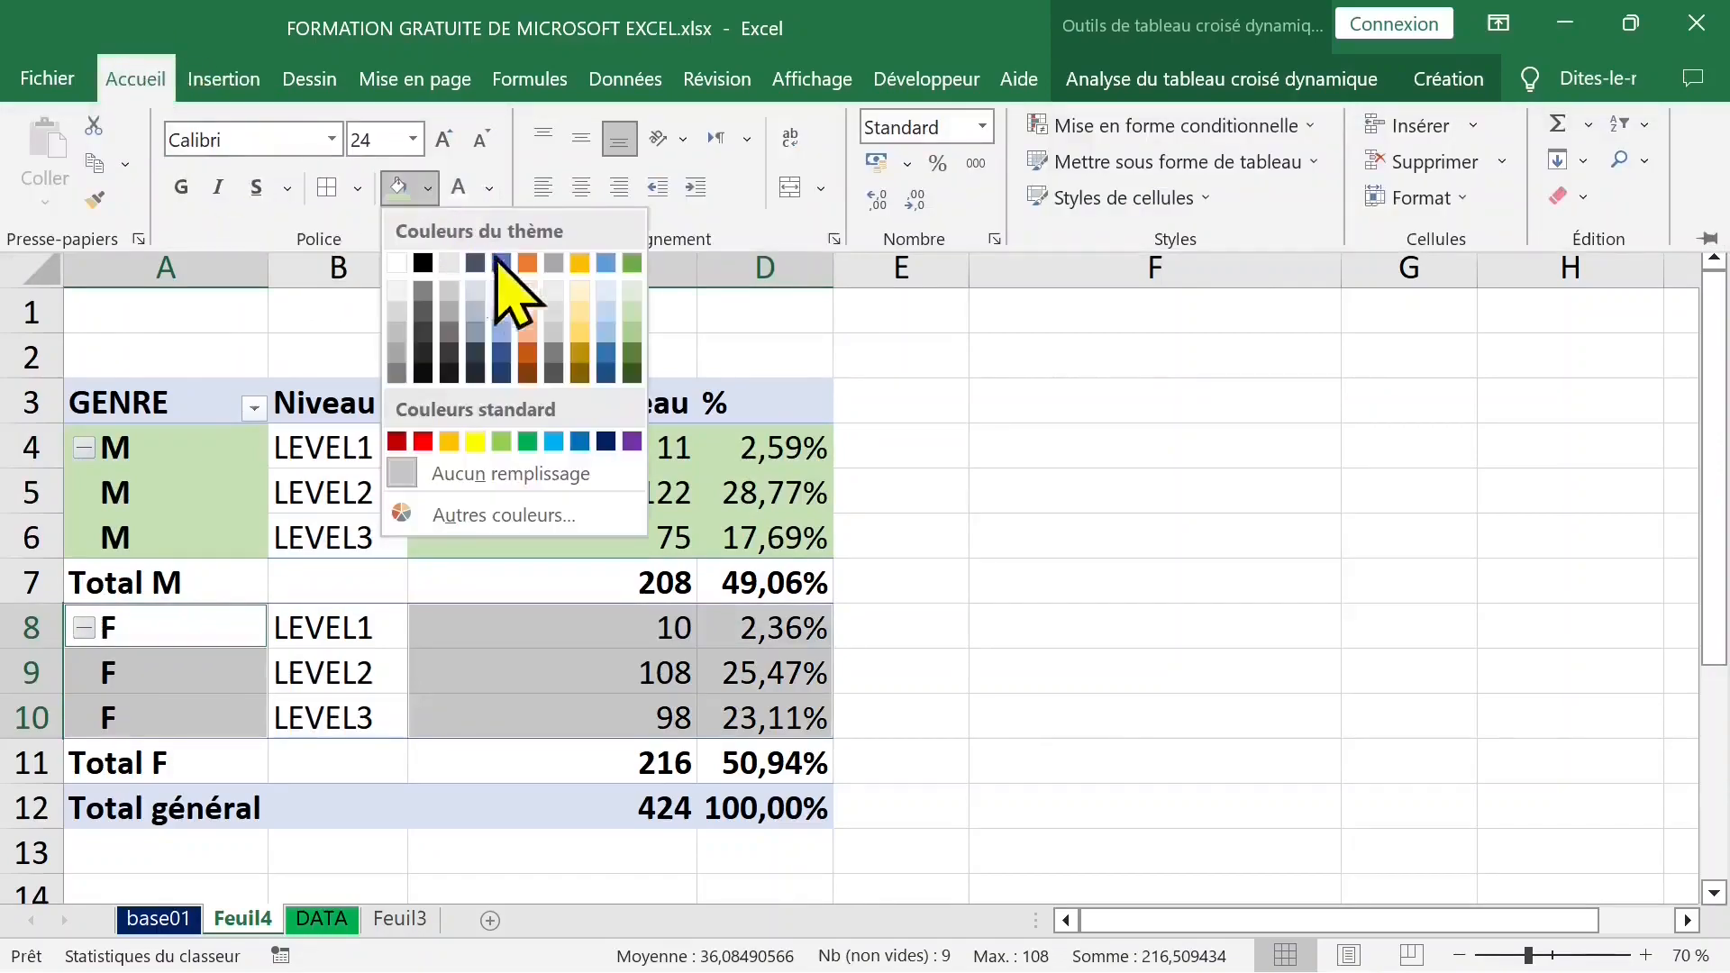
click(449, 442)
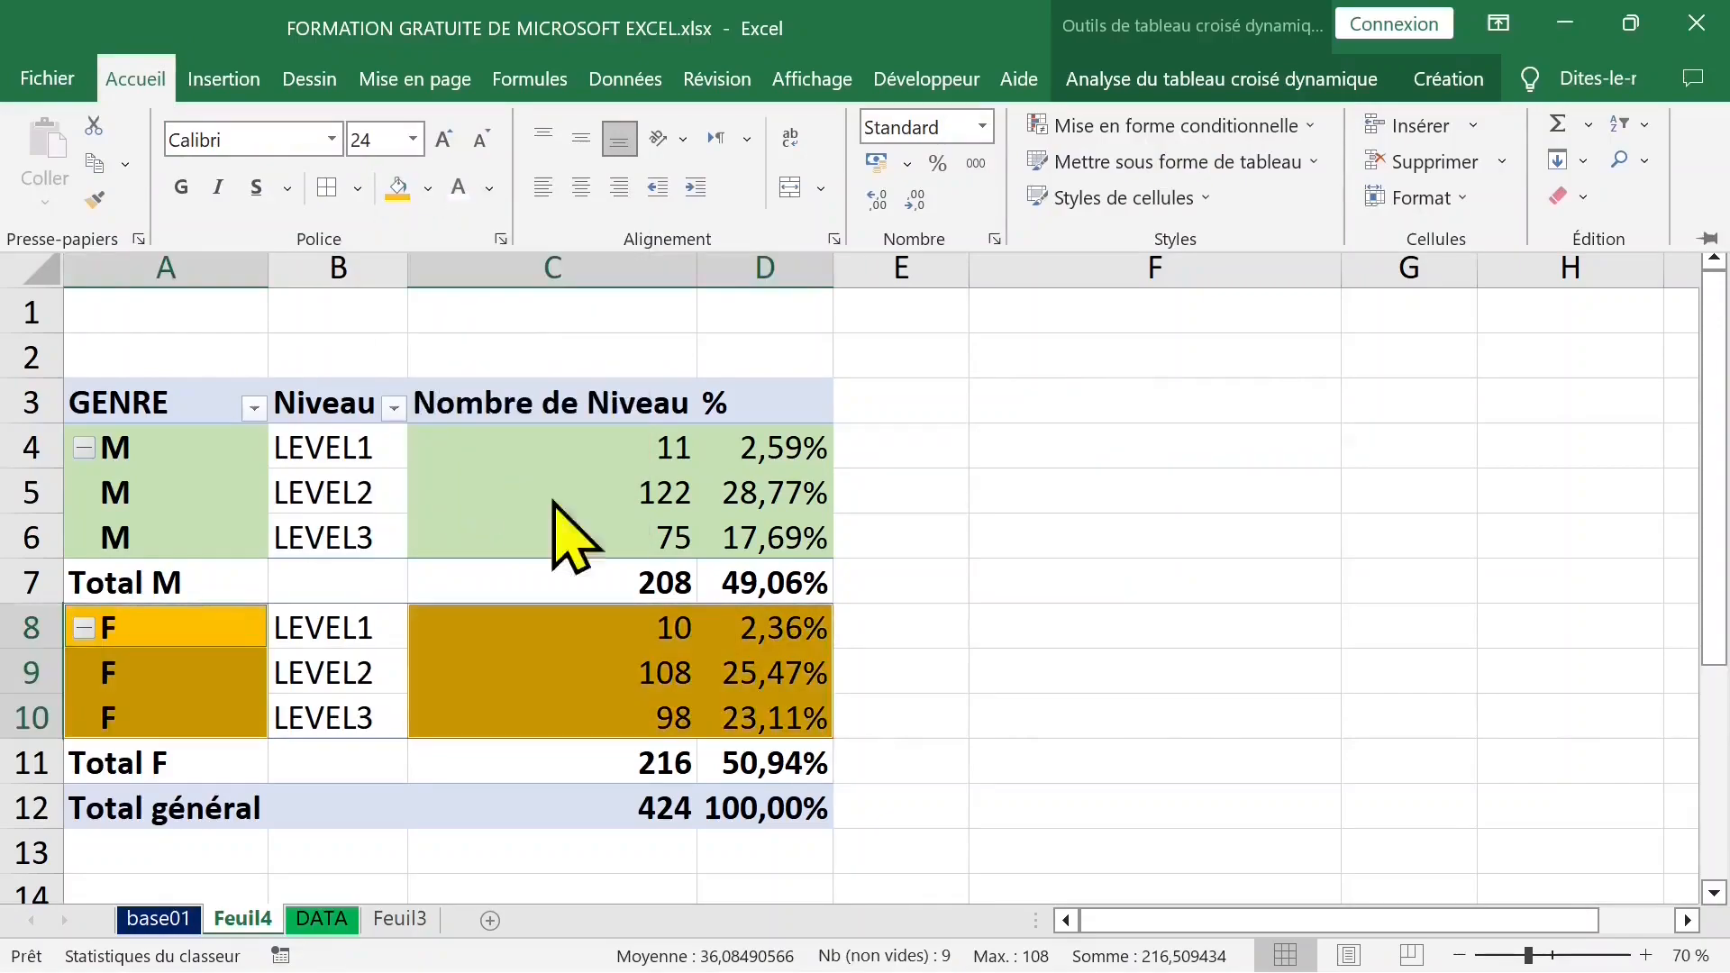
Examine the counts, percentages and subtotals of the coloured M and F groups
click(658, 530)
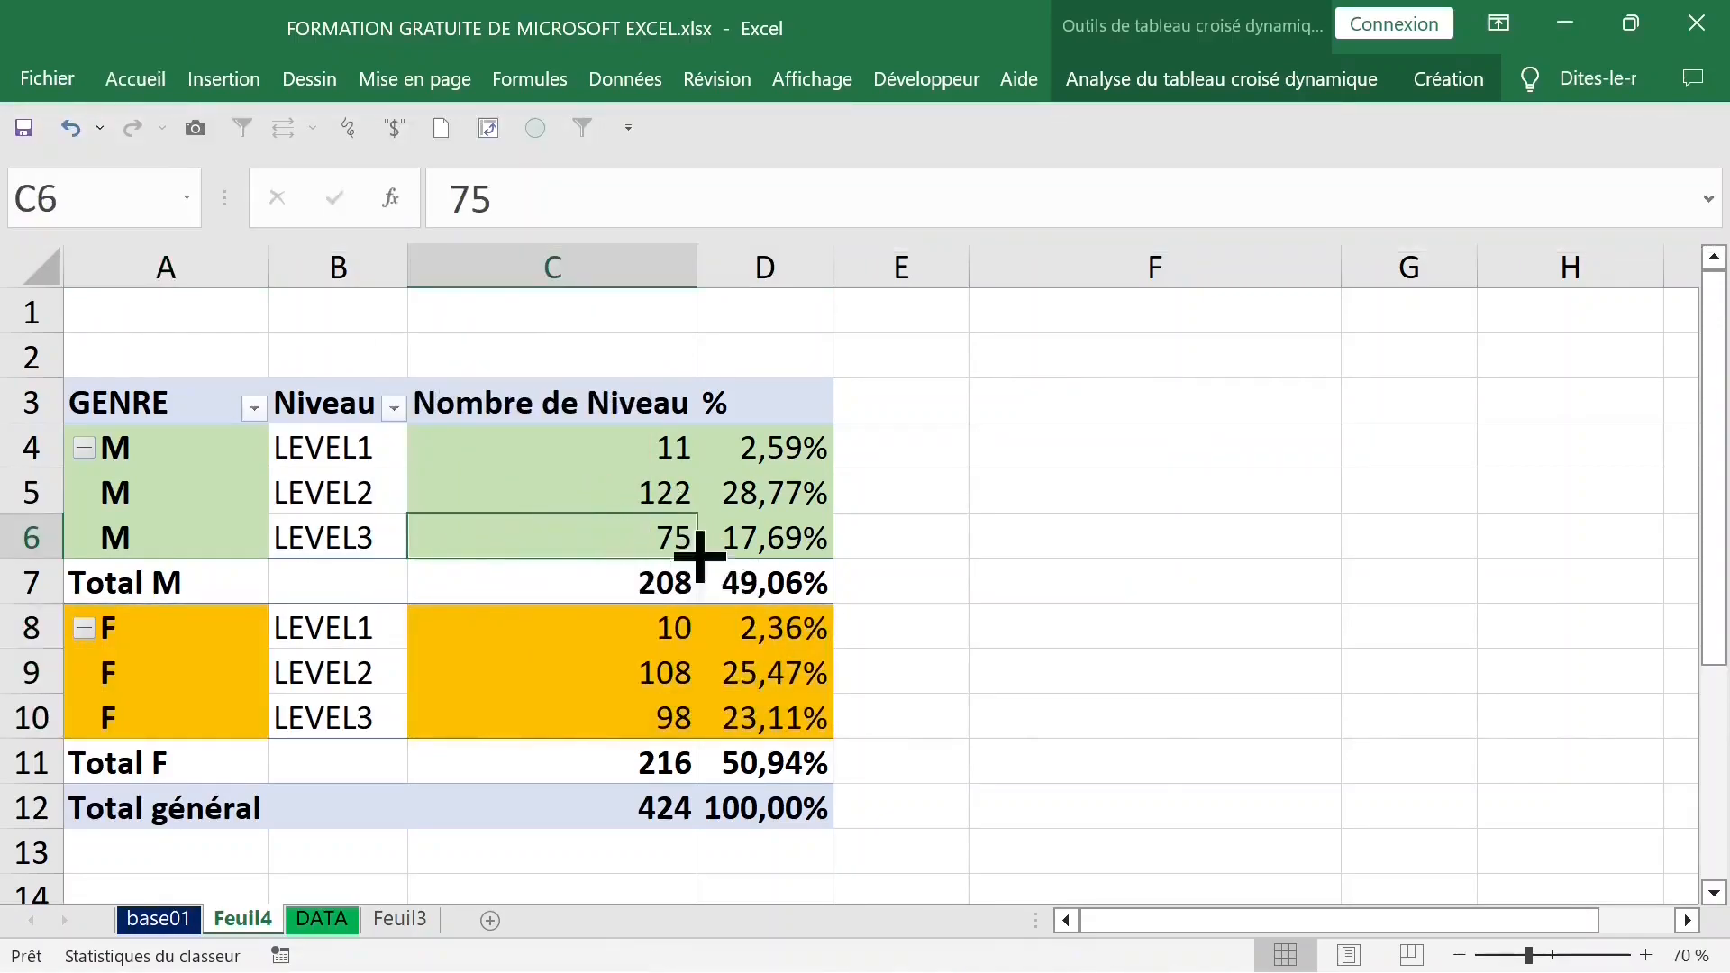
click(657, 581)
click(610, 410)
click(610, 448)
drag(775, 448, 787, 765)
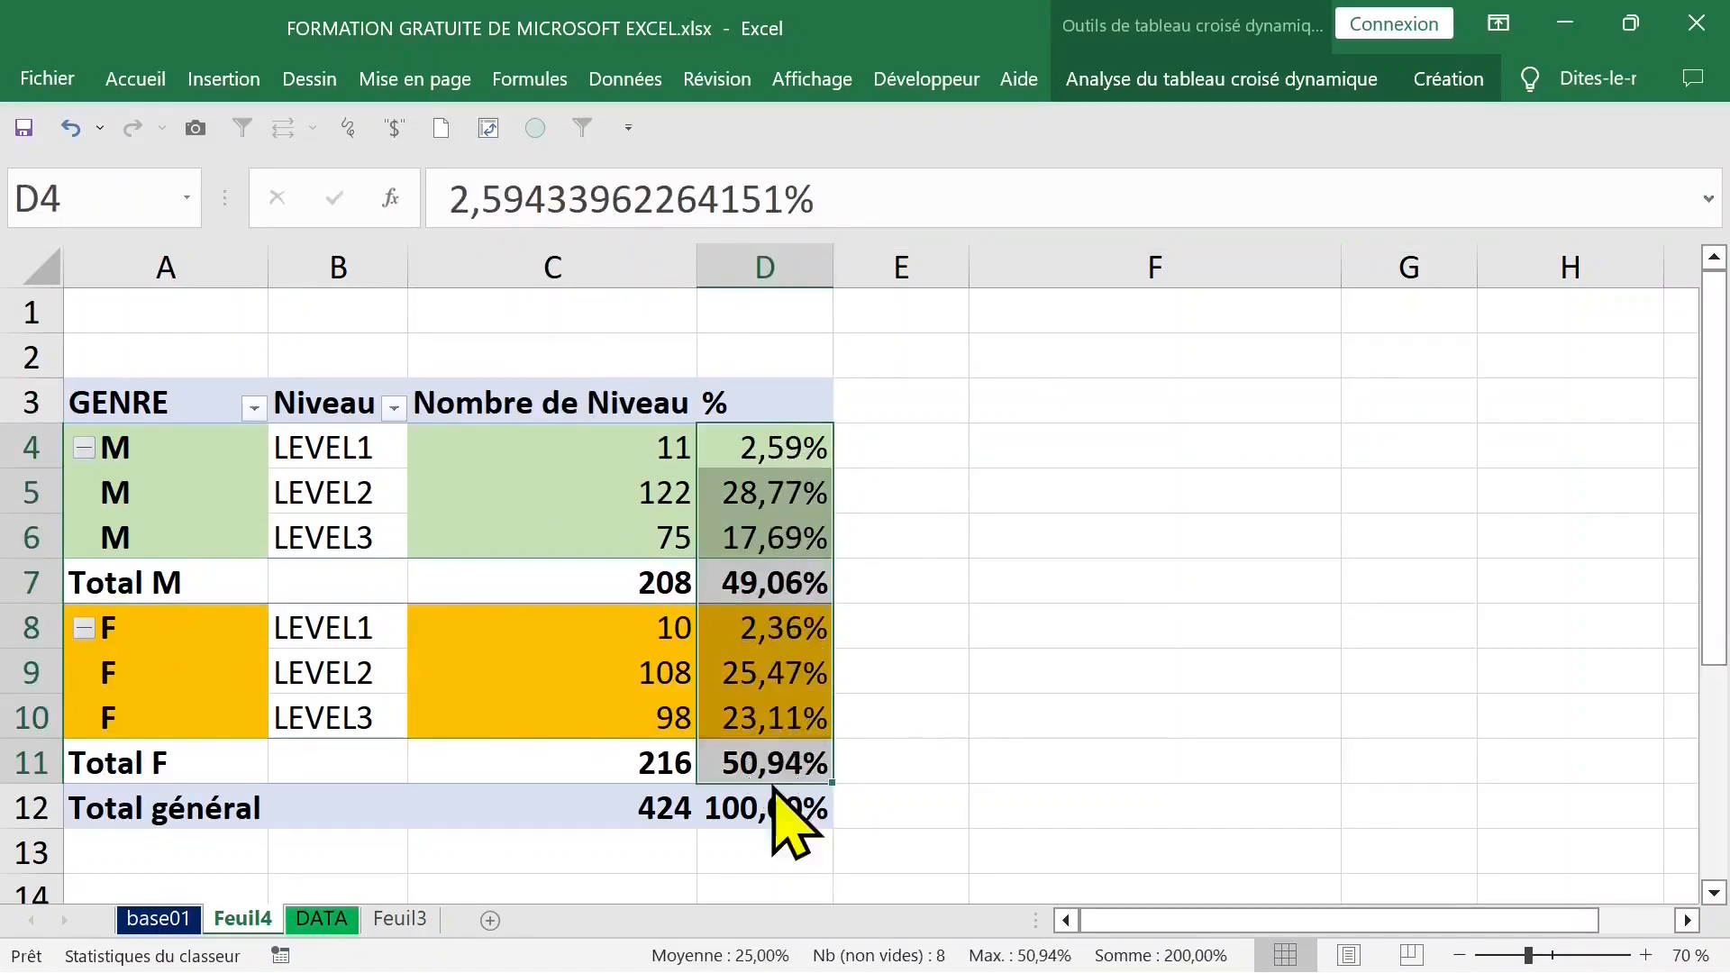
click(644, 583)
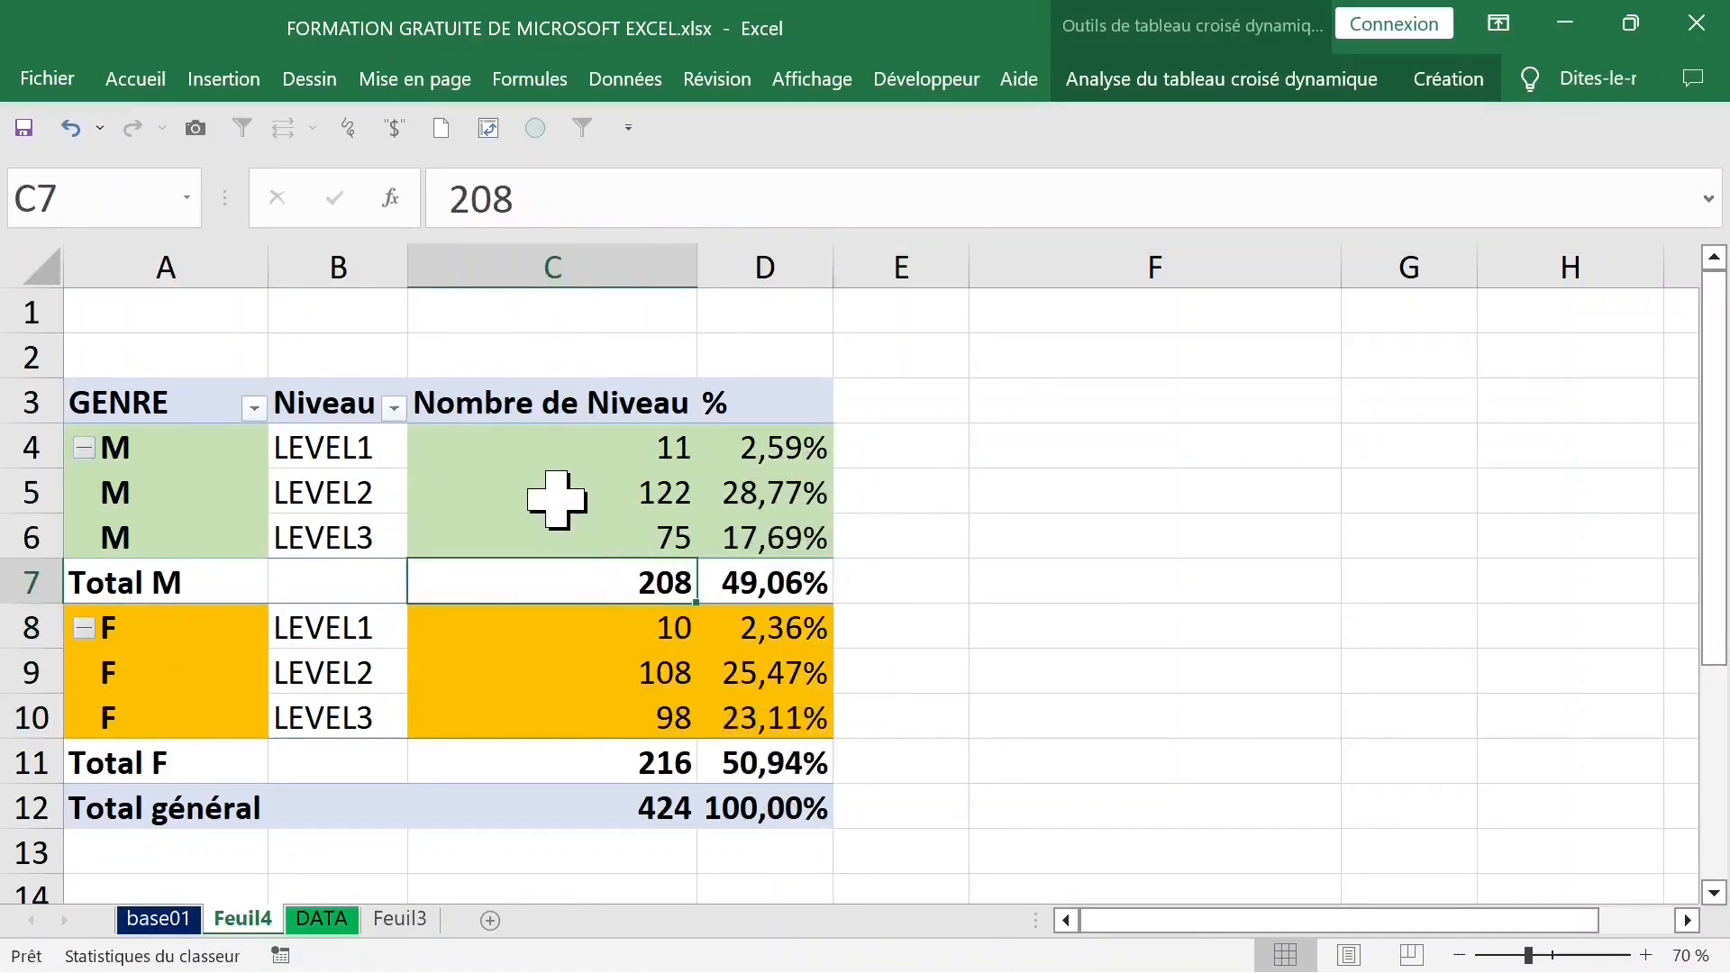
Show the pivot table's field list, move GENRE from Lignes to Filtres, and close the list
click(556, 498)
right_click(549, 498)
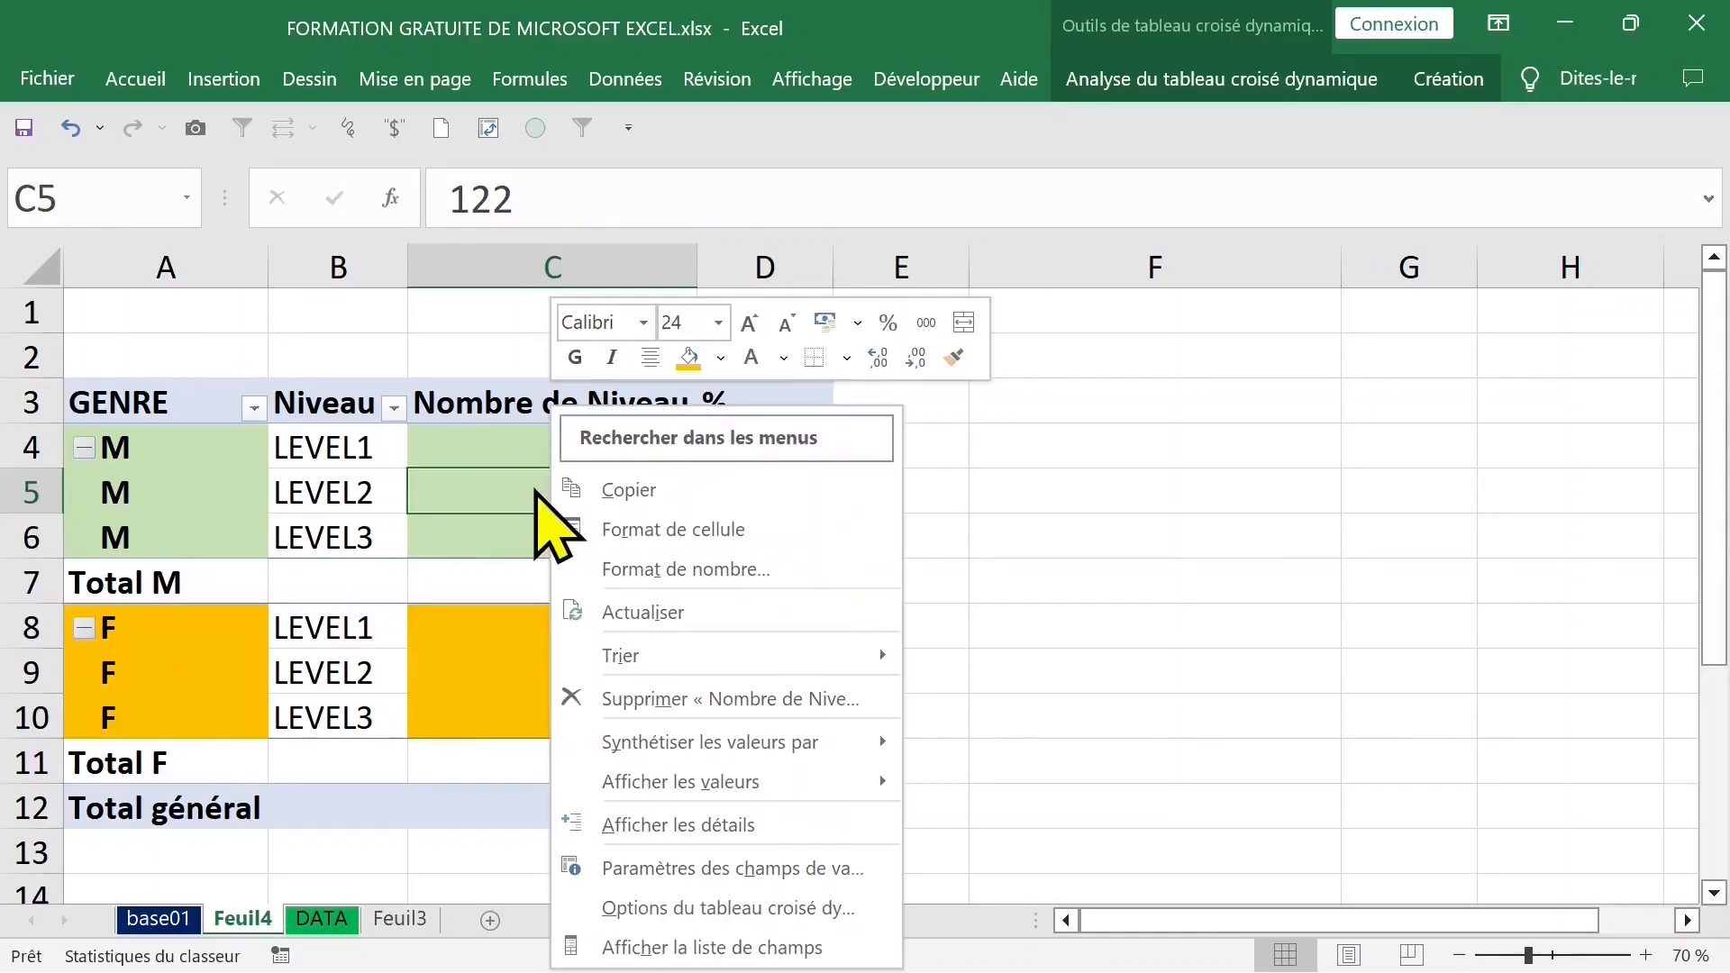
click(718, 948)
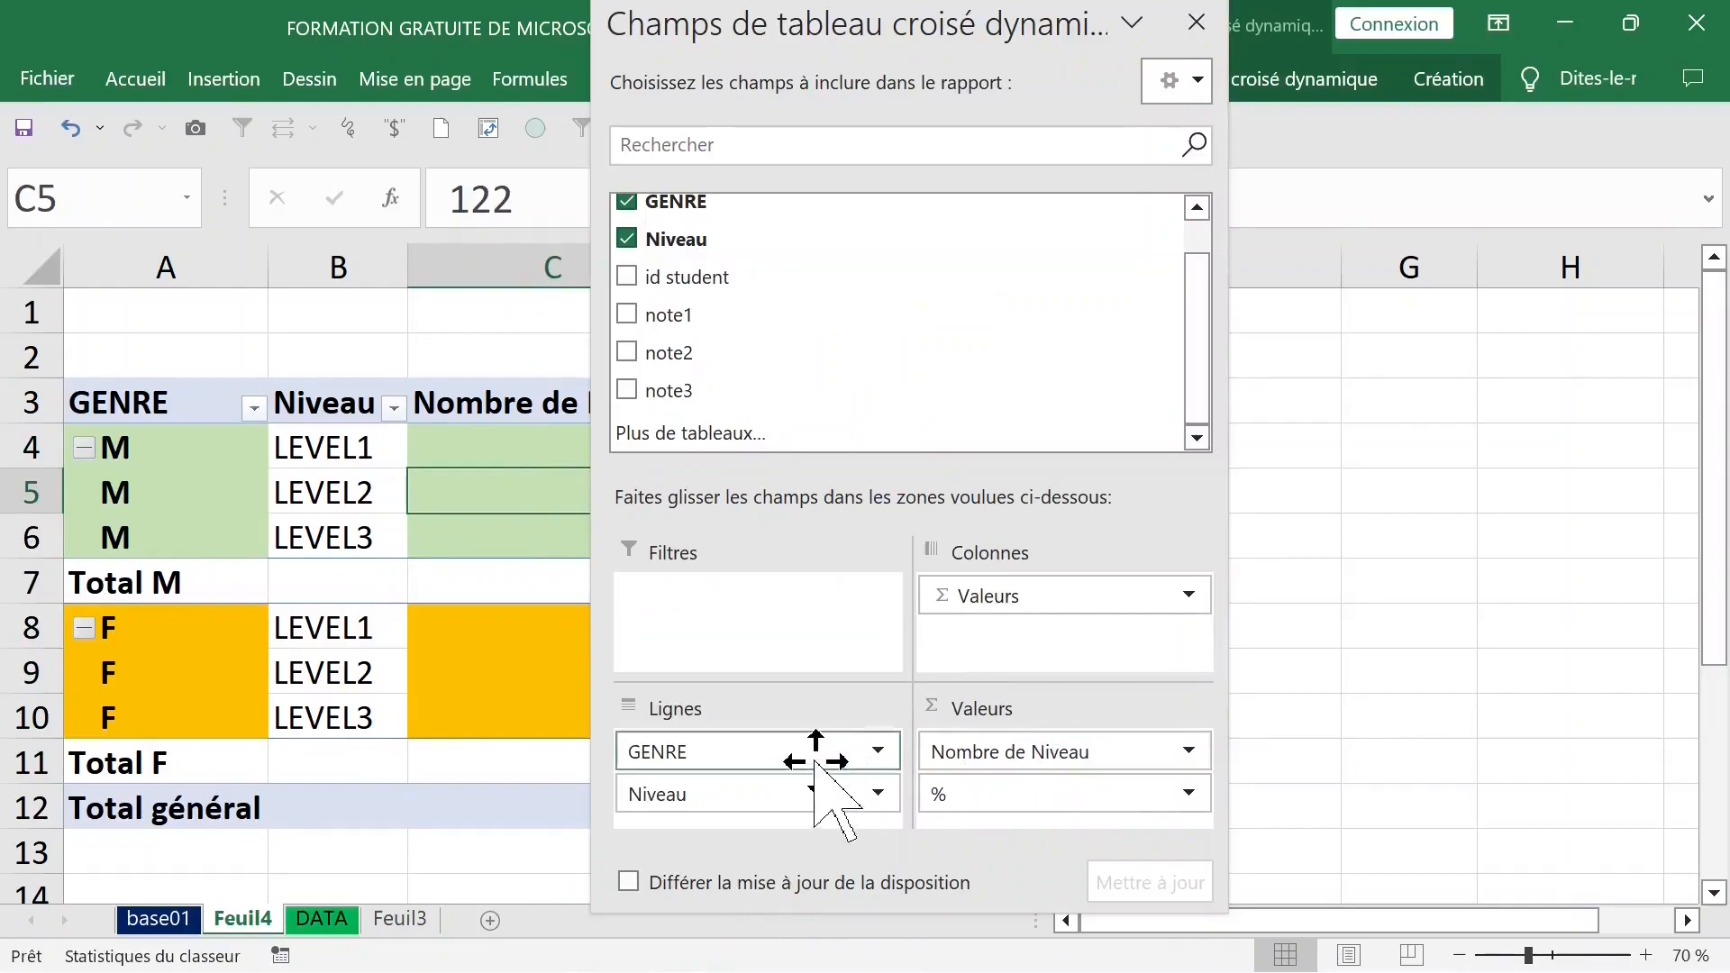
drag(741, 757, 756, 620)
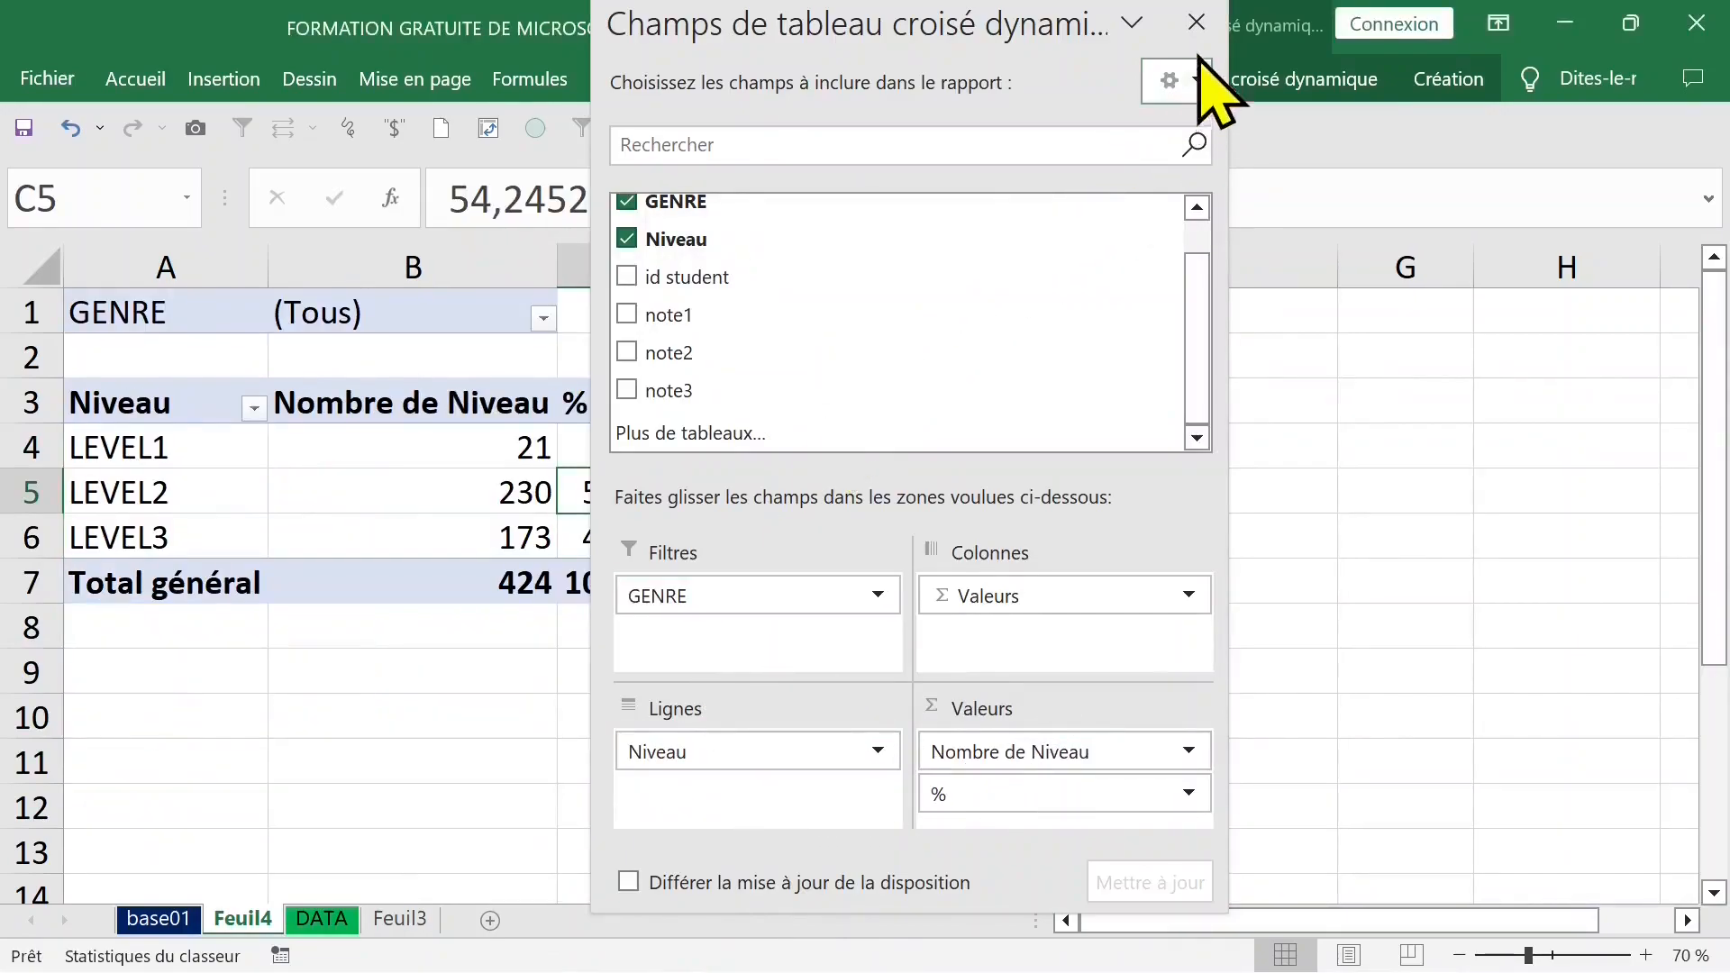
click(1196, 21)
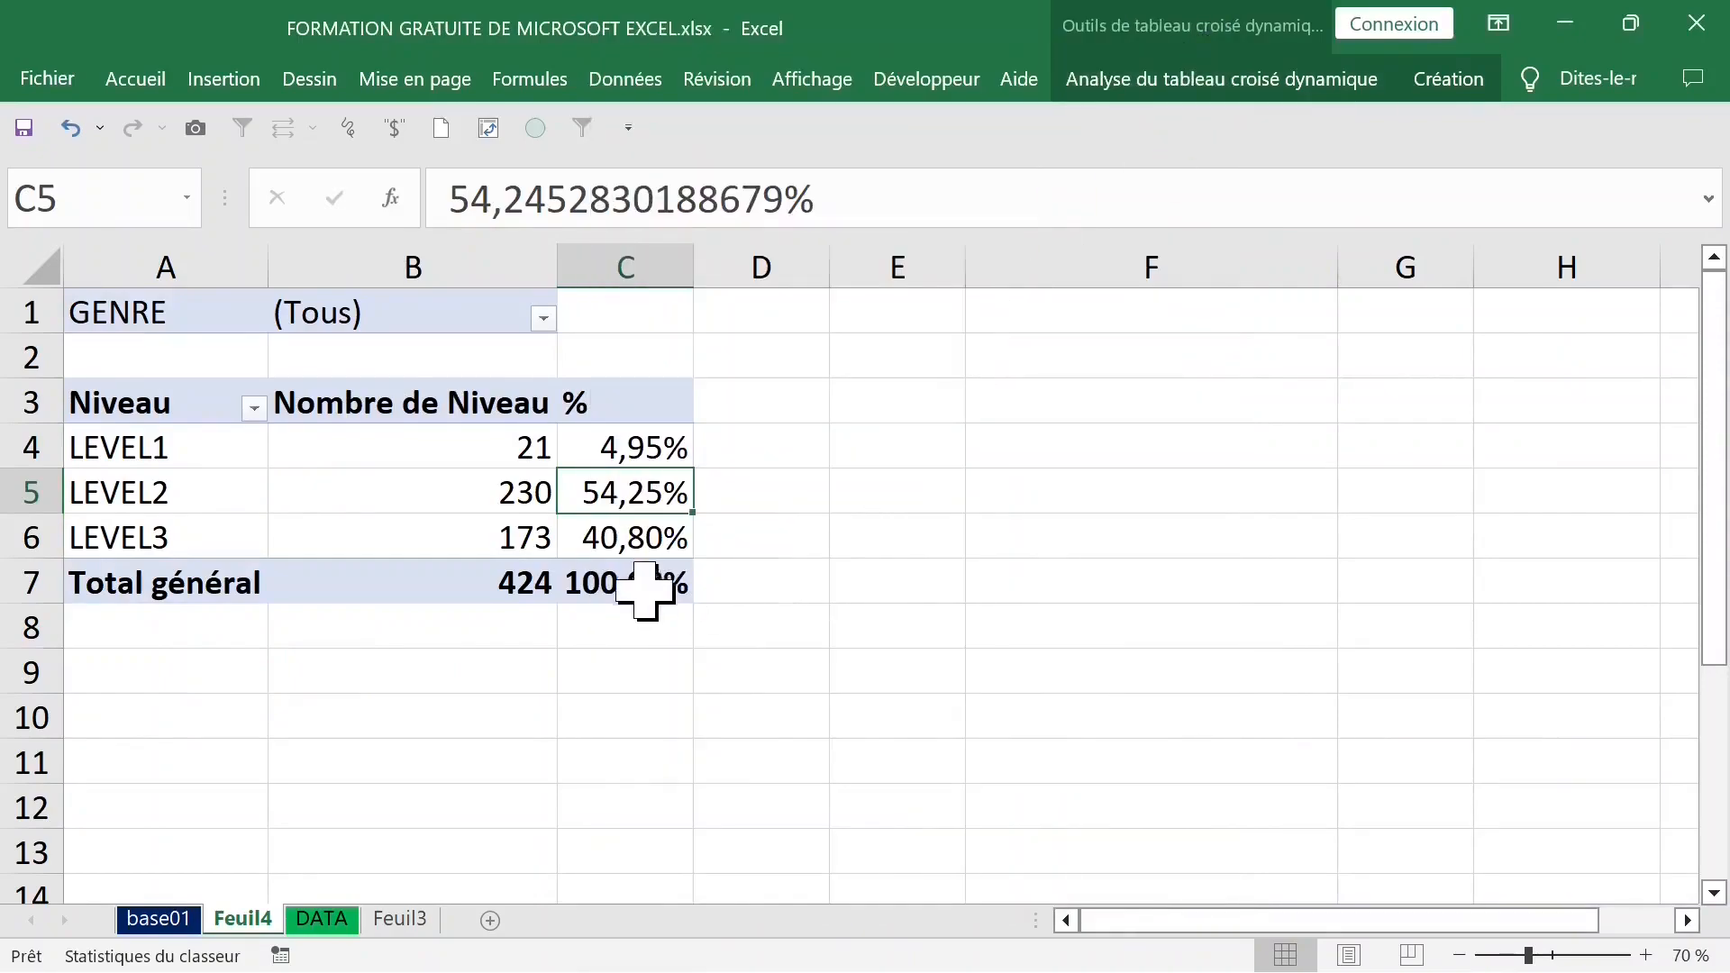
Check the LEVEL1 row's values and filter the pivot table to GENRE M
click(622, 450)
click(348, 451)
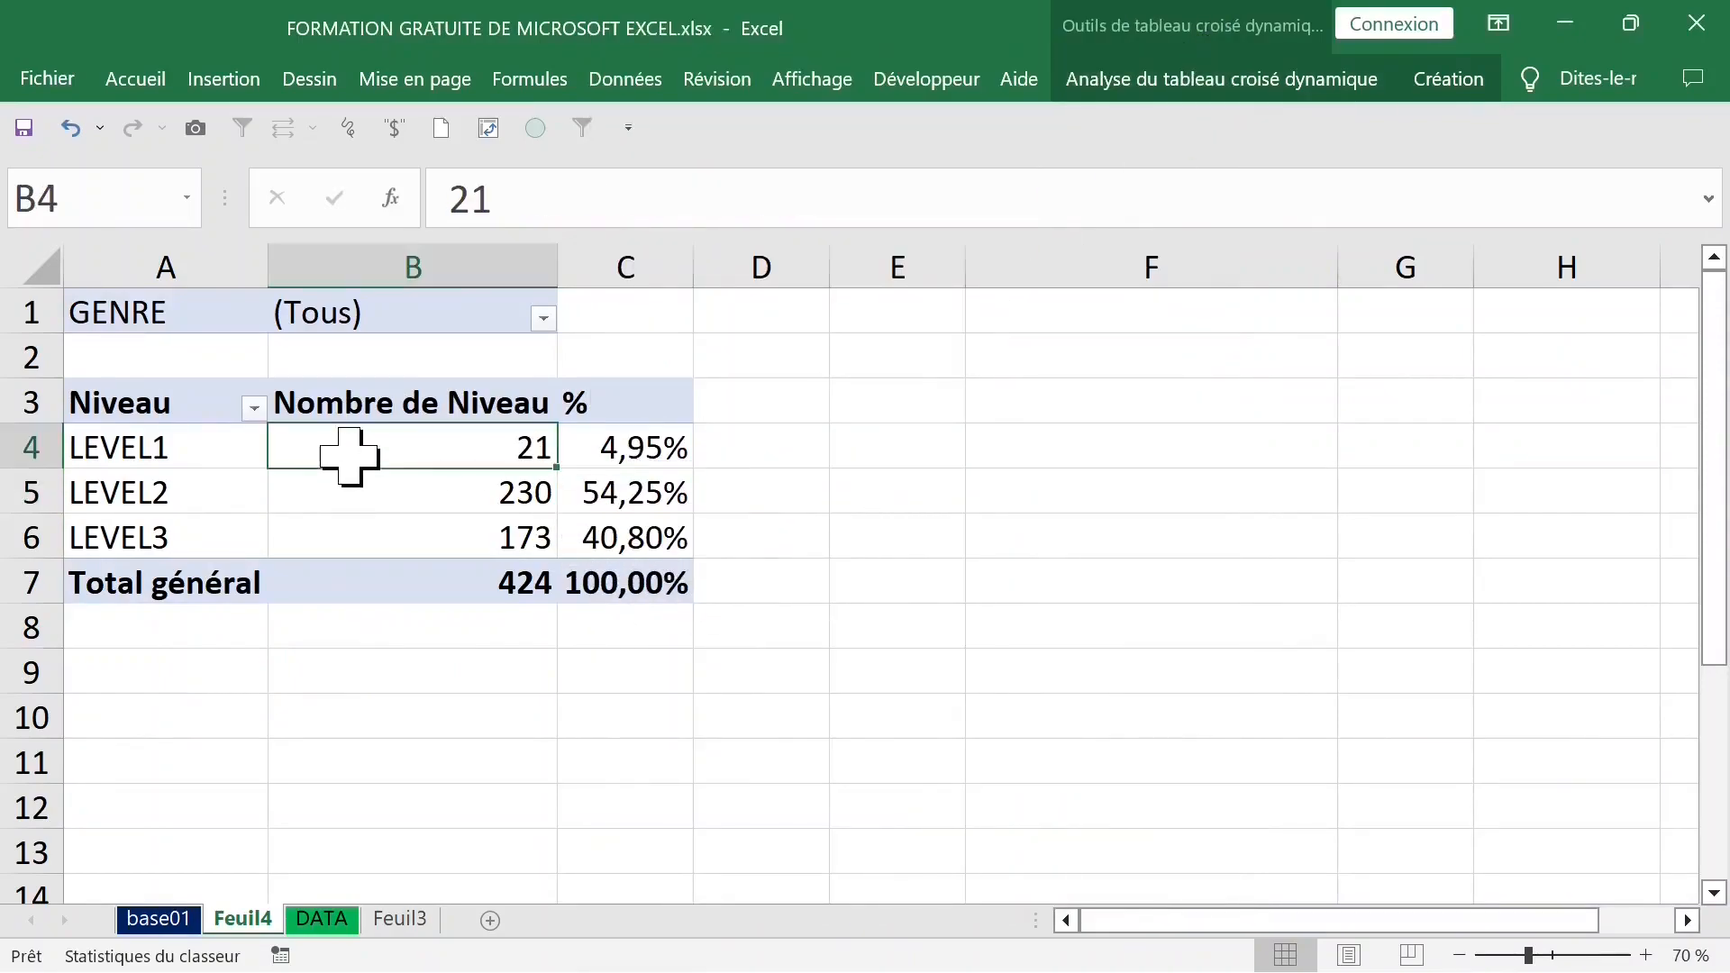
click(261, 450)
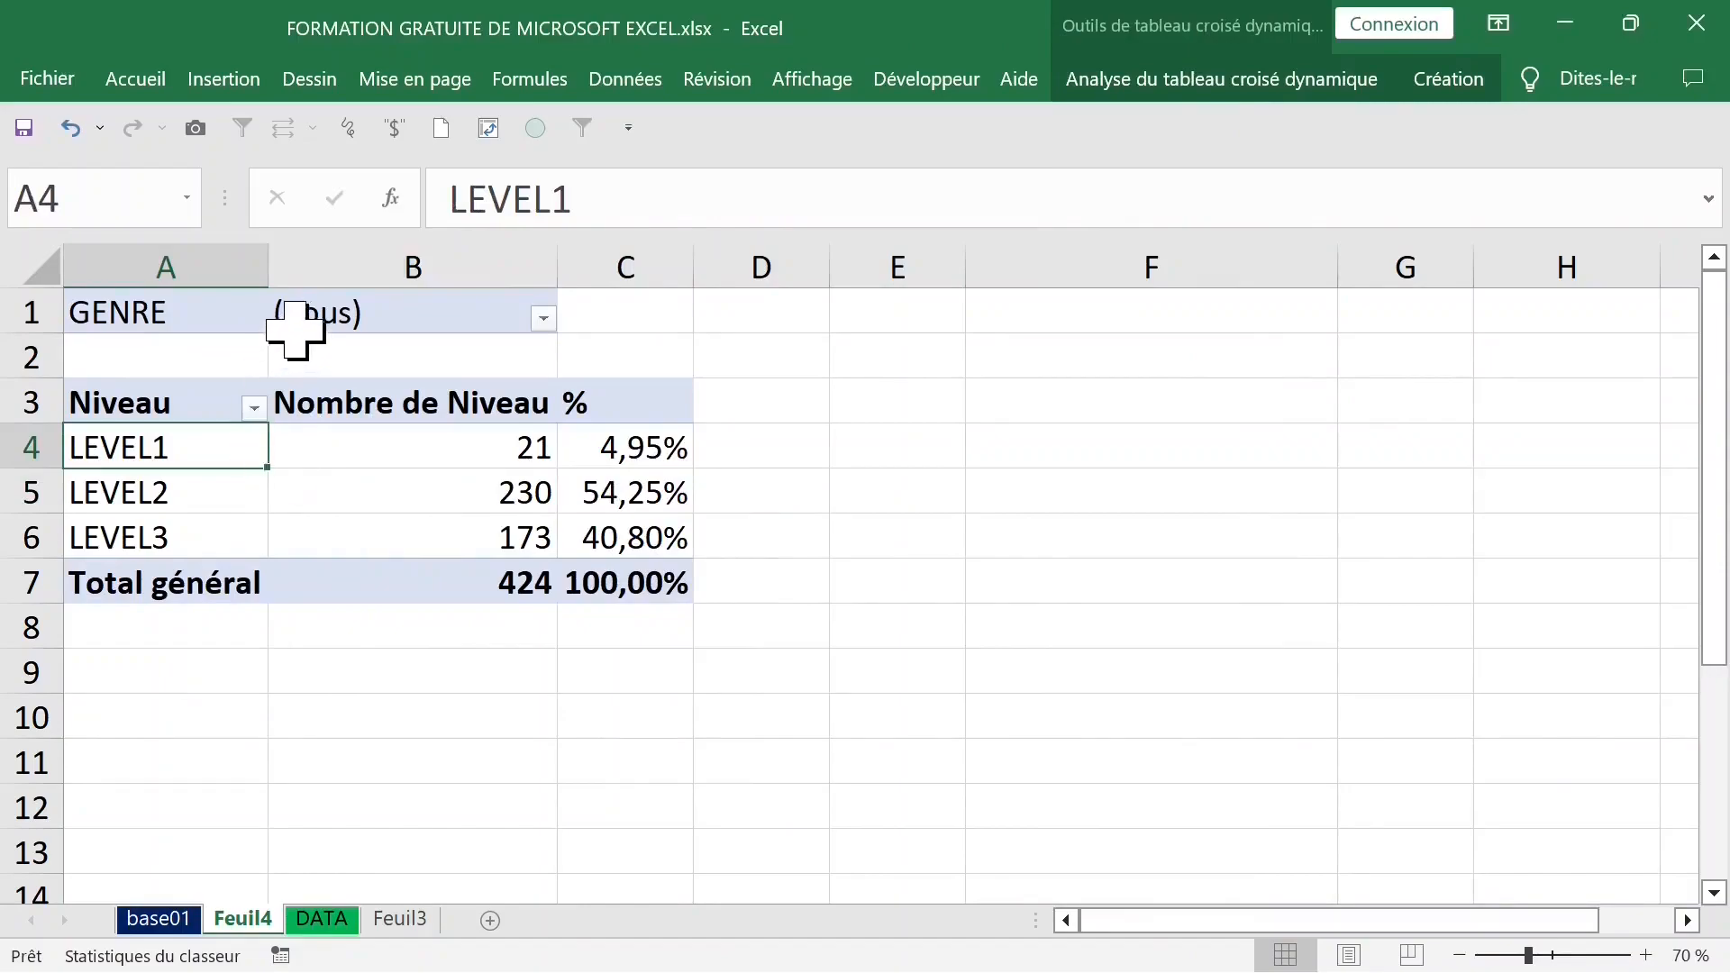
click(505, 321)
click(543, 318)
click(216, 427)
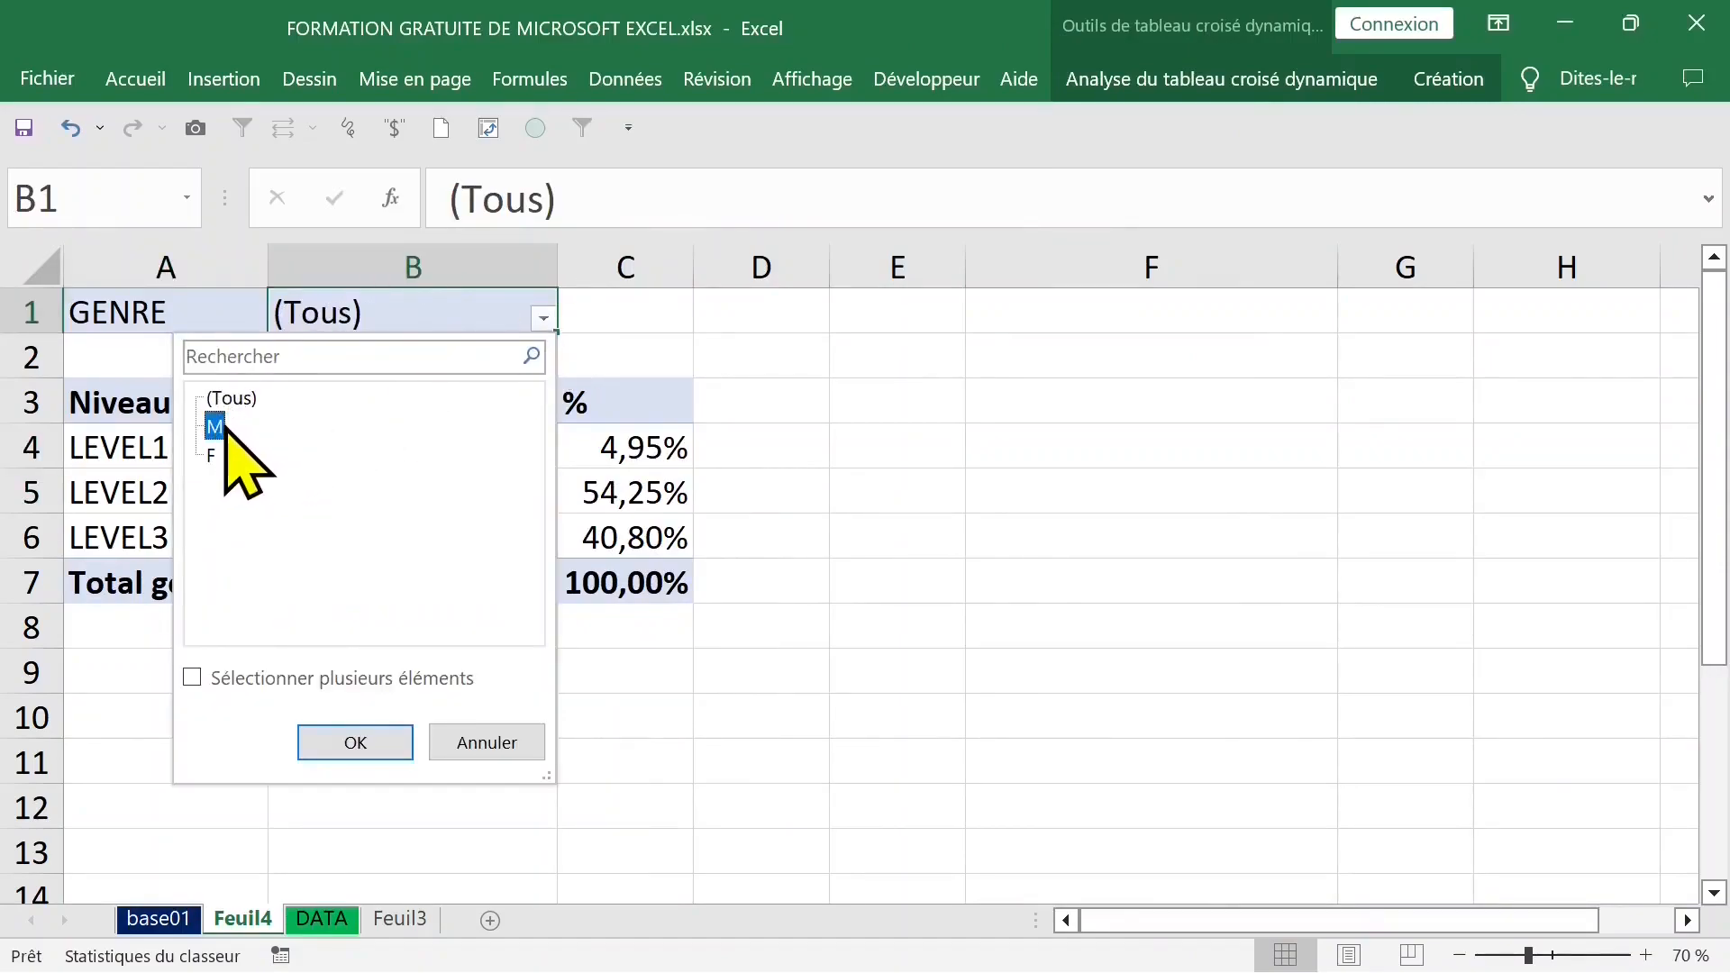
click(351, 742)
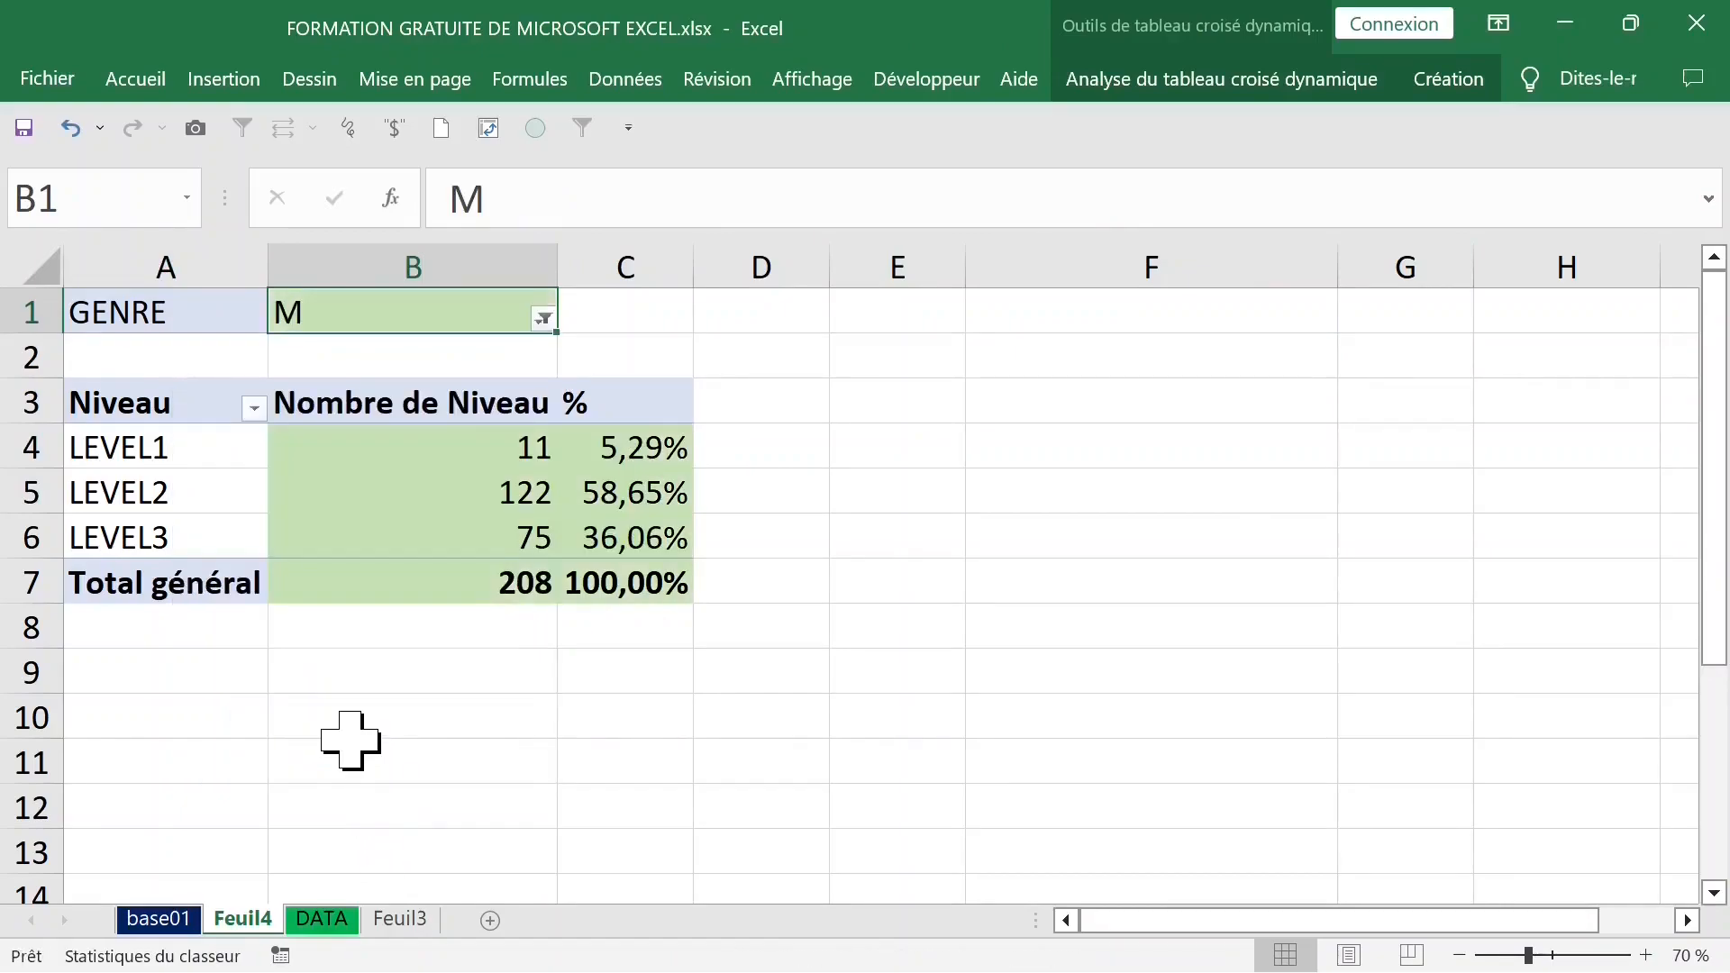
Switch the GENRE report filter to F and check the counts and percentages
click(546, 320)
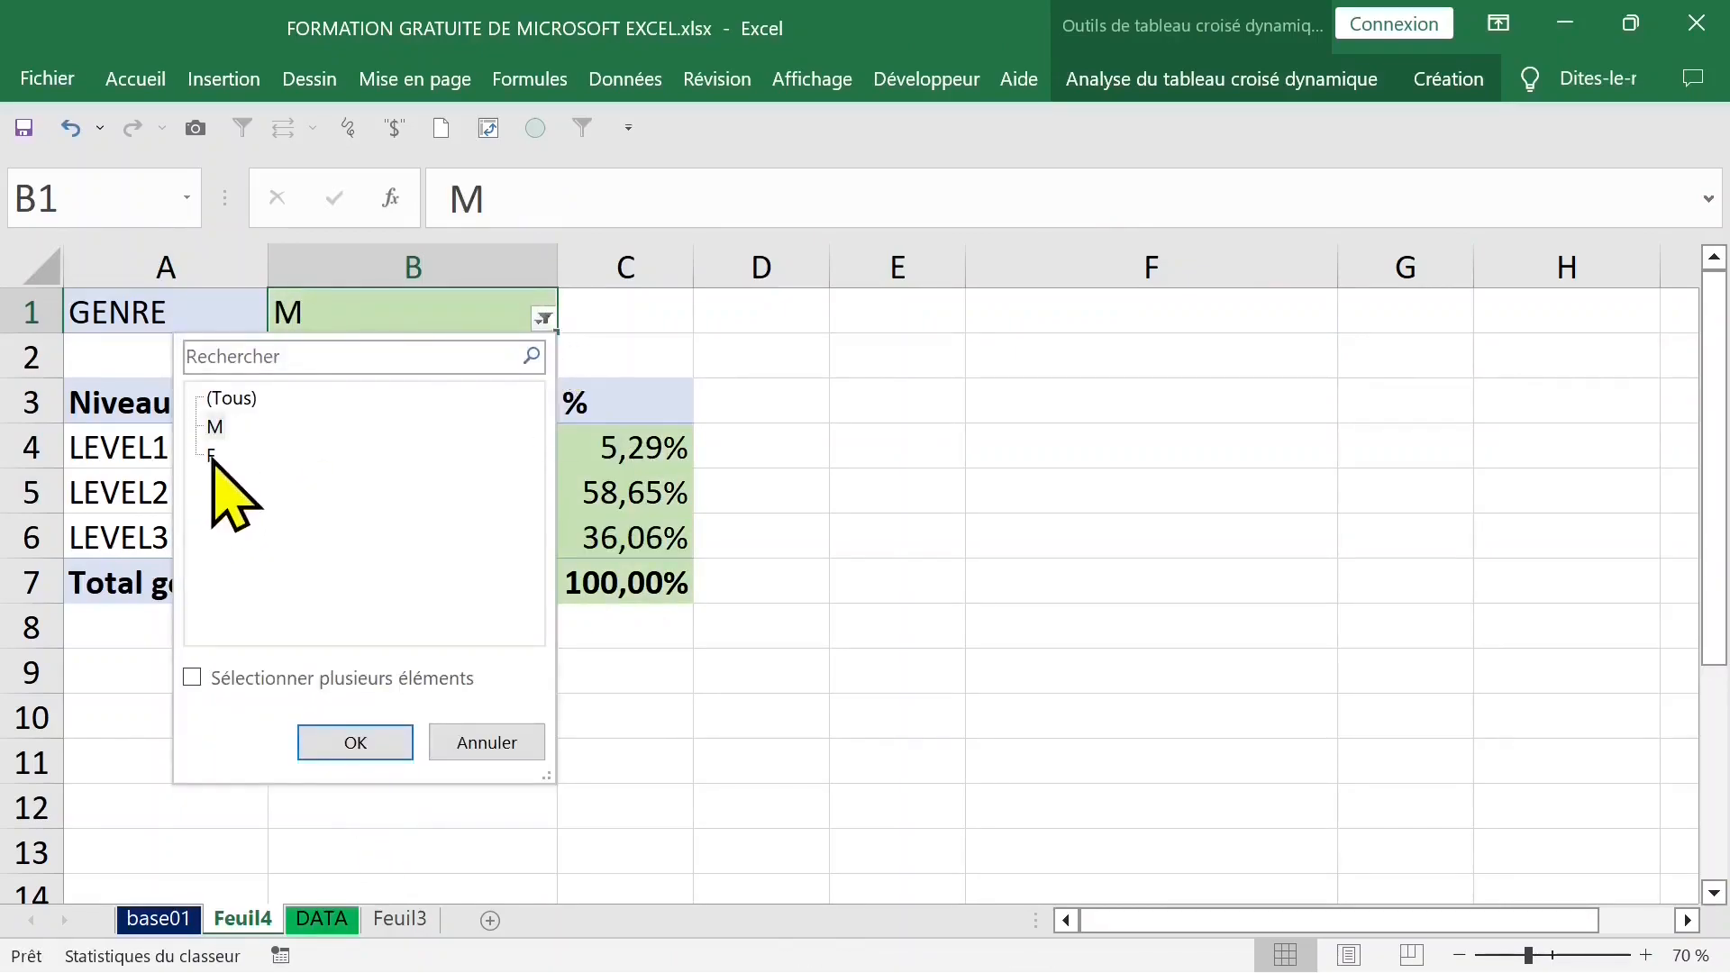
click(364, 737)
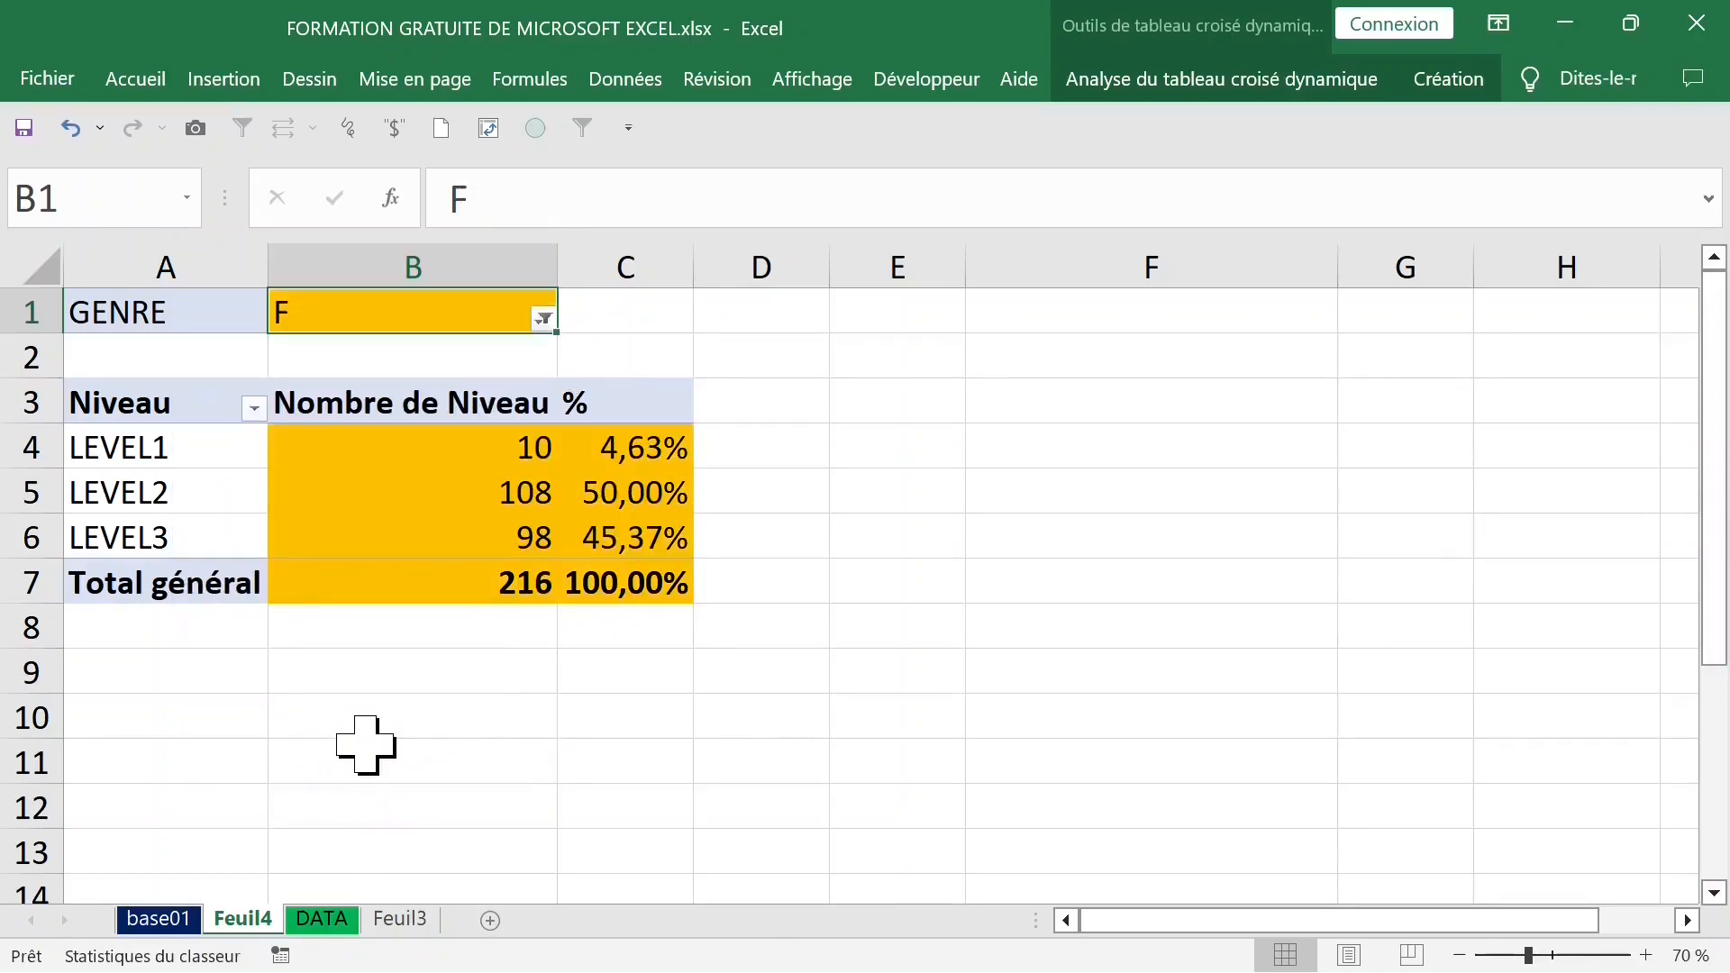
click(598, 490)
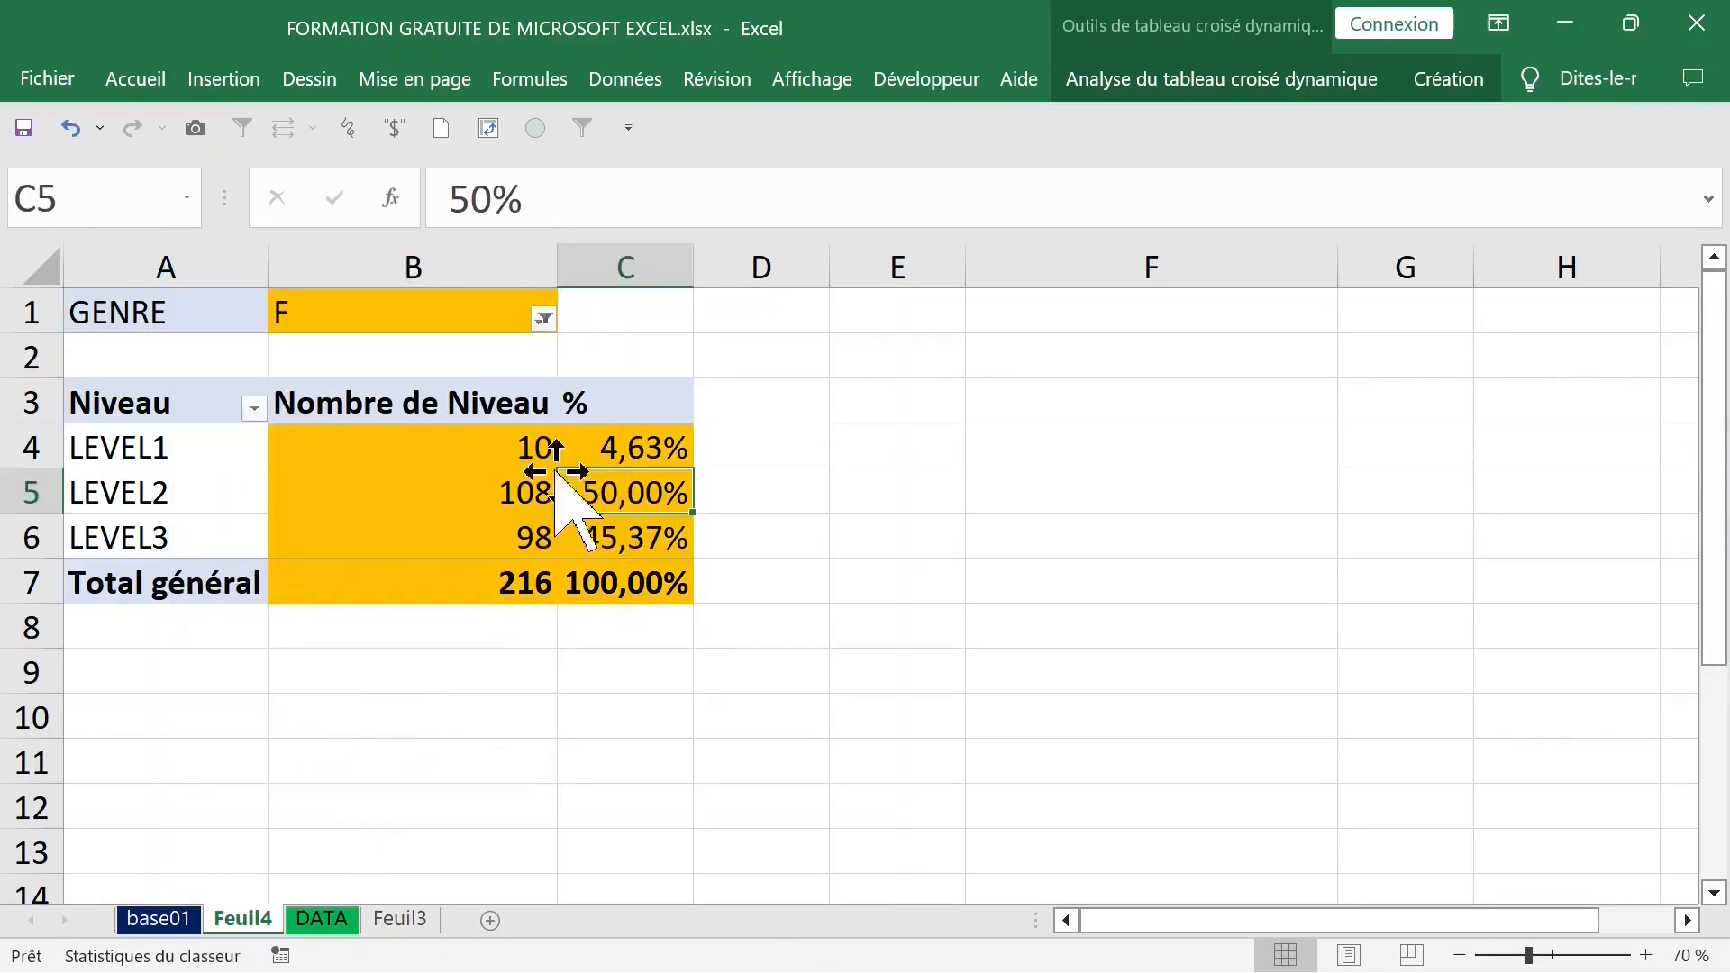
click(494, 451)
Reset the GENRE report filter to (Tous)
click(541, 319)
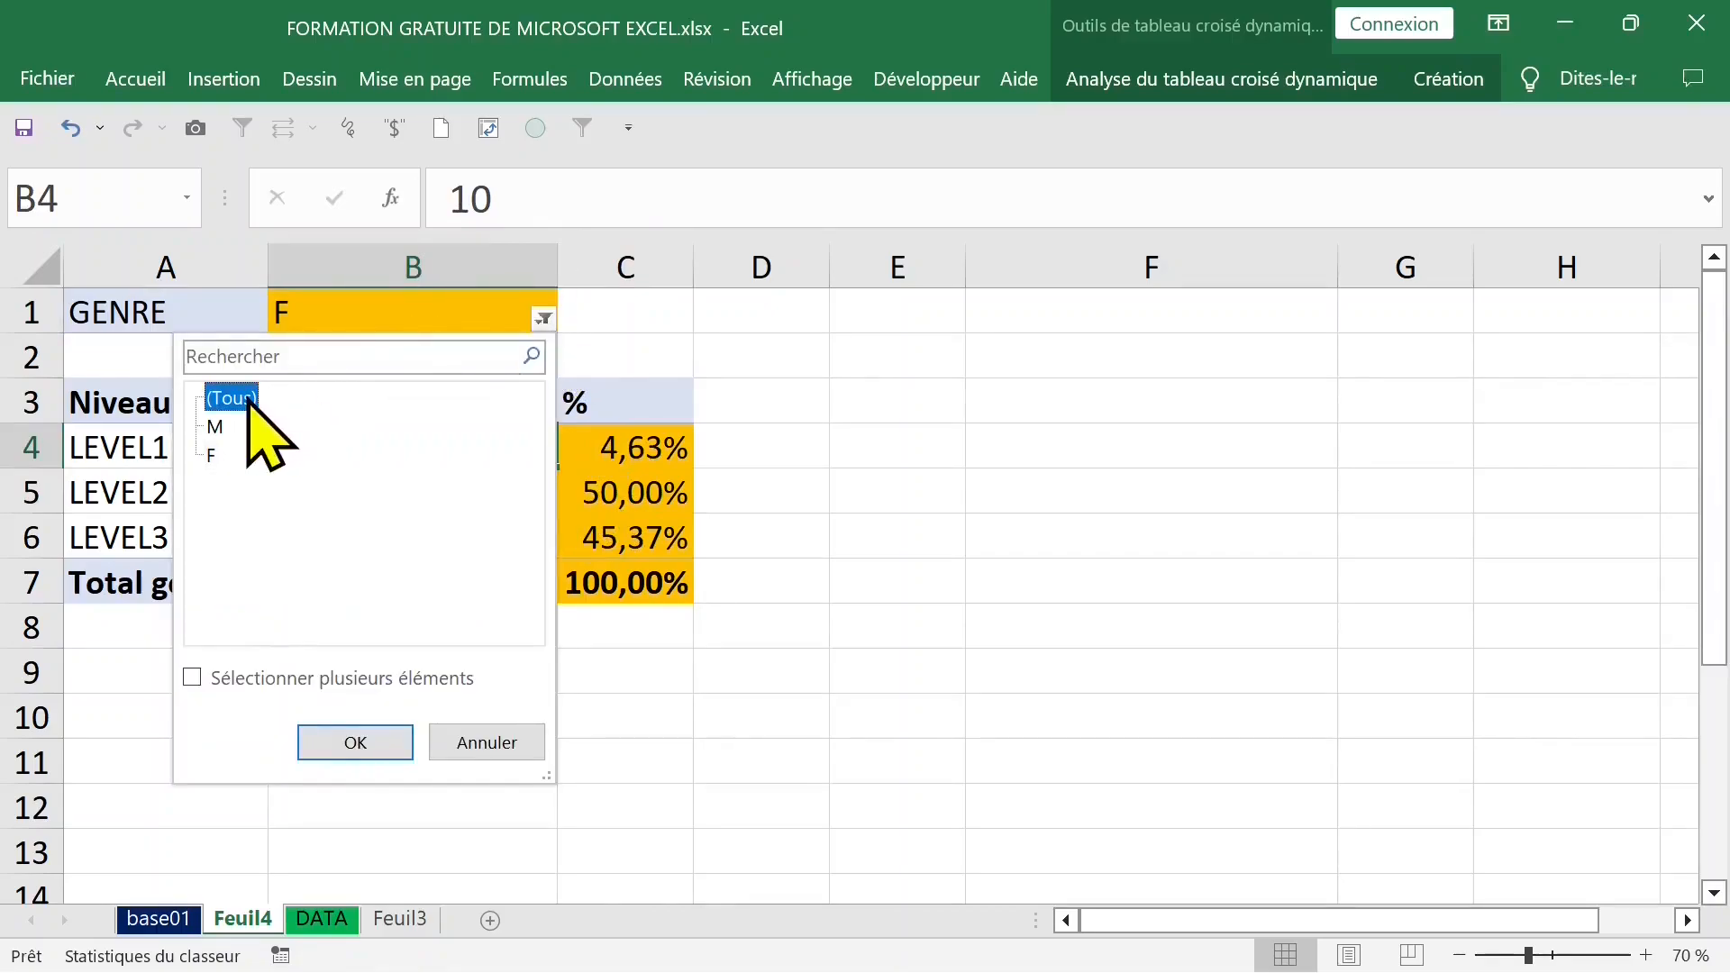
click(344, 744)
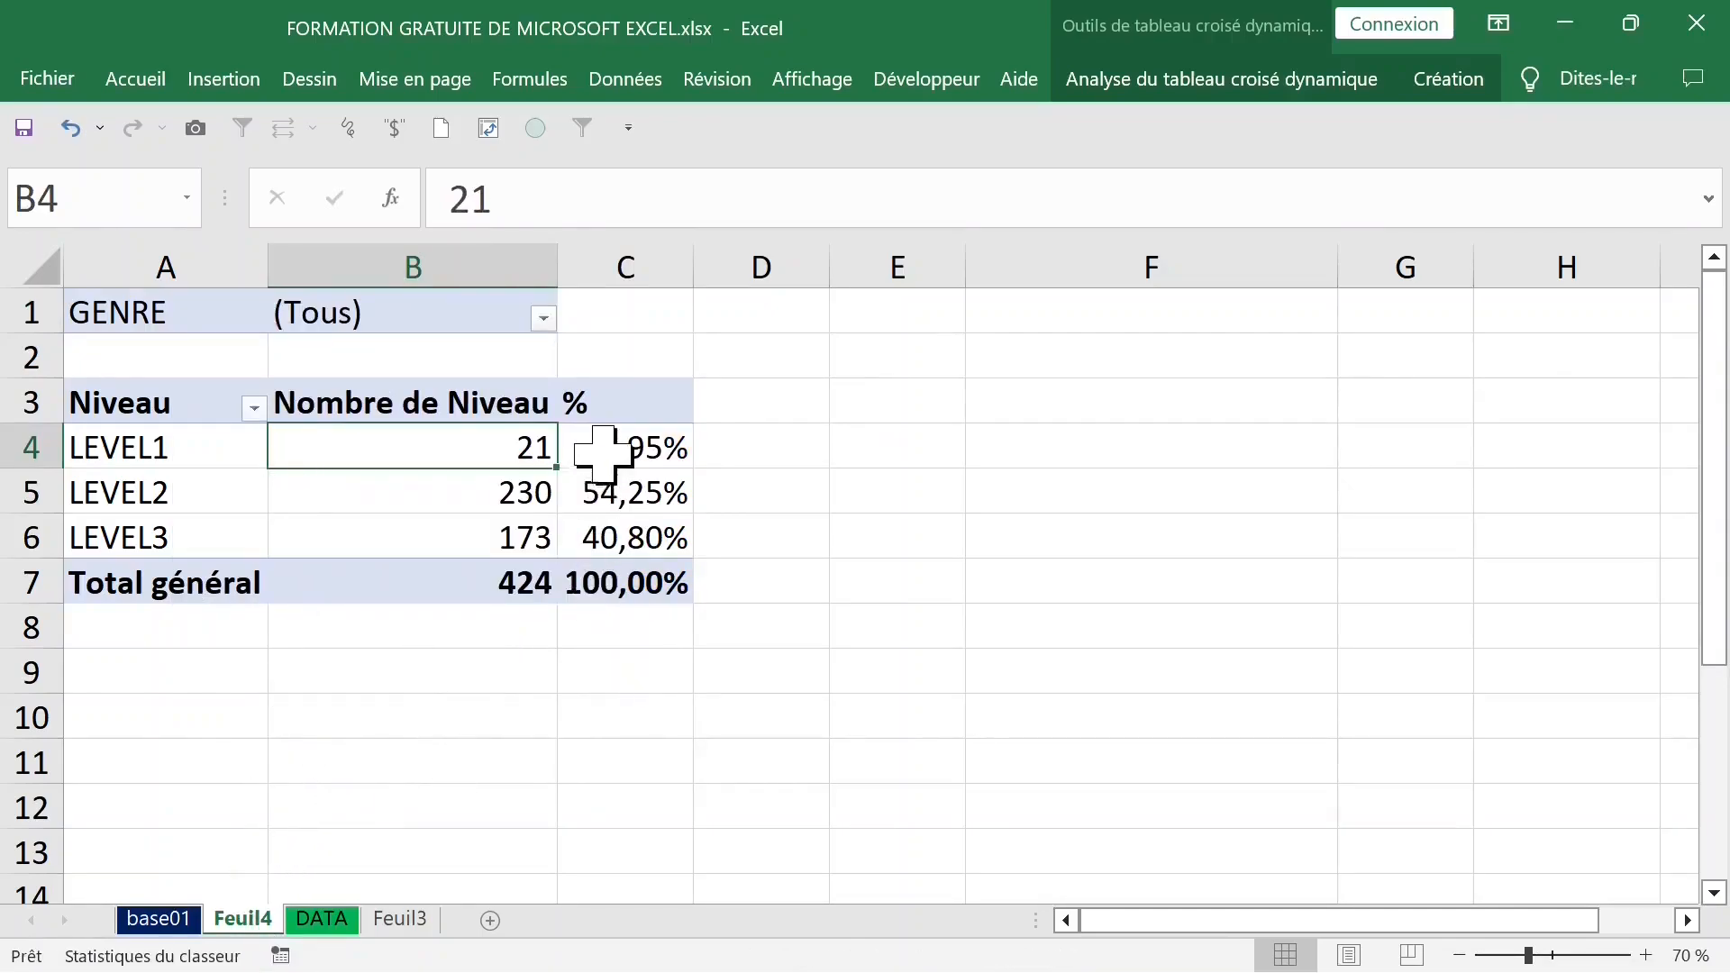
mouse_move(478, 449)
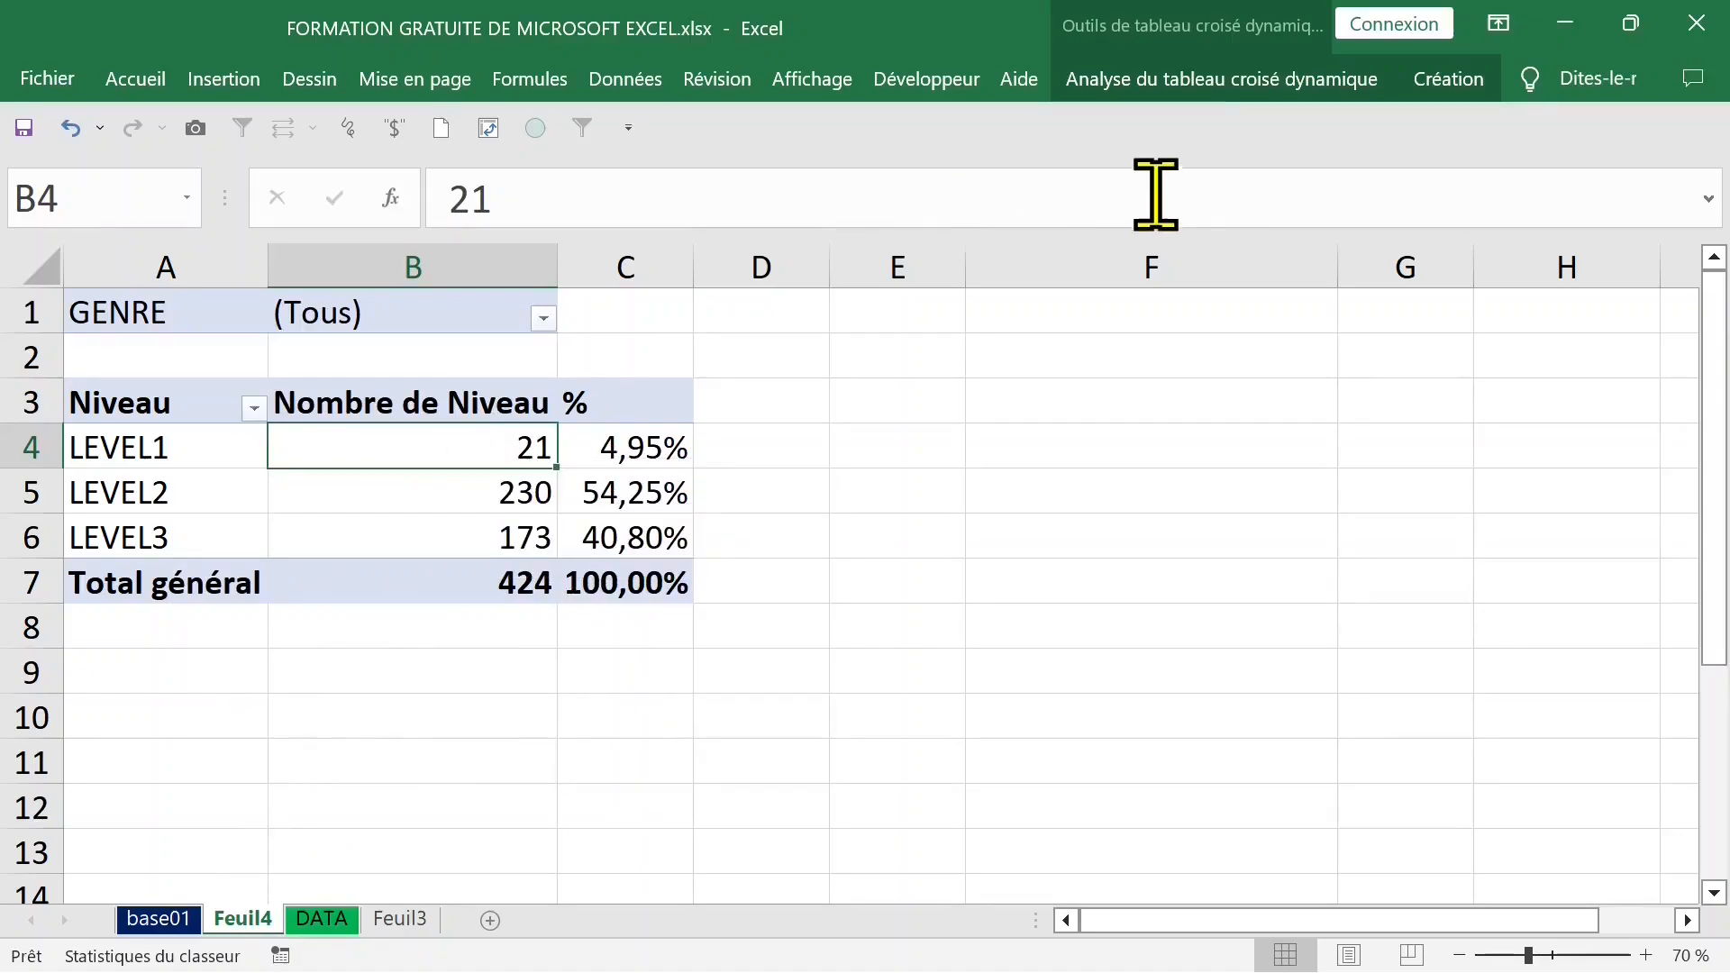
Generate a separate sheet for each GENRE value by showing the report filter pages
click(1214, 81)
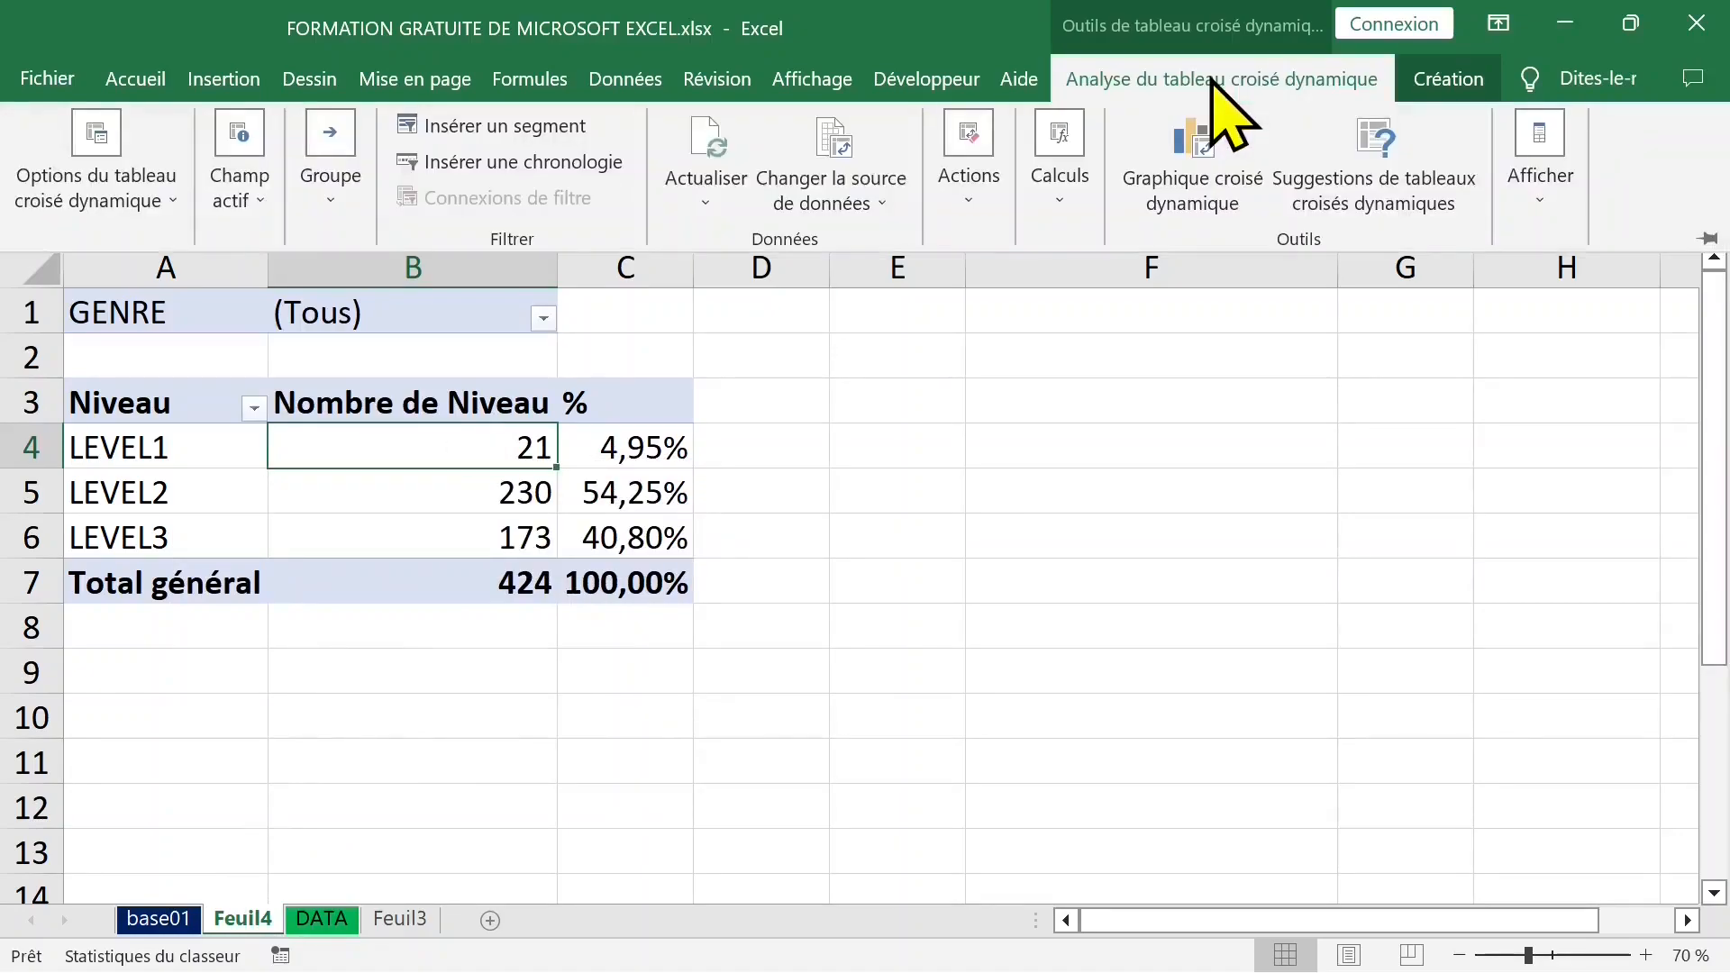
click(127, 173)
click(136, 349)
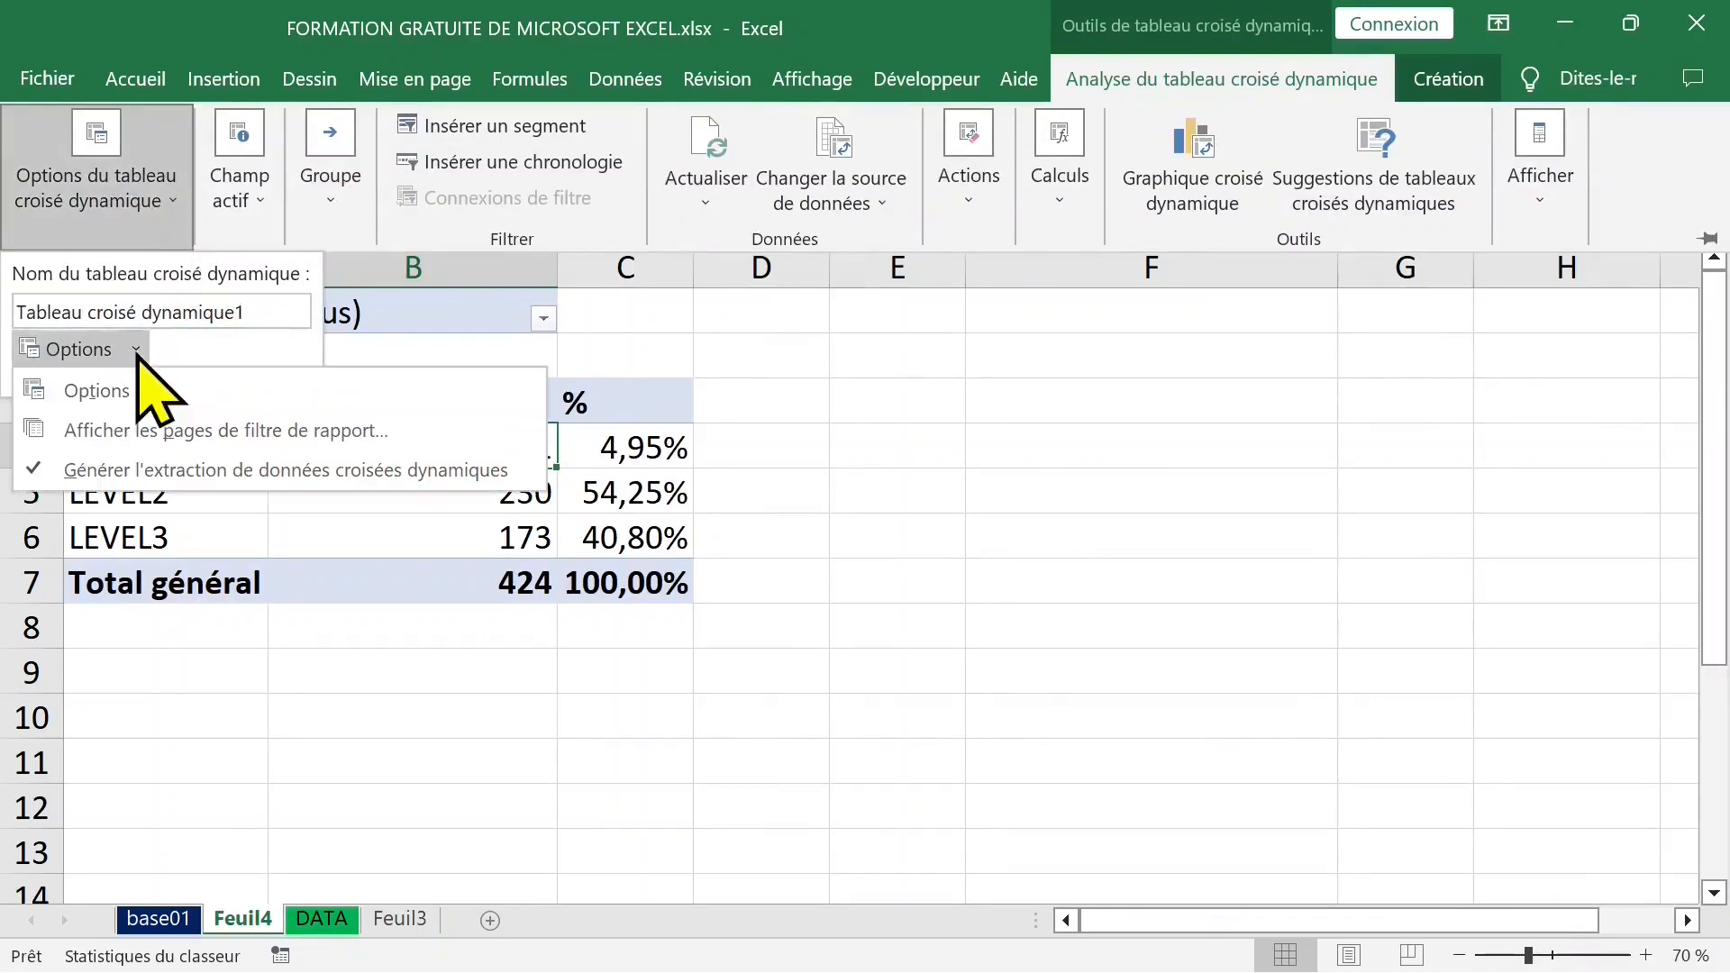
click(106, 449)
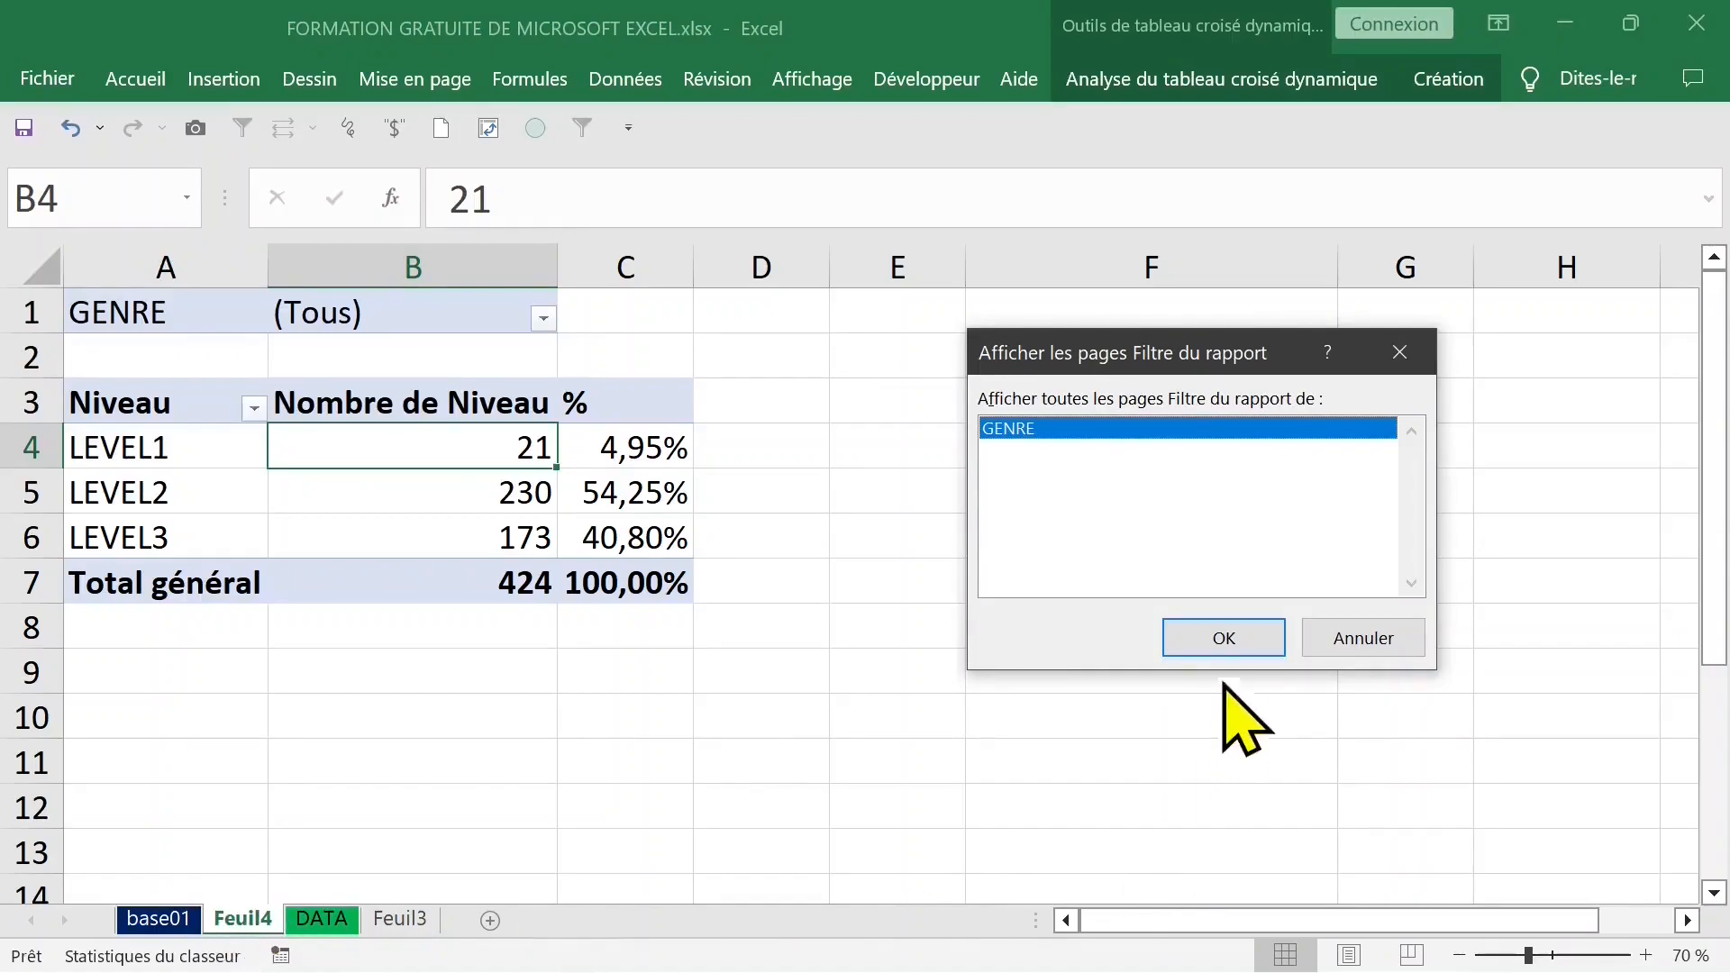
click(1223, 638)
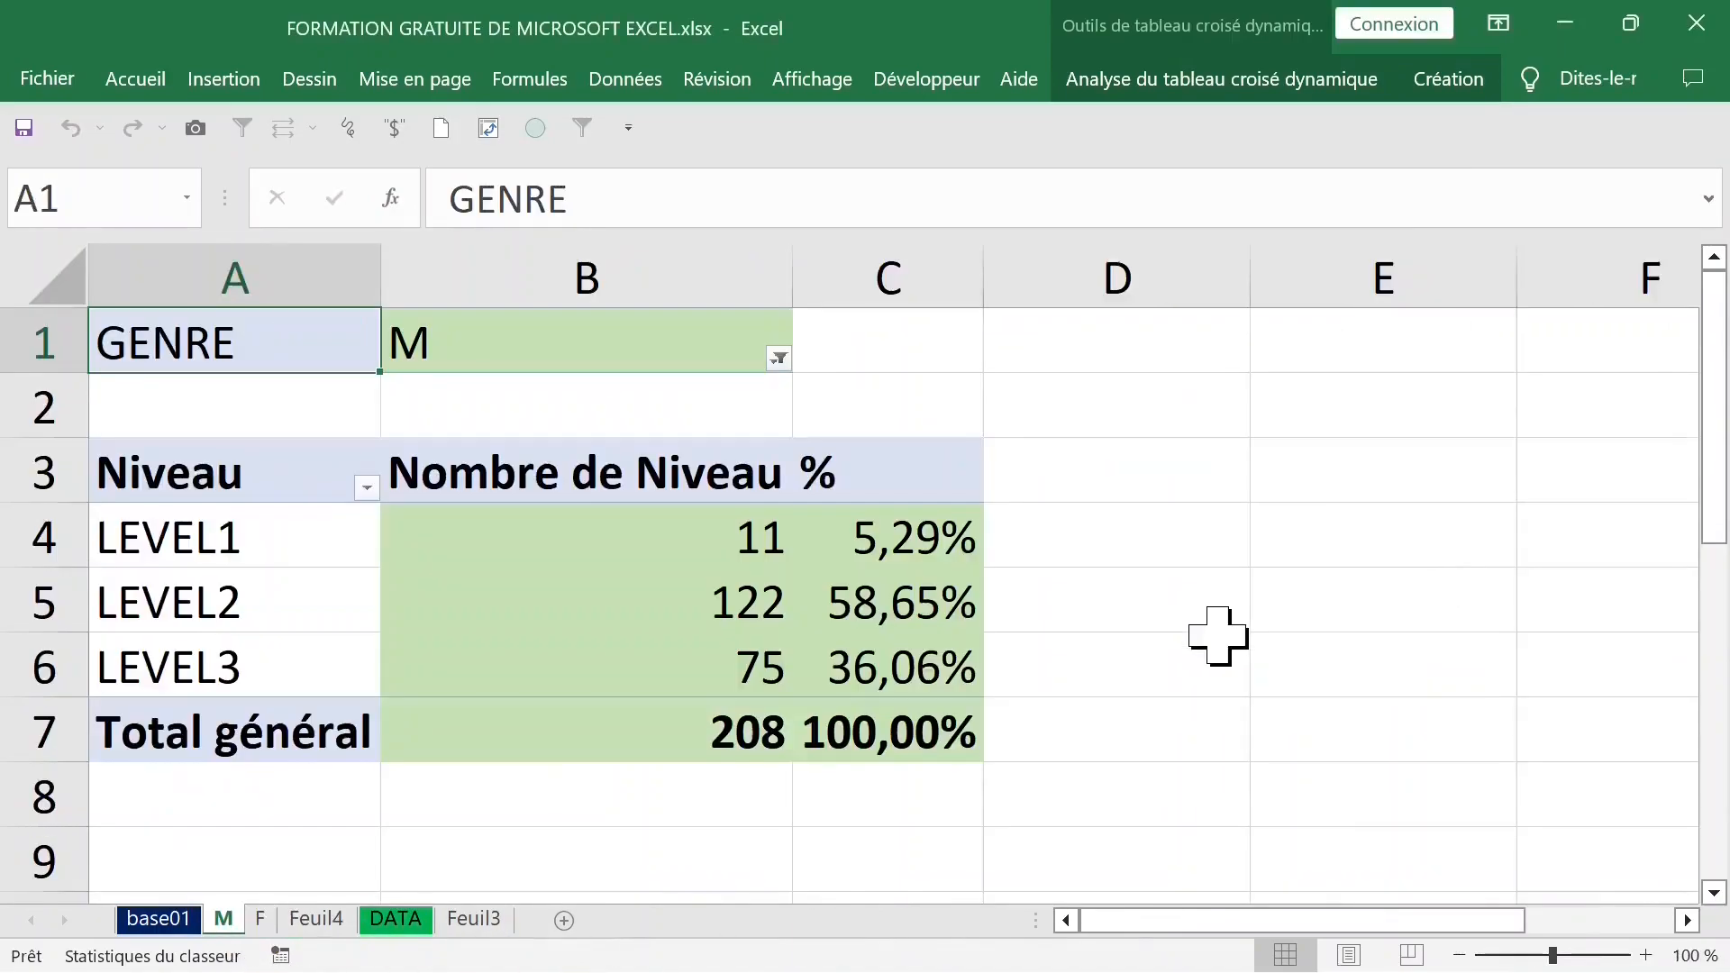
Compare the pivot tables on the M and F sheets and return to Feuil4
click(262, 918)
click(226, 918)
click(261, 919)
click(311, 918)
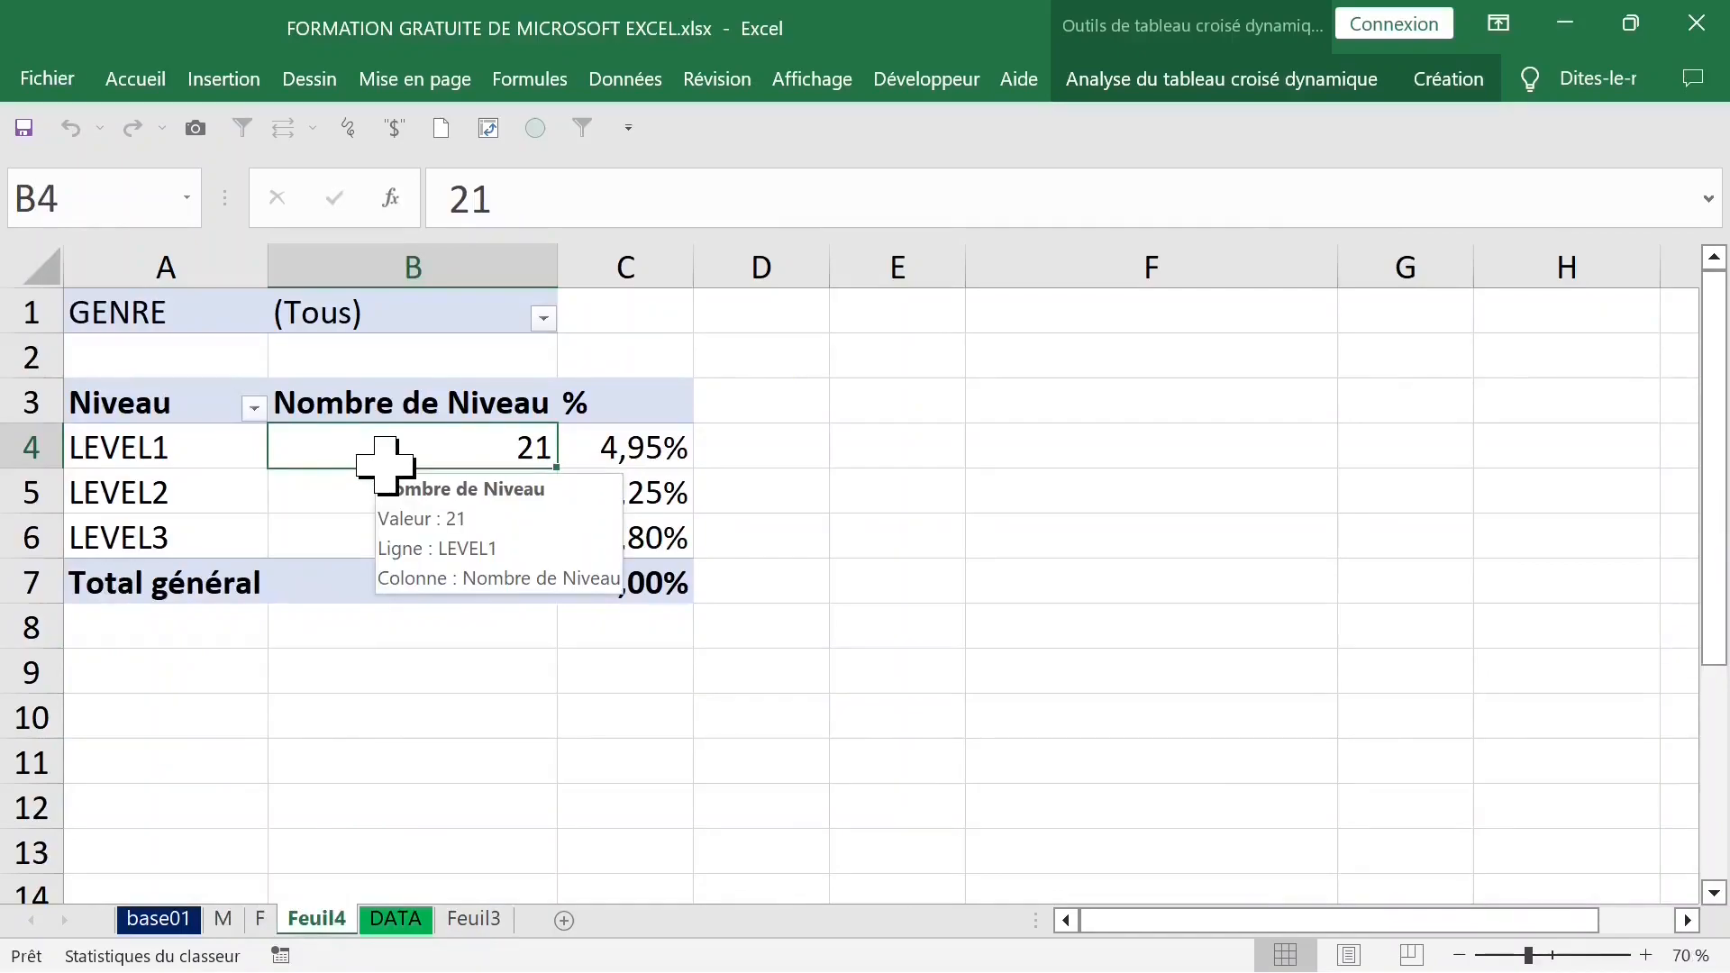
Swap the fields so Niveau is in Filtres and GENRE is in Lignes, and close the field list
click(255, 453)
click(332, 448)
right_click(361, 455)
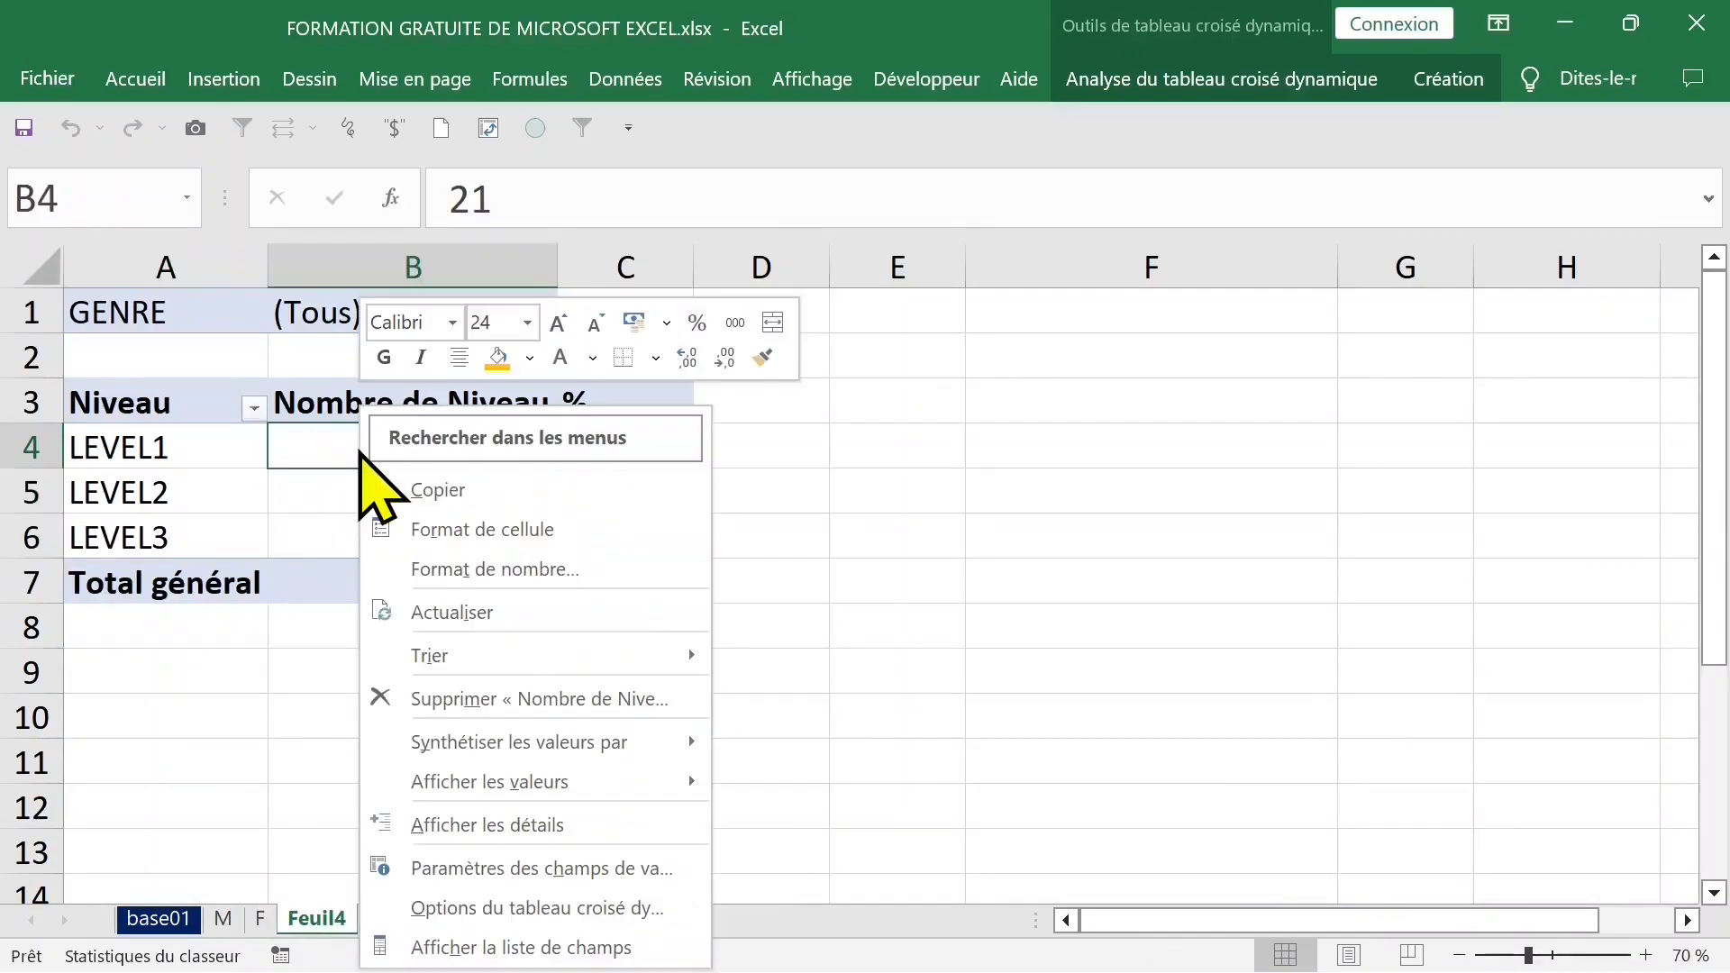
click(531, 946)
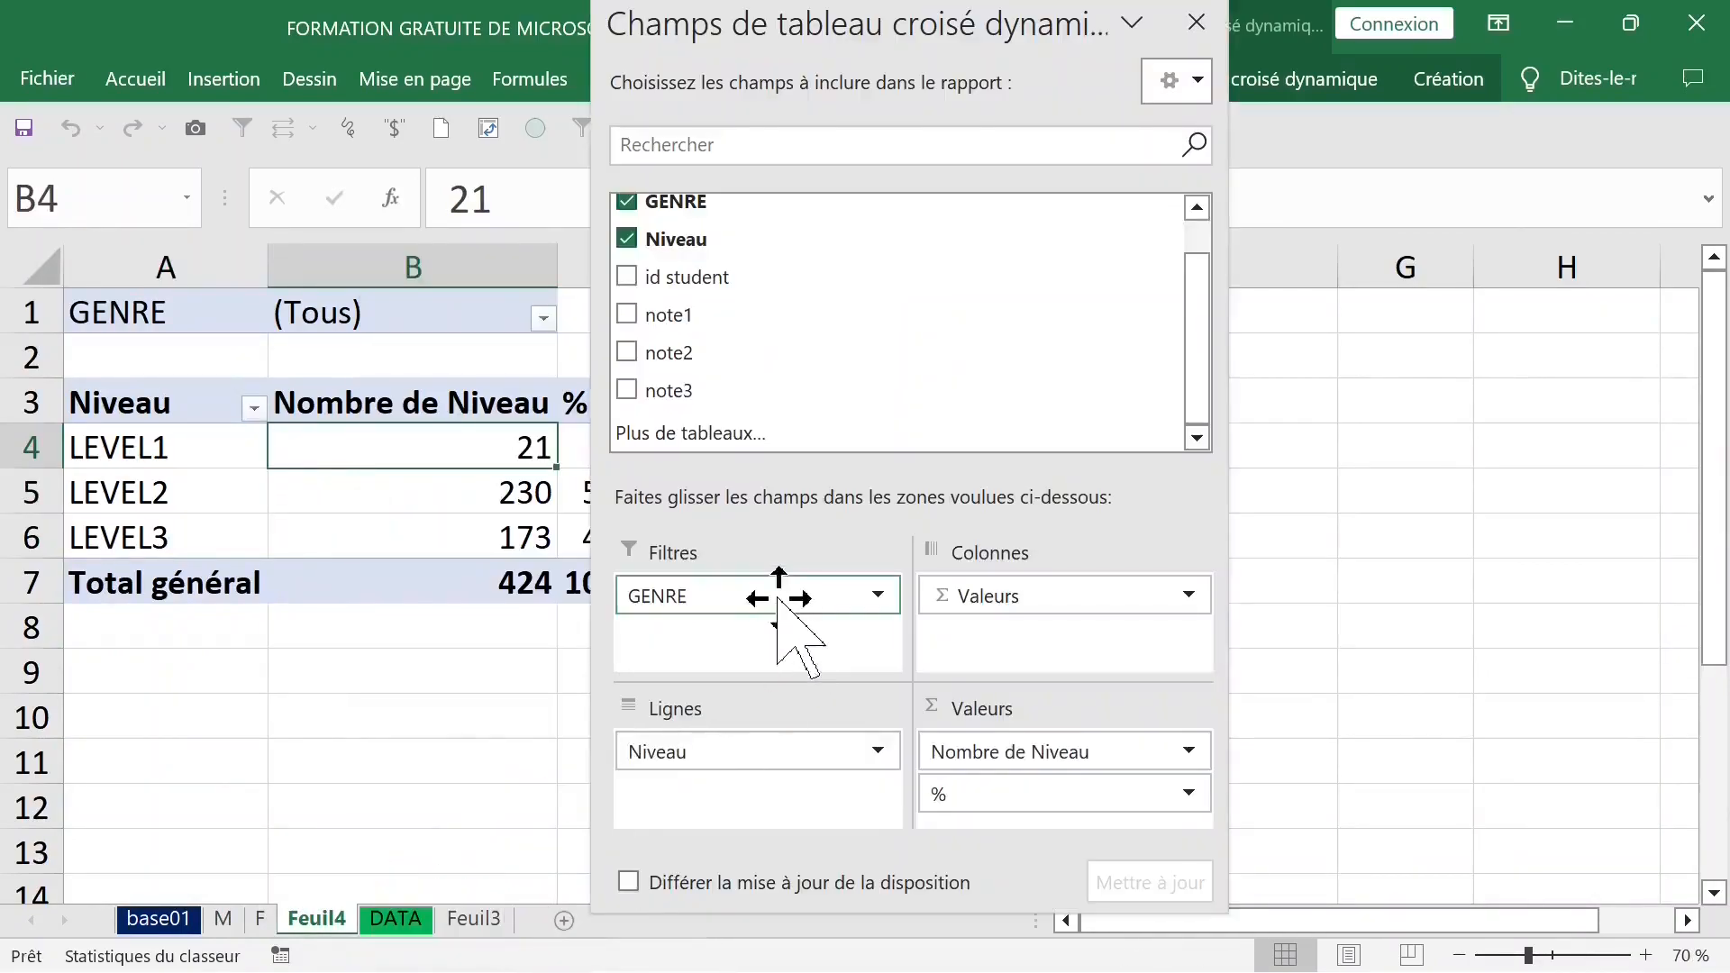
mouse_move(770, 596)
mouse_down()
mouse_move(773, 816)
mouse_move(748, 751)
mouse_move(755, 604)
mouse_move(765, 618)
mouse_up()
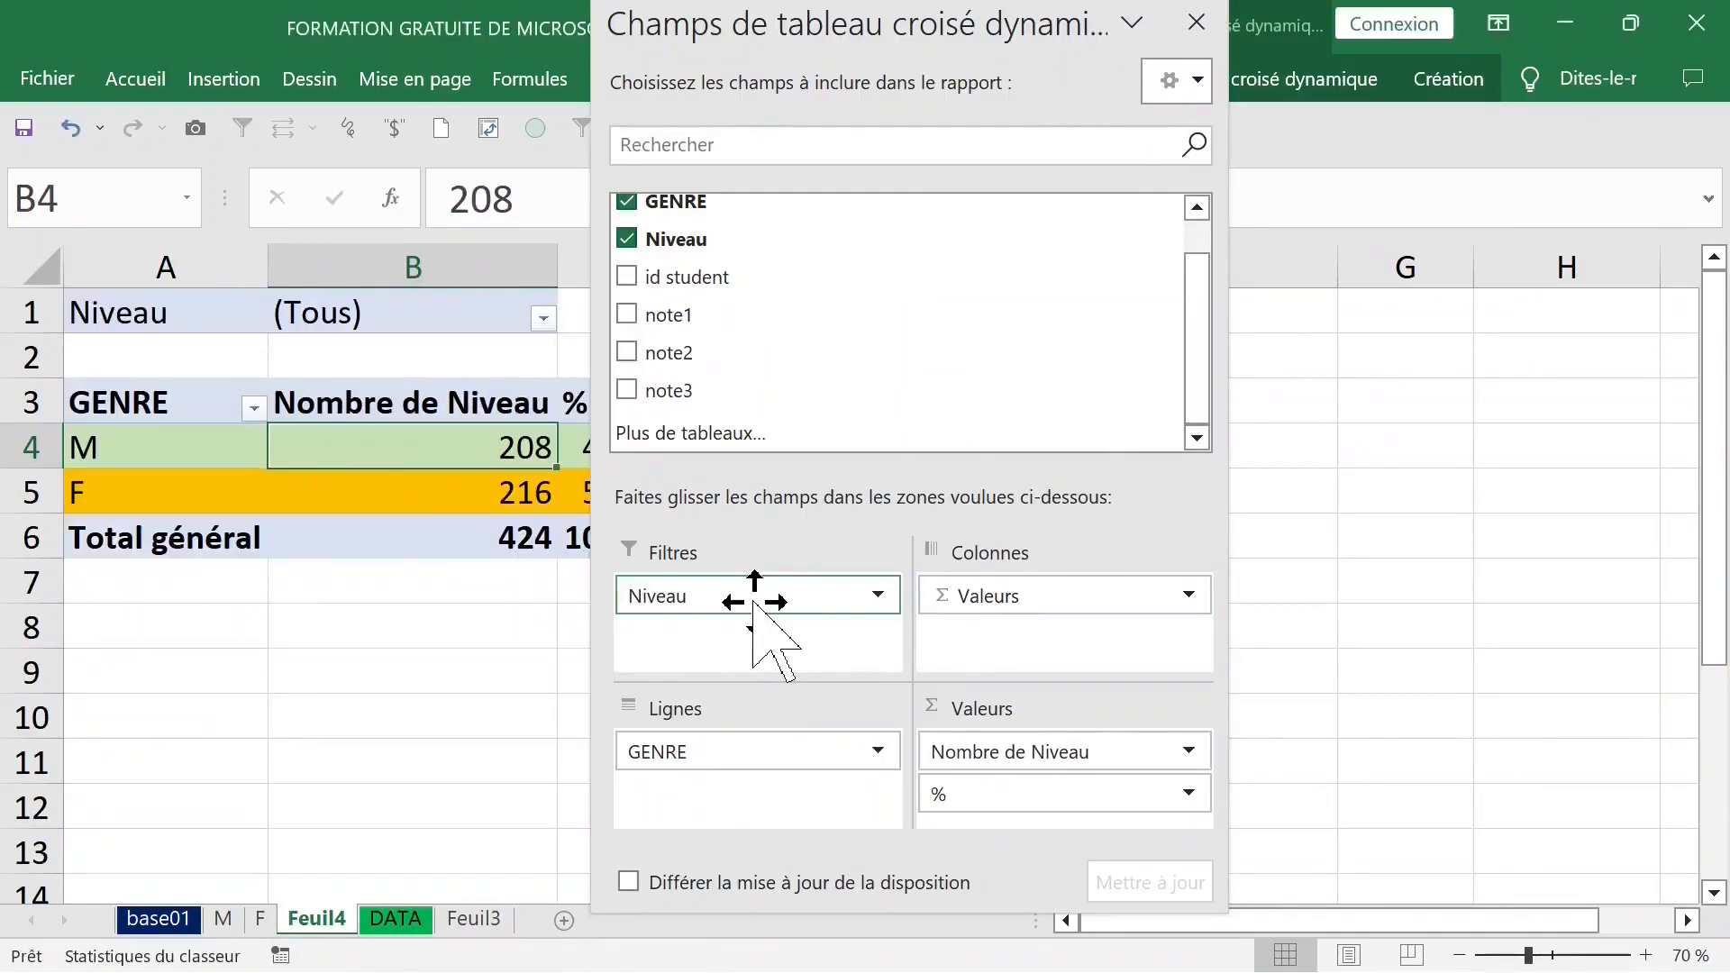
click(1196, 23)
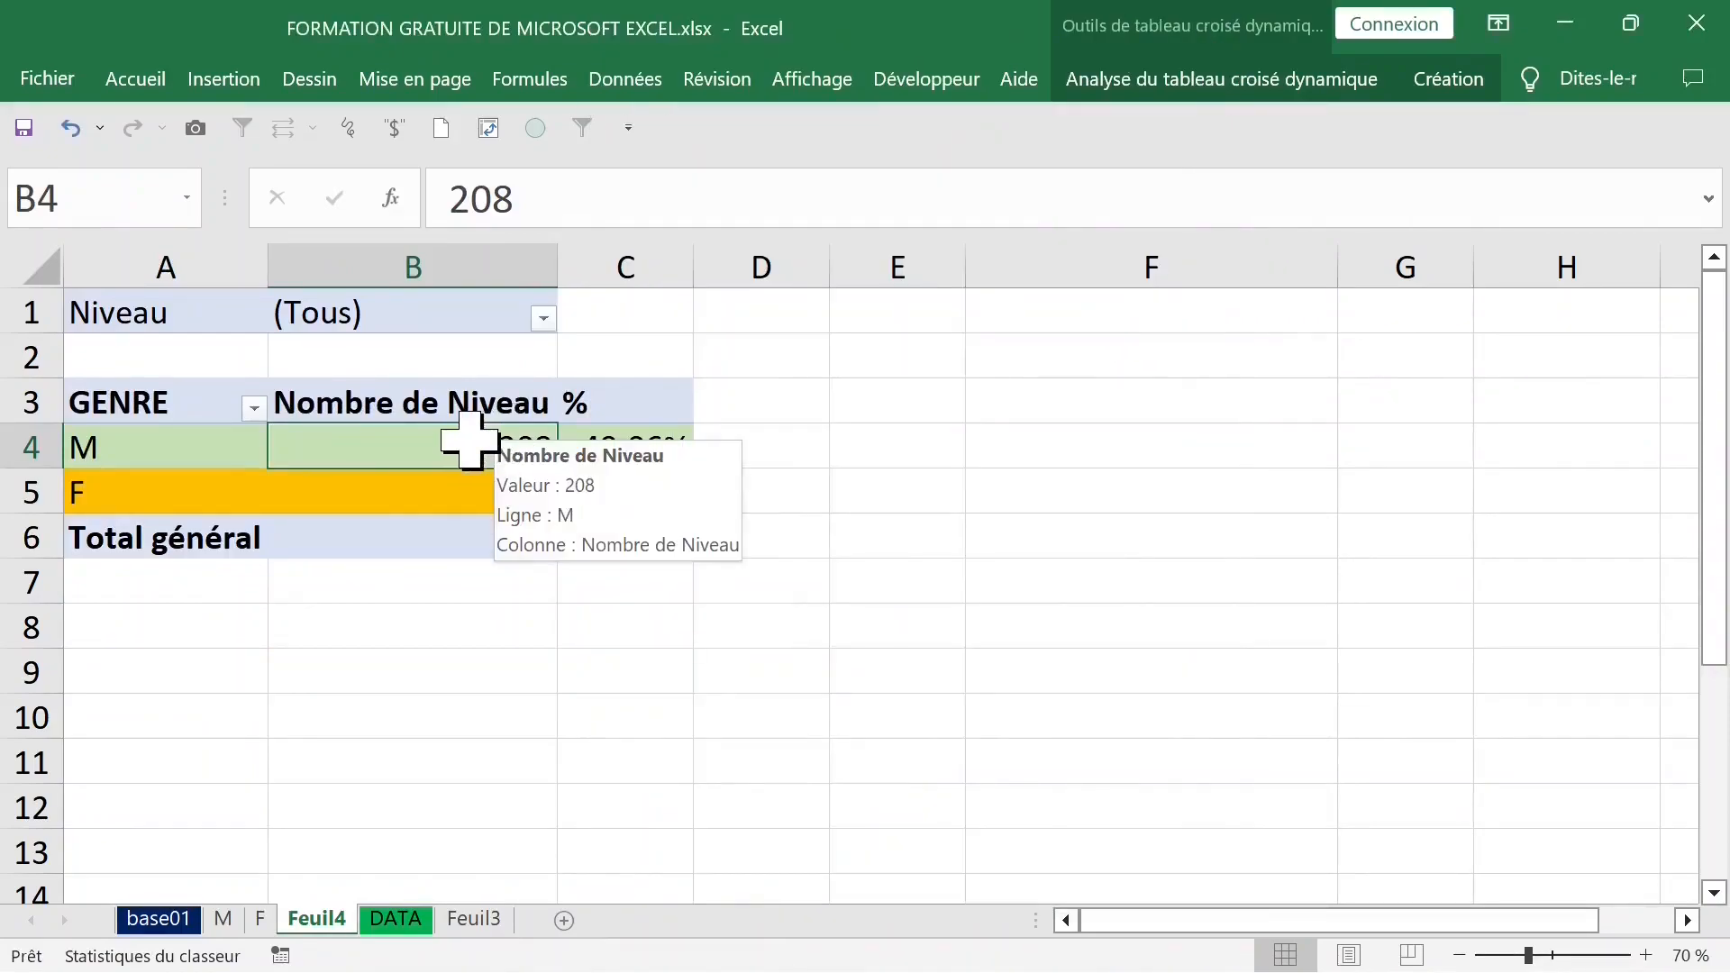
Filter the pivot table to Niveau LEVEL1
click(543, 319)
click(236, 426)
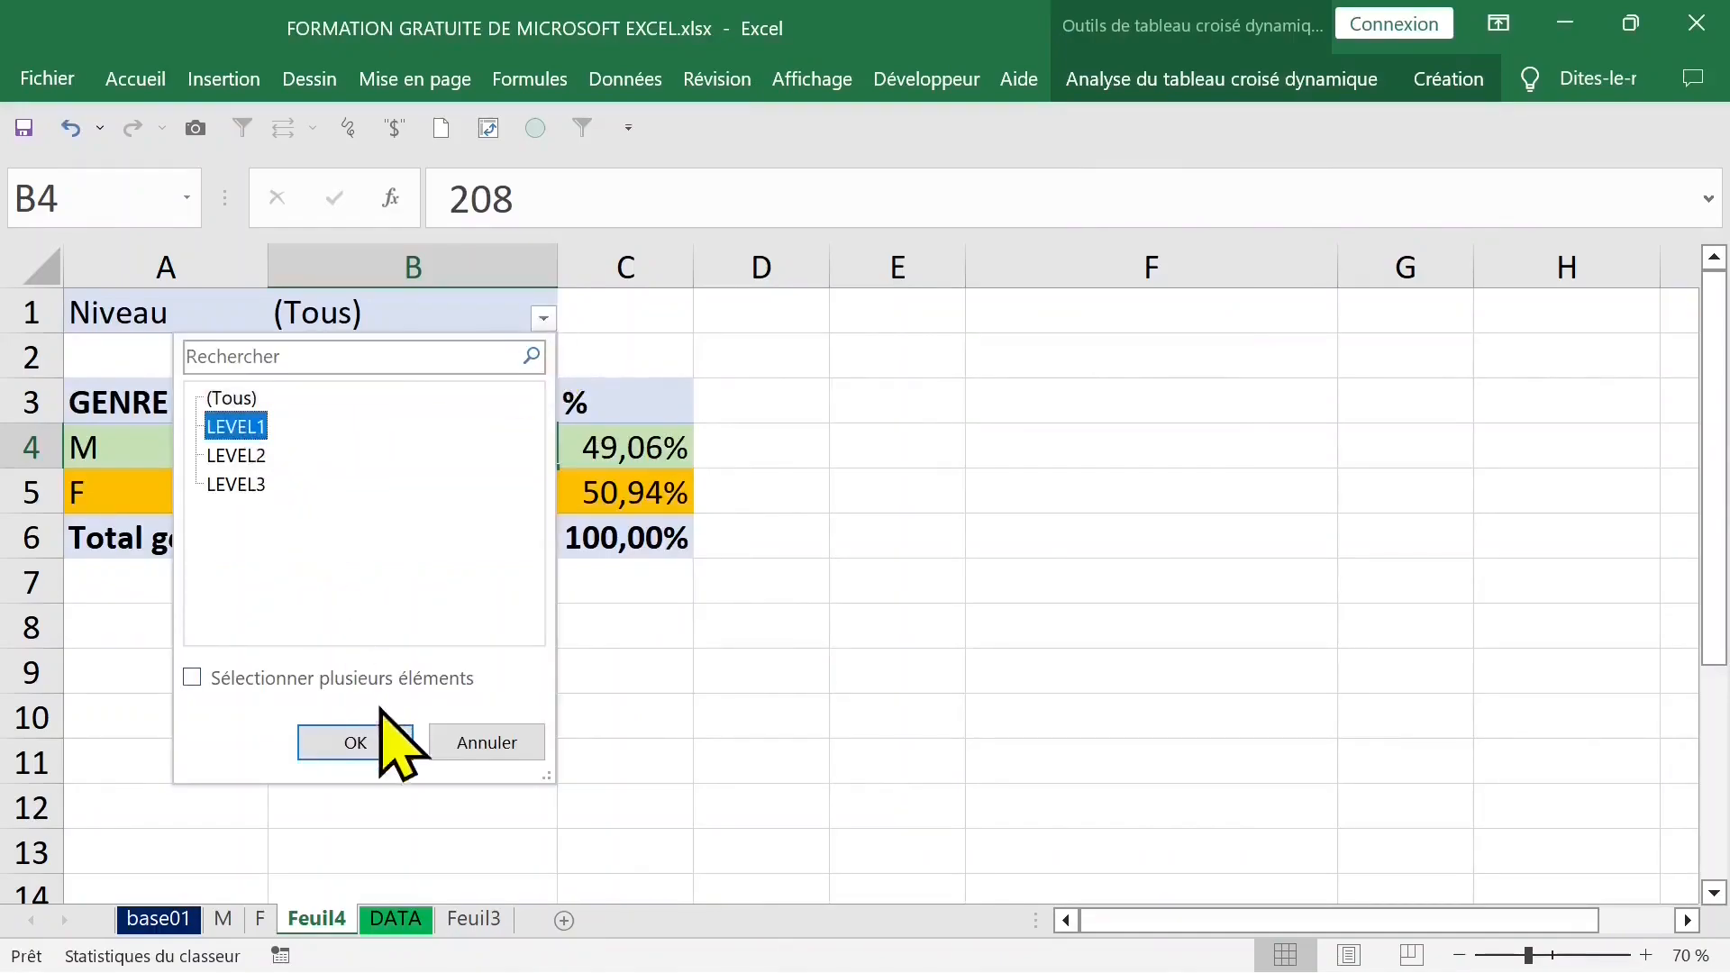
click(355, 742)
Switch the Niveau report filter to LEVEL2
click(544, 319)
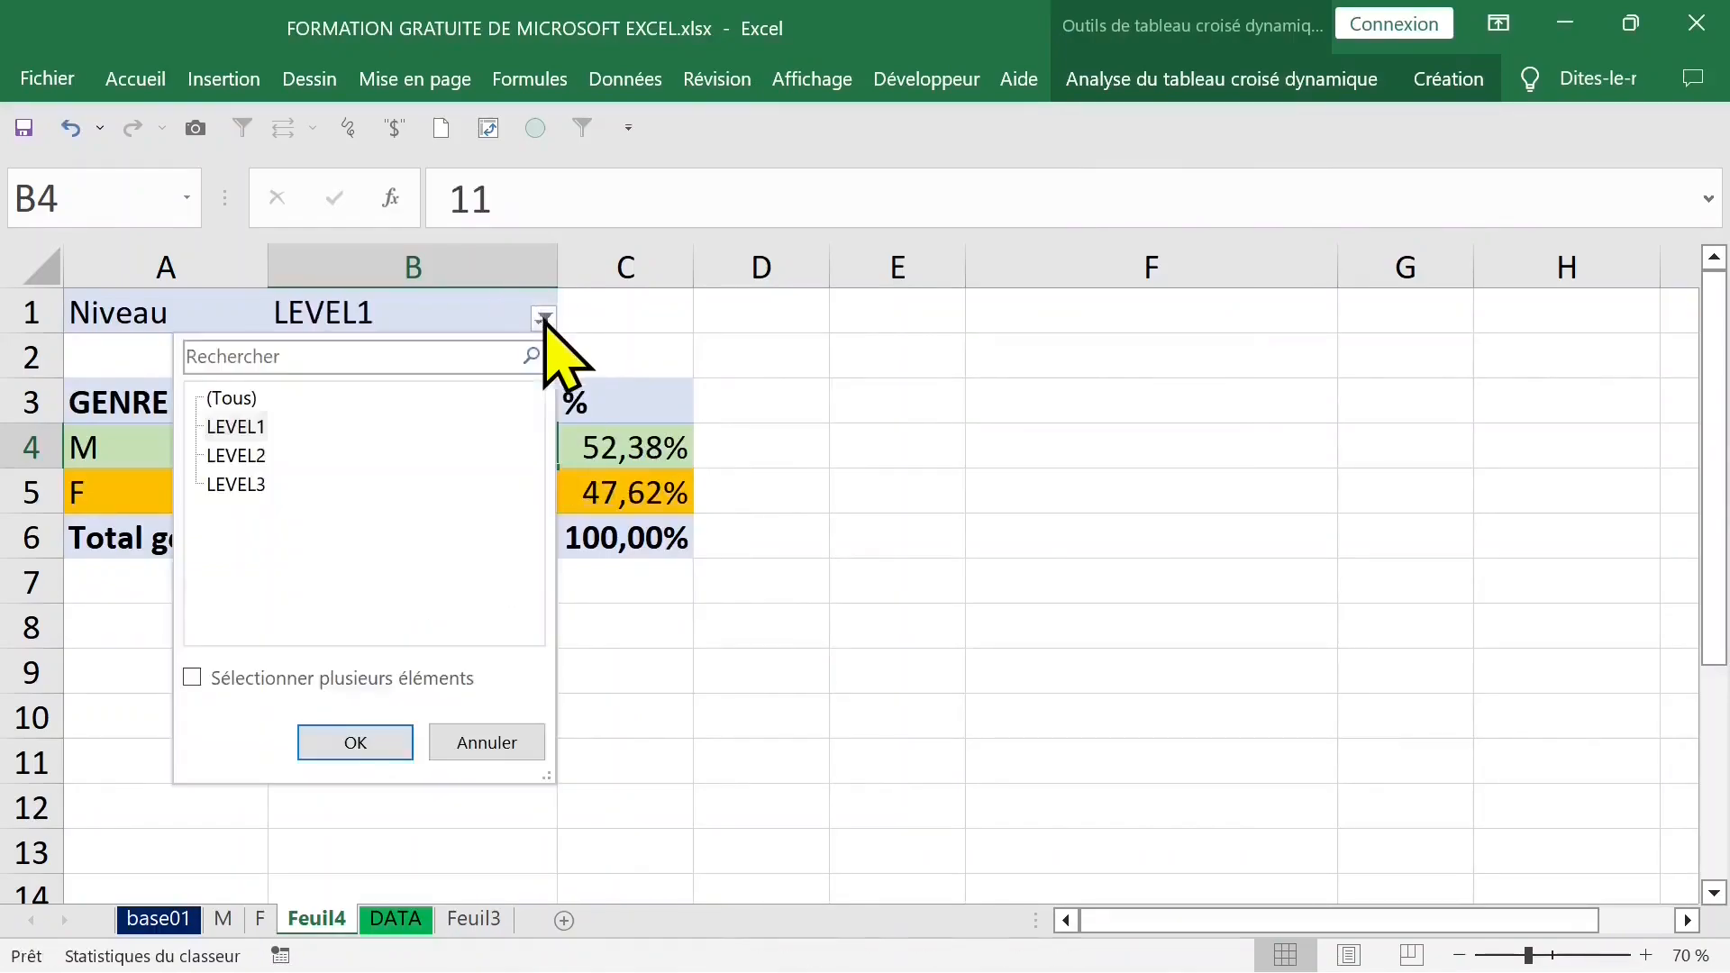
click(262, 457)
click(379, 734)
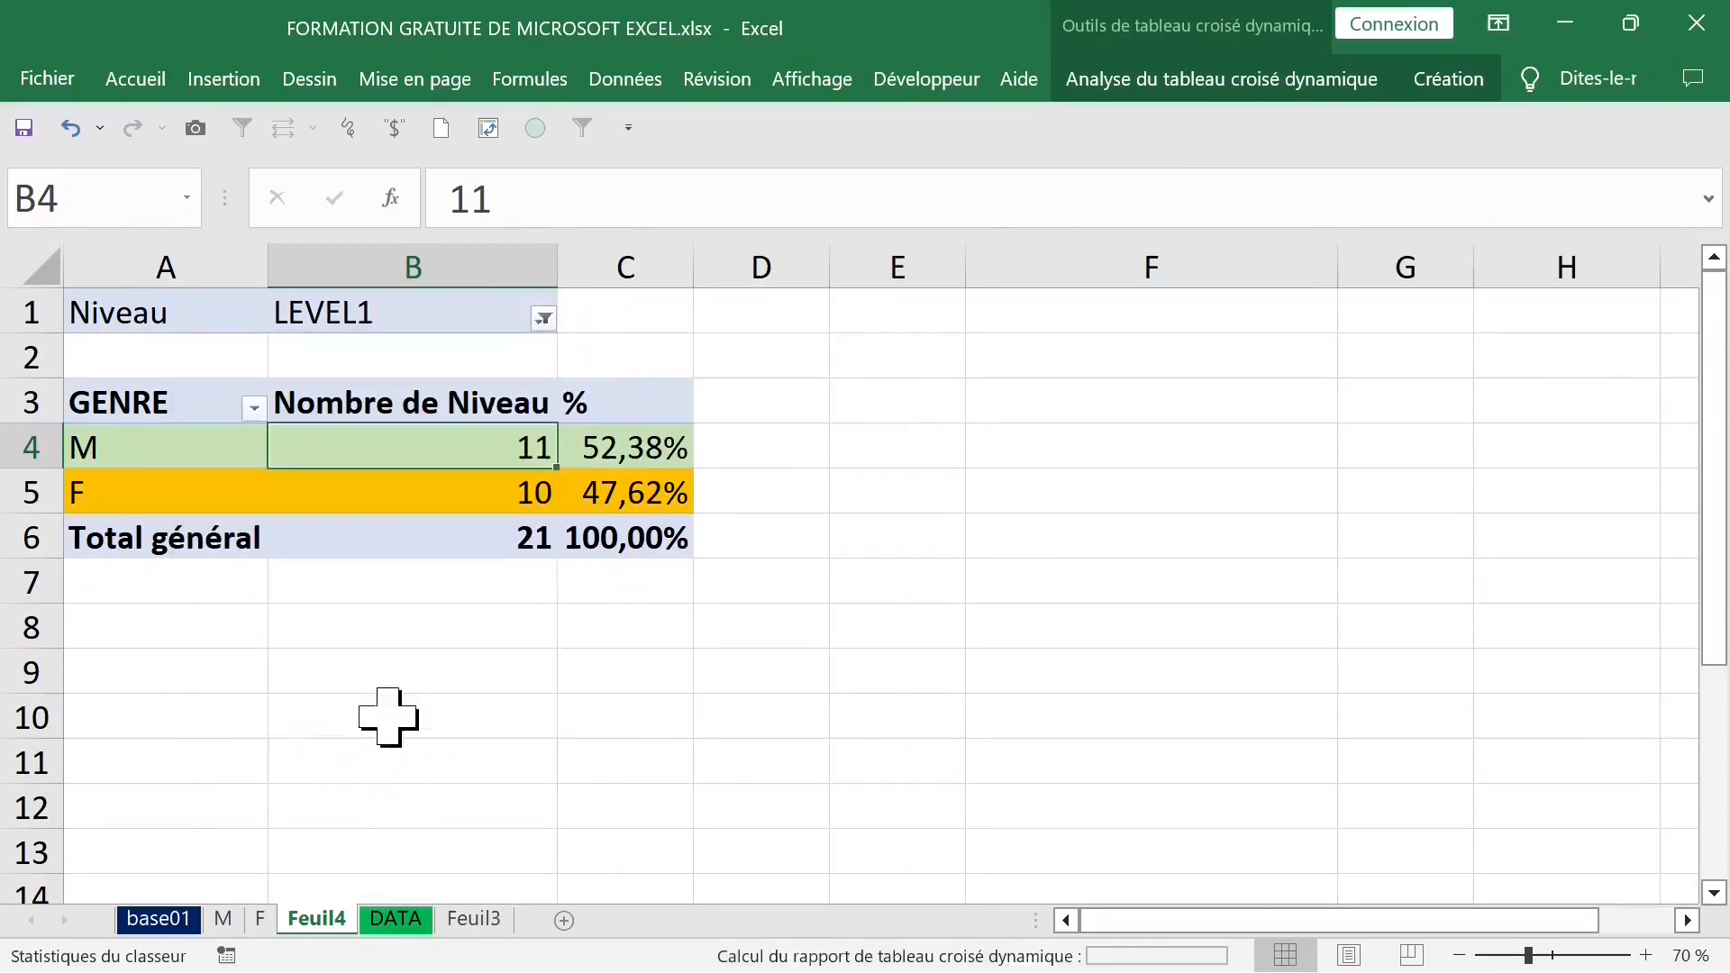
Switch the Niveau report filter to LEVEL3
click(543, 319)
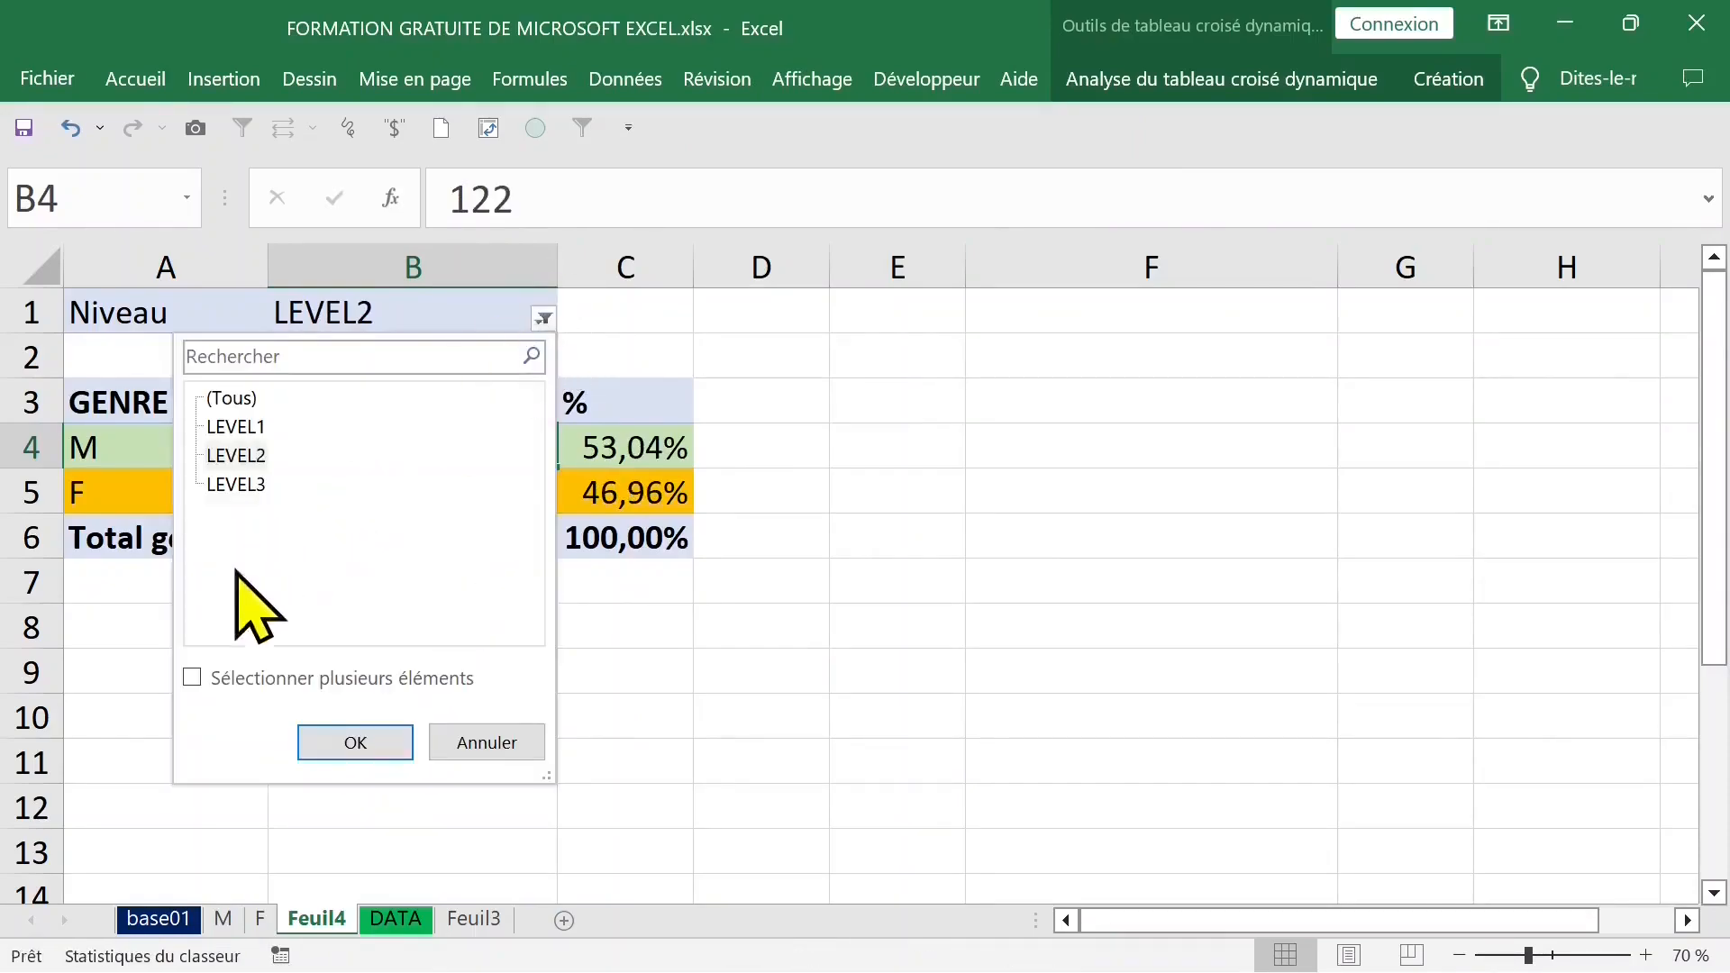
click(239, 486)
double_click(243, 494)
Reset the Niveau report filter to (Tous) so the pivot table covers all levels
click(546, 319)
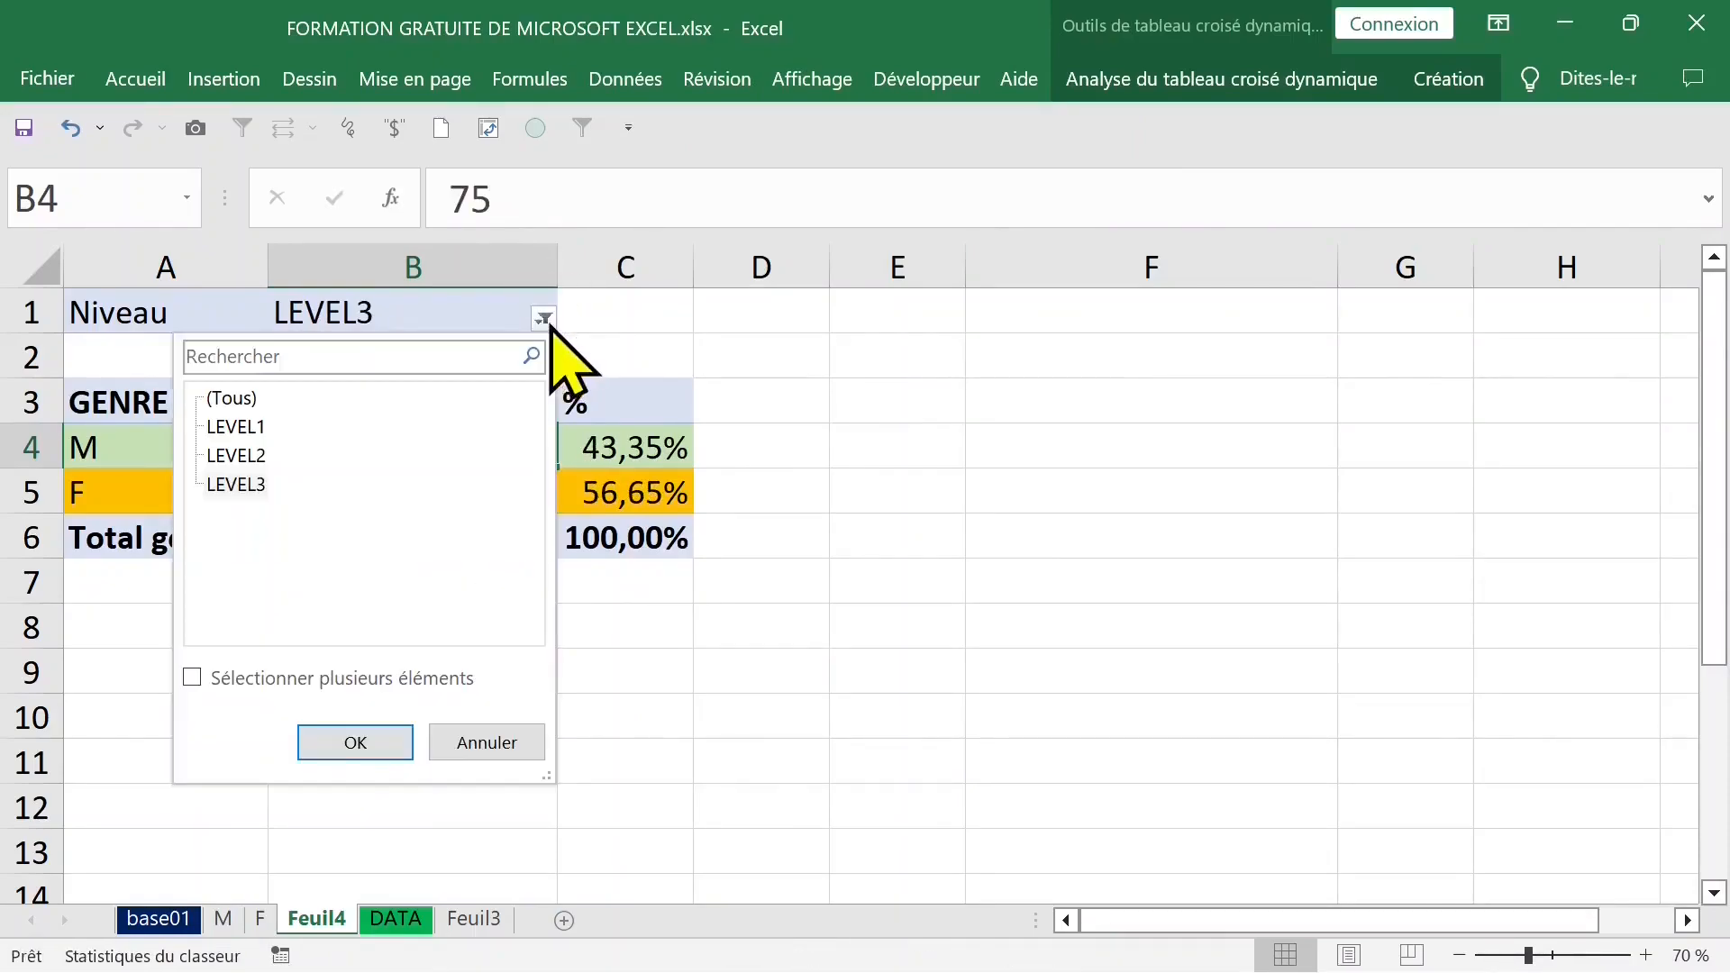
click(241, 408)
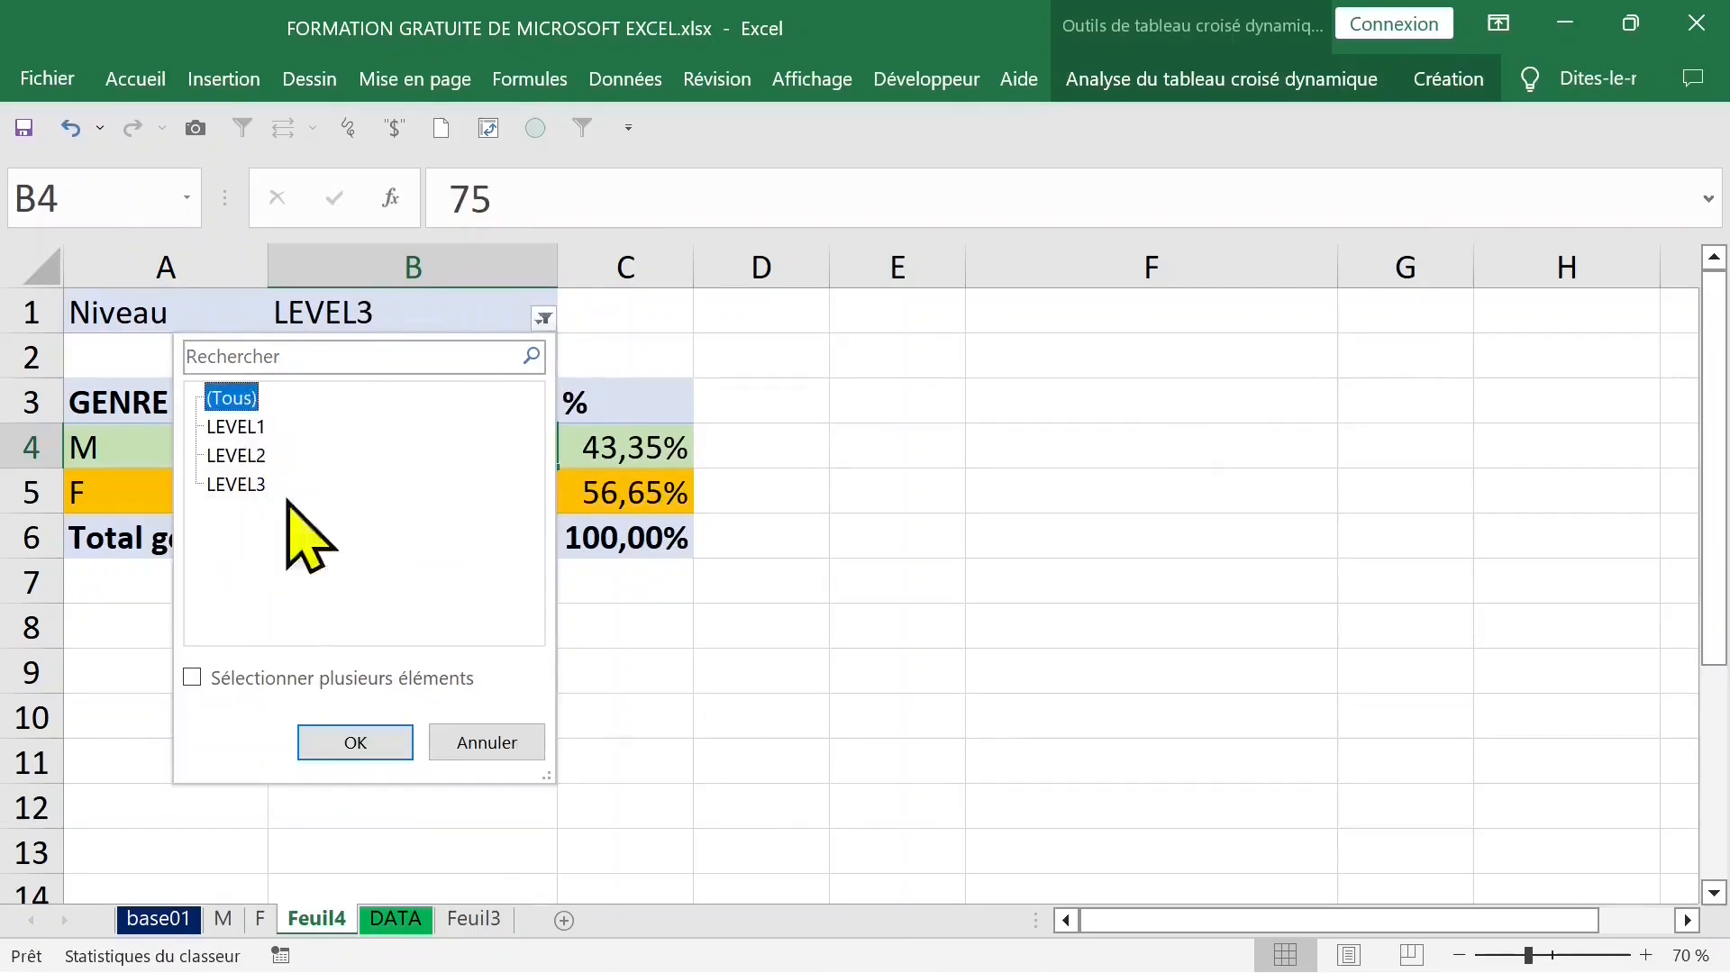
click(360, 740)
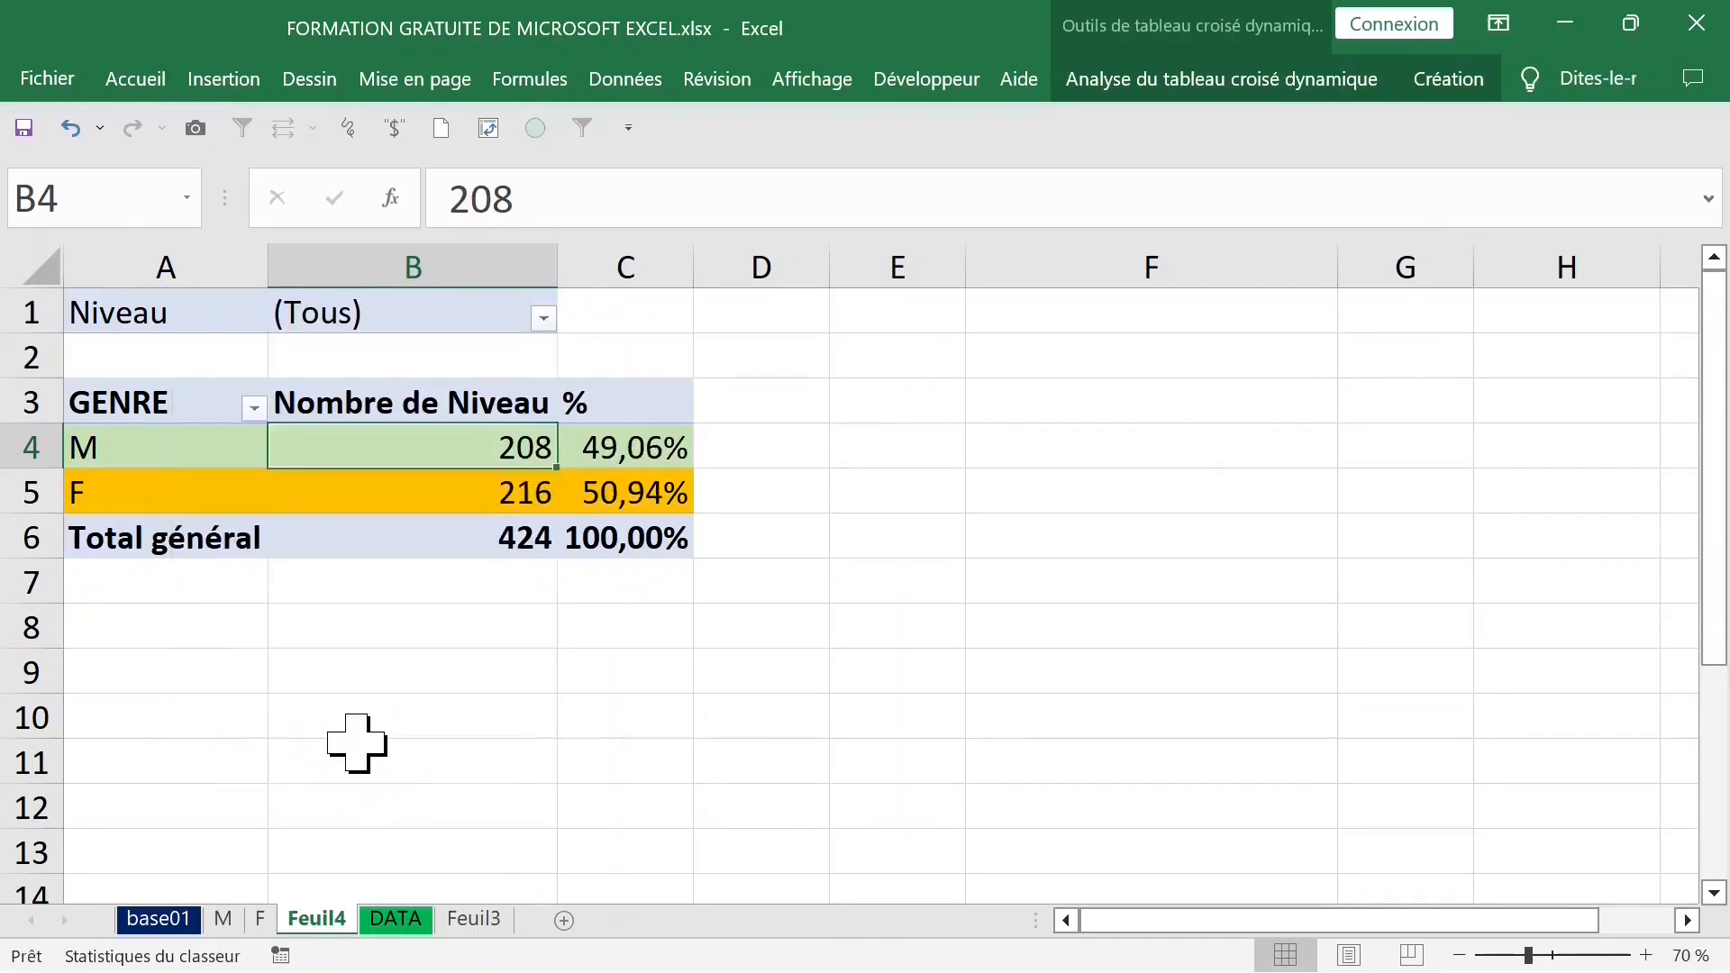
click(544, 319)
click(361, 741)
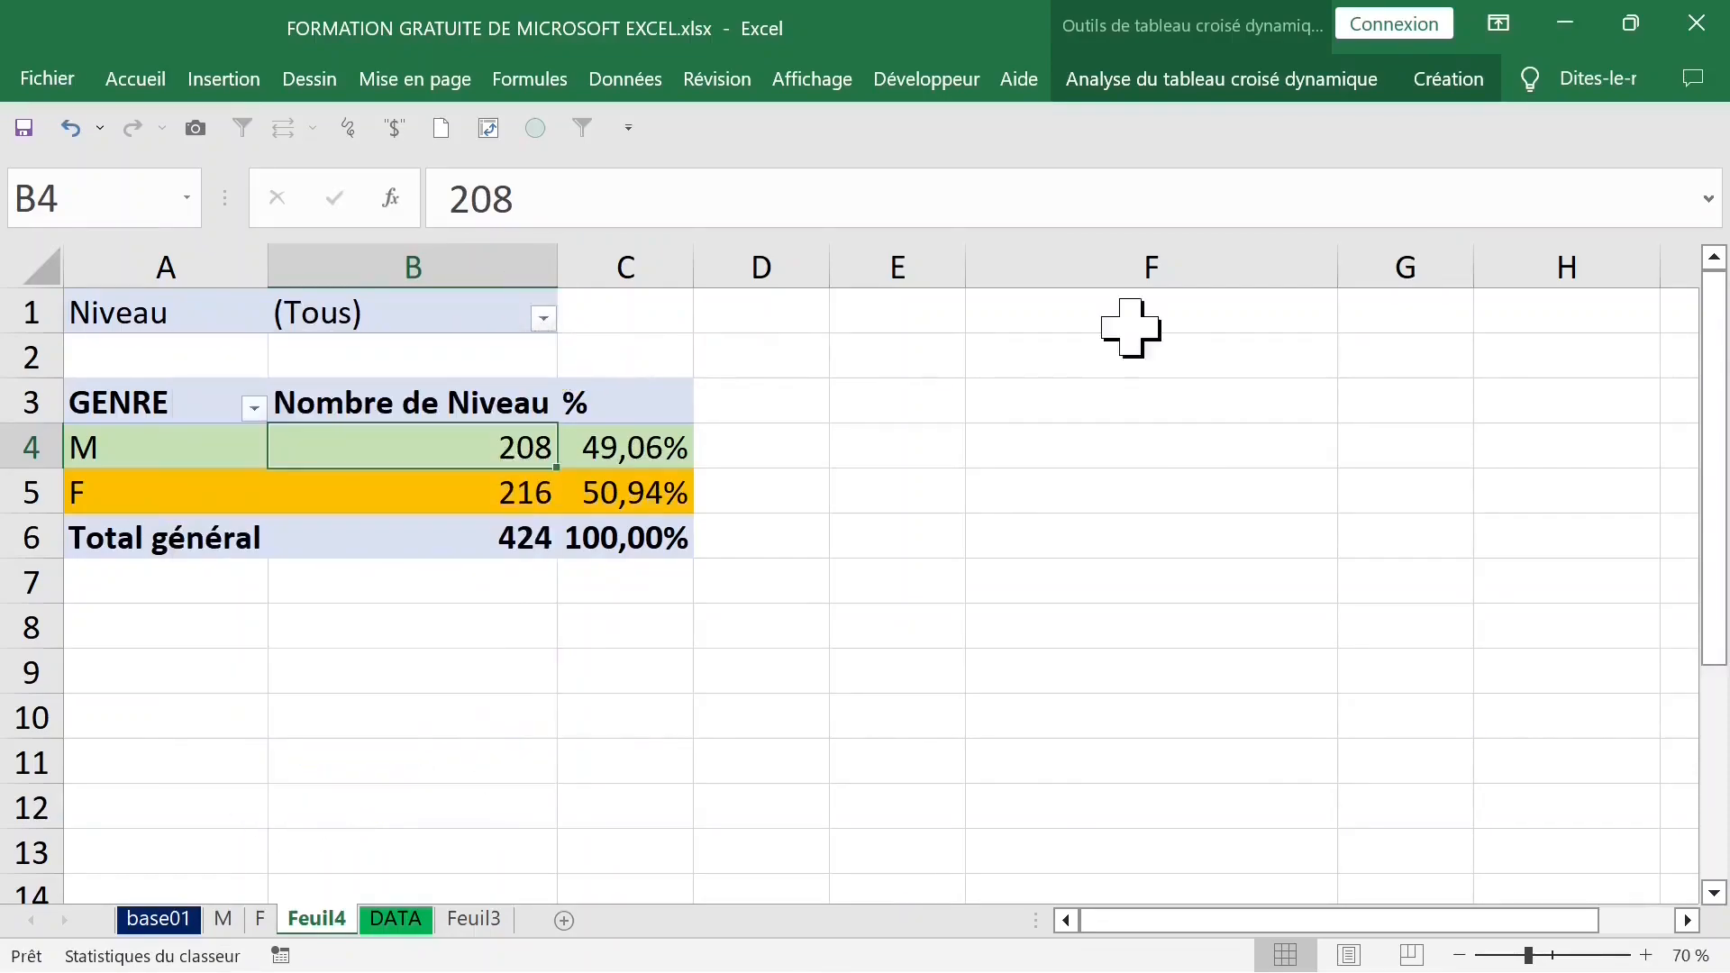
Generate a separate pivot table sheet for each Niveau value using the report filter pages option
click(1236, 90)
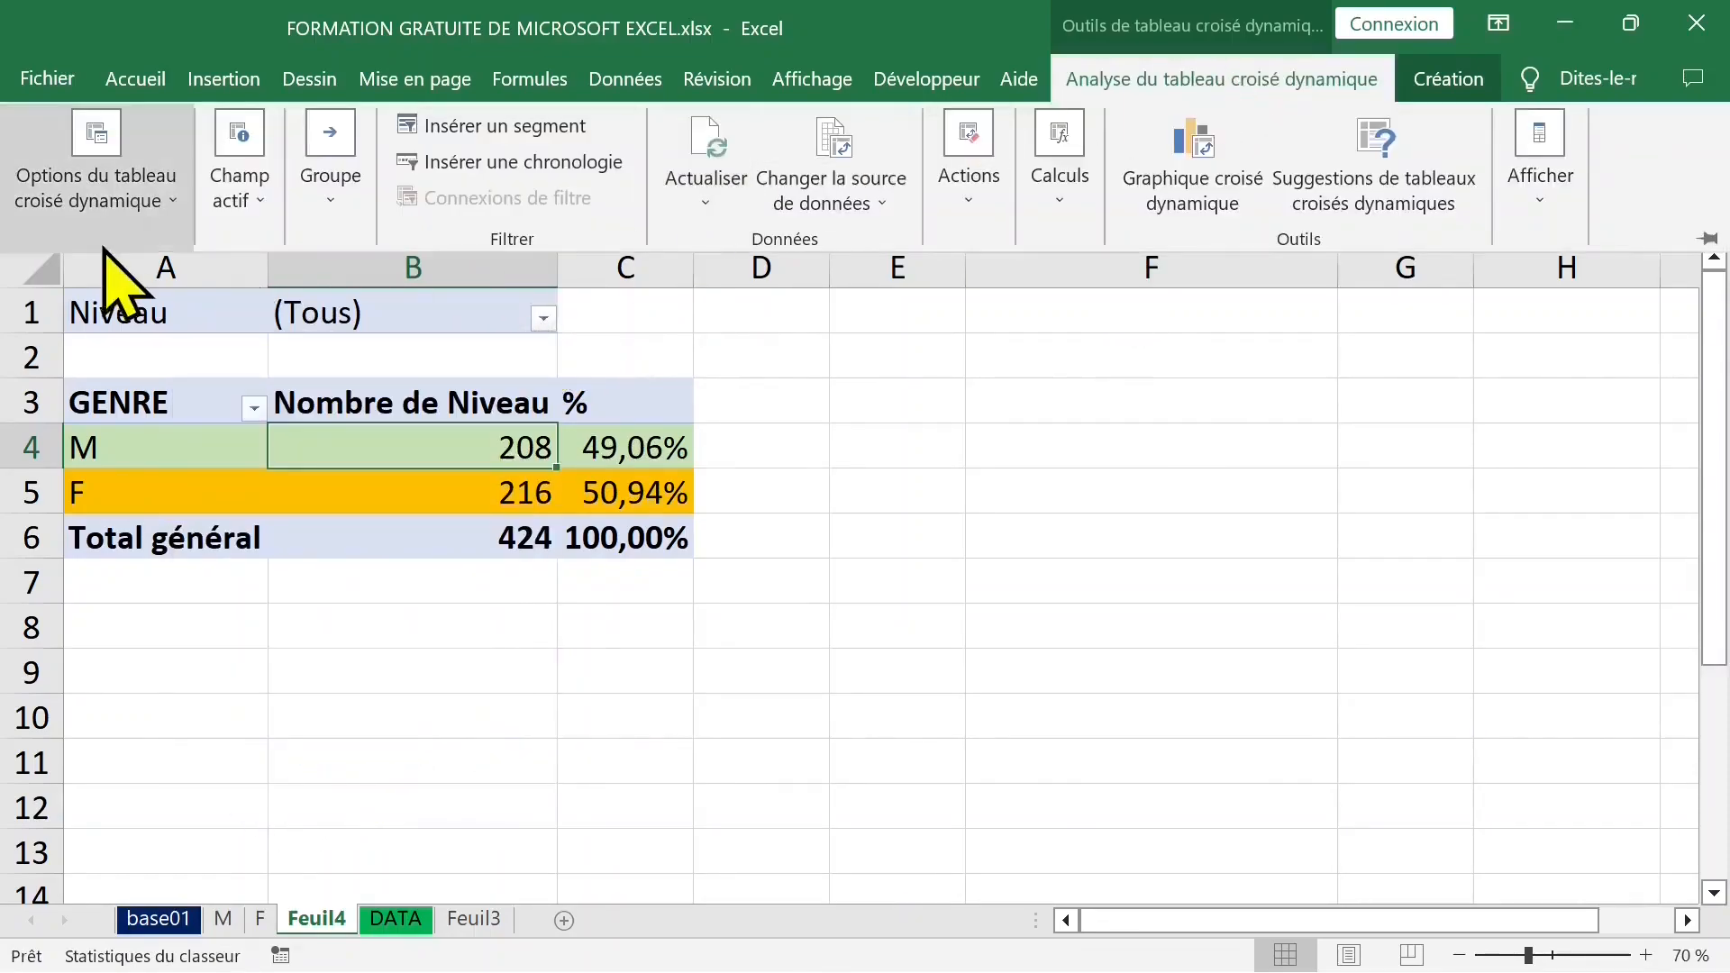
click(165, 200)
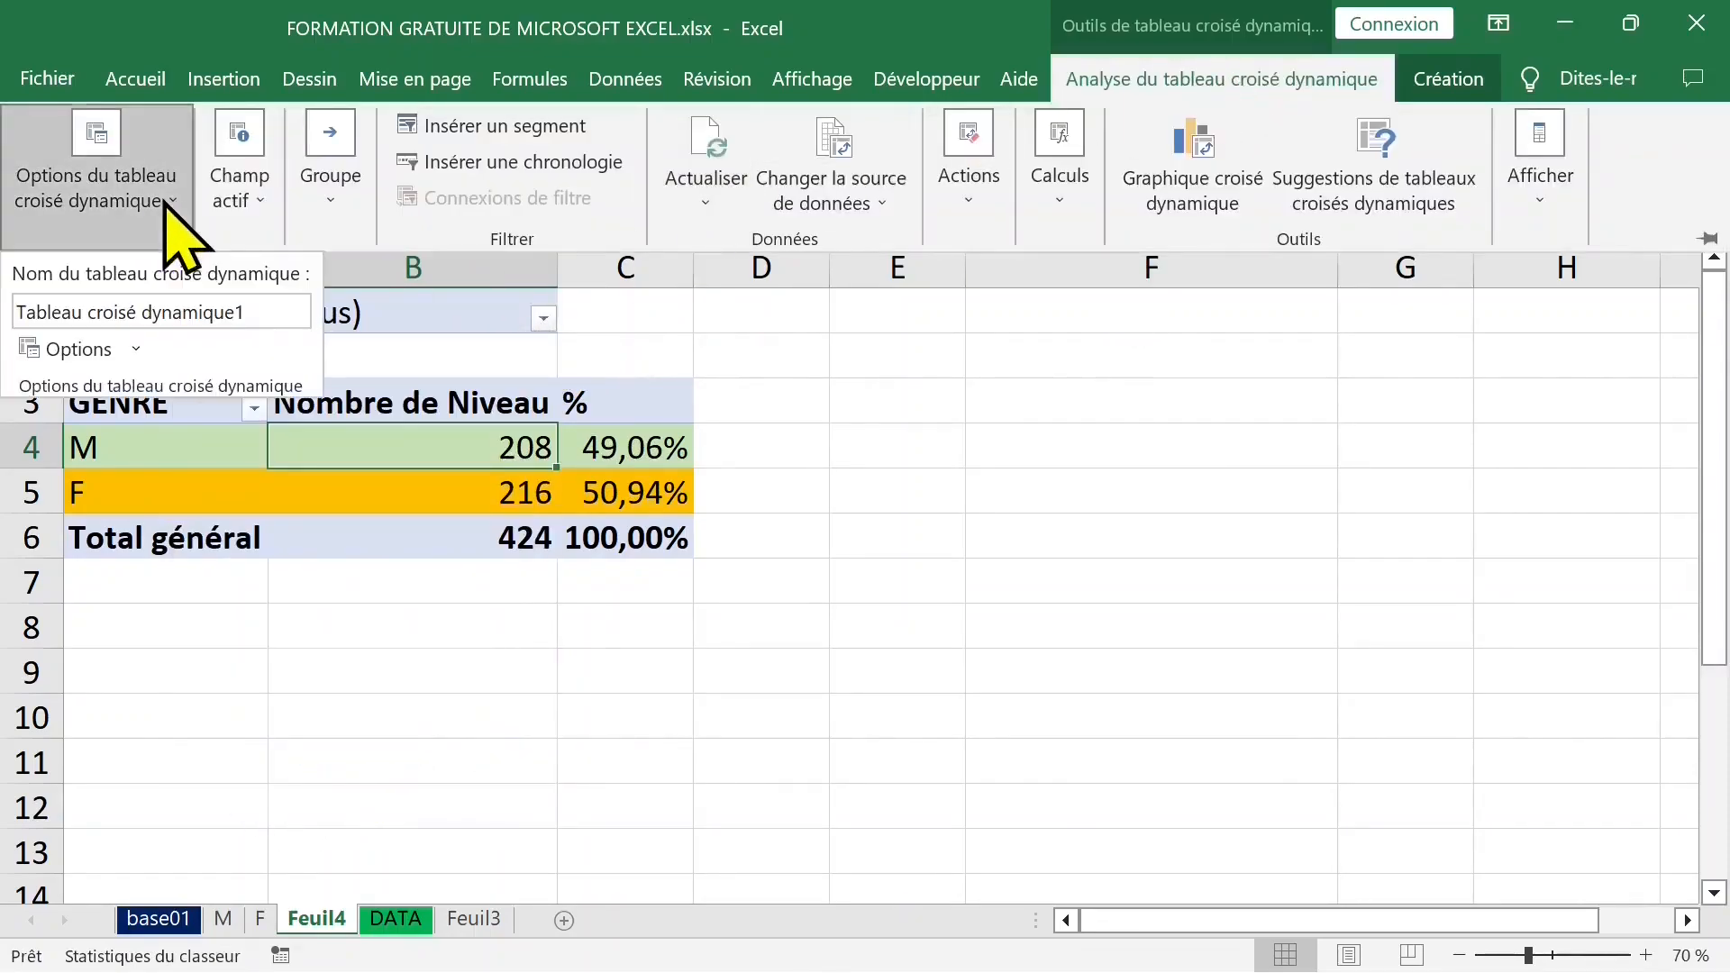
click(136, 349)
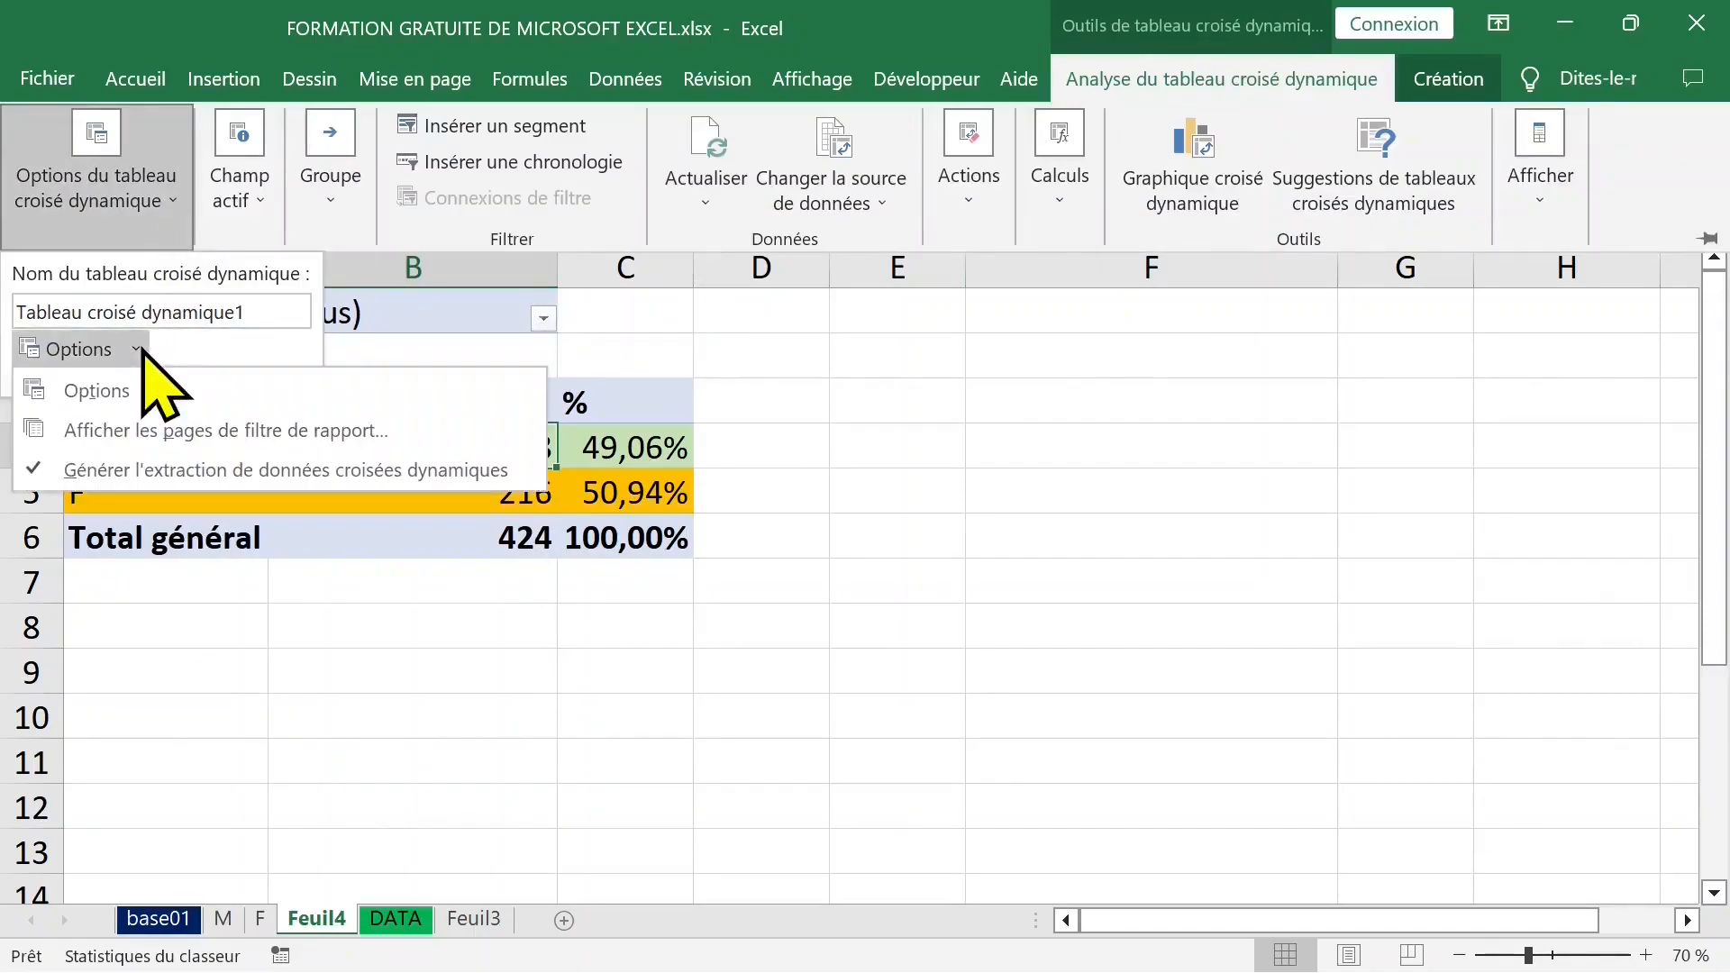
click(142, 430)
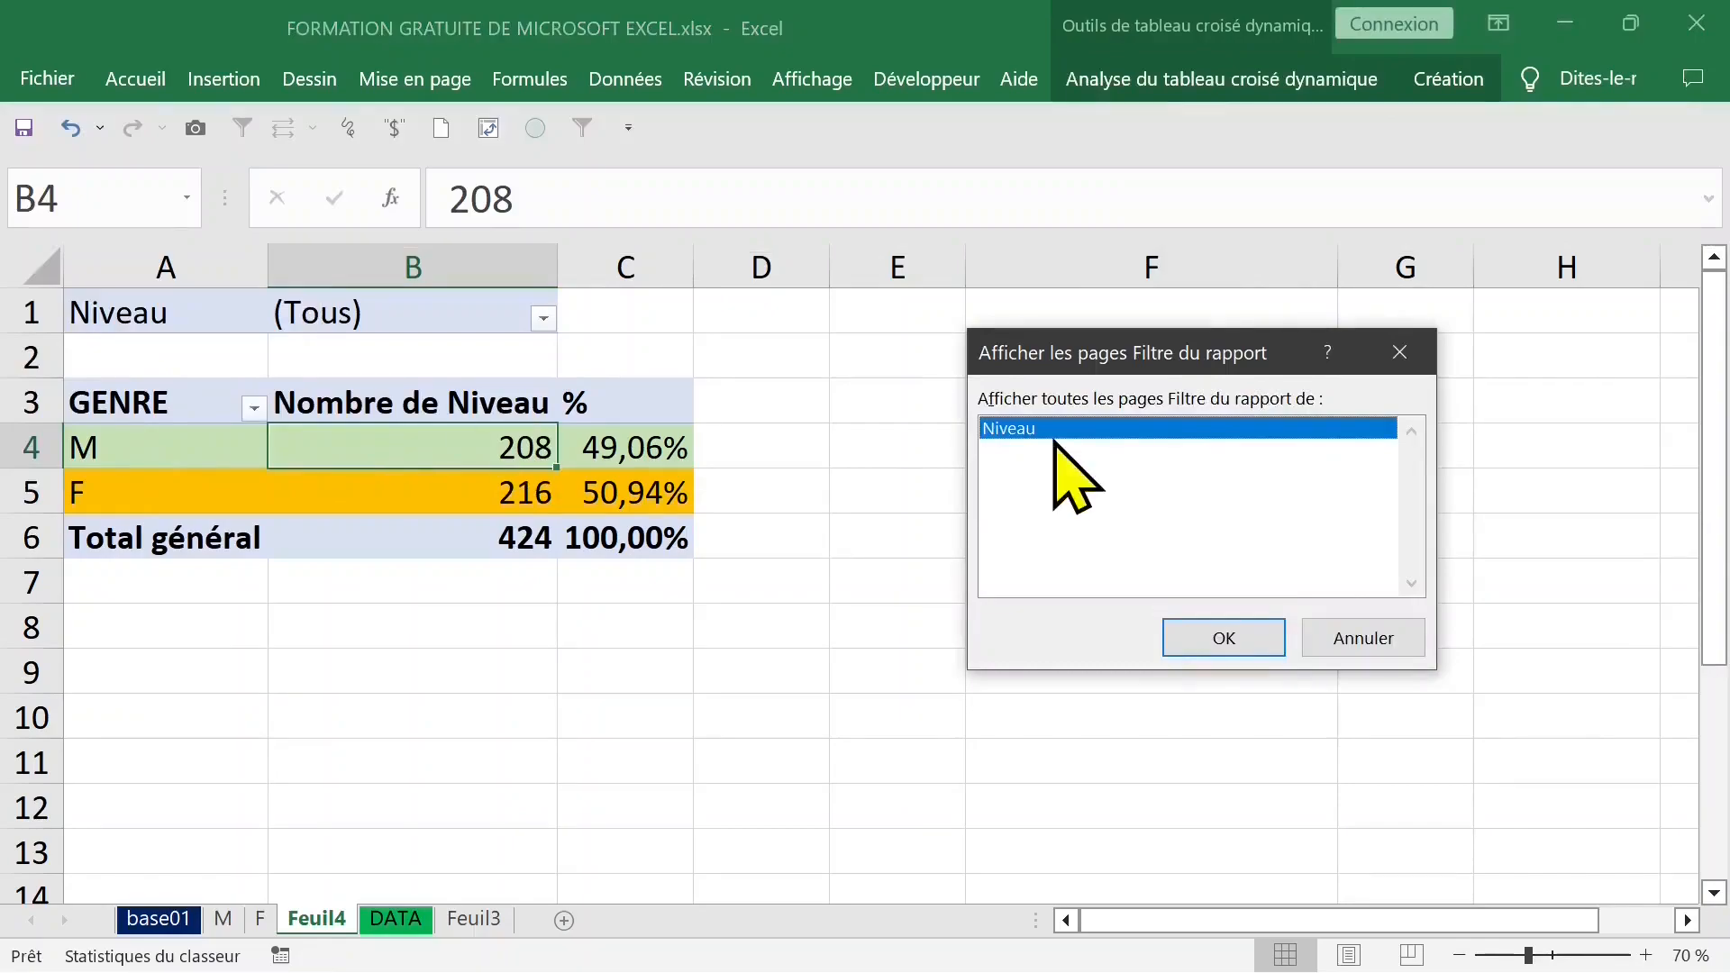
click(1205, 637)
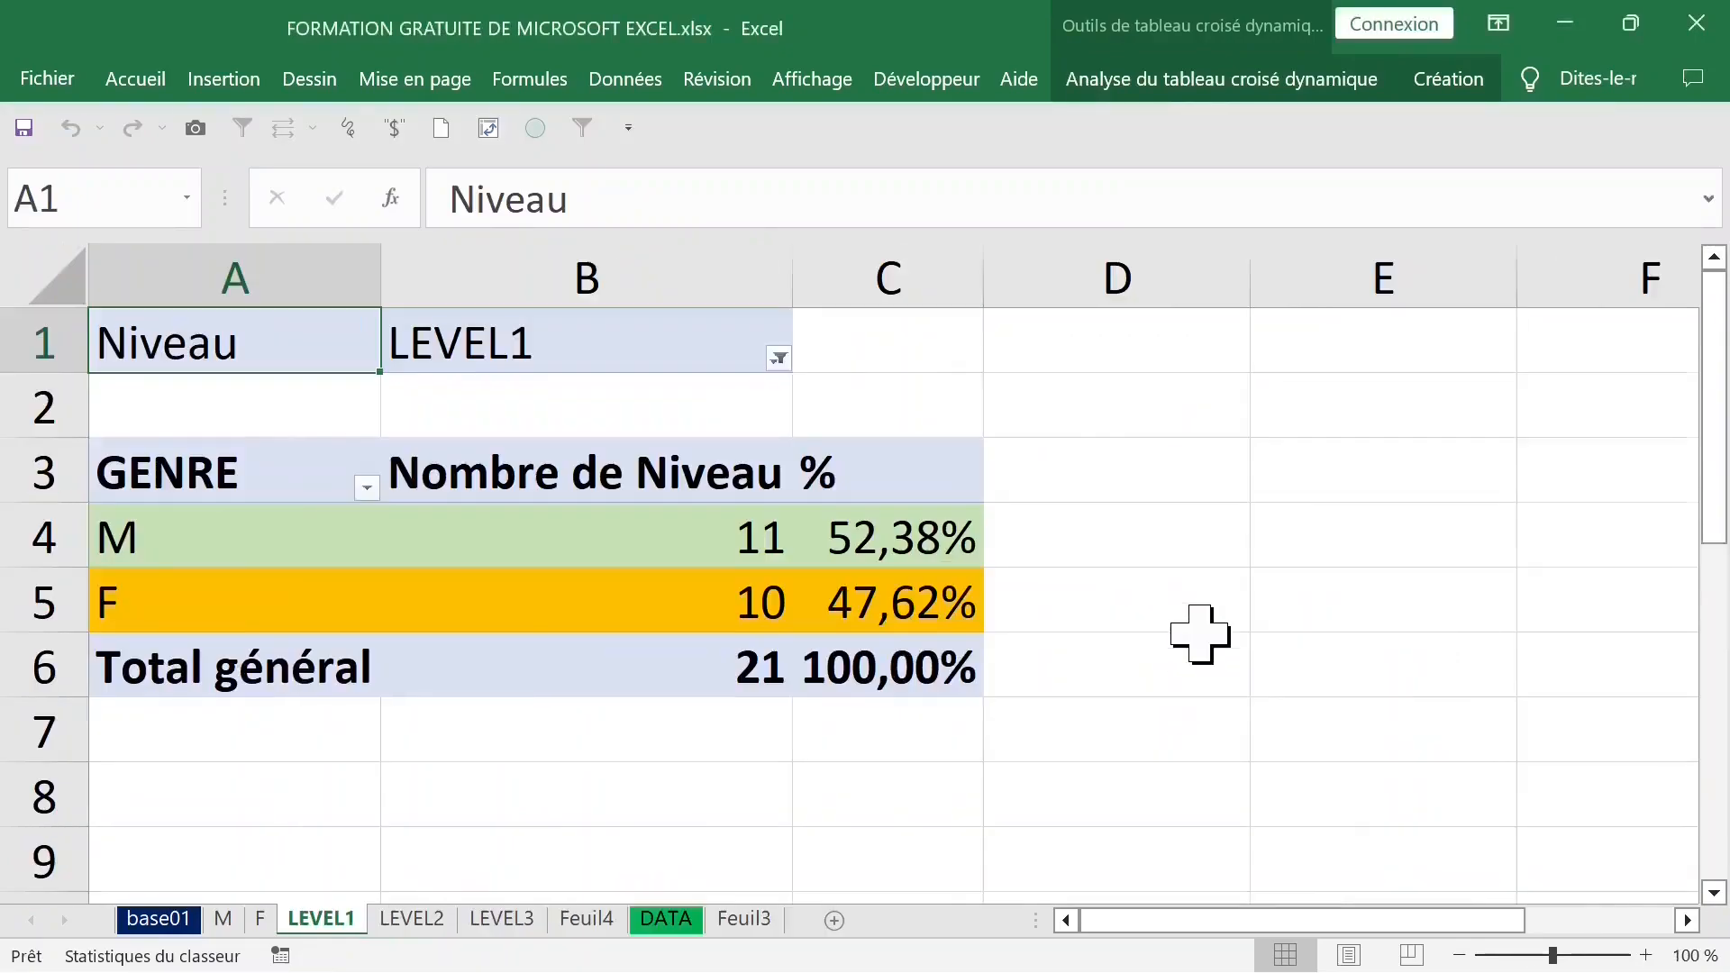
Look through the generated LEVEL1, LEVEL2 and LEVEL3 sheets, and return to the source pivot table on Feuil4
click(410, 919)
click(504, 919)
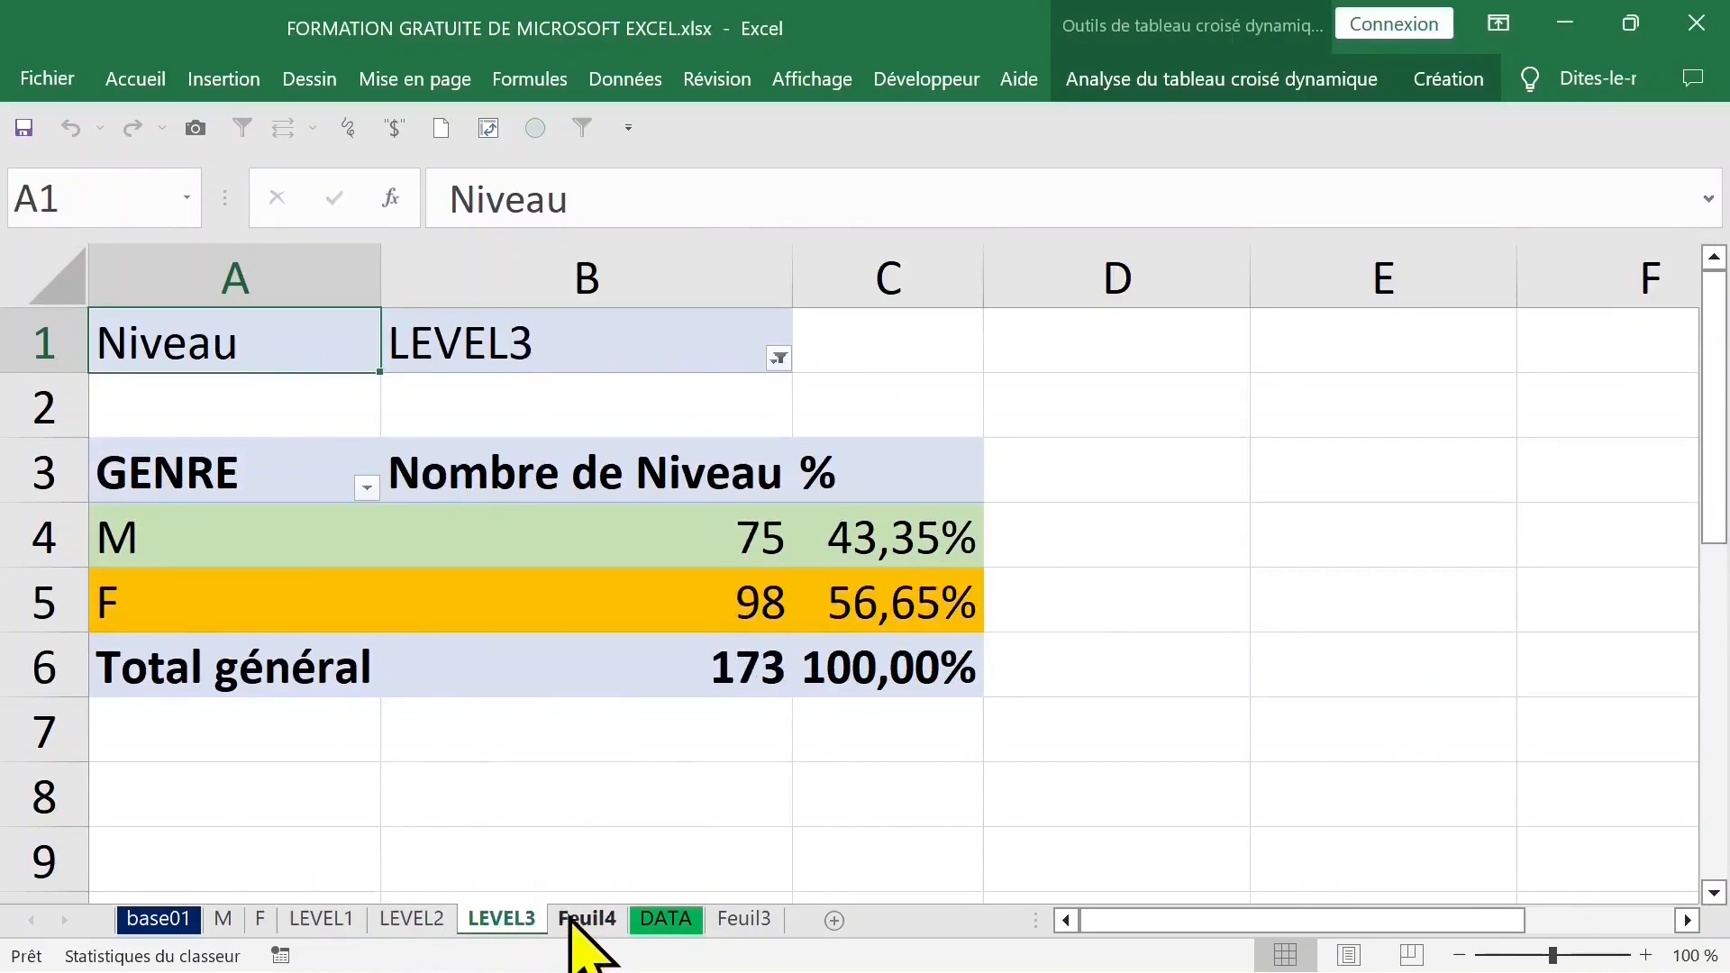
click(410, 919)
click(333, 919)
click(413, 919)
click(534, 919)
click(584, 919)
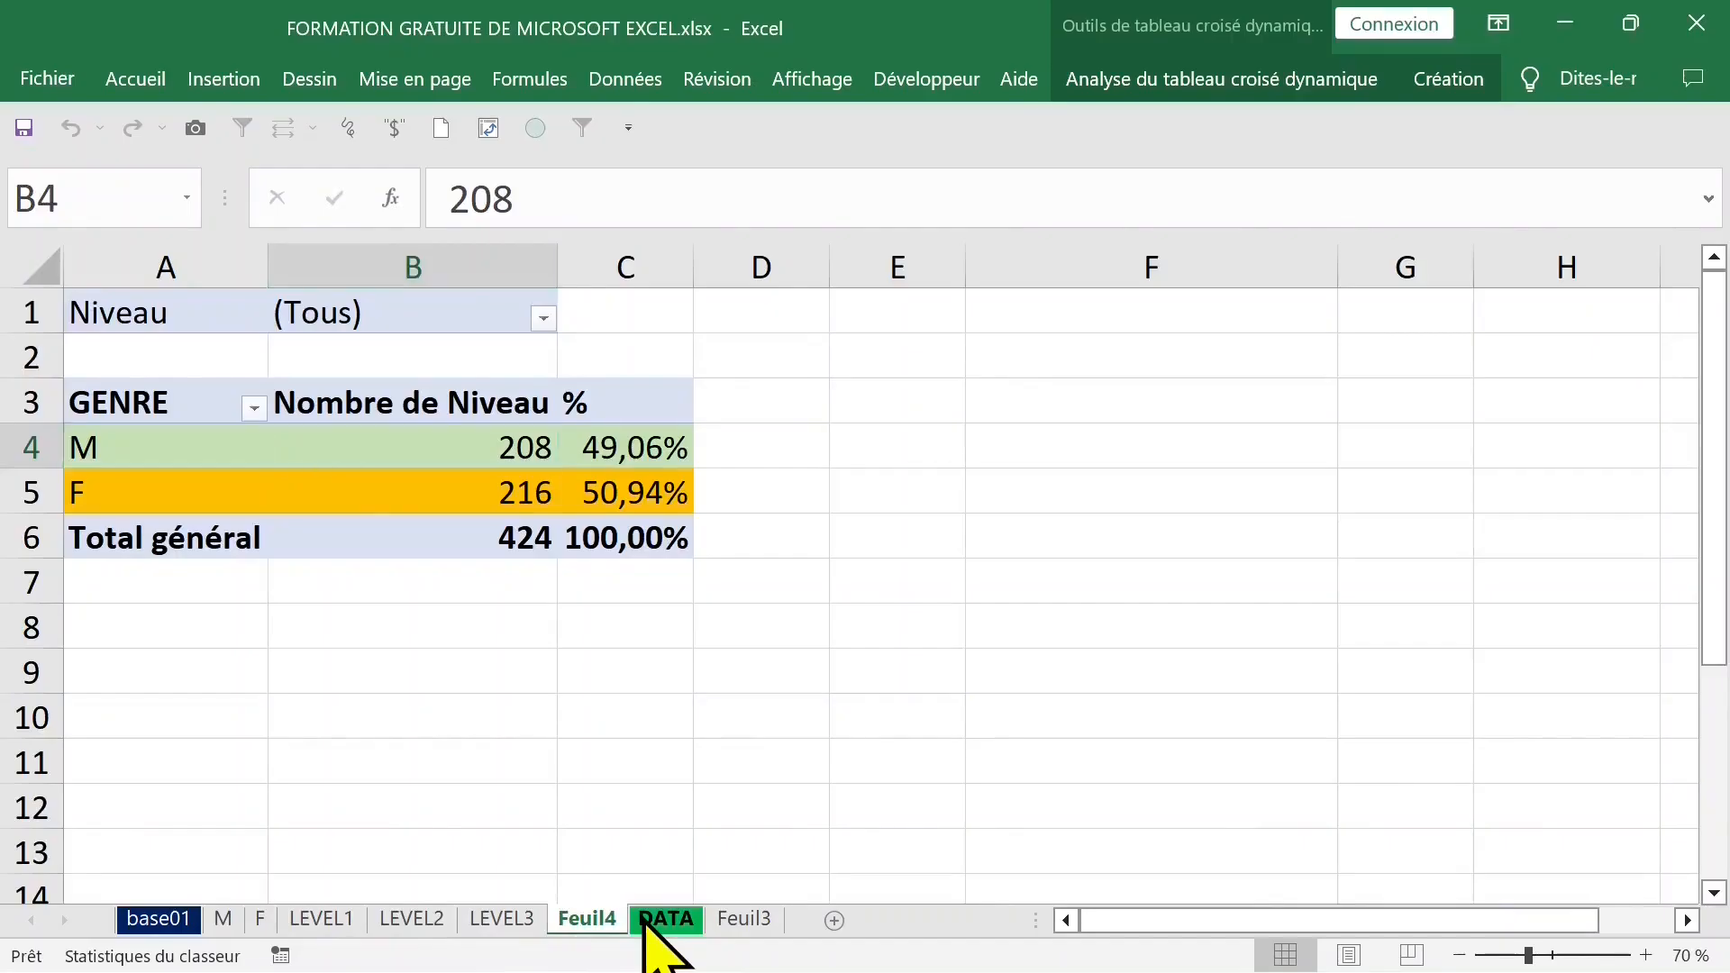